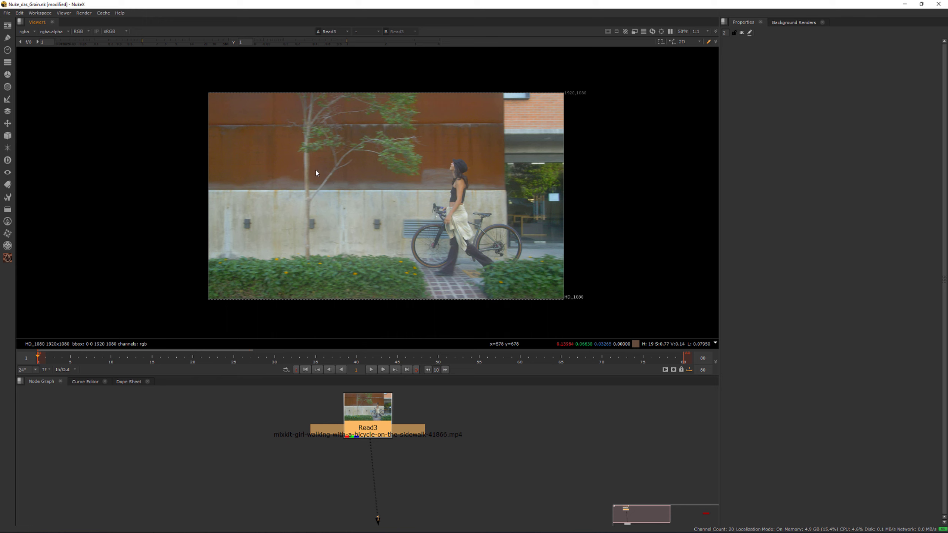
- Preview the bicycle footage by scrubbing to frame 17, and return to the first frame
scroll(260, 184, up, 2)
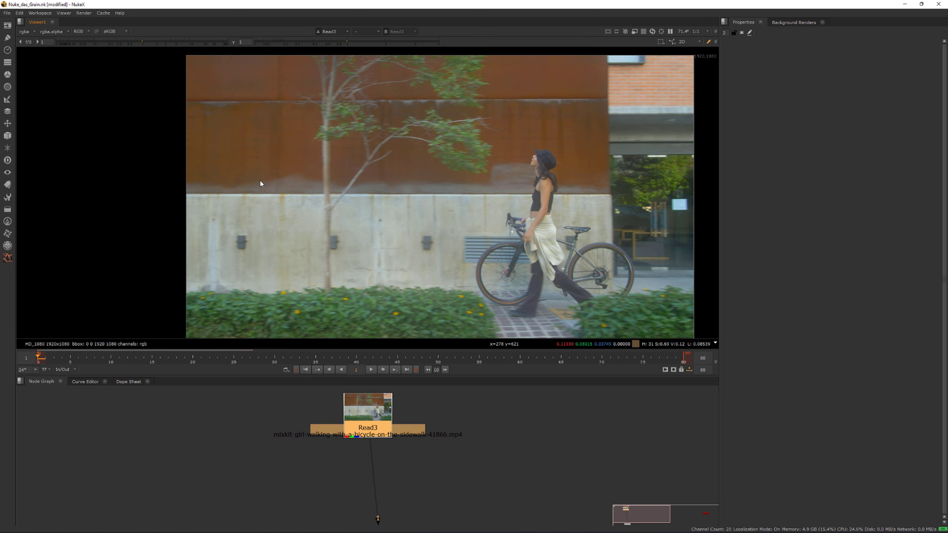
middle_drag(309, 196, 266, 192)
scroll(266, 192, down, 1)
drag(70, 358, 164, 361)
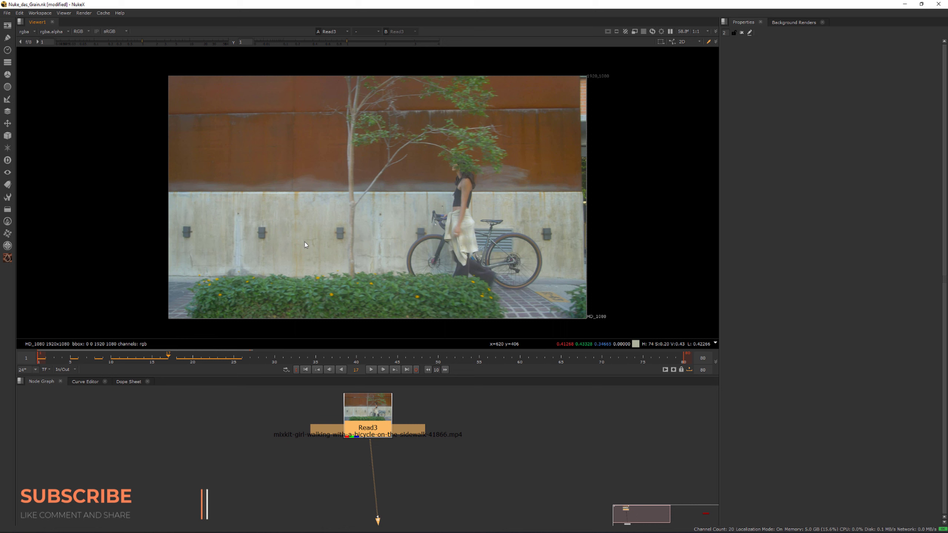
click(305, 370)
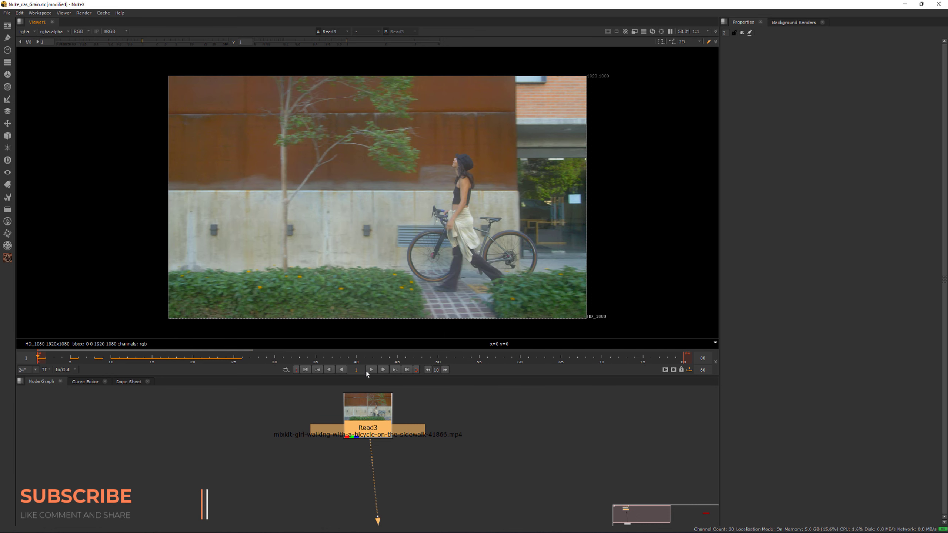
drag(365, 420, 372, 420)
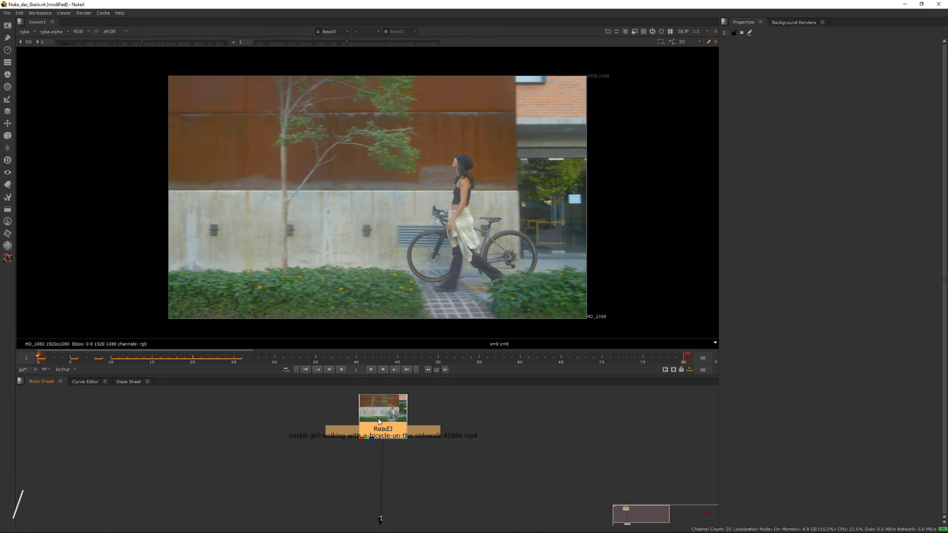
key(f)
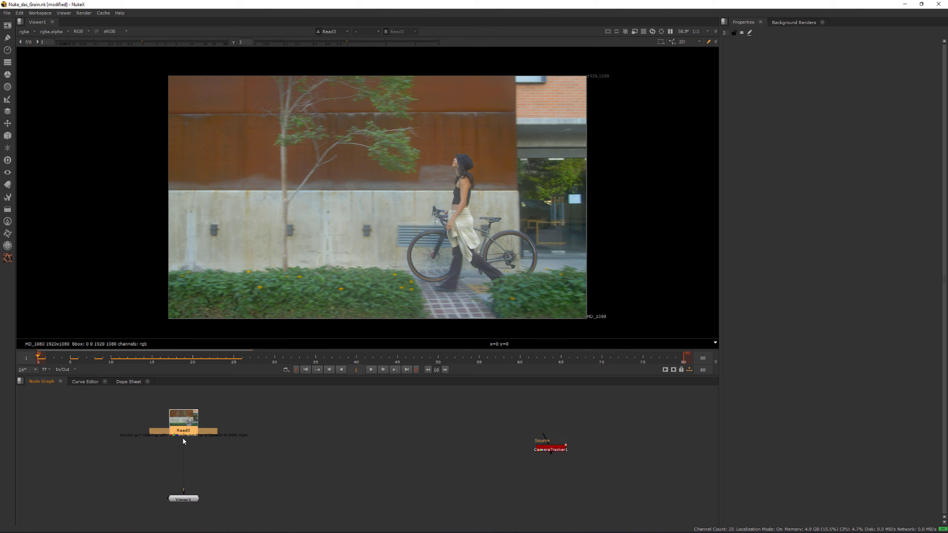
middle_drag(154, 435, 287, 441)
scroll(246, 444, up, 4)
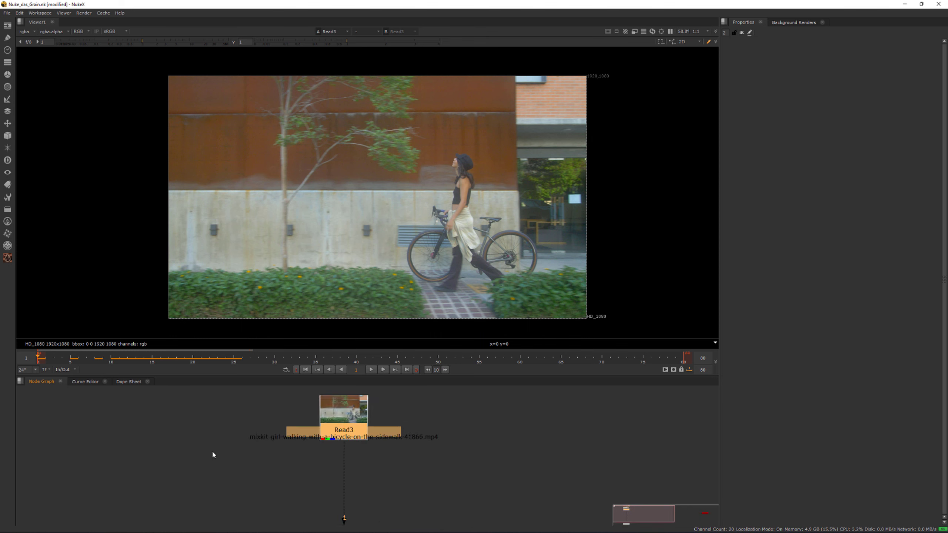
drag(444, 432, 480, 400)
middle_drag(440, 424, 430, 422)
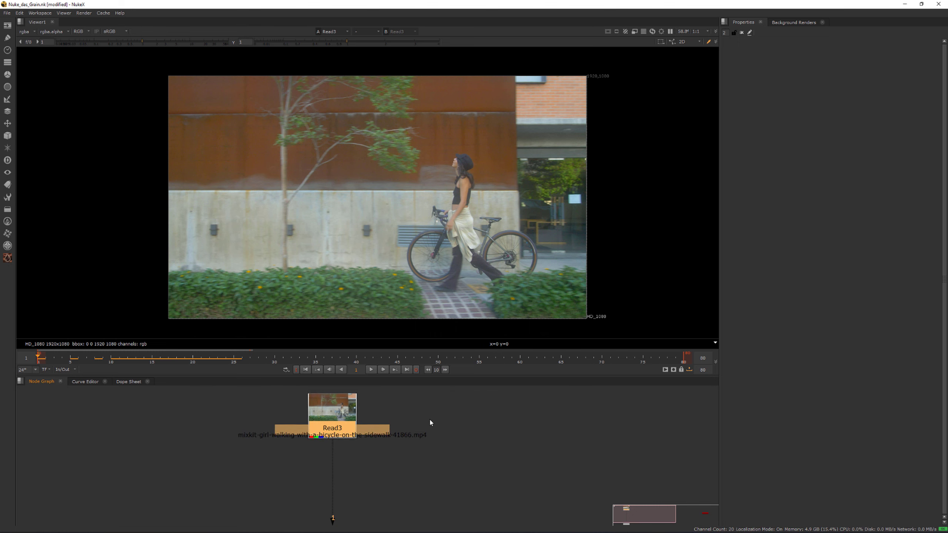
middle_drag(431, 423, 422, 420)
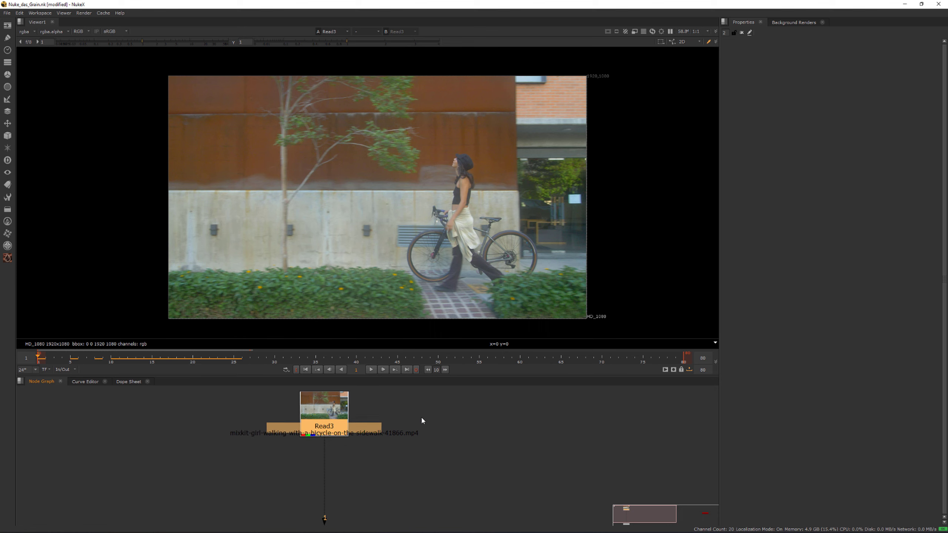
drag(439, 421, 521, 466)
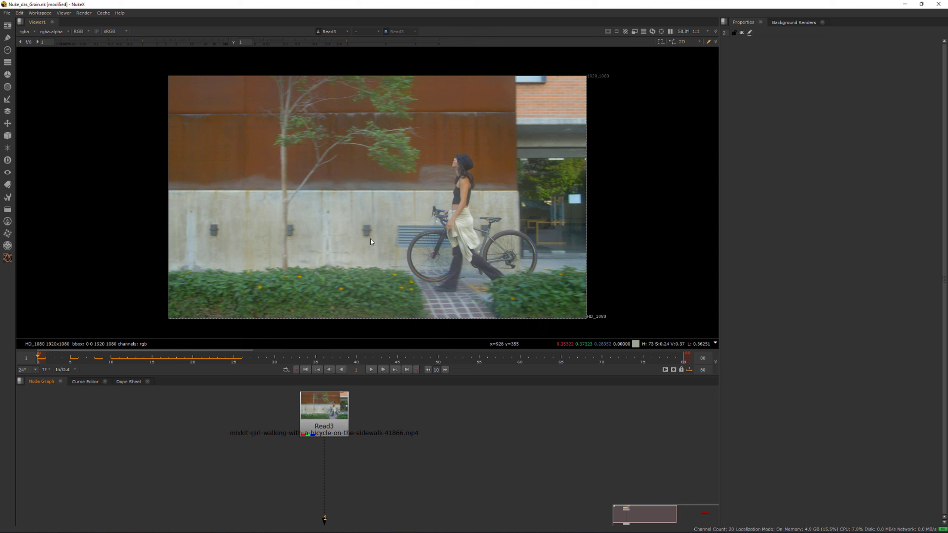
- Scrub through the footage with Read3 selected and park the playhead on frame 14
click(178, 360)
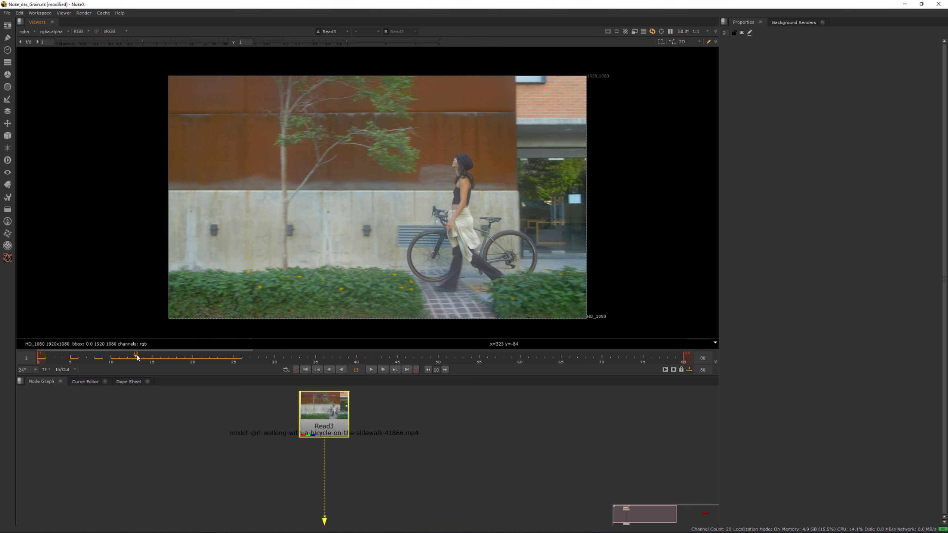
middle_drag(375, 446, 380, 435)
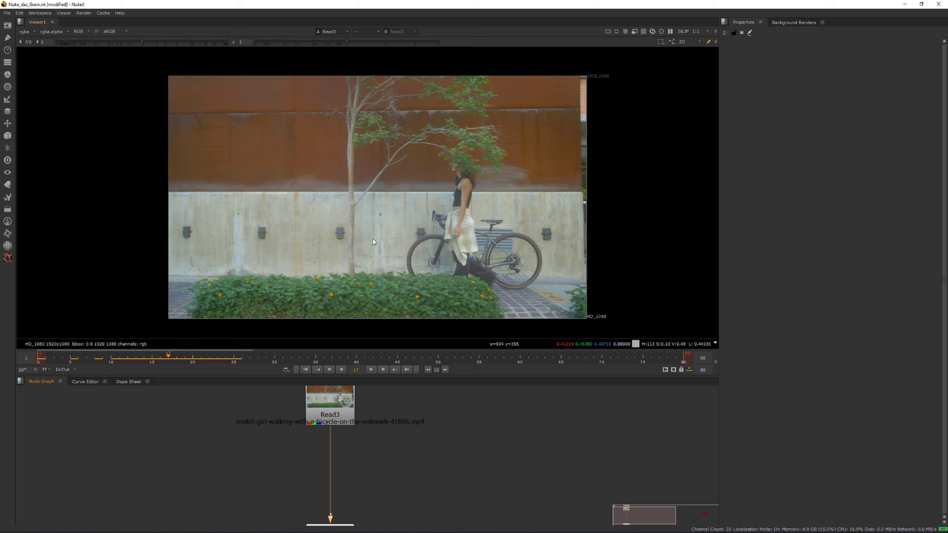
drag(327, 404, 326, 423)
drag(224, 360, 144, 361)
- Display only the red channel and examine the grain on the wall and the hedge up close
middle_drag(352, 265, 348, 269)
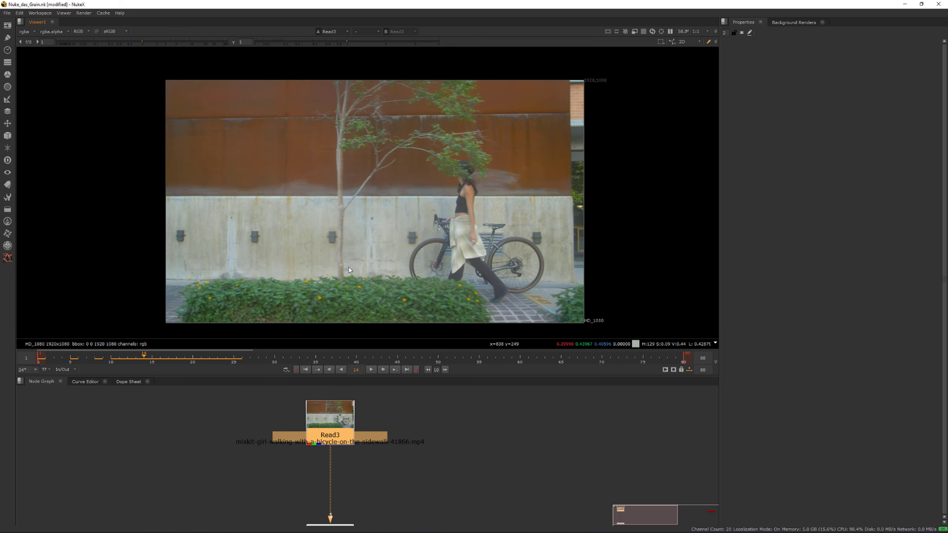
key(r)
scroll(319, 159, up, 4)
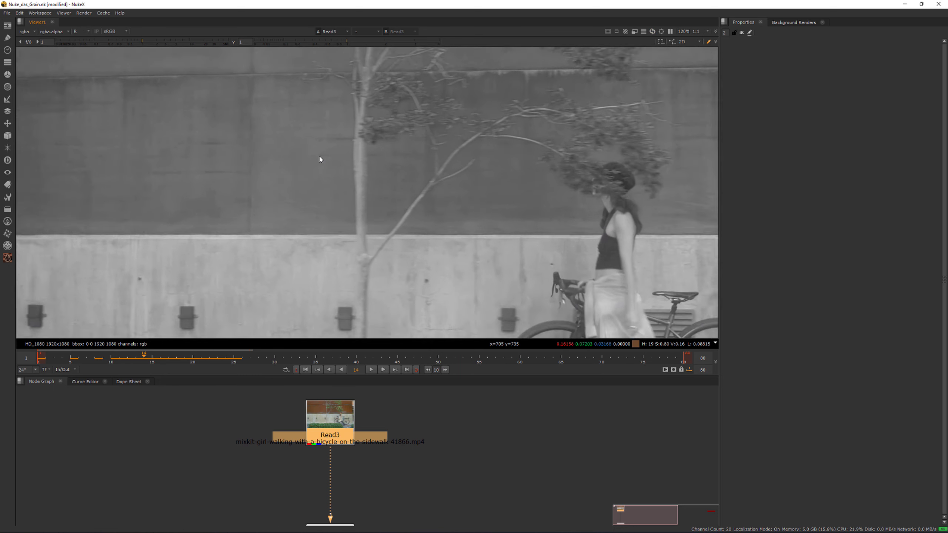
scroll(319, 158, up, 5)
middle_drag(268, 241, 421, 193)
scroll(422, 192, down, 4)
middle_drag(418, 226, 422, 186)
middle_drag(421, 297, 436, 130)
scroll(318, 301, up, 4)
middle_drag(418, 178, 419, 189)
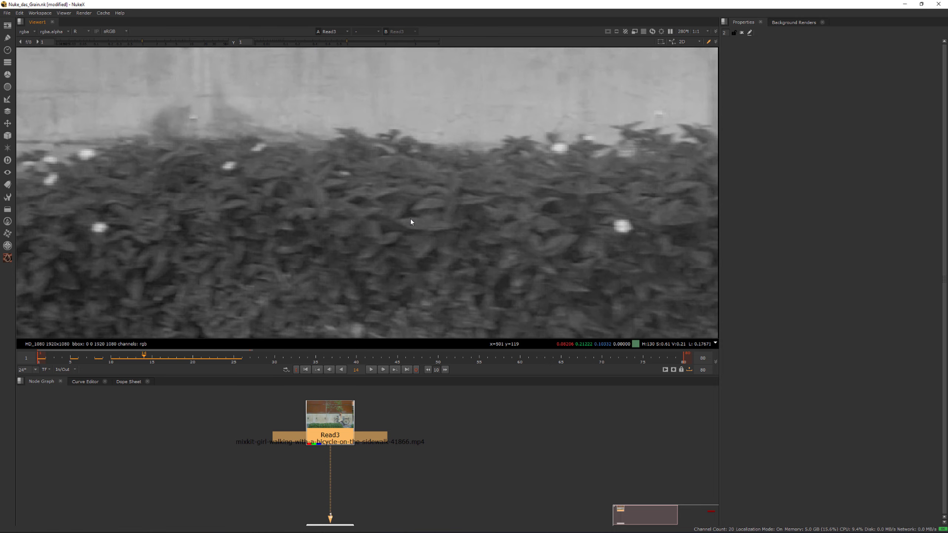
- Switch to the green channel and examine the grain around the tree, wall, woman and hedge
key(g)
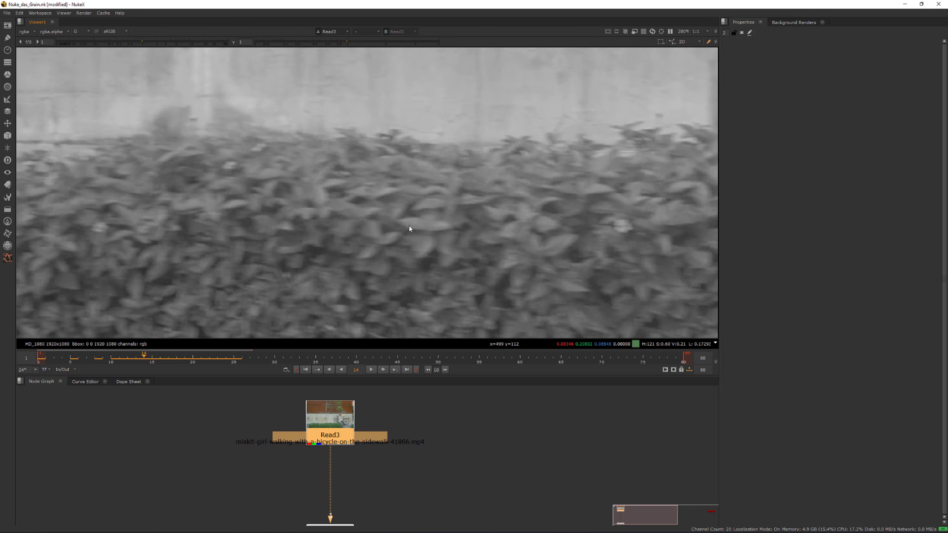
key(f)
scroll(431, 226, up, 6)
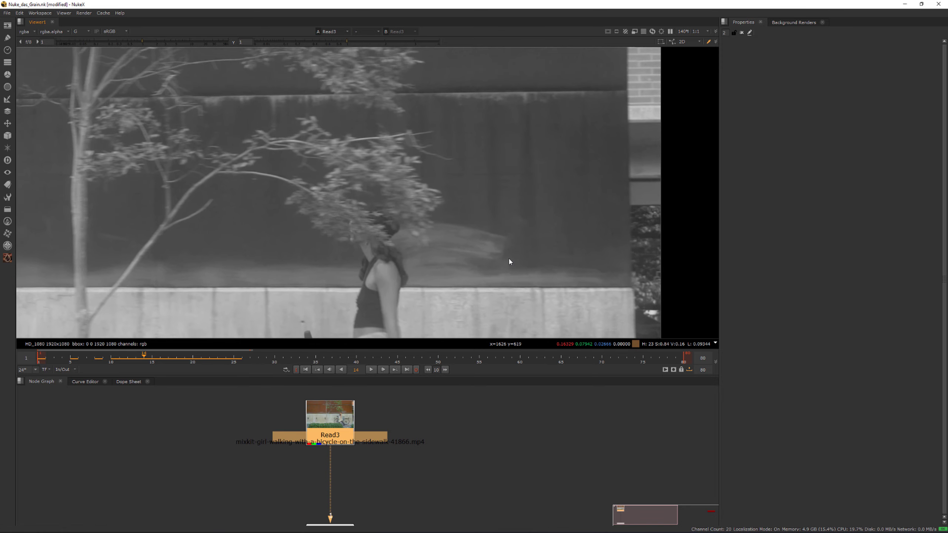
scroll(429, 226, down, 3)
middle_drag(423, 240, 533, 125)
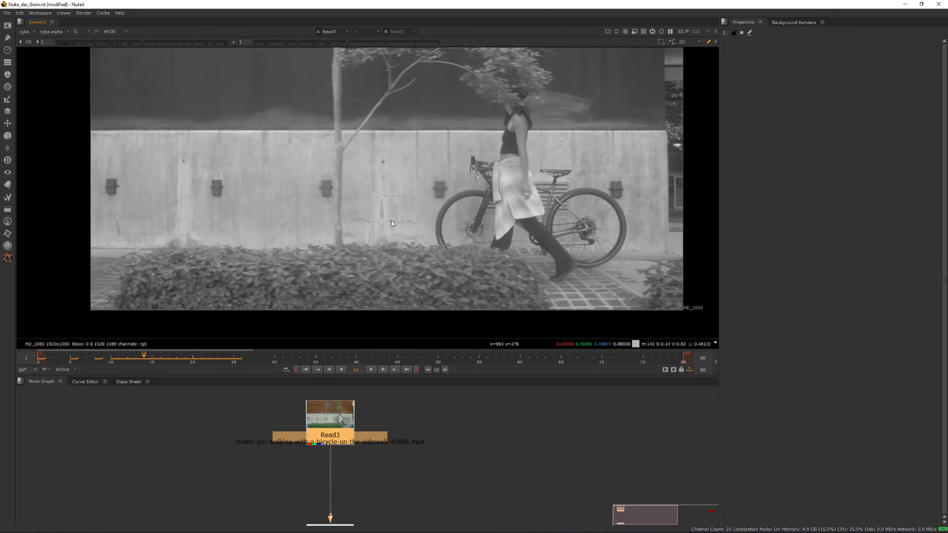
middle_drag(391, 221, 433, 199)
scroll(430, 254, up, 4)
scroll(427, 246, down, 3)
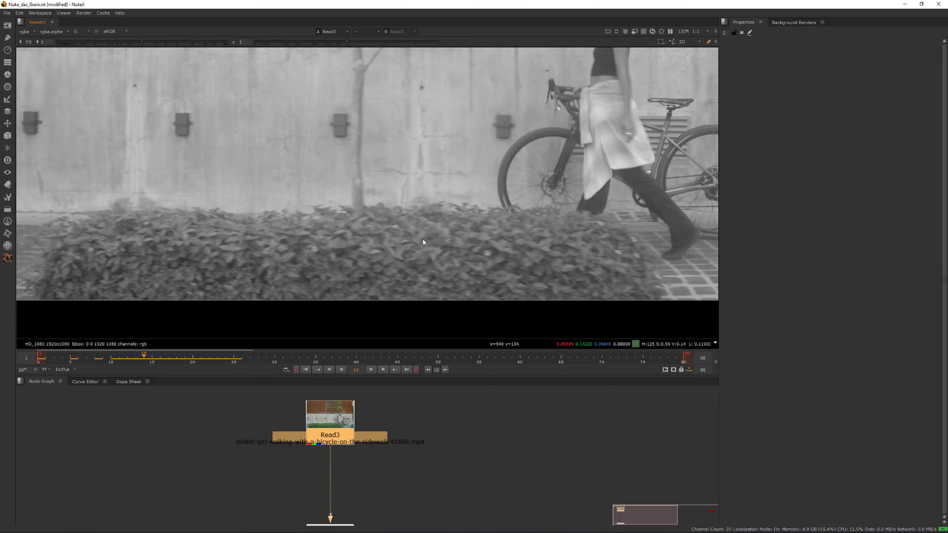
scroll(421, 201, down, 2)
middle_drag(421, 201, 420, 219)
scroll(420, 219, down, 2)
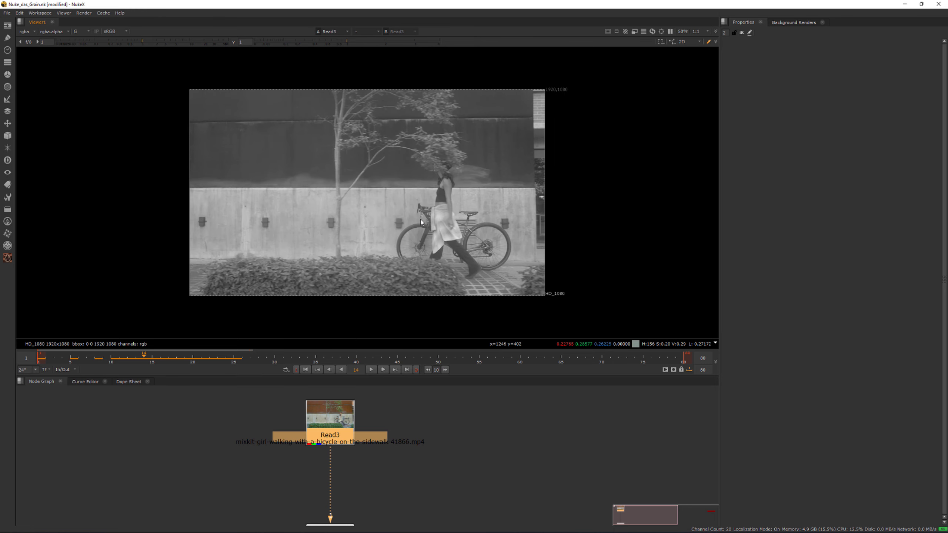
- Switch to the blue channel and inspect the noise from the upper dark wall down to the hedge
key(b)
middle_drag(310, 179, 445, 266)
scroll(361, 243, up, 4)
scroll(363, 238, up, 5)
scroll(419, 256, down, 3)
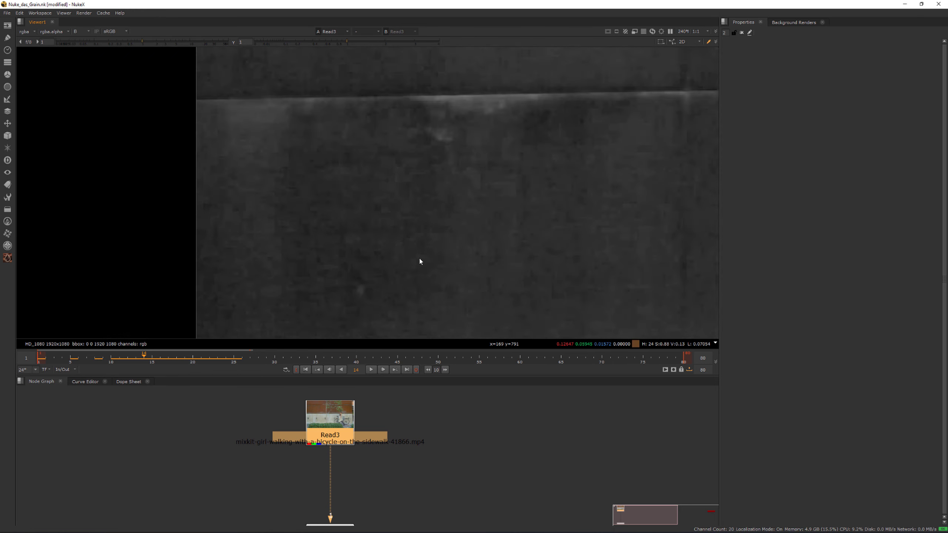
middle_drag(433, 163, 391, 86)
middle_drag(496, 247, 350, 77)
middle_drag(405, 228, 344, 110)
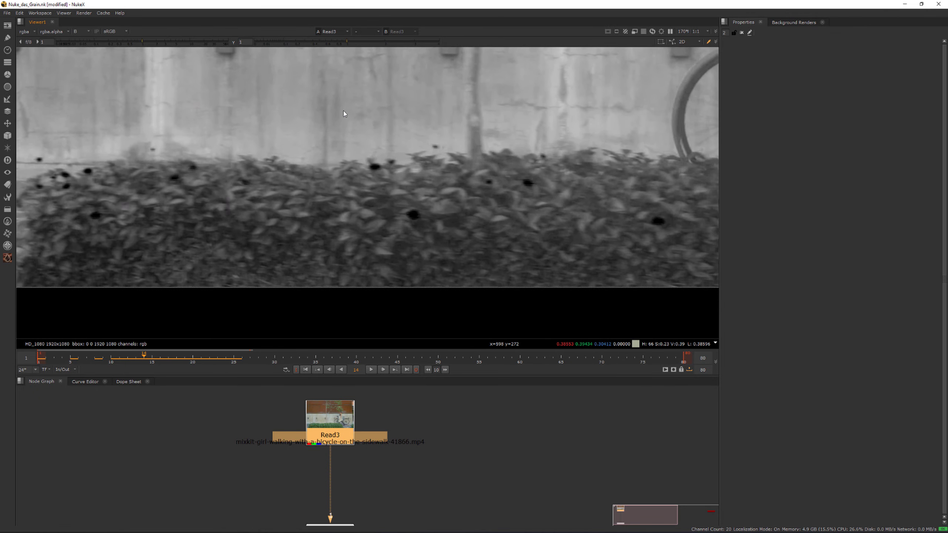
scroll(415, 170, down, 3)
- Magnify the dark wall and the hedge in the blue channel to examine the noise pattern at pixel level
scroll(276, 166, up, 10)
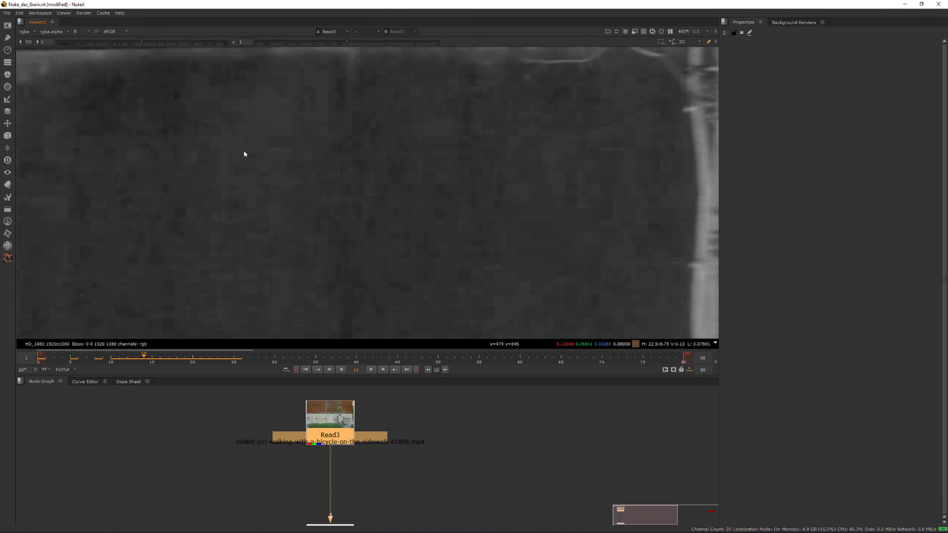
scroll(242, 150, up, 3)
drag(262, 140, 410, 218)
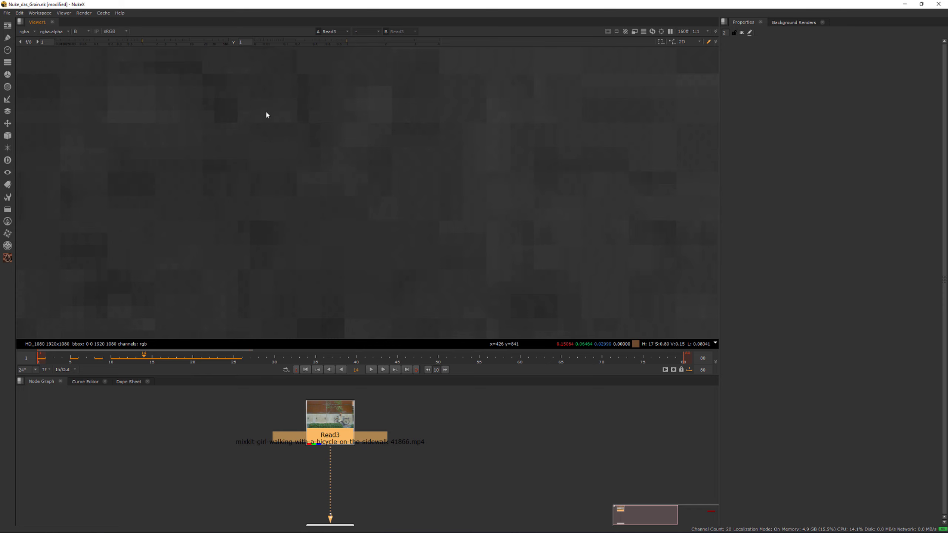
middle_drag(239, 116, 318, 152)
scroll(338, 205, down, 15)
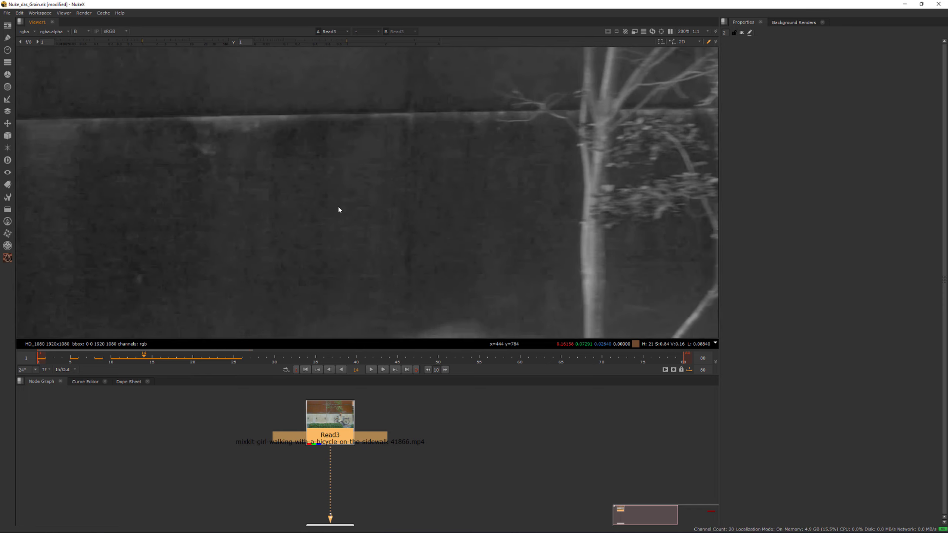
scroll(338, 243, up, 10)
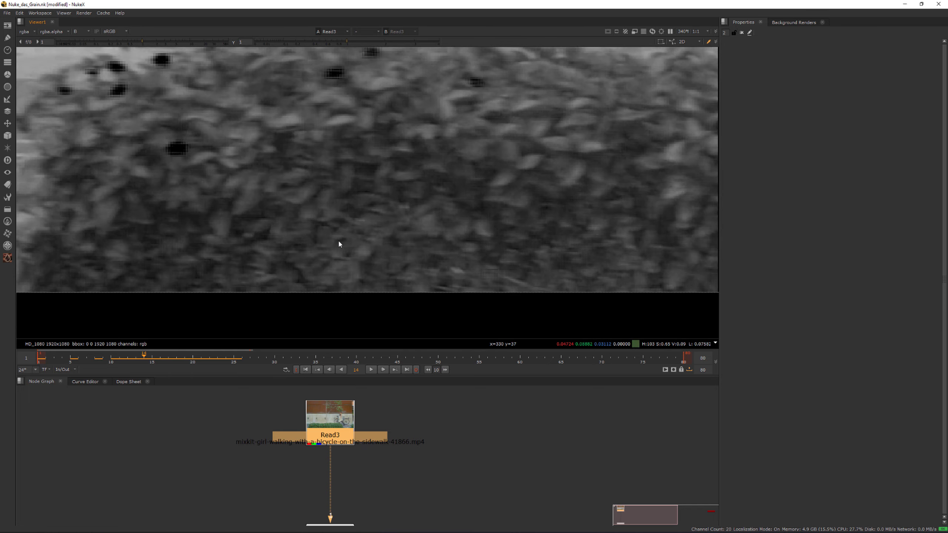
scroll(391, 185, down, 10)
- Add a Denoise node between Read3 and the viewer
middle_drag(396, 475, 410, 465)
key(Tab)
text(denoise)
key(Return)
- Examine the denoised blue channel around the woman's head and the noise analysis box on the dark wall
scroll(386, 260, up, 6)
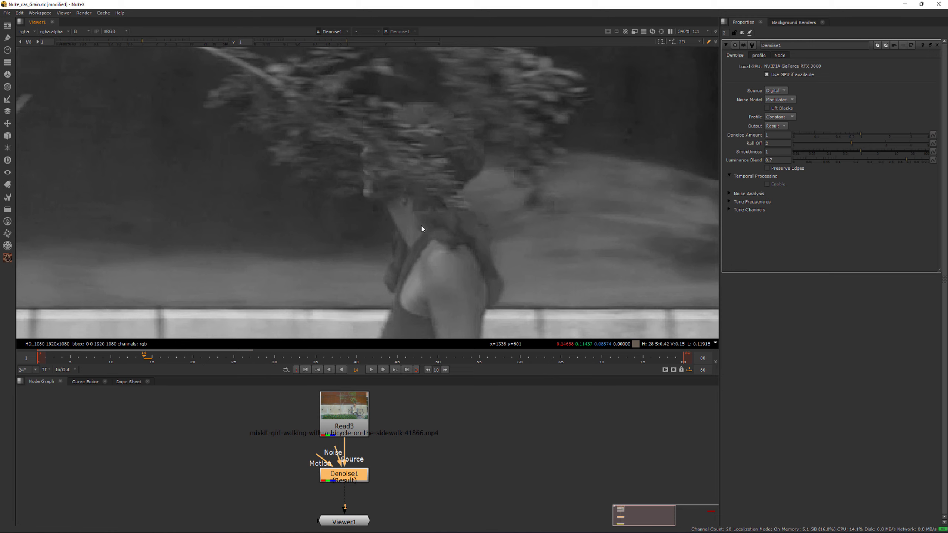
middle_drag(502, 201, 304, 231)
middle_drag(588, 194, 419, 245)
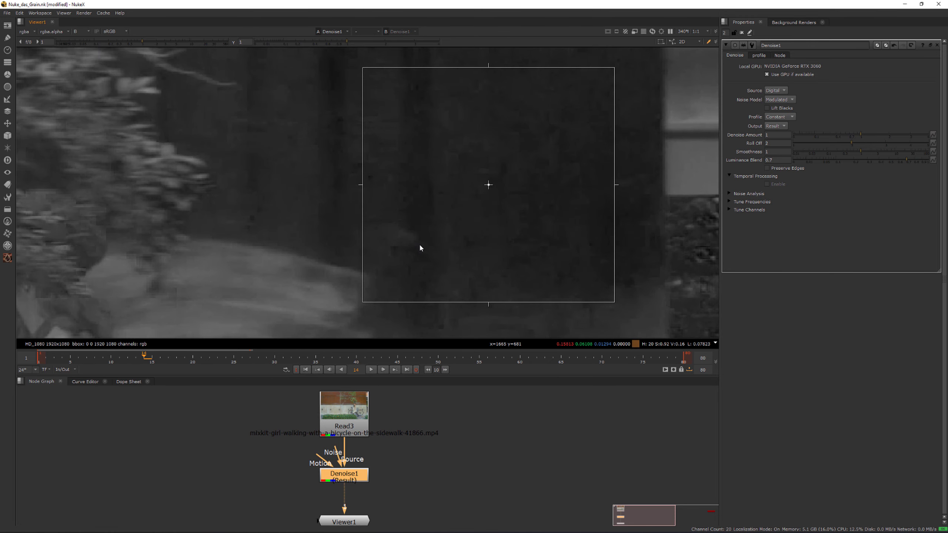
scroll(420, 243, down, 6)
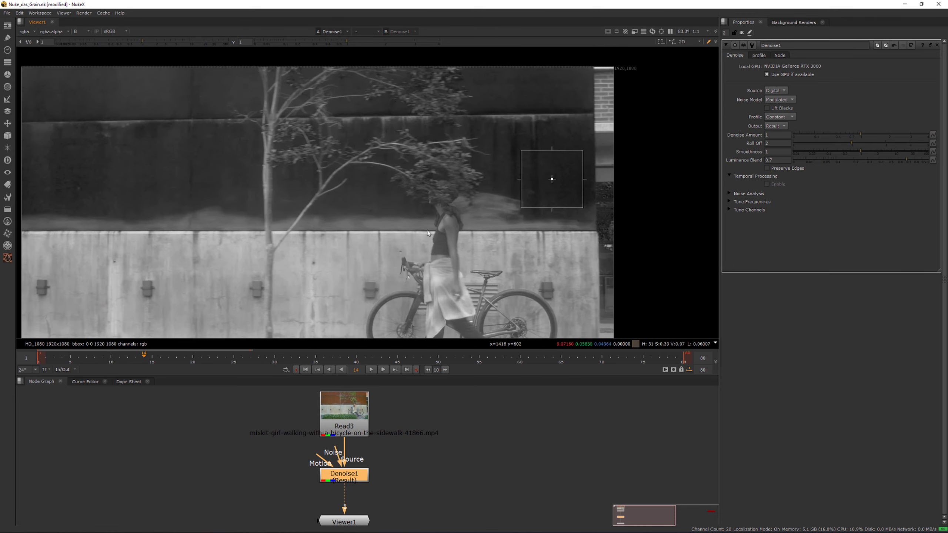
scroll(428, 233, down, 2)
middle_drag(480, 209, 531, 154)
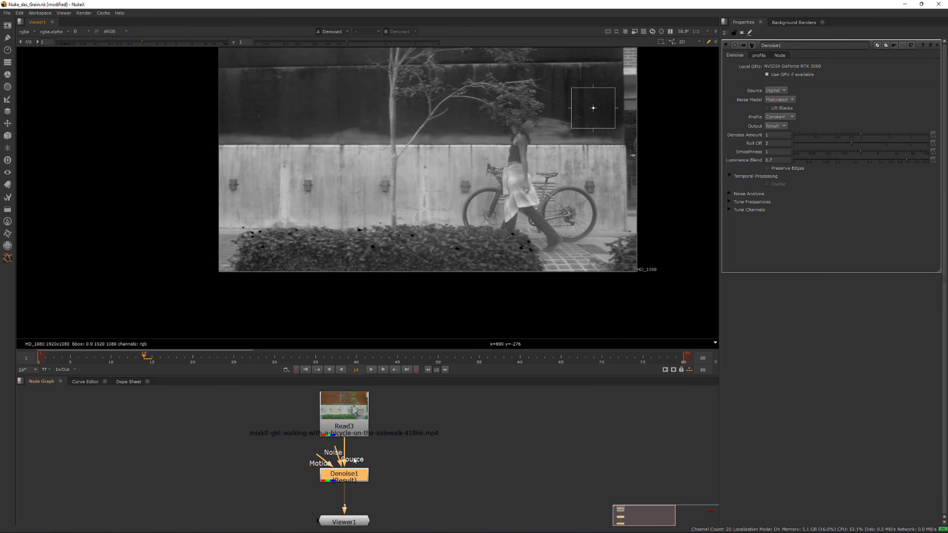
- Move the Denoise node slightly closer to Read3 and return the viewer to full RGB display
drag(353, 475, 352, 463)
click(345, 521)
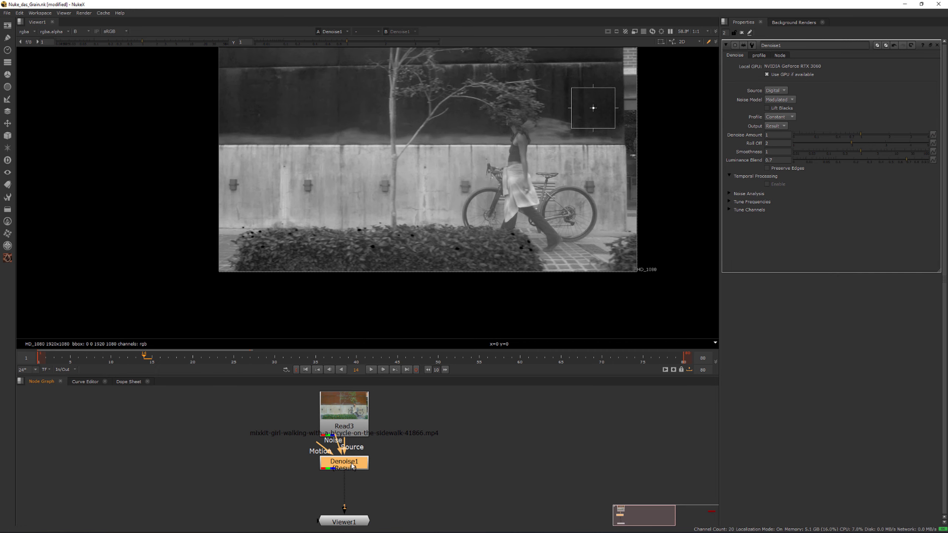
key(b)
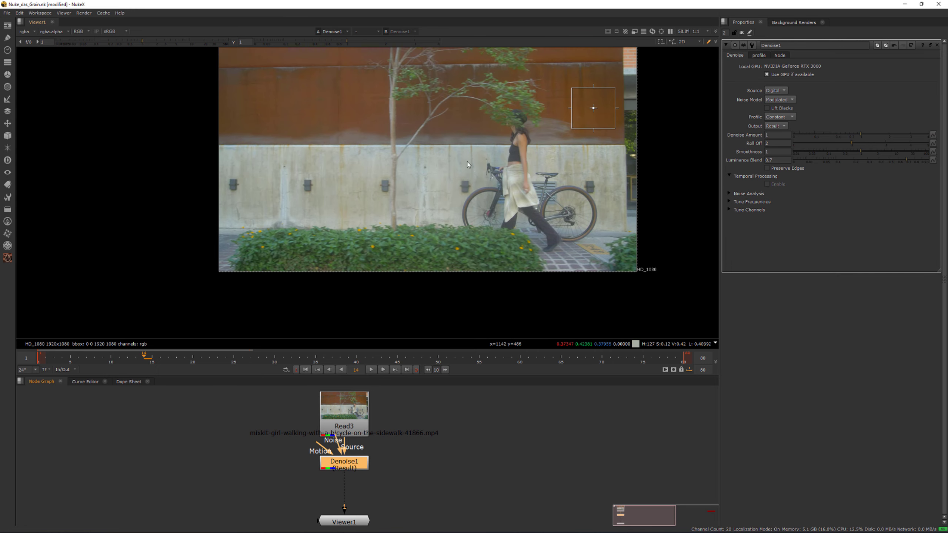
- Connect Read3 to viewer input 2 and compare it with the denoised result around a grey fixture on the concrete wall
middle_drag(456, 161, 404, 161)
scroll(315, 195, up, 10)
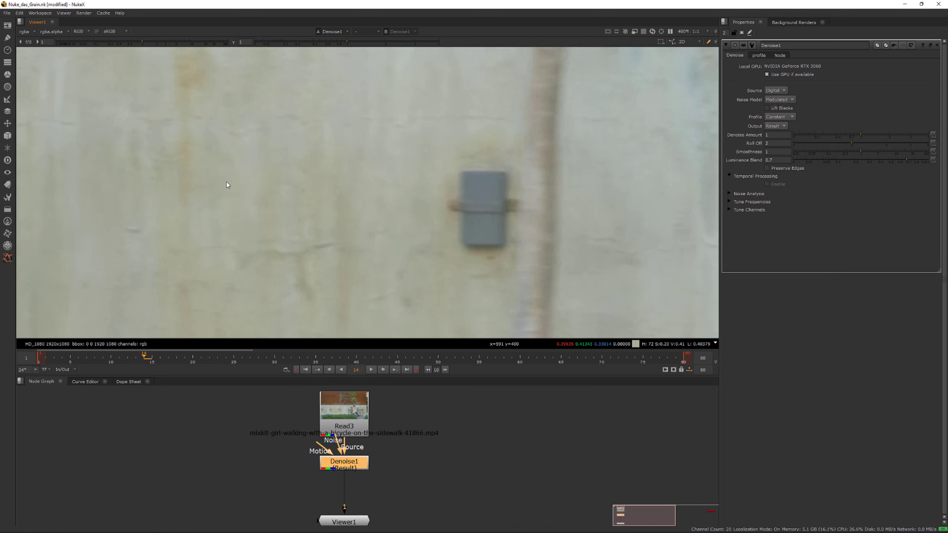
click(354, 414)
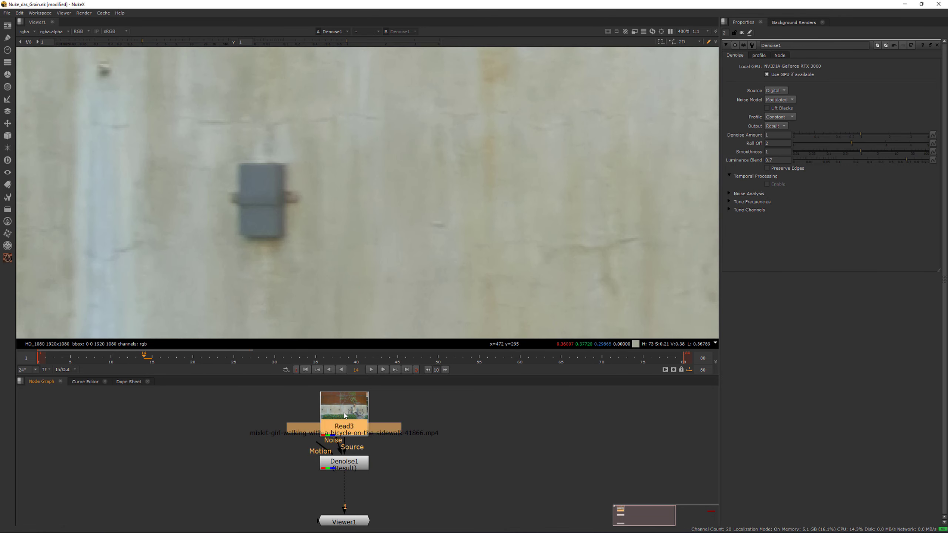
key(2)
scroll(351, 424, up, 3)
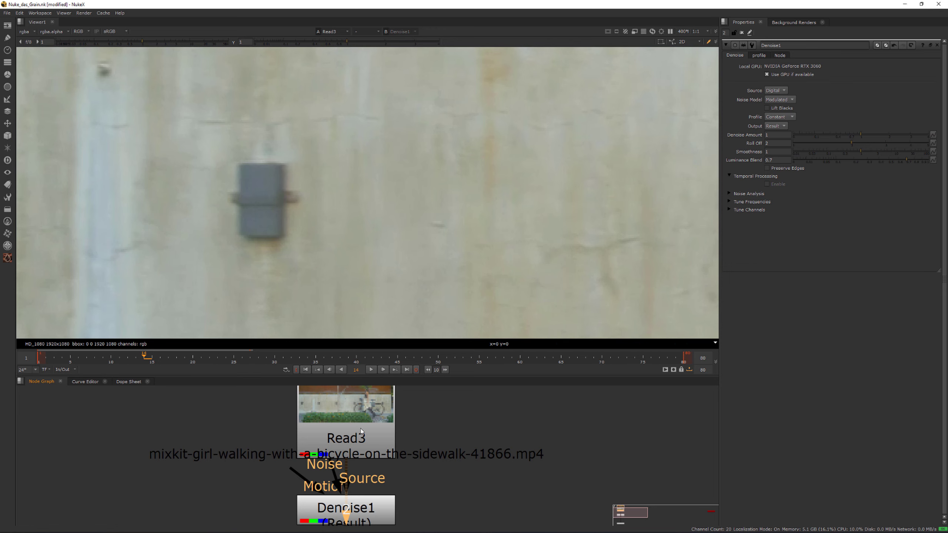
scroll(236, 226, up, 2)
middle_drag(236, 227, 328, 263)
- Move the Denoise node off the main line to the right of Read3's connection to the viewer
middle_drag(398, 459, 377, 393)
drag(349, 440, 449, 485)
scroll(425, 450, down, 3)
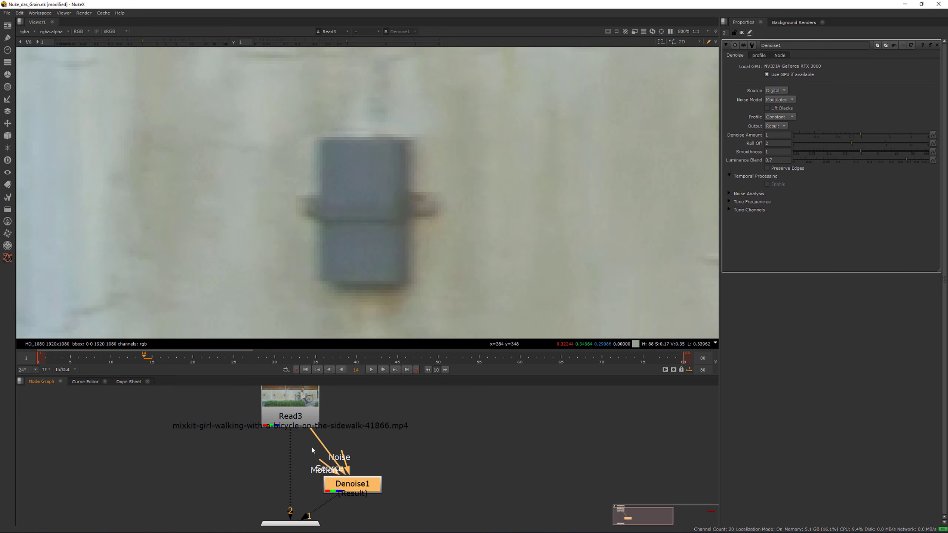
- Move the Denoise node back beneath Read3 and examine the blue channel of the original footage around the concrete wall
mouse_move(292, 432)
mouse_down()
mouse_move(274, 455)
mouse_move(324, 498)
mouse_move(289, 476)
mouse_move(292, 510)
mouse_move(293, 415)
mouse_up()
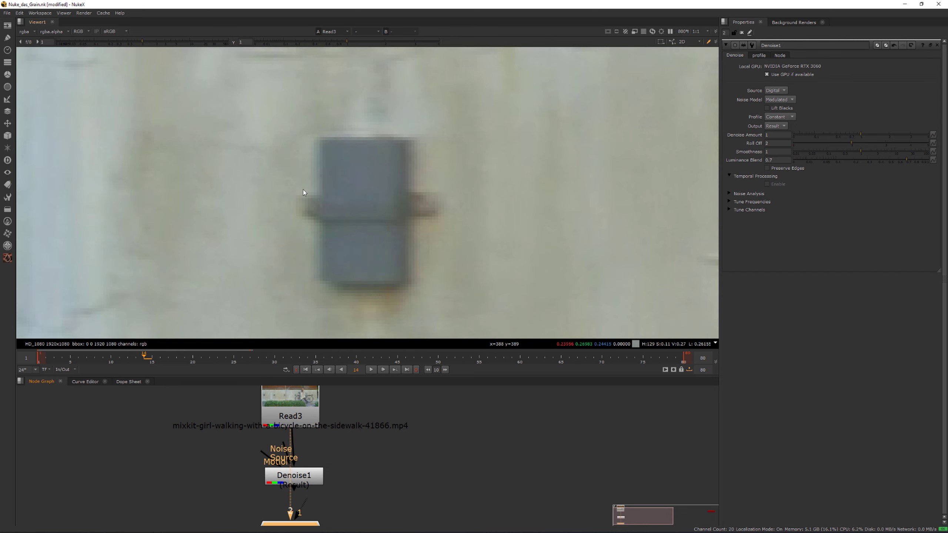
ctrl+shift+drag(285, 112, 490, 320)
mouse_move(182, 352)
mouse_down()
mouse_move(218, 356)
mouse_move(140, 359)
mouse_move(203, 356)
mouse_move(173, 356)
mouse_move(182, 357)
mouse_up()
scroll(270, 249, up, 4)
key(b)
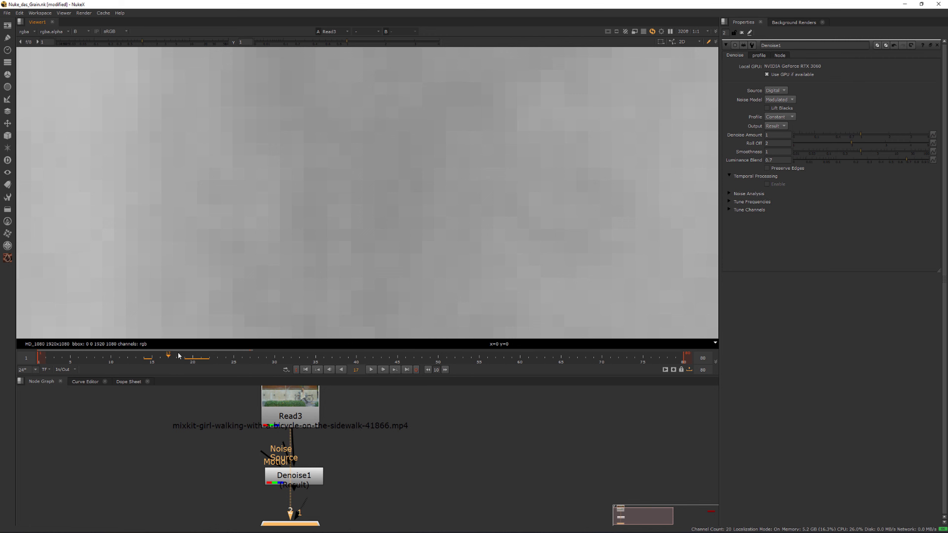
key(f)
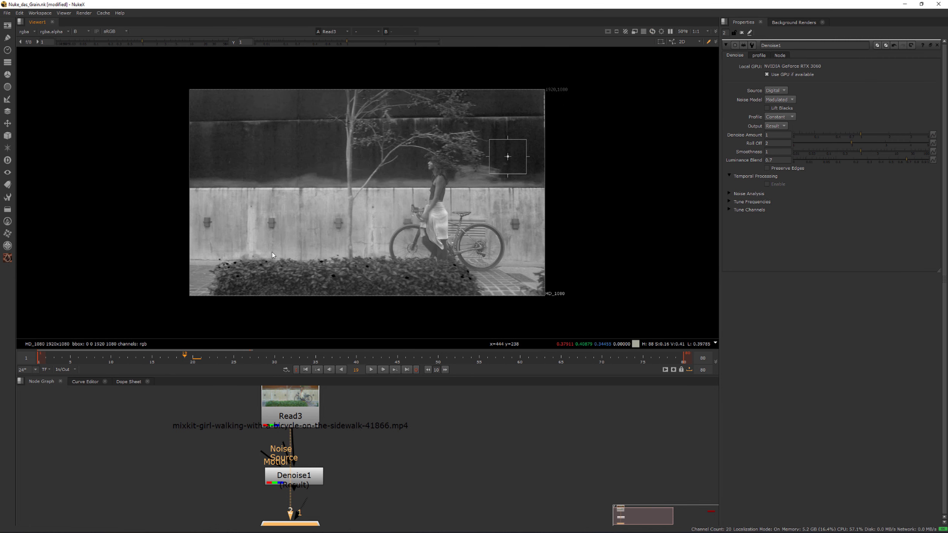
- Disconnect Read3 from viewer input 2 and view the Denoise node through viewer input 1
middle_drag(319, 471, 332, 435)
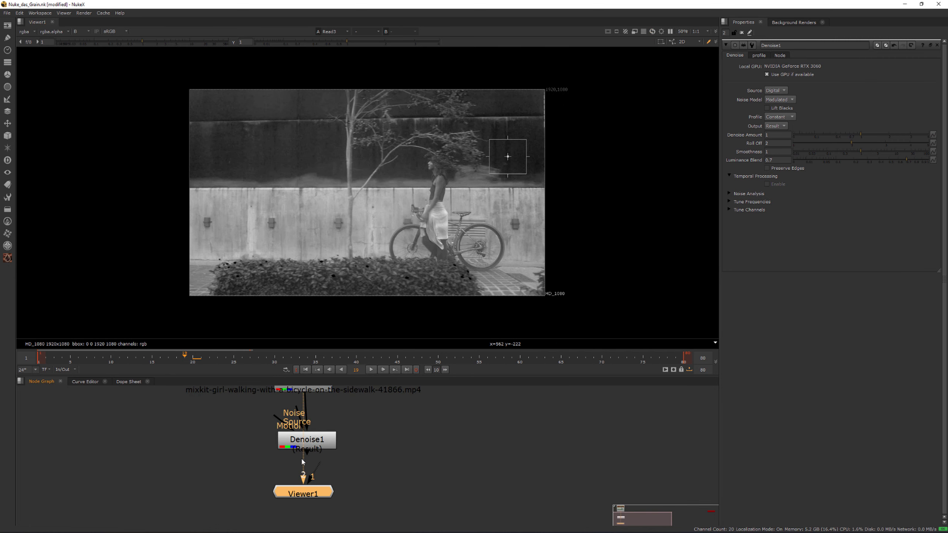
mouse_move(302, 460)
mouse_down()
mouse_move(296, 470)
mouse_move(313, 463)
mouse_move(308, 456)
mouse_up()
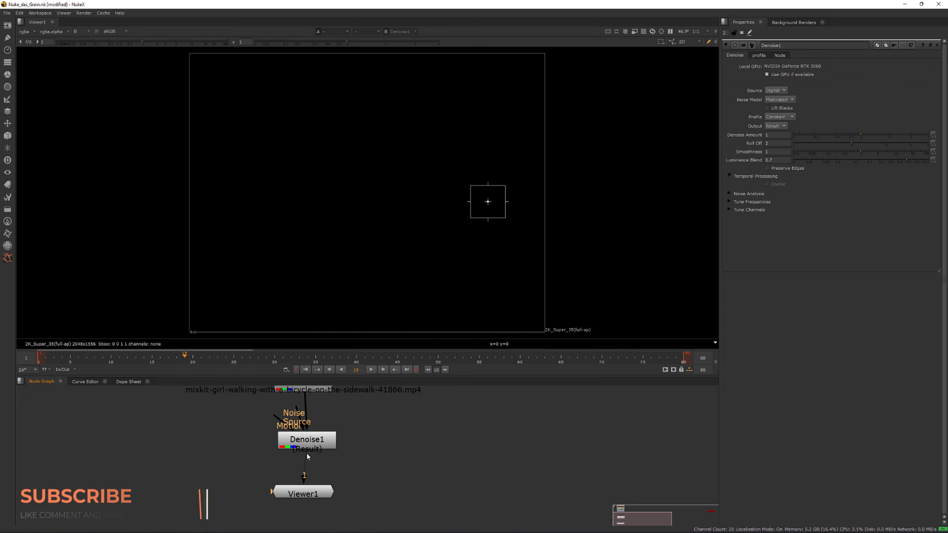
click(320, 447)
key(1)
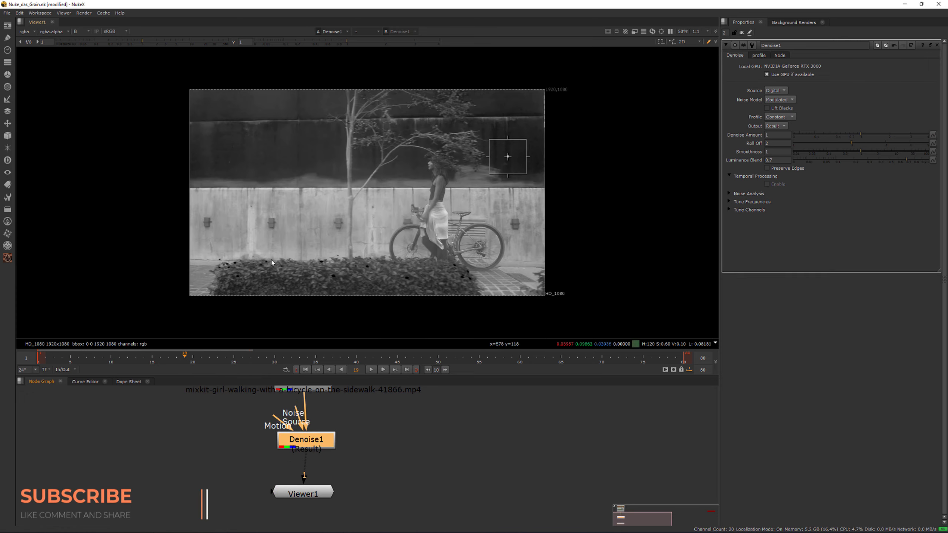
- Examine the denoised blue channel around a grey fixture on the concrete wall
scroll(260, 174, up, 5)
scroll(333, 274, up, 7)
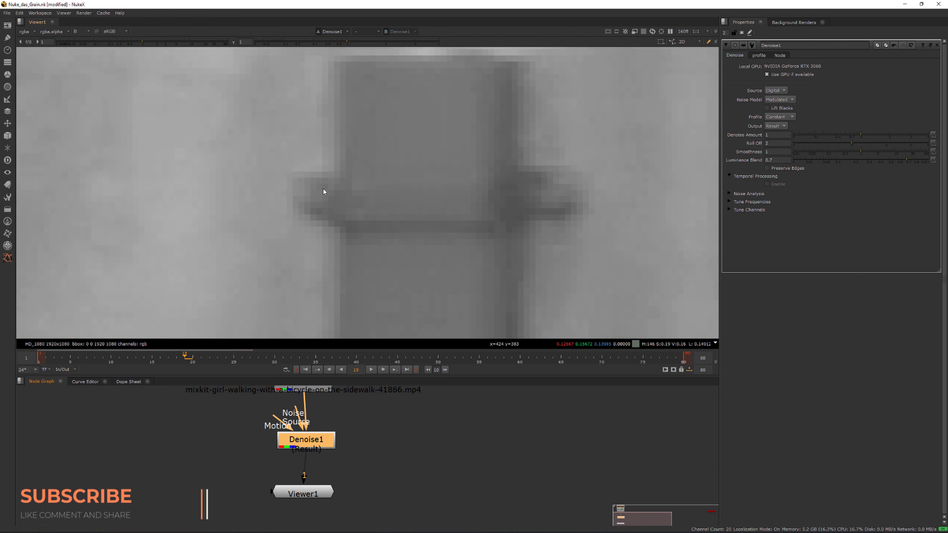
scroll(322, 188, down, 2)
scroll(348, 479, down, 2)
scroll(294, 425, up, 6)
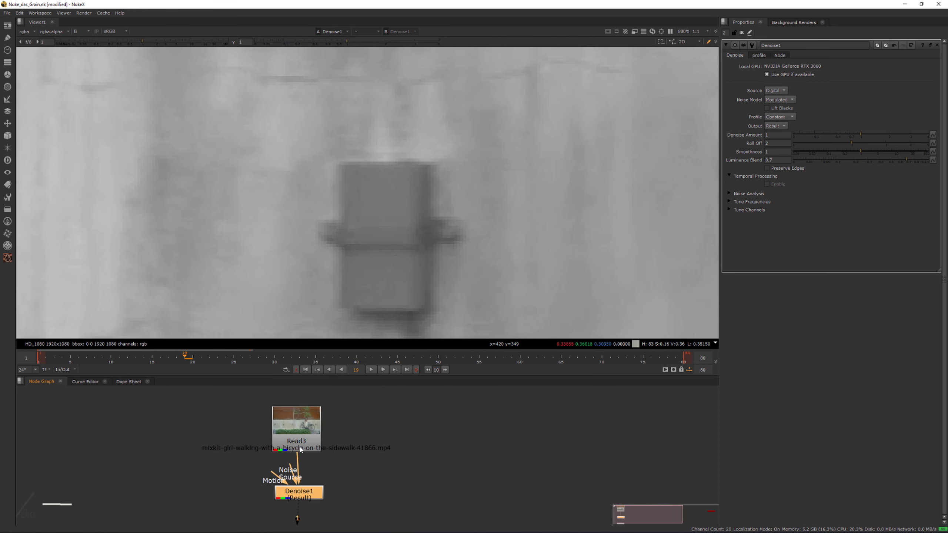
- Check Read3's format and set the project's full size format to HD_1080 1920x1080
double_click(295, 425)
scroll(448, 446, down, 3)
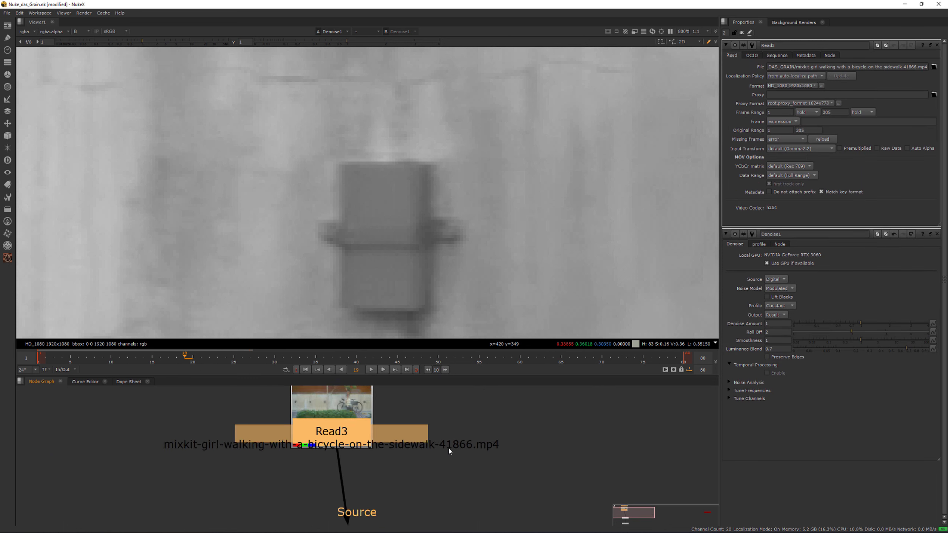
key(s)
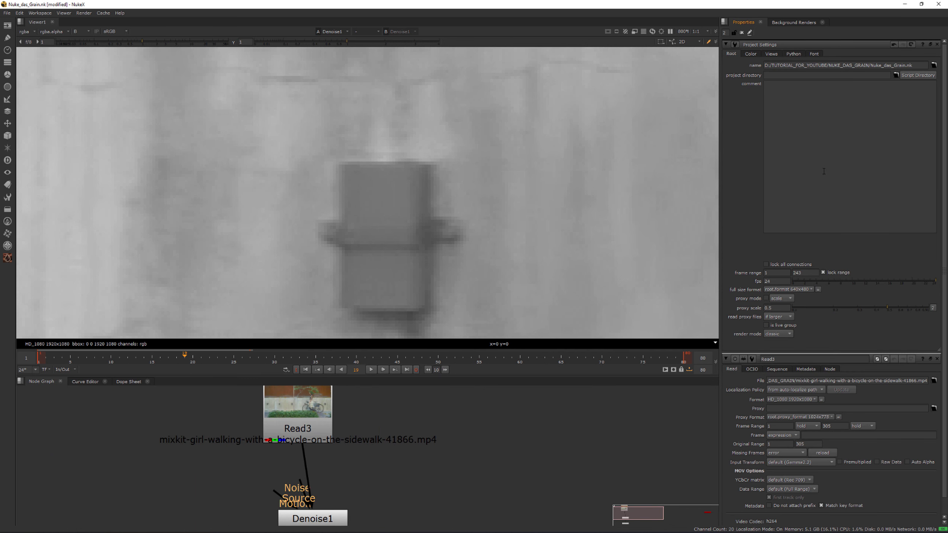
click(811, 290)
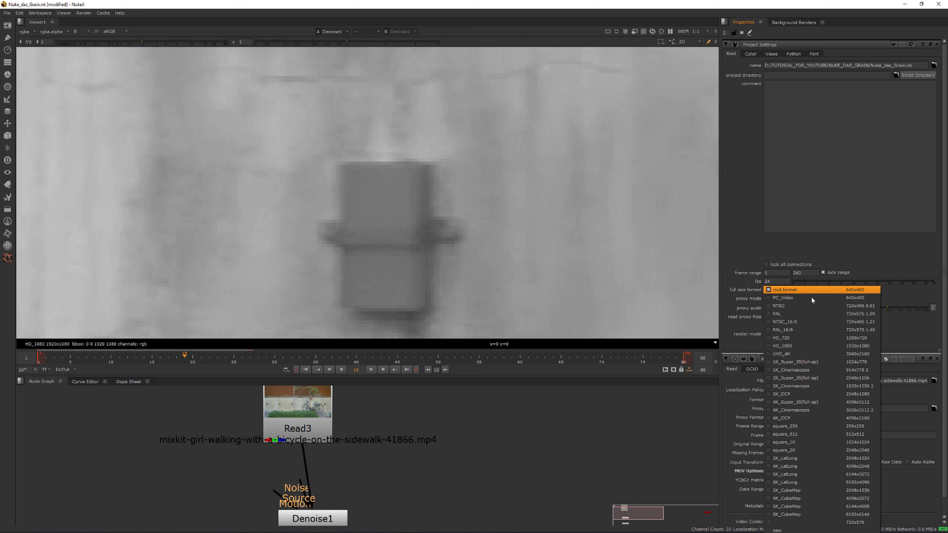
click(793, 345)
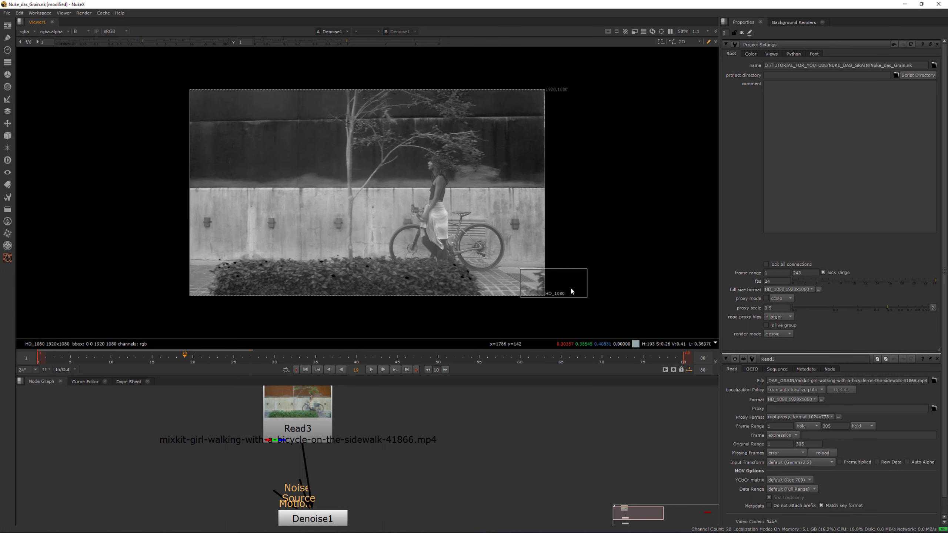
- Move the Denoise node up, farther from the viewer node, and open its properties
middle_drag(379, 468, 455, 413)
scroll(455, 412, down, 2)
drag(411, 448, 407, 428)
double_click(406, 428)
scroll(291, 220, up, 3)
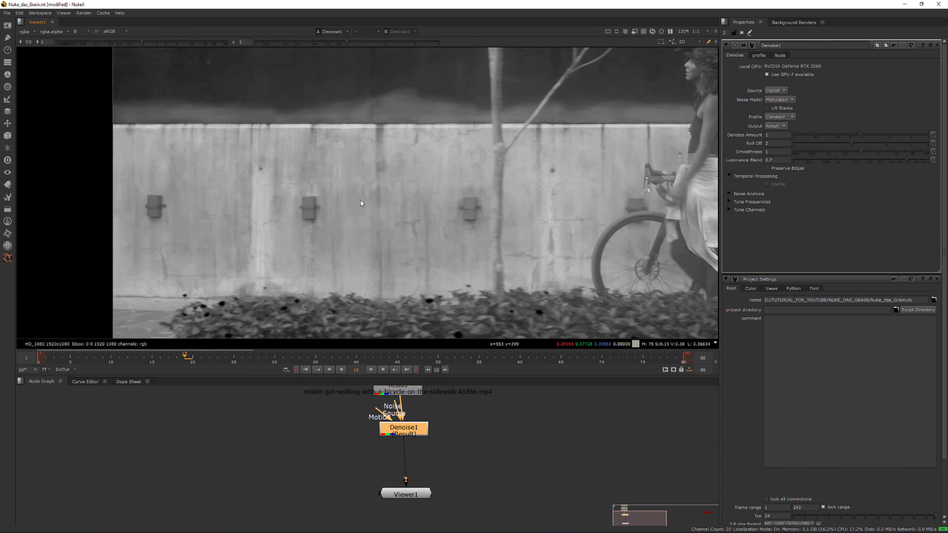
- Review the denoised footage from the first frame up to frame 16
click(305, 369)
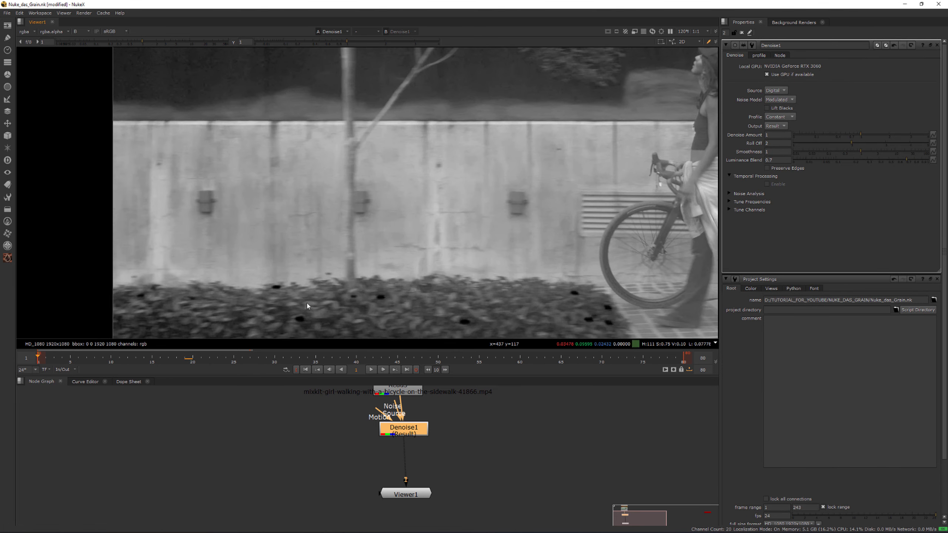
middle_drag(163, 174, 224, 175)
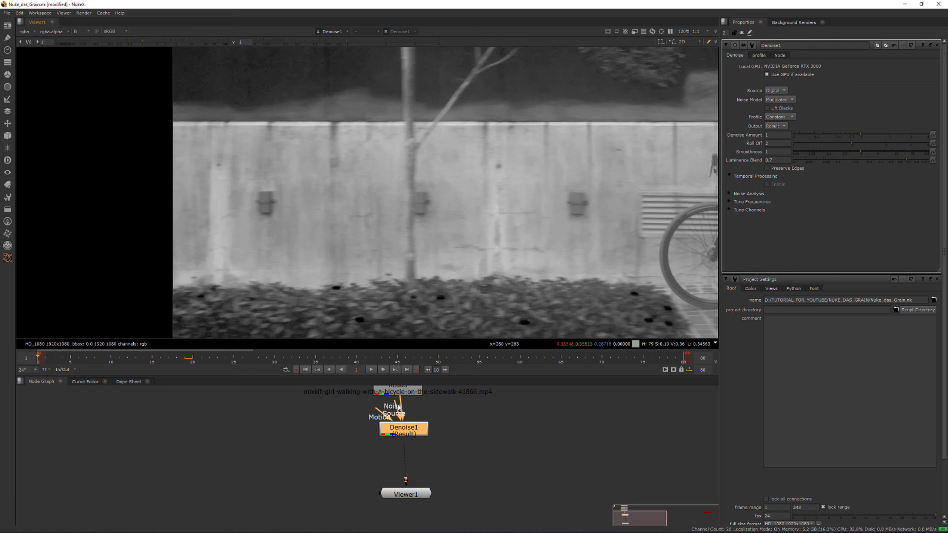
drag(414, 435, 412, 432)
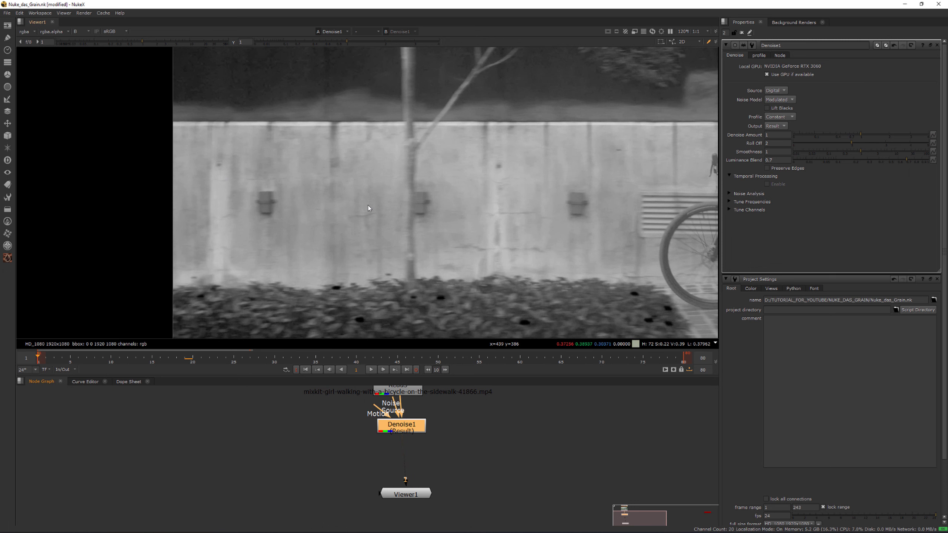
scroll(365, 208, down, 4)
middle_drag(332, 215, 309, 220)
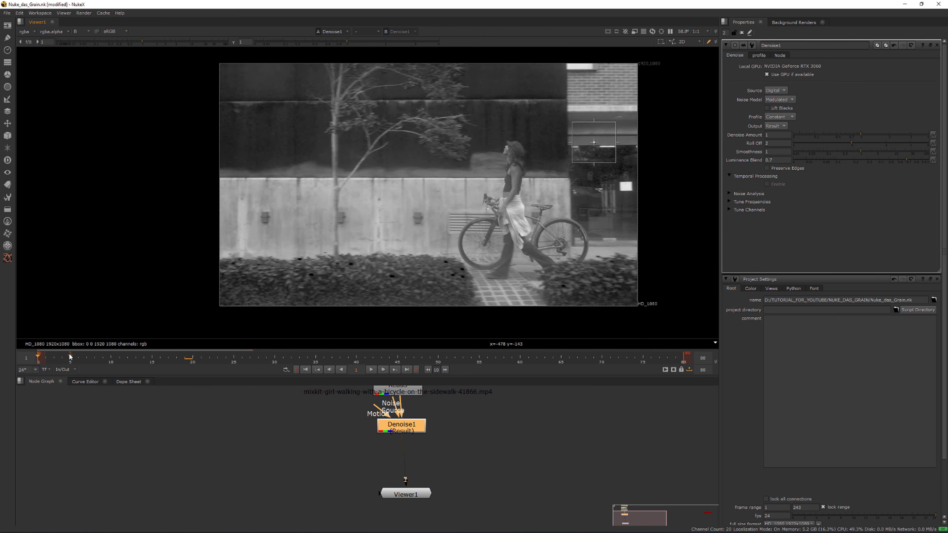
drag(56, 357, 160, 360)
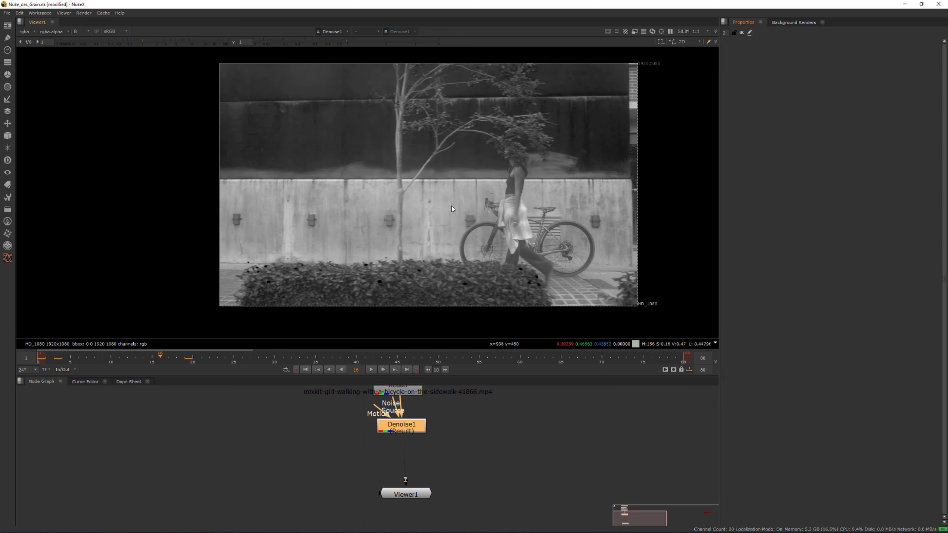
- Outline the second grey fixture on the concrete wall with temporary selection rectangles in the viewer
drag(326, 232, 326, 230)
drag(295, 203, 325, 237)
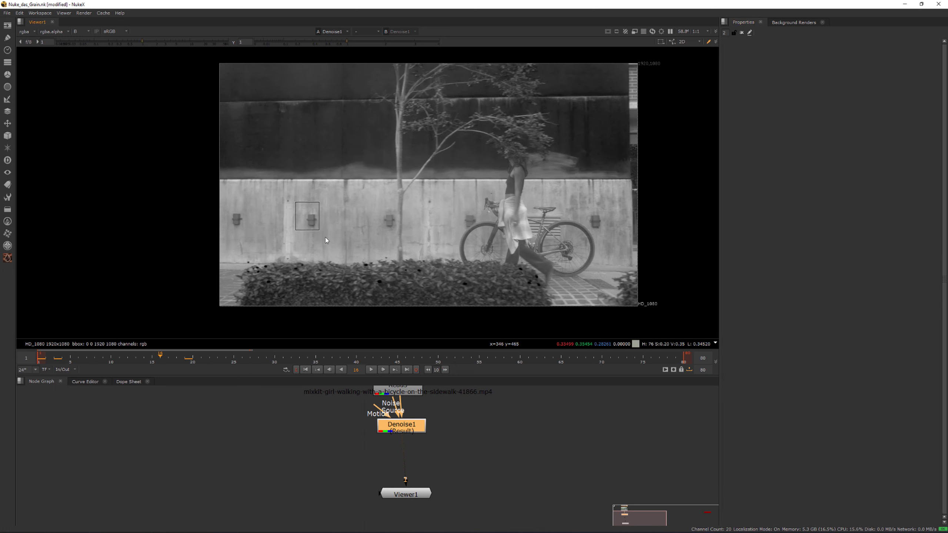
drag(300, 206, 325, 239)
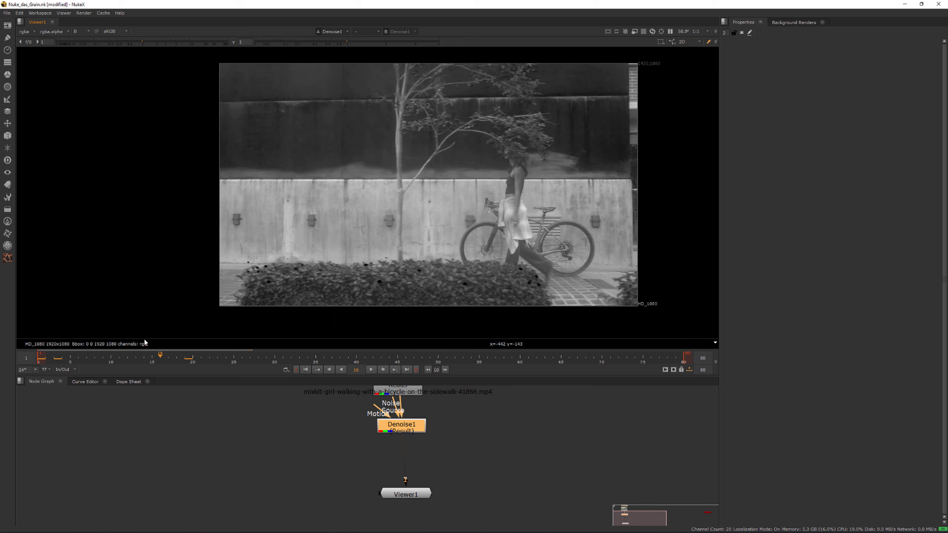
- Scrub through the denoised footage and examine the dark upper wall up close, ending at frame 25
mouse_move(70, 359)
mouse_down()
mouse_move(55, 361)
mouse_move(99, 364)
mouse_move(61, 364)
mouse_move(83, 365)
mouse_move(71, 364)
mouse_up()
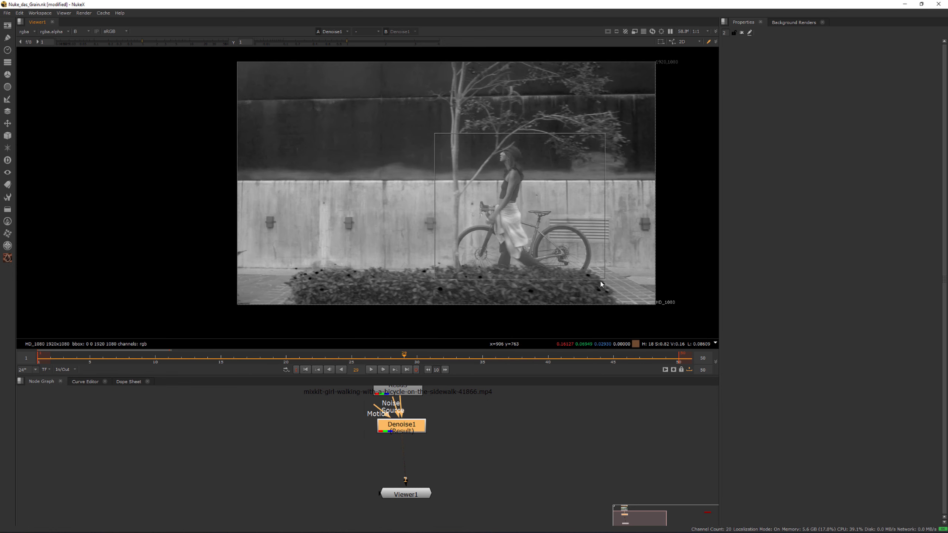
click(234, 362)
drag(265, 364, 365, 362)
scroll(258, 120, up, 3)
scroll(288, 145, up, 4)
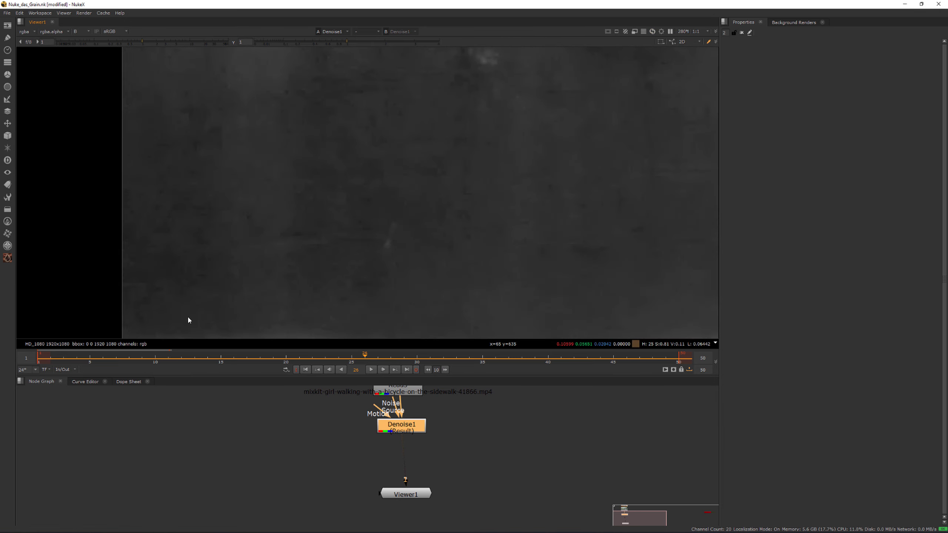
drag(208, 357, 352, 379)
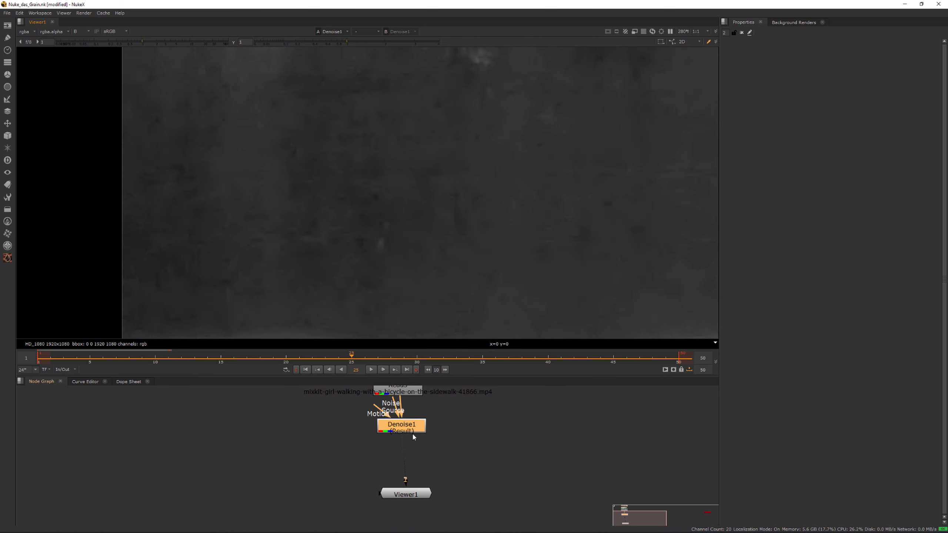
- View Read3 and play the original footage to examine the grain on the dark wall
middle_drag(397, 435, 360, 449)
click(361, 400)
key(1)
drag(353, 361, 333, 364)
click(370, 404)
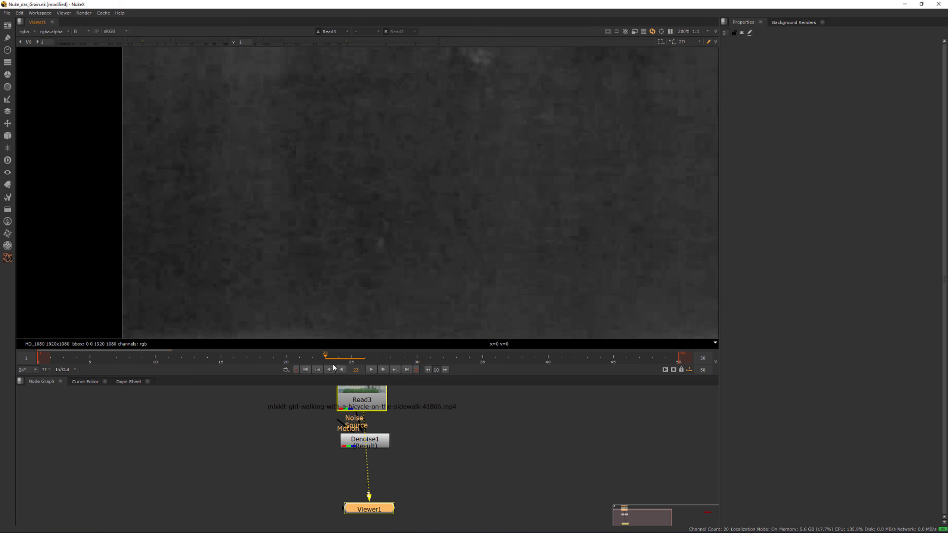
click(371, 370)
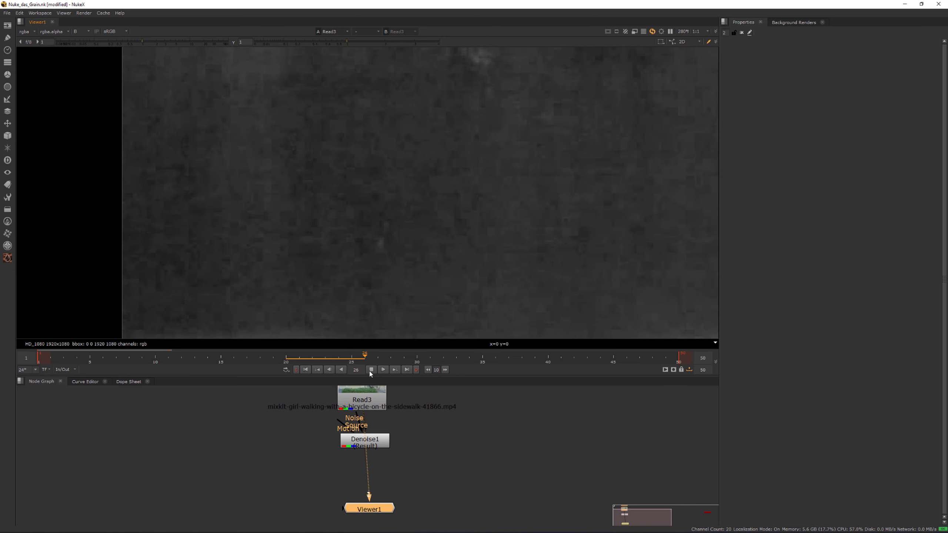
click(370, 370)
- View the Denoise node and play its result to check the dark wall, then the fixtures on the concrete wall
click(375, 440)
key(1)
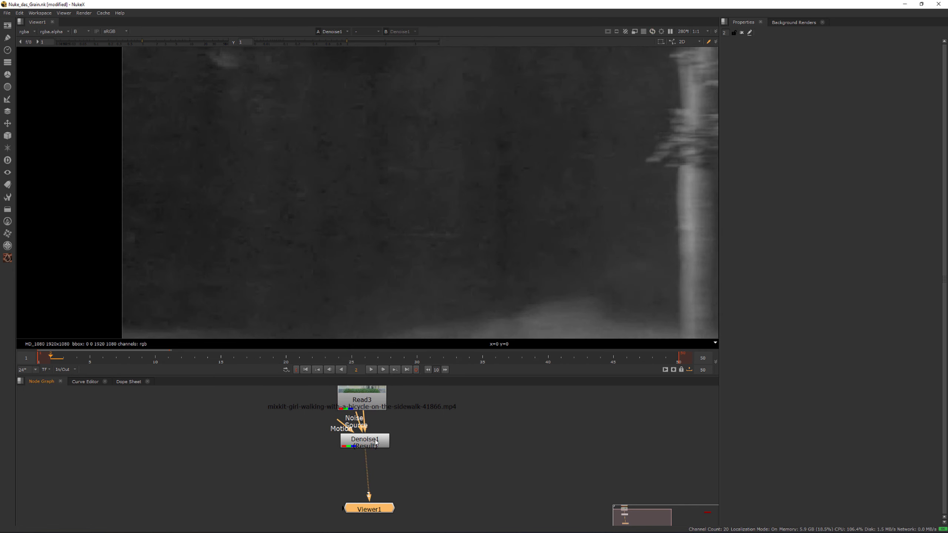
click(371, 370)
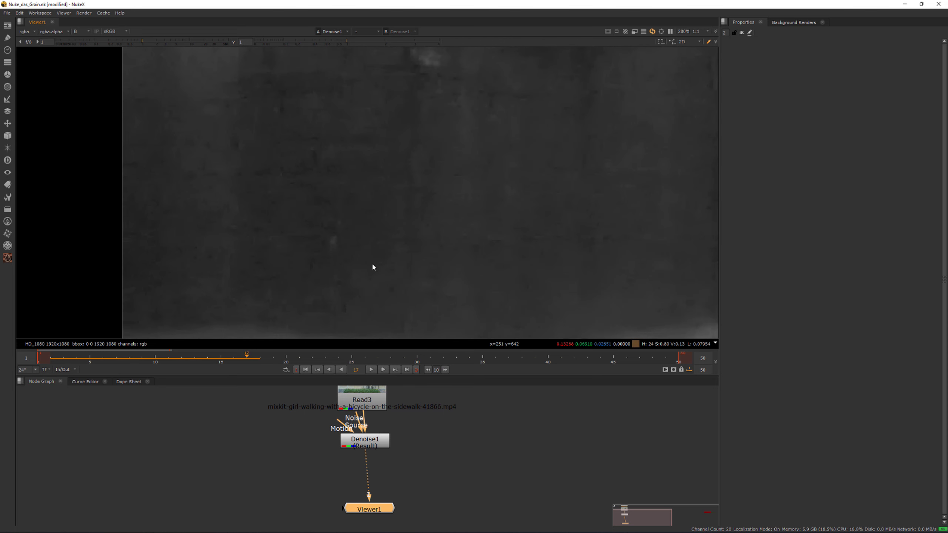
key(f)
scroll(300, 204, up, 4)
middle_drag(298, 228, 366, 201)
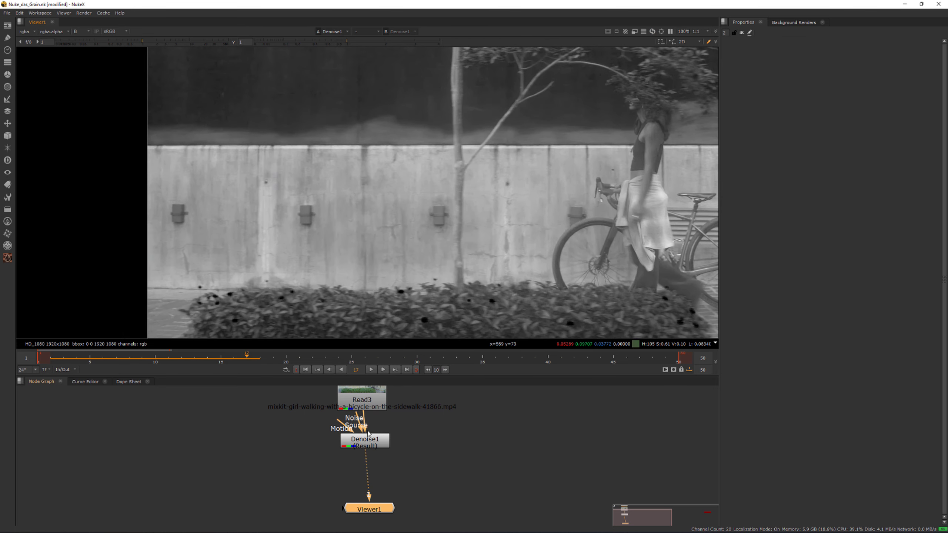
- Move Read3 further above the Denoise node and advance the denoised footage to frame 21
mouse_move(370, 439)
mouse_down()
mouse_move(368, 447)
mouse_move(368, 436)
mouse_up()
double_click(368, 439)
scroll(415, 445, down, 3)
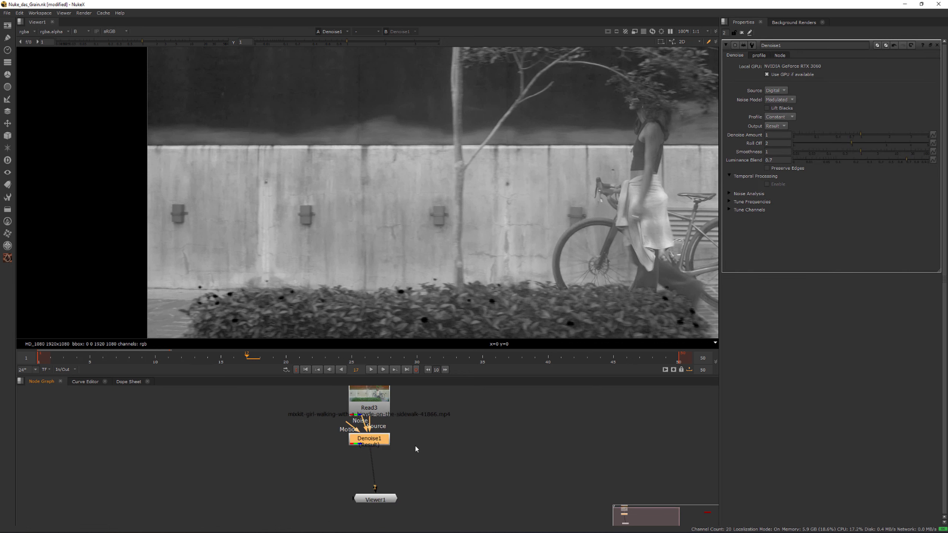
middle_drag(358, 413, 369, 422)
click(339, 420)
drag(339, 418, 339, 399)
scroll(386, 268, down, 4)
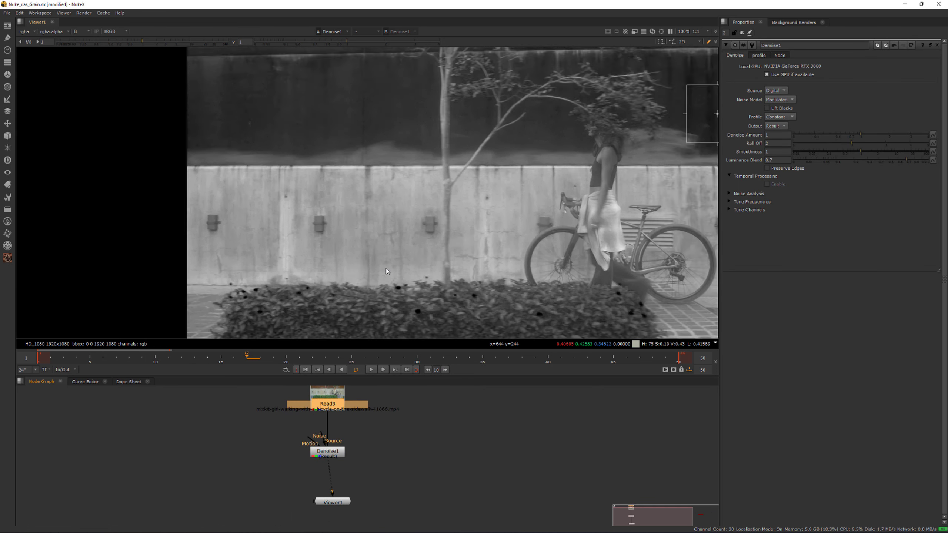
drag(239, 358, 301, 361)
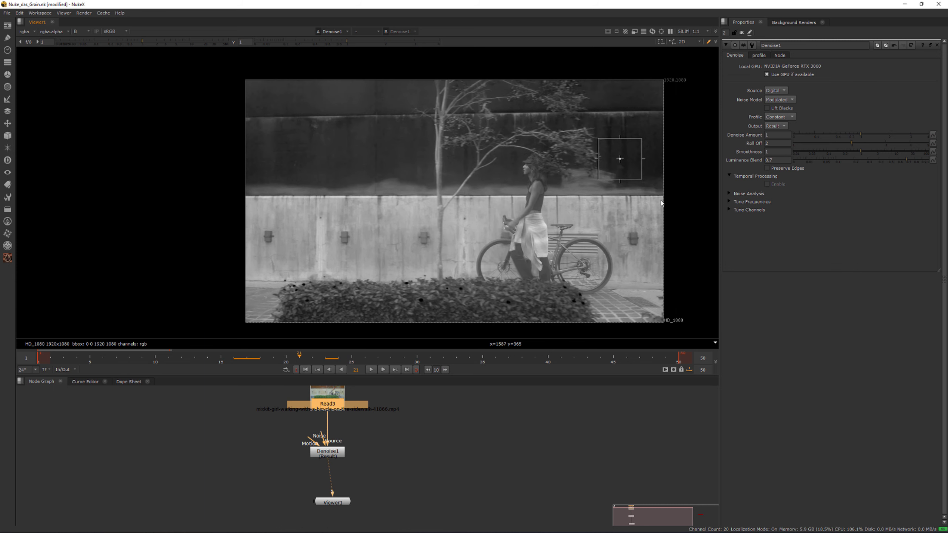
- Close the open node properties, then add a CameraTracker node and connect its Source input to the Denoise node
click(742, 33)
click(468, 407)
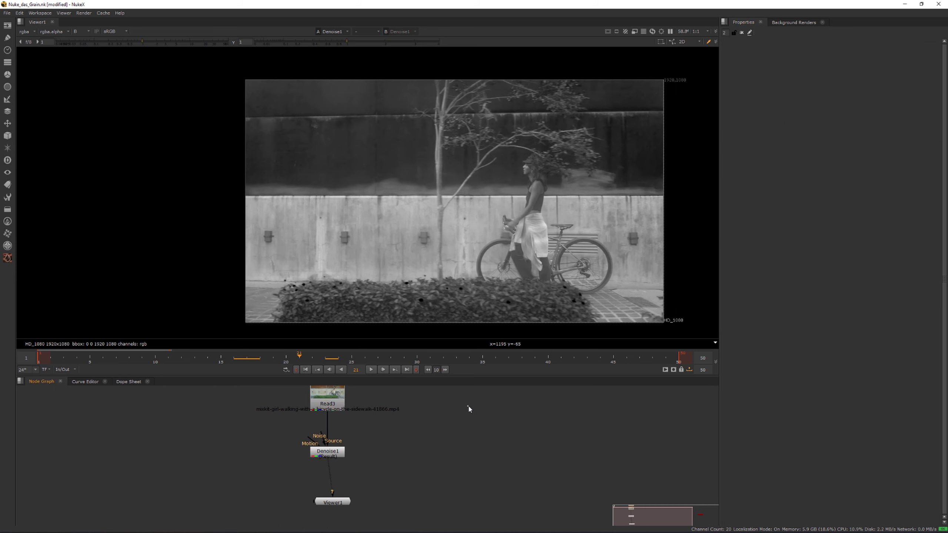
key(Tab)
text(tra)
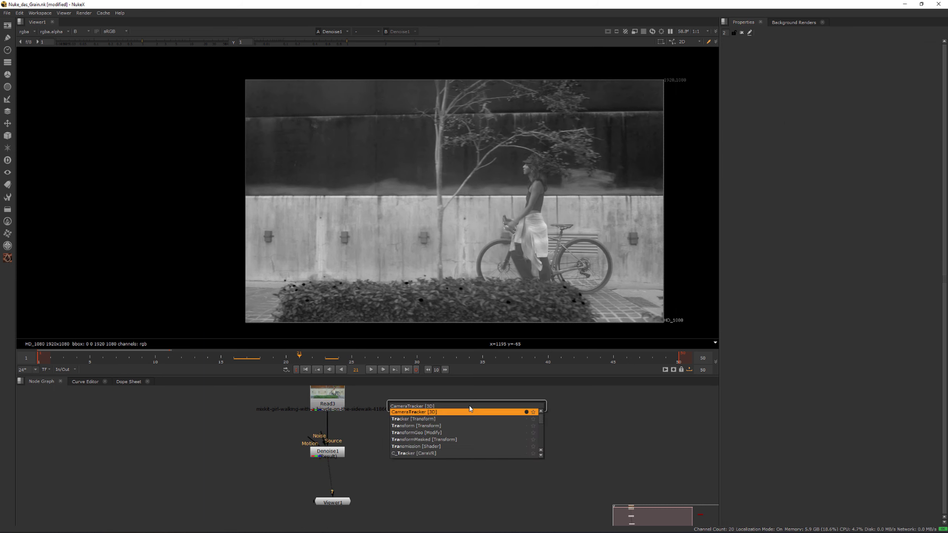
key(Return)
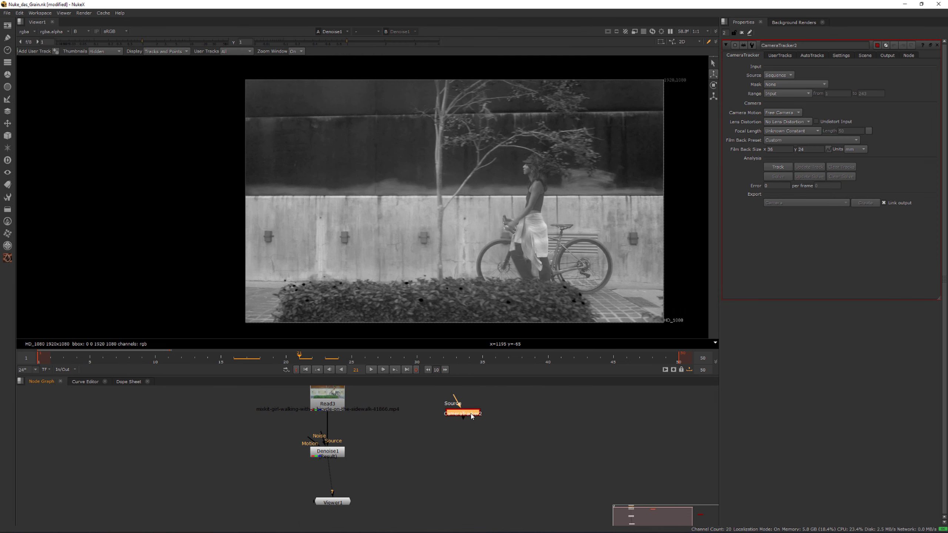
drag(395, 412, 398, 446)
scroll(394, 422, down, 1)
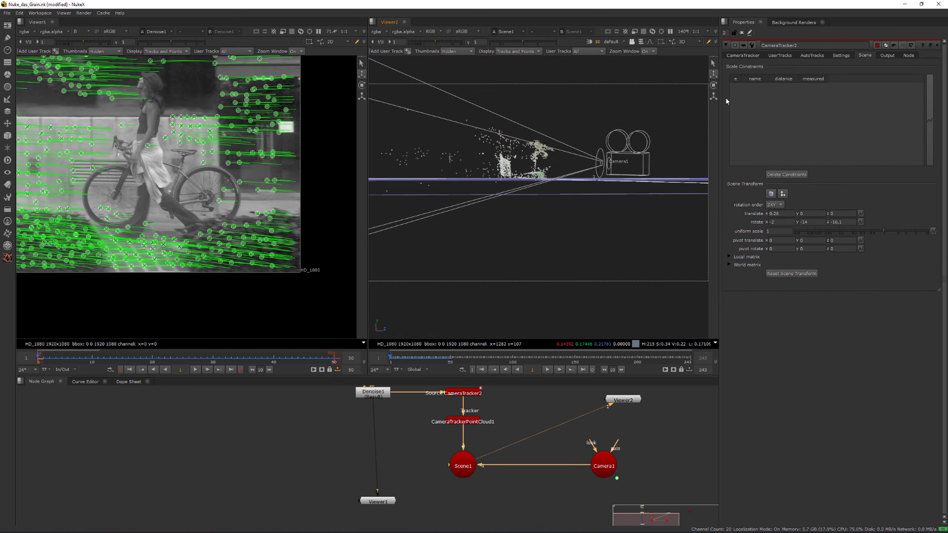
- Select the track points around the dark fixture on the concrete wall and create a card from them
ctrl+drag(726, 101, 580, 240)
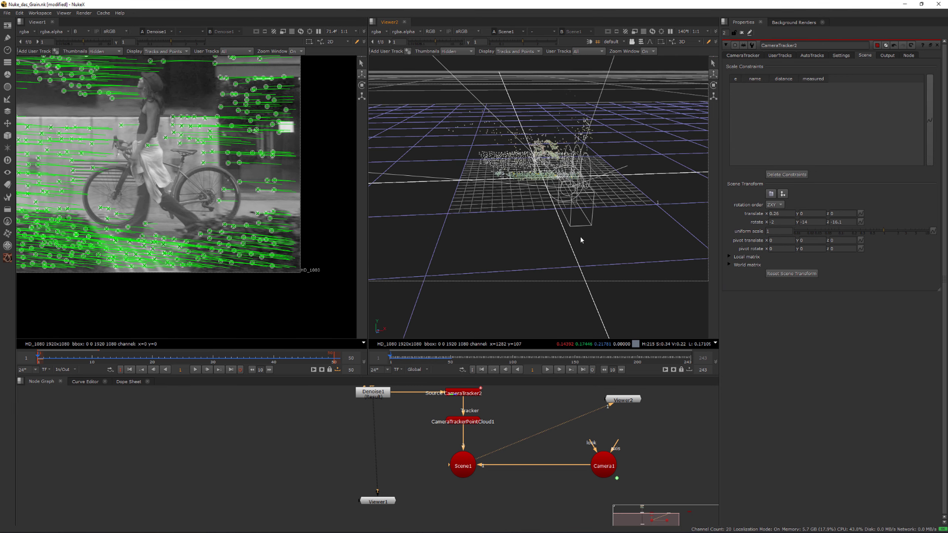
scroll(149, 171, down, 1)
middle_drag(145, 172, 265, 166)
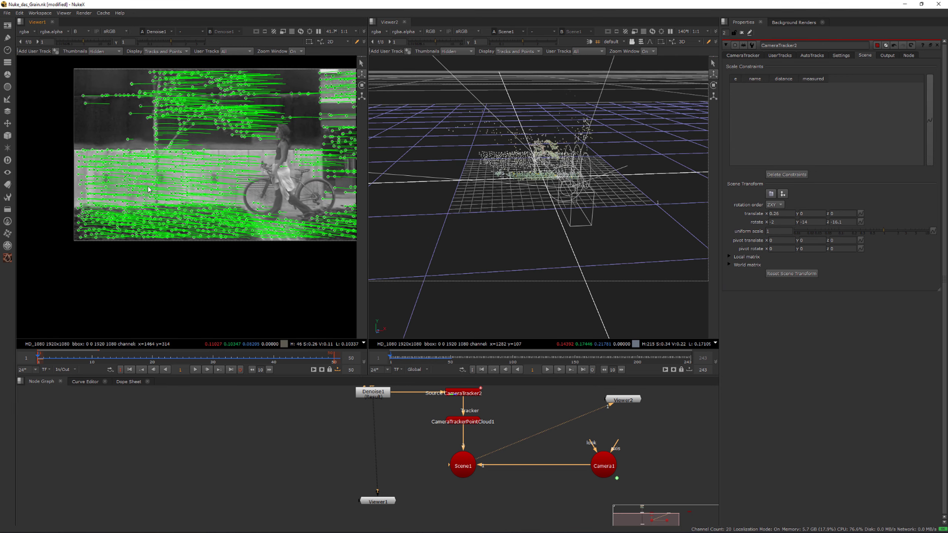
scroll(112, 164, up, 2)
scroll(88, 162, up, 3)
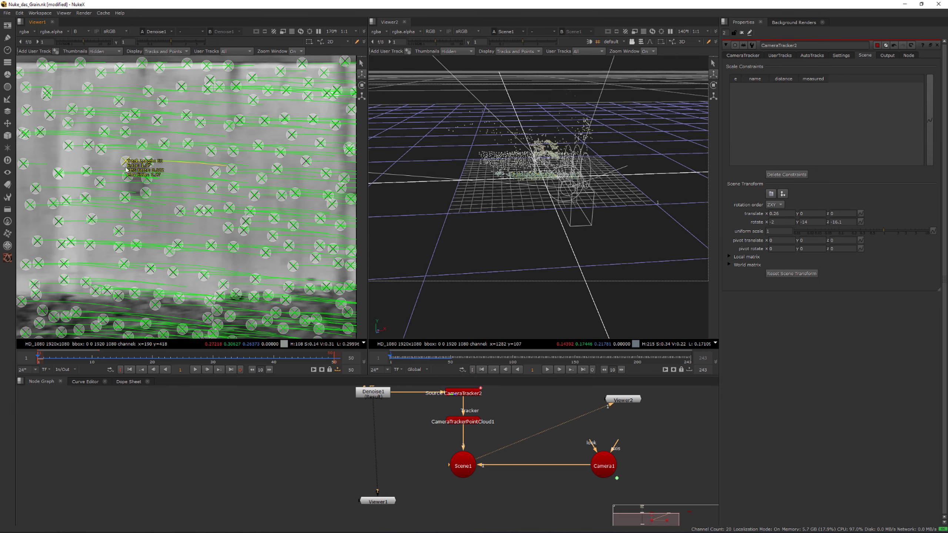
drag(86, 96, 206, 228)
right_click(131, 182)
mouse_move(156, 207)
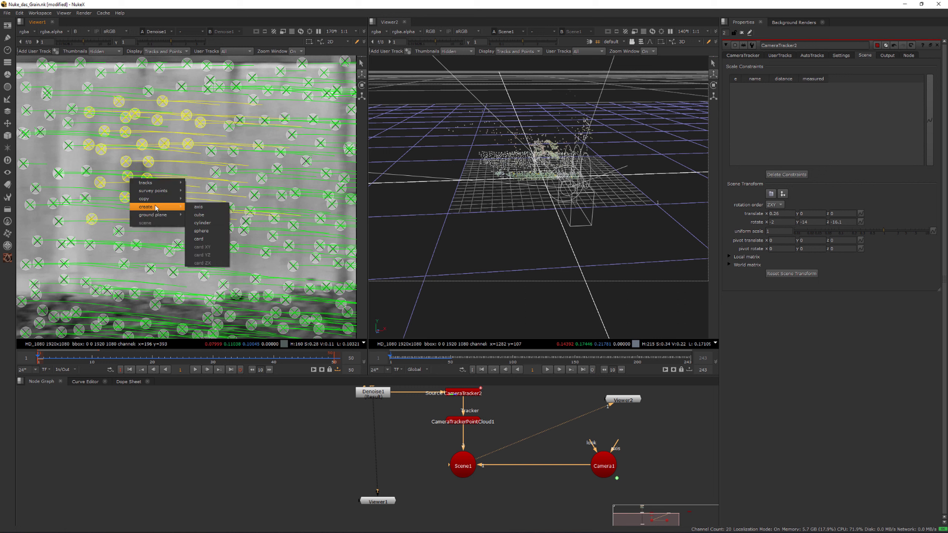
click(221, 239)
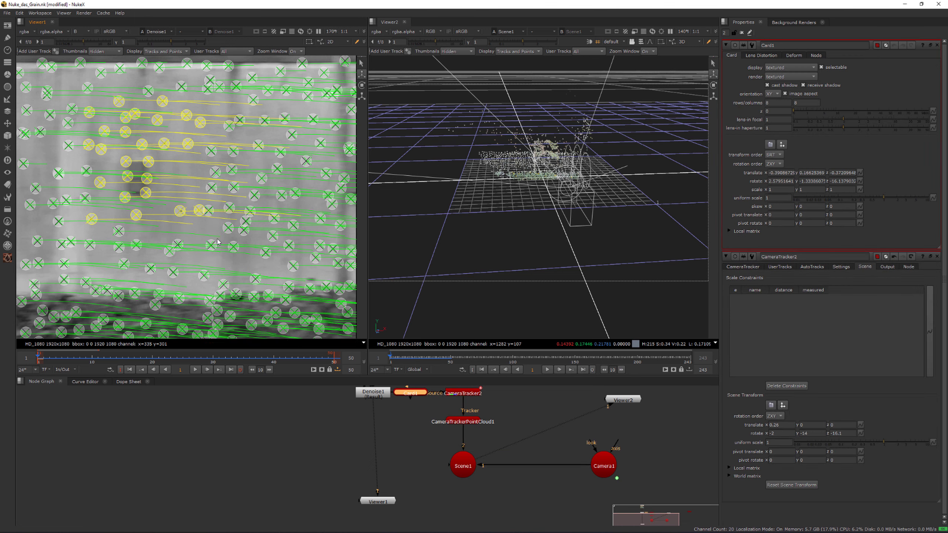
- Rotate Card1 in the 3D view to about -0.1 on Z so it stands level with the ground grid
ctrl+drag(499, 170, 529, 150)
key(ctrl)
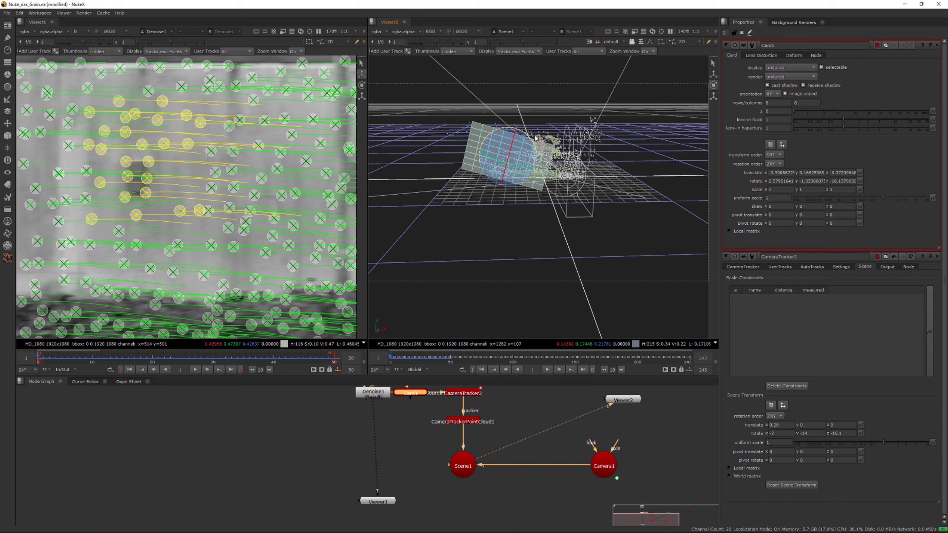
key(ctrl)
key(ctrl+shift)
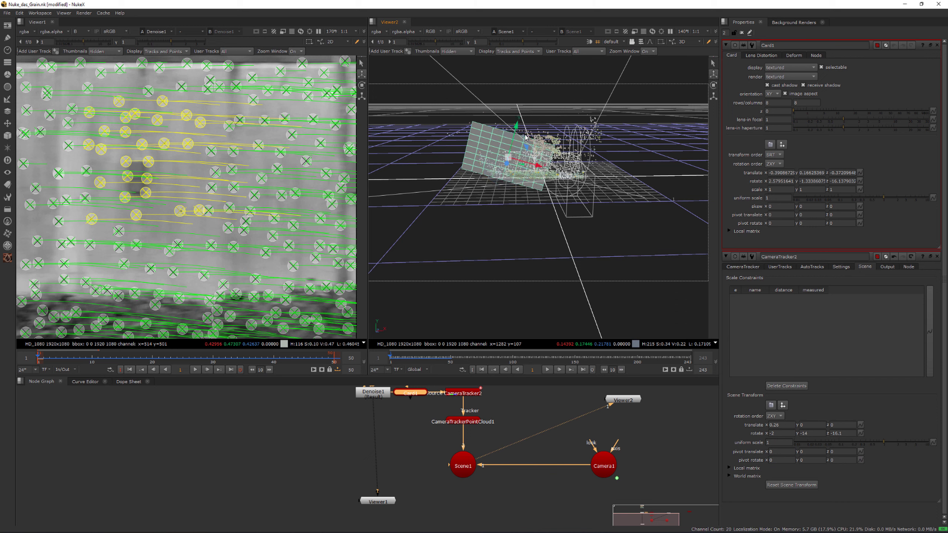
key(ctrl)
ctrl+drag(526, 136, 517, 135)
mouse_move(524, 192)
ctrl+mouse_down()
mouse_move(524, 278)
mouse_move(523, 202)
ctrl+mouse_up()
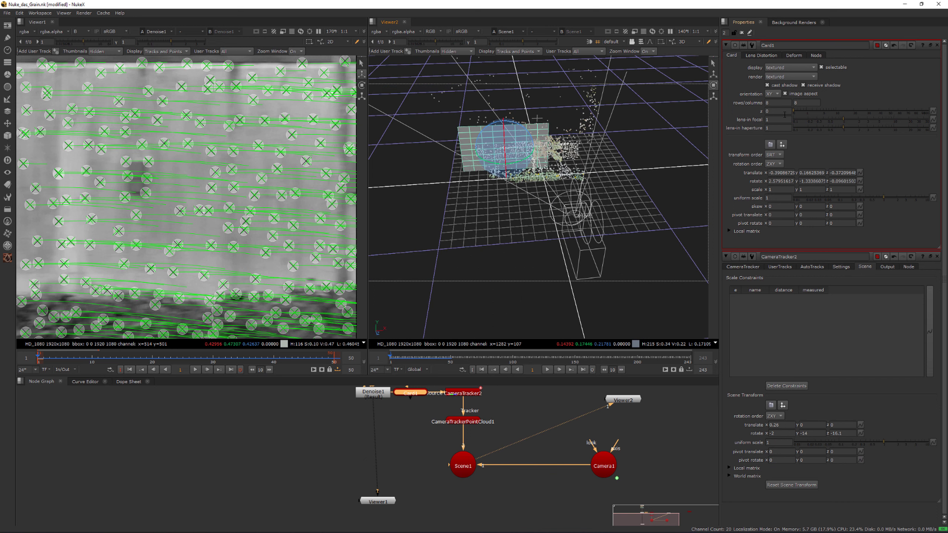
- Set Card1's rows and columns to 1 each
text(1)
key(Tab)
text(1)
key(Return)
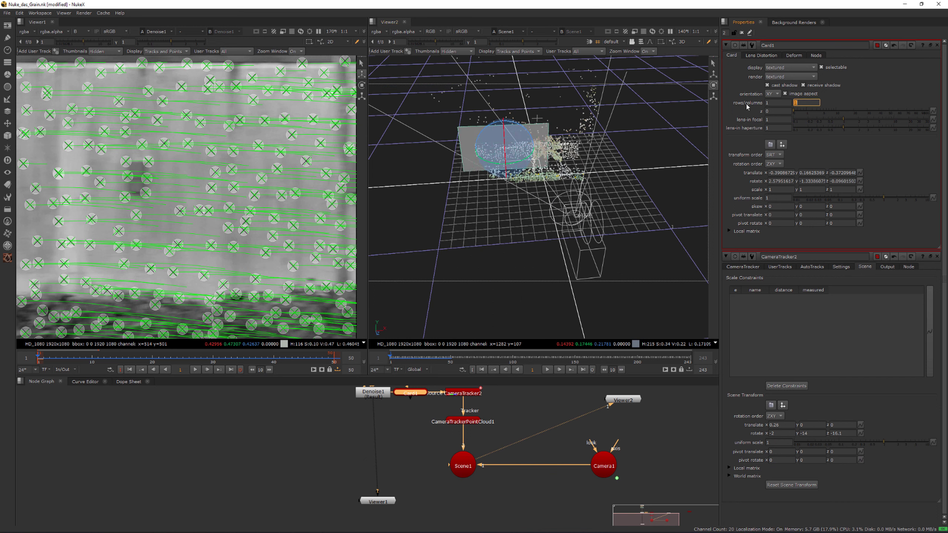
- Enlarge the node graph area, place Card1 beside Scene1 and connect the card to the scene
ctrl+drag(474, 161, 411, 224)
scroll(238, 216, down, 3)
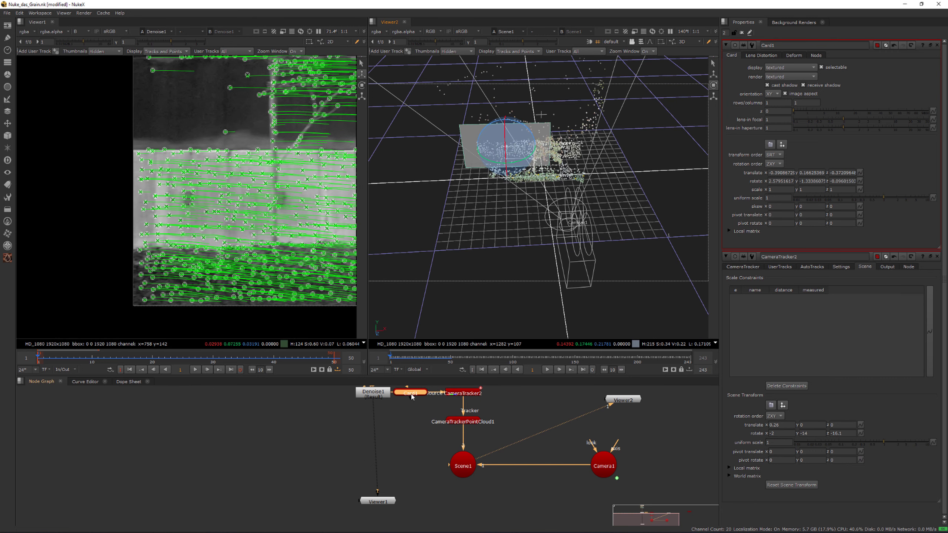
drag(411, 397, 407, 444)
middle_drag(439, 447, 385, 456)
scroll(392, 434, down, 1)
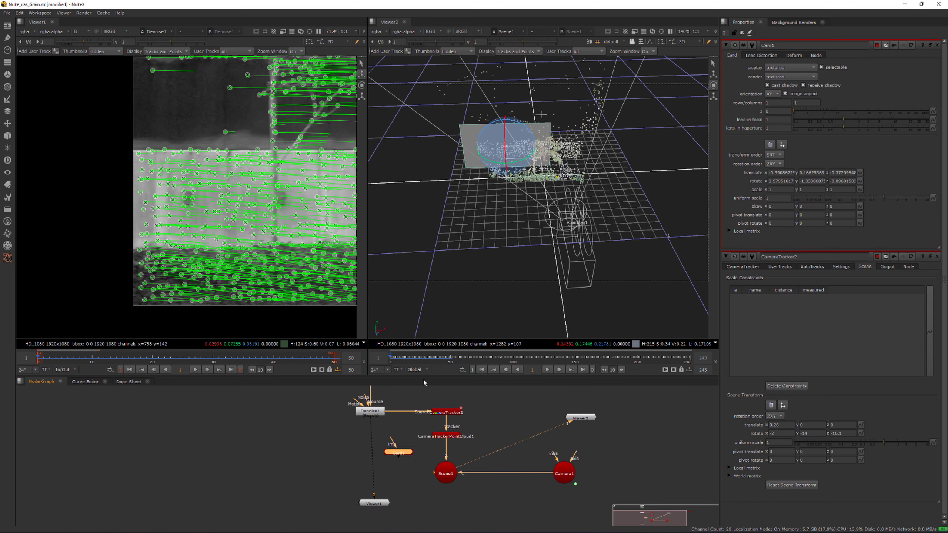
drag(425, 375, 429, 285)
middle_drag(412, 374, 332, 415)
scroll(330, 412, up, 1)
scroll(317, 403, up, 2)
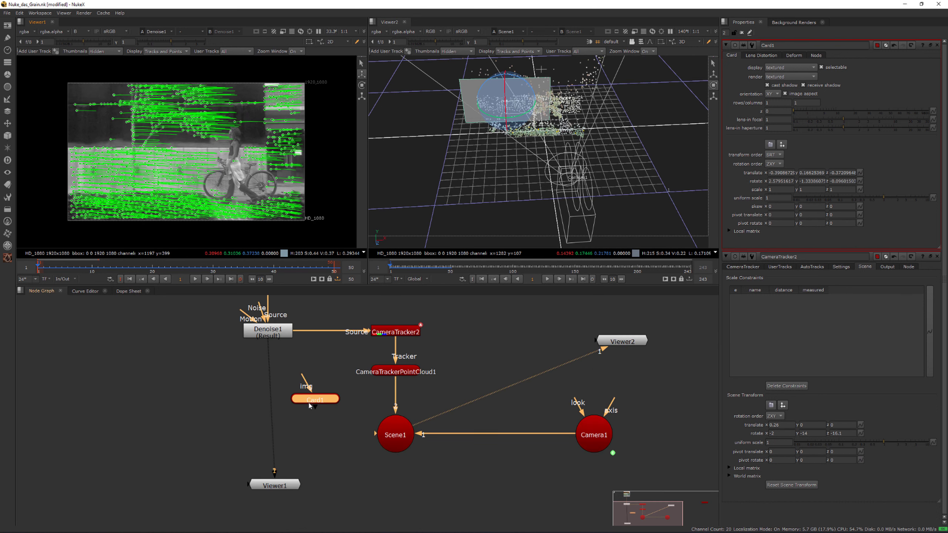
drag(347, 450, 390, 436)
drag(332, 428, 325, 429)
- Add a CheckerBoard node and connect it to Card1's img input
click(299, 379)
key(Tab)
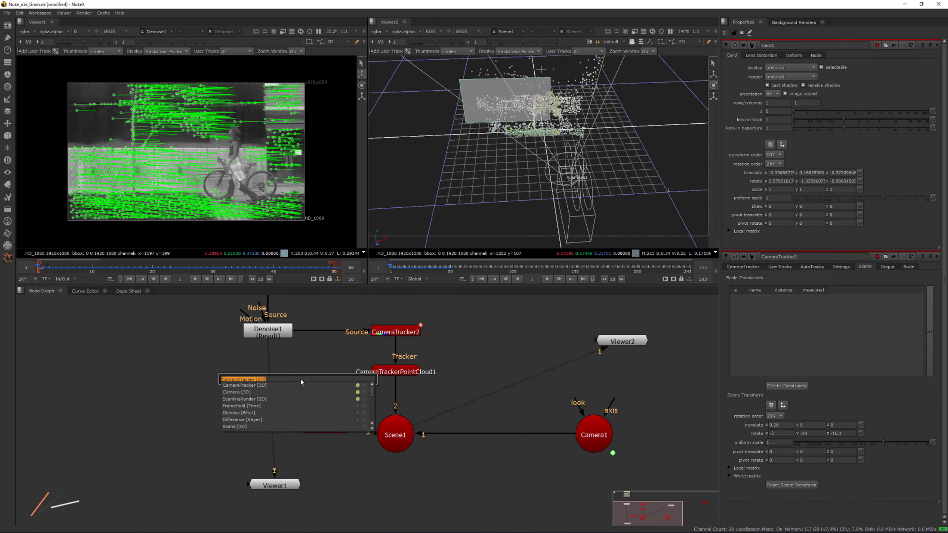
text(che)
key(Down)
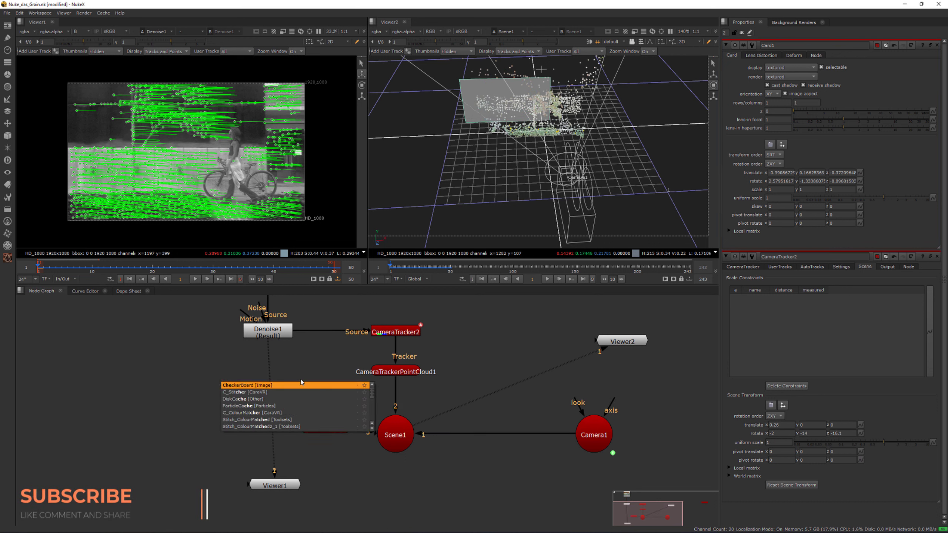
key(Return)
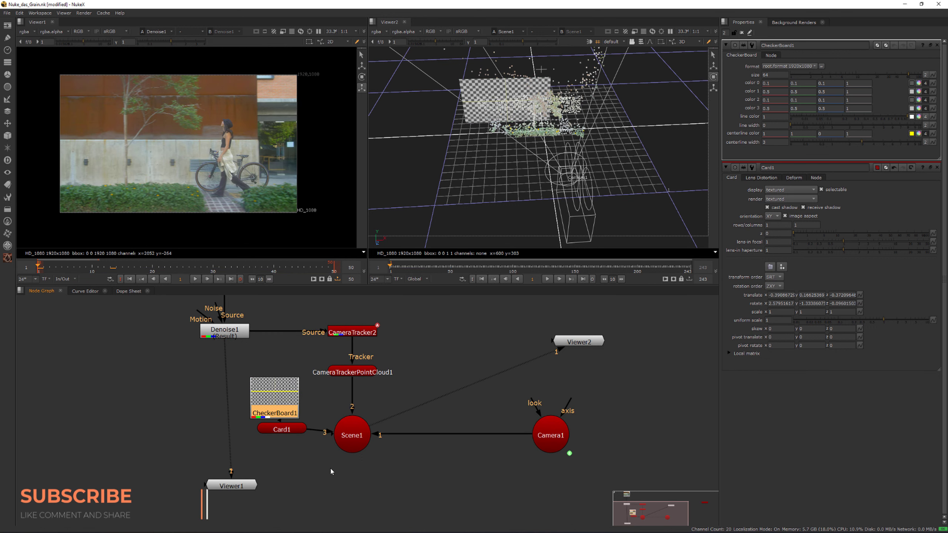
- Add a ScanlineRender node below Scene1 and connect its obj/scn input to the scene
key(Tab)
text(scan)
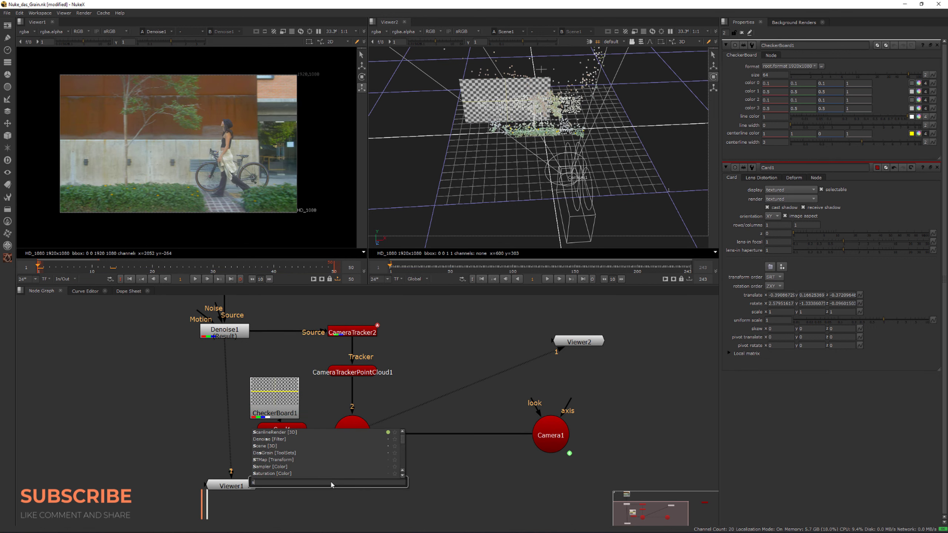
key(Return)
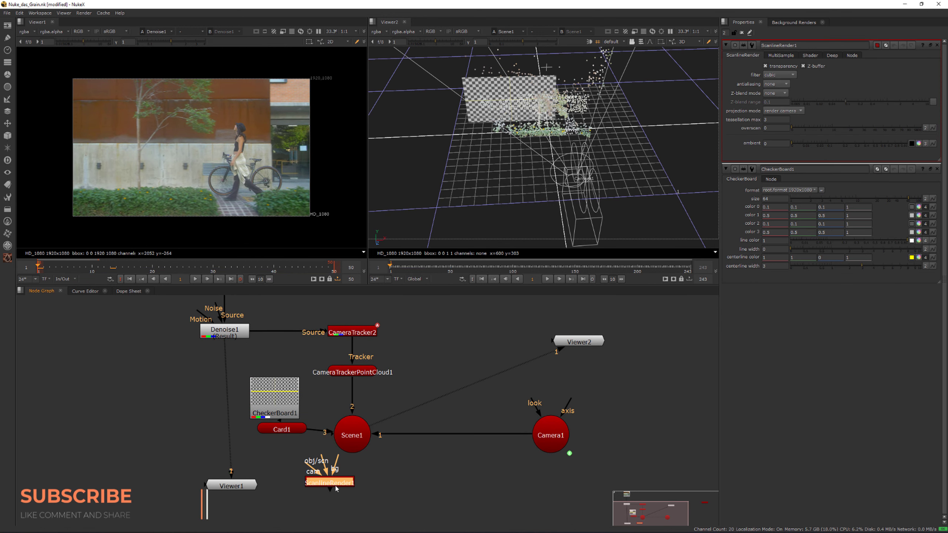
drag(335, 486, 357, 443)
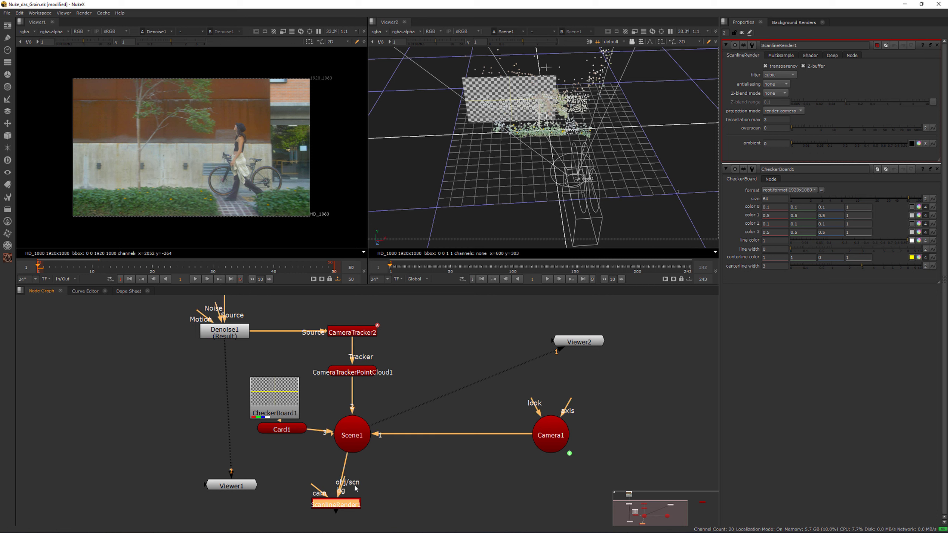
drag(353, 508, 388, 507)
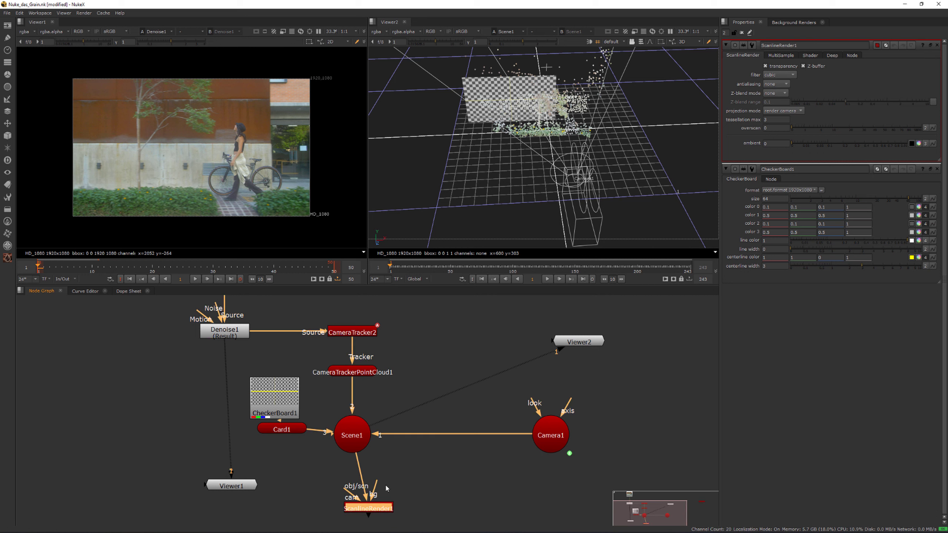
- Place Card1 below the CheckerBoard node, then detach Scene1 from its connected nodes and delete it
click(286, 432)
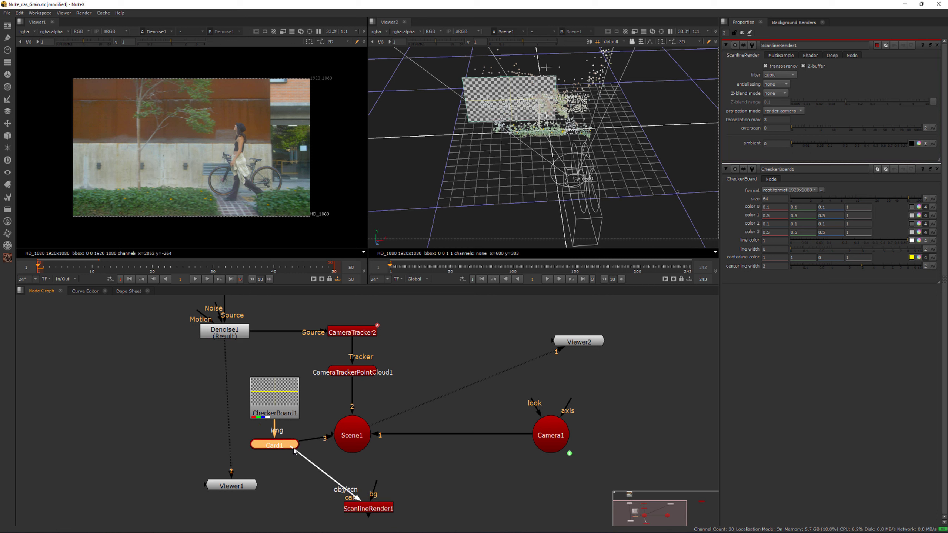
drag(294, 450, 343, 423)
drag(352, 456, 324, 463)
drag(360, 426, 508, 305)
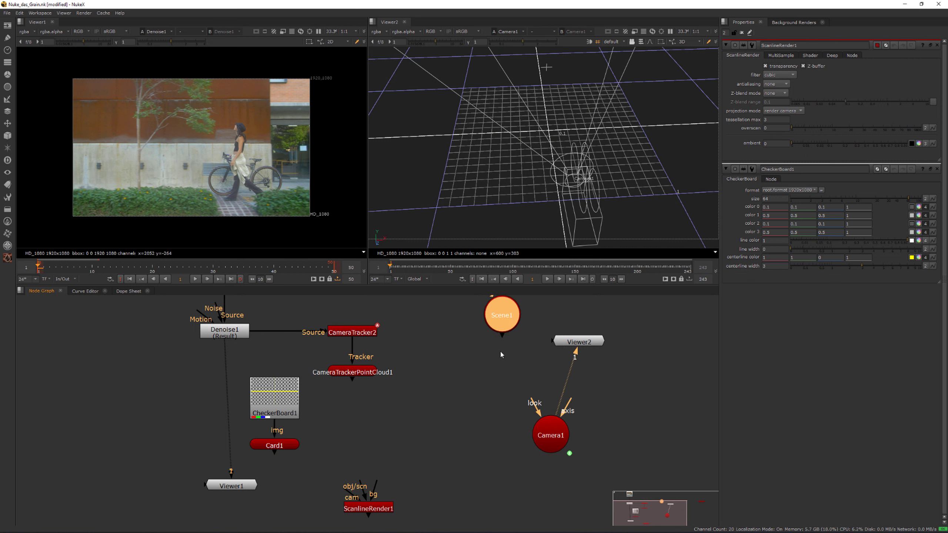
key(Delete)
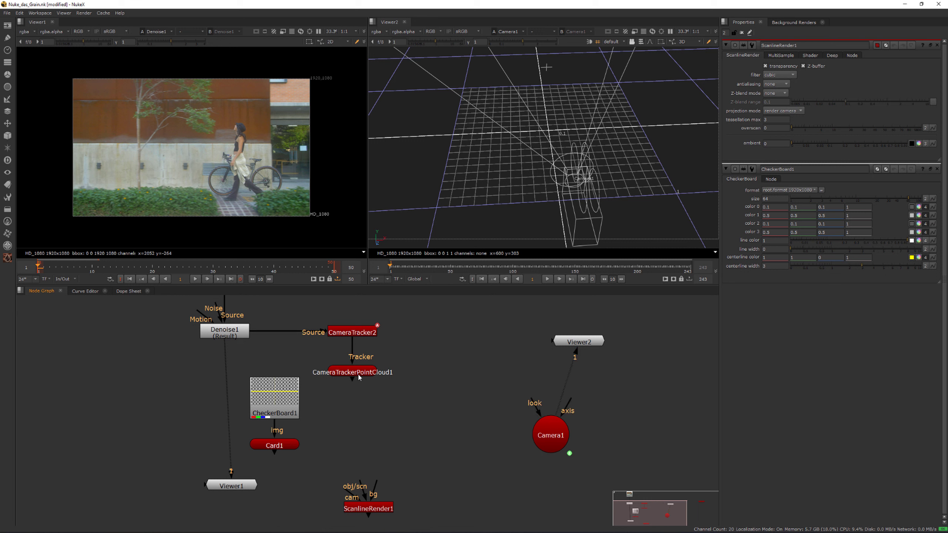
- Delete CameraTrackerPointCloud1, then detach Camera1 from Viewer2 and reposition it in the graph
drag(359, 378, 385, 375)
key(Delete)
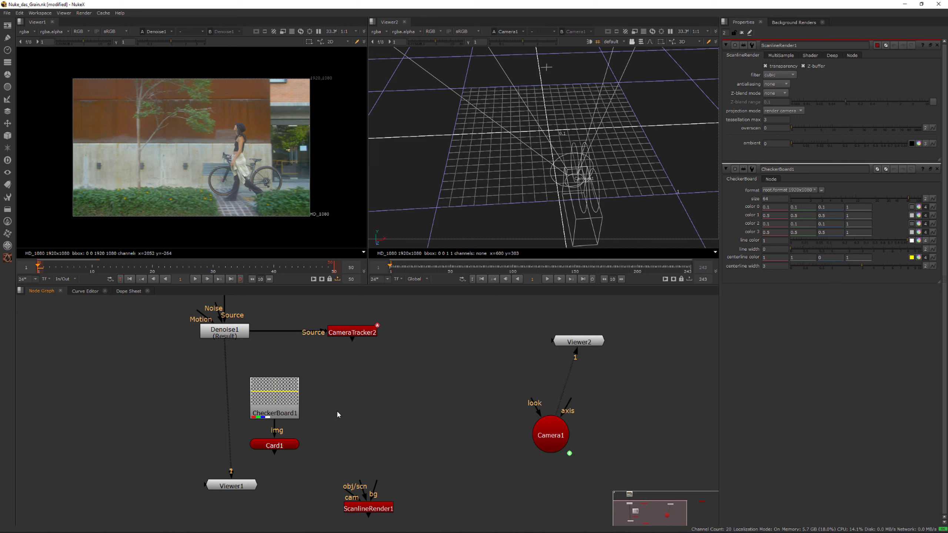
drag(549, 435, 416, 417)
mouse_move(462, 396)
mouse_down()
mouse_move(455, 406)
mouse_move(454, 395)
mouse_up()
scroll(427, 421, down, 3)
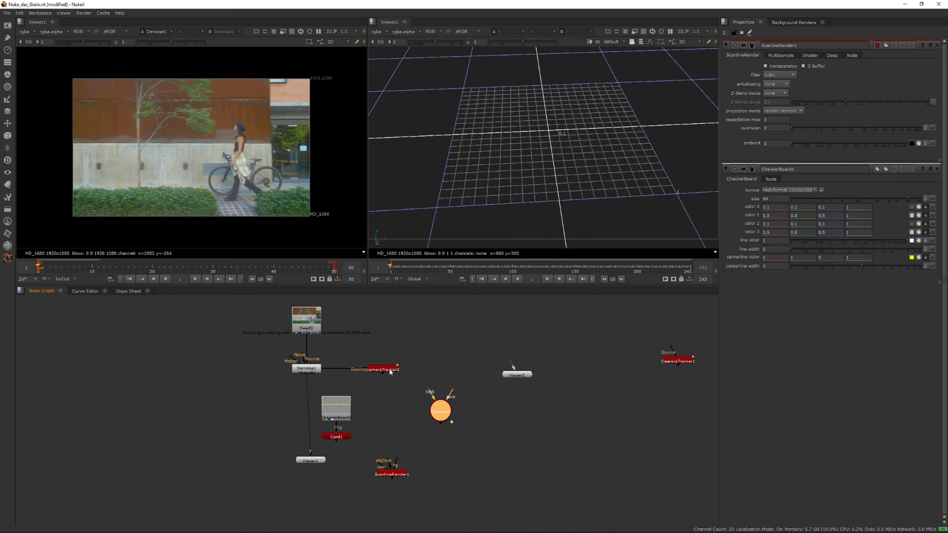
drag(465, 415, 494, 428)
click(455, 364)
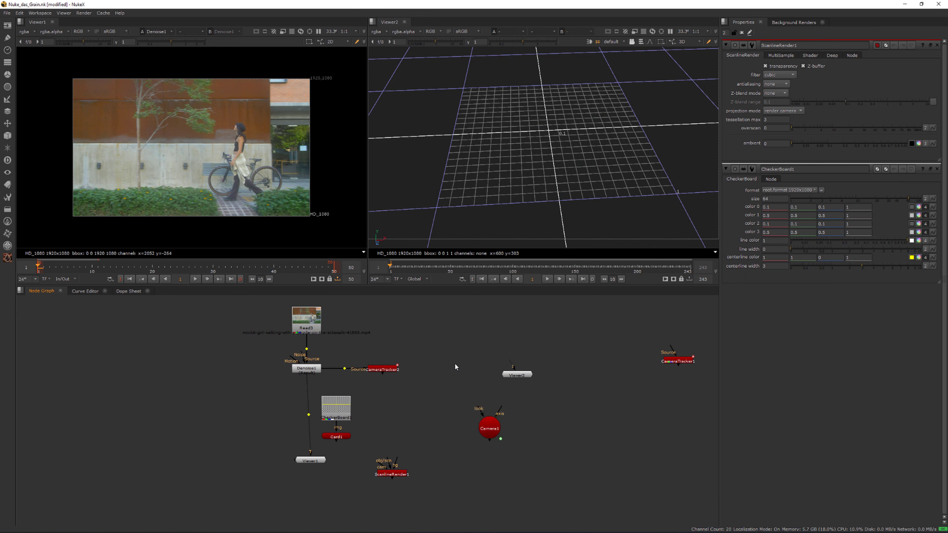
- Undo the recent camera moves and the deletion of CameraTrackerPointCloud1
key(ctrl+z)
key(ctrl+z)
key(ctrl+z)
key(ctrl+z)
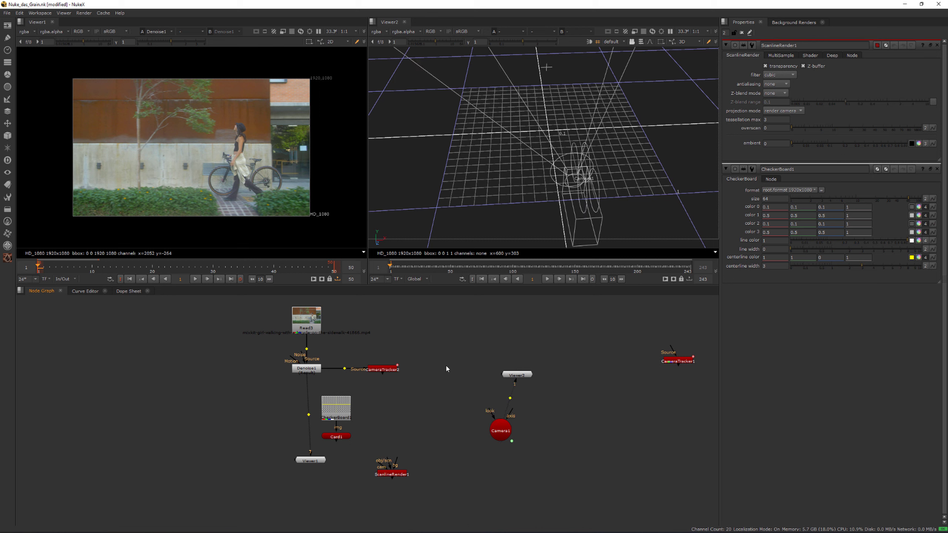
key(ctrl+z)
- Open CameraTrackerPointCloud1 and move it well away from the other nodes, removing the unused CameraTracker1
drag(408, 392, 468, 376)
double_click(468, 376)
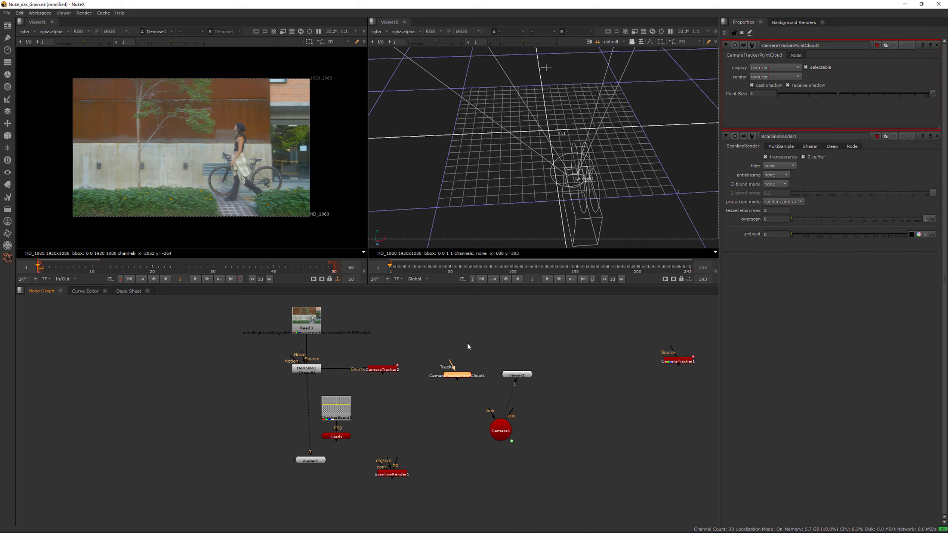
ctrl+drag(543, 161, 583, 146)
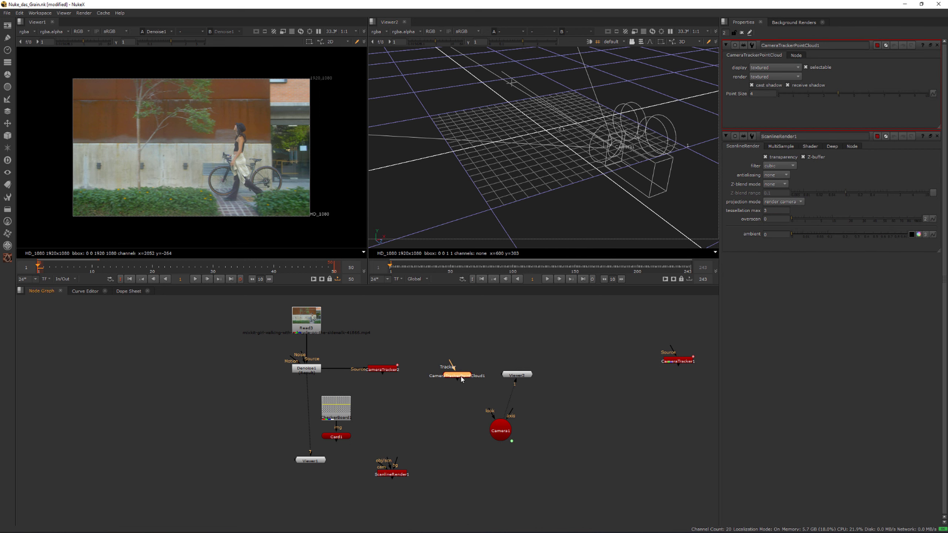
drag(462, 379, 654, 324)
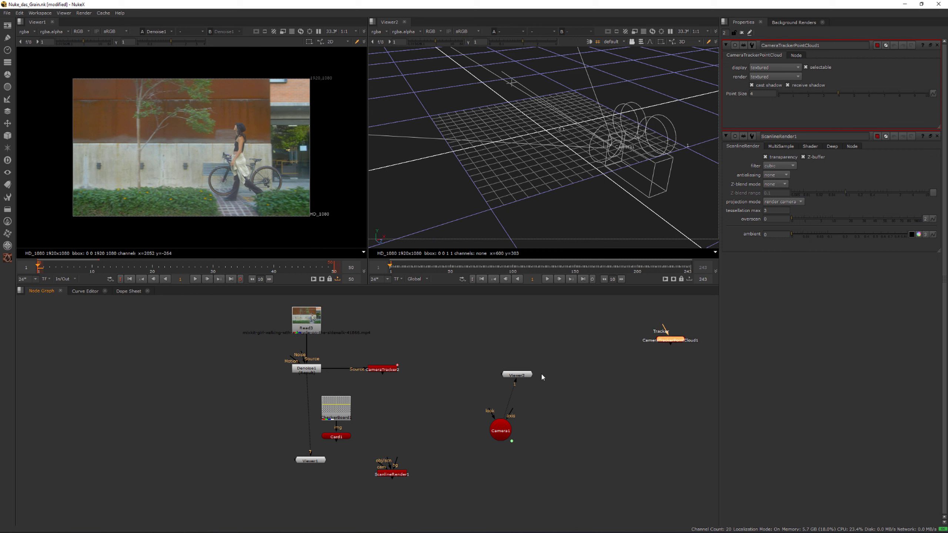
- Disconnect Camera1 from Viewer2
drag(502, 427, 483, 427)
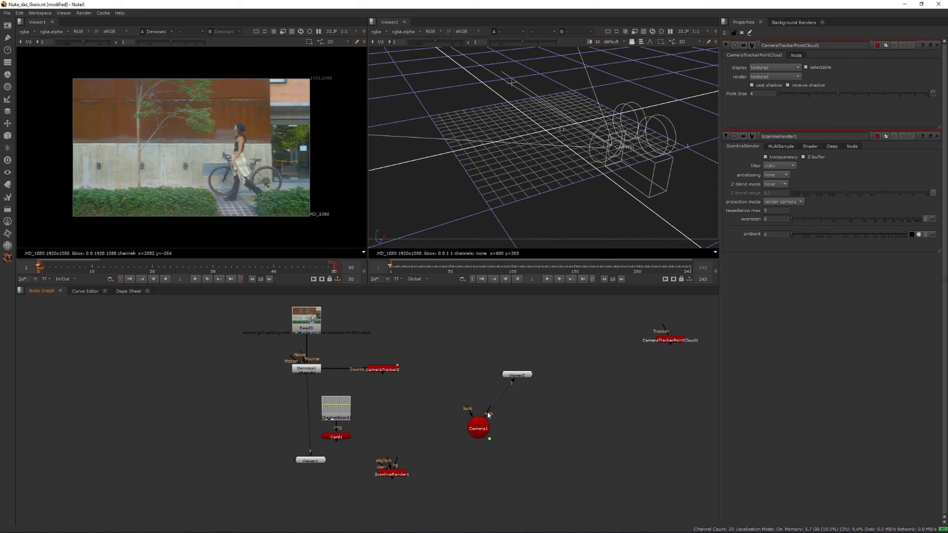
drag(507, 397, 479, 416)
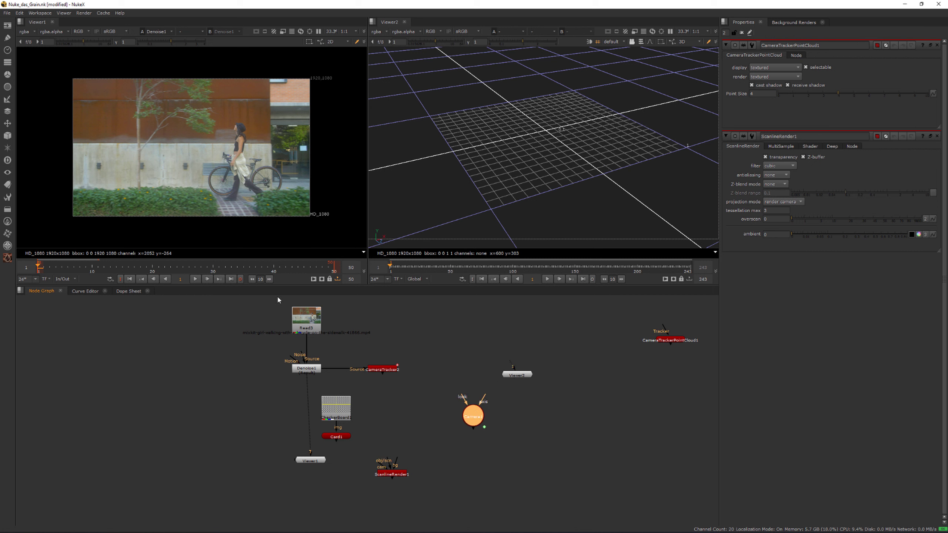
- Connect ScanlineRender1's obj/scn input to Card1 and its cam input to Camera1, and place the node between them
middle_drag(313, 338, 294, 315)
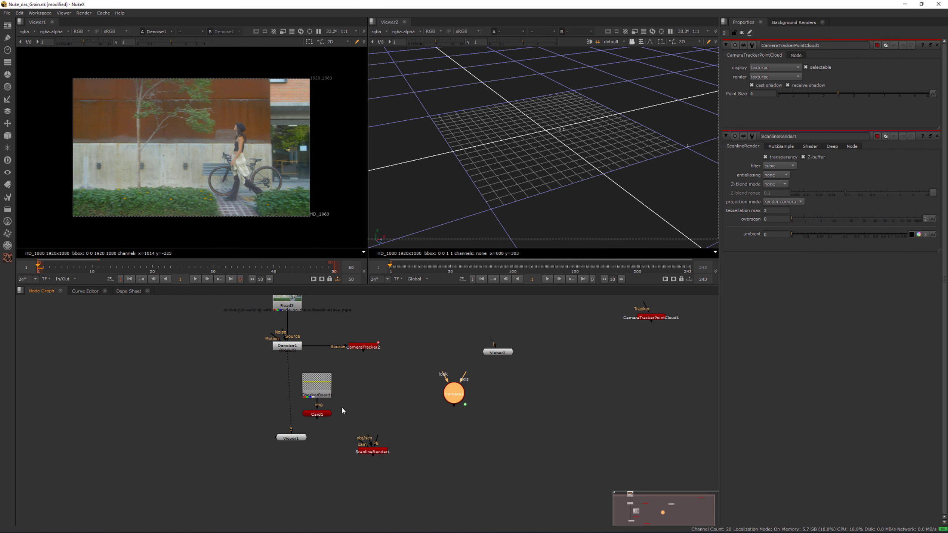
drag(328, 389, 350, 380)
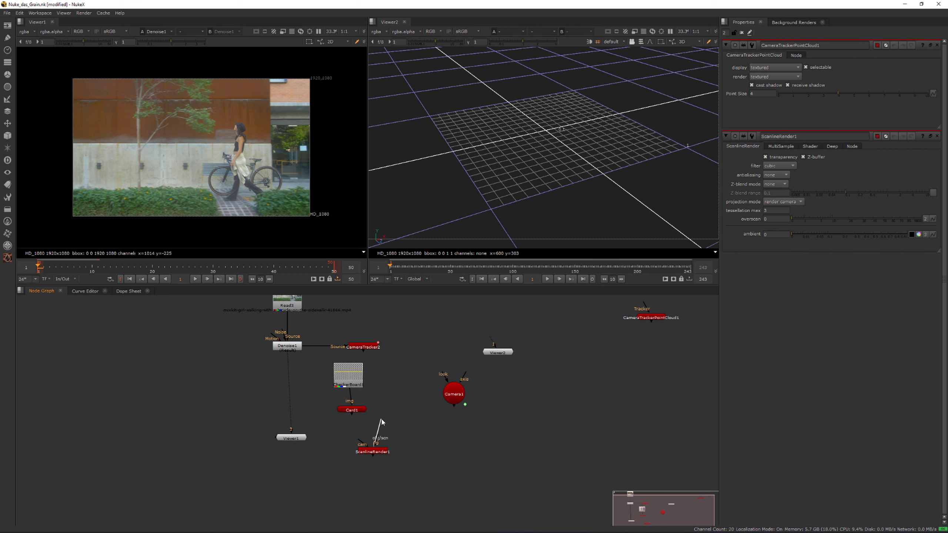
drag(360, 416, 362, 459)
drag(443, 396, 451, 395)
drag(453, 395, 454, 400)
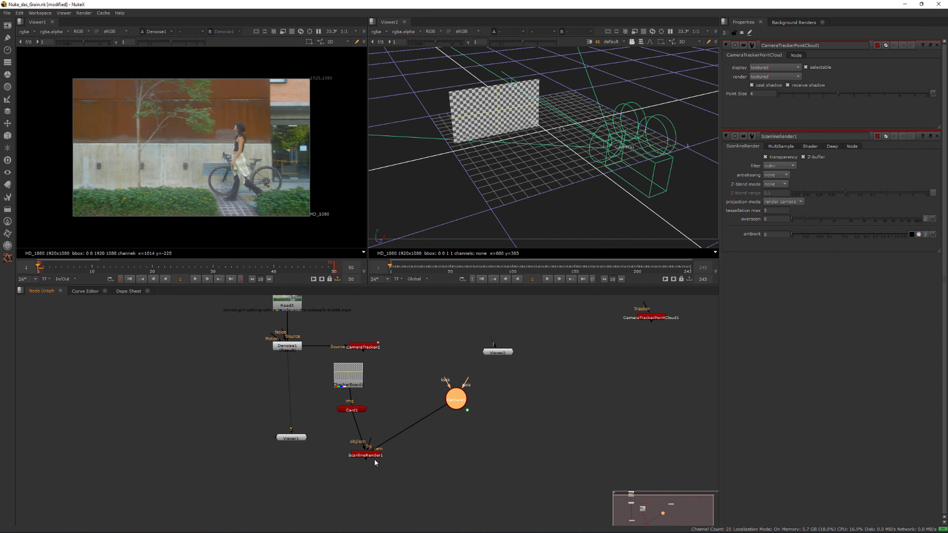
middle_drag(374, 460, 377, 456)
drag(376, 451, 412, 425)
click(516, 360)
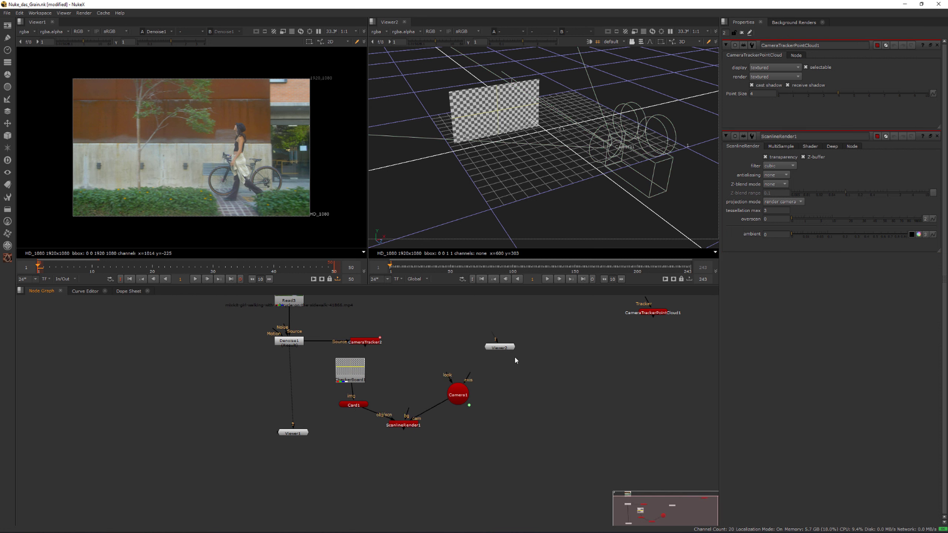
- Show ScanlineRender1 in Viewer2 in 2D and play part of the shot to check the checkerboard's movement
click(409, 424)
key(1)
scroll(549, 144, up, 3)
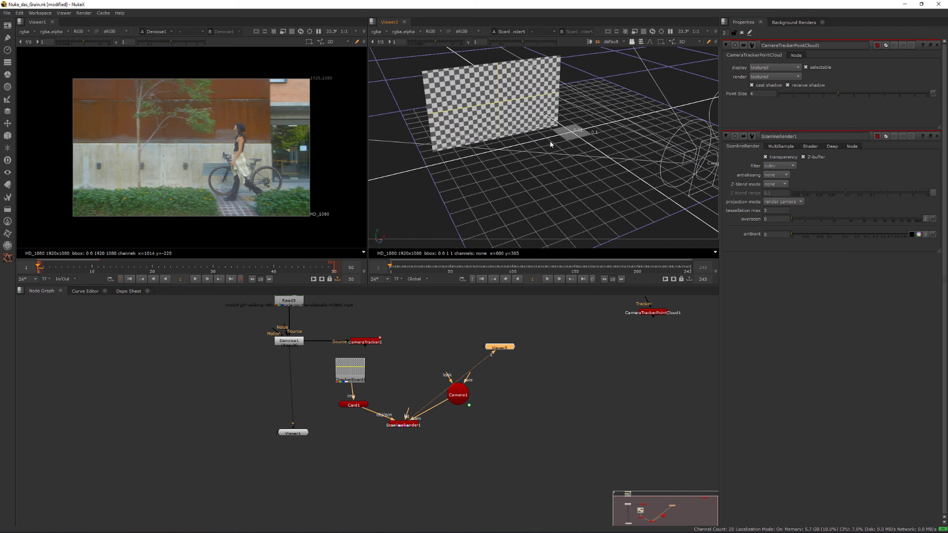
key(Tab)
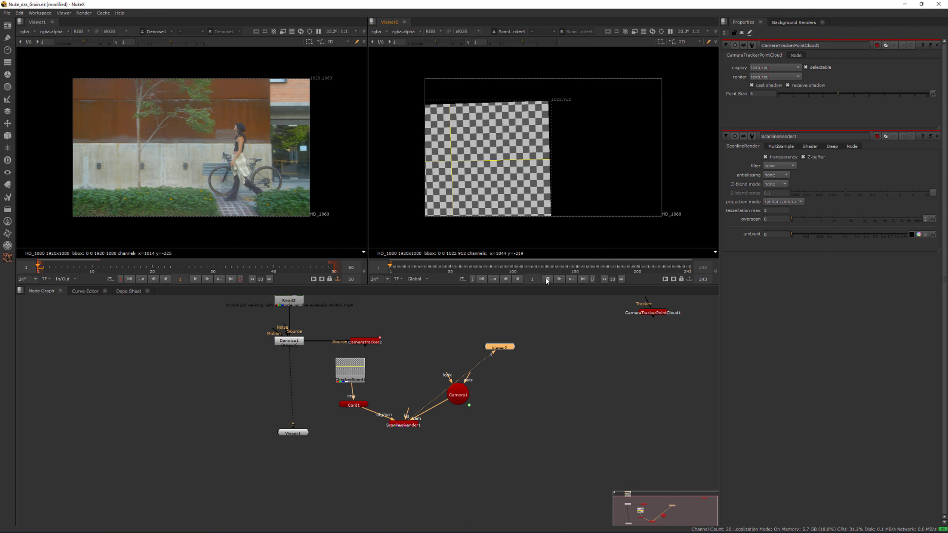
click(547, 279)
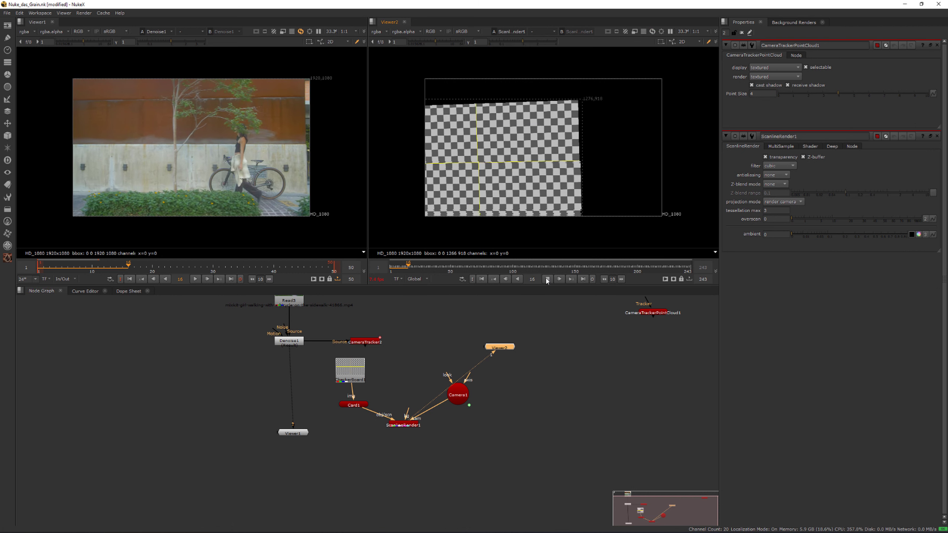
click(546, 279)
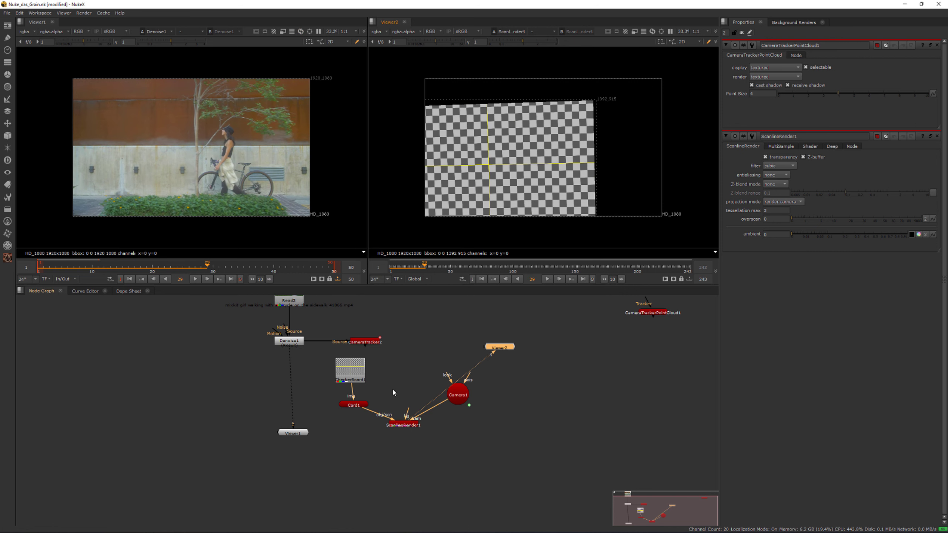
- Open Card1 and reduce its uniform scale to about 0.38
double_click(354, 405)
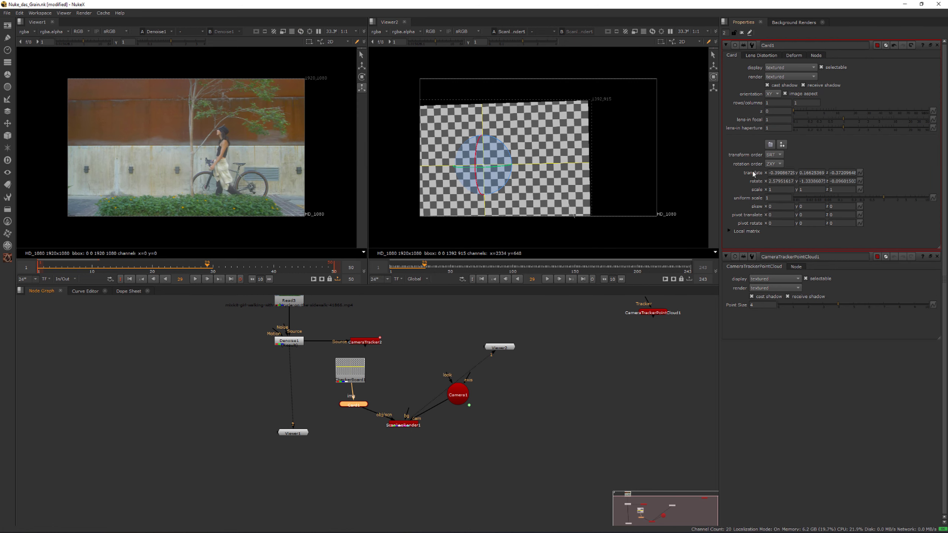
drag(846, 193, 864, 197)
click(480, 355)
middle_drag(370, 382, 437, 365)
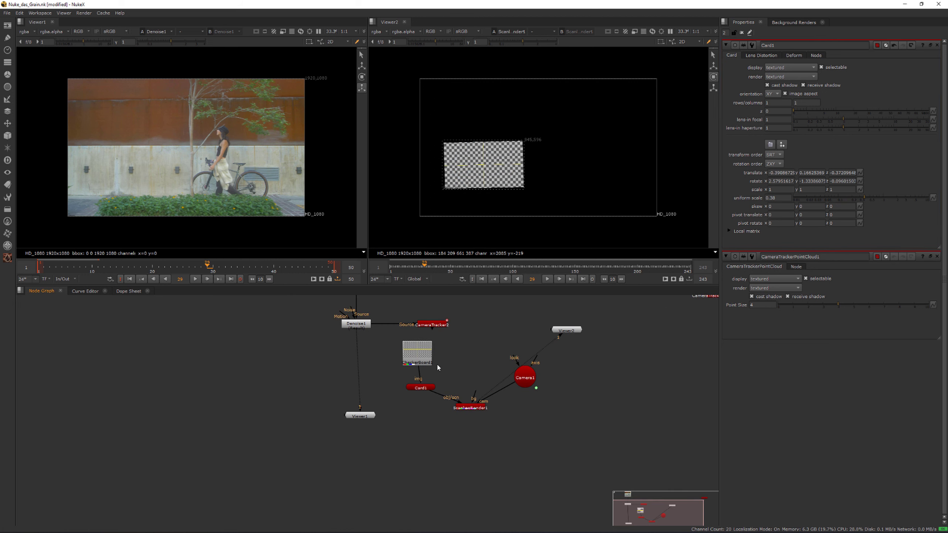
- Move Viewer1 further down, then detach CameraTracker2 from Denoise1 and park it just below CameraTrackerPointCloud1
drag(369, 415, 298, 481)
click(458, 418)
middle_drag(439, 389, 446, 419)
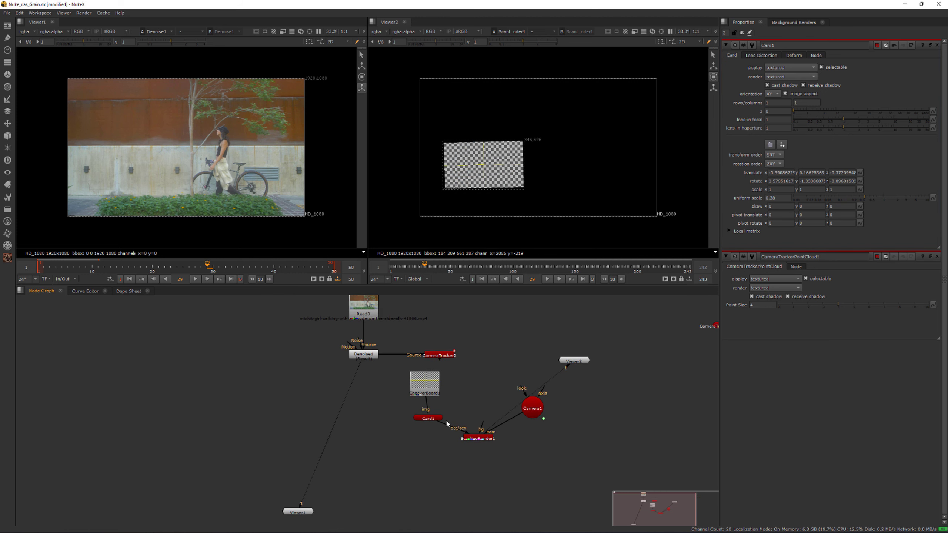
drag(395, 362, 718, 343)
- Stack CheckerBoard1 and Card1 directly above ScanlineRender1, and place Camera1 beside the card
click(434, 376)
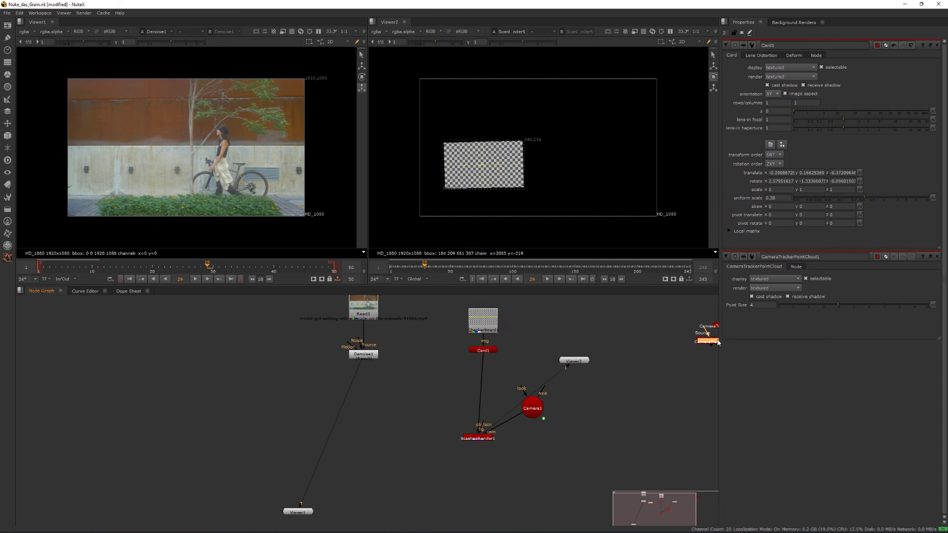
middle_drag(514, 345, 518, 360)
drag(449, 299, 472, 354)
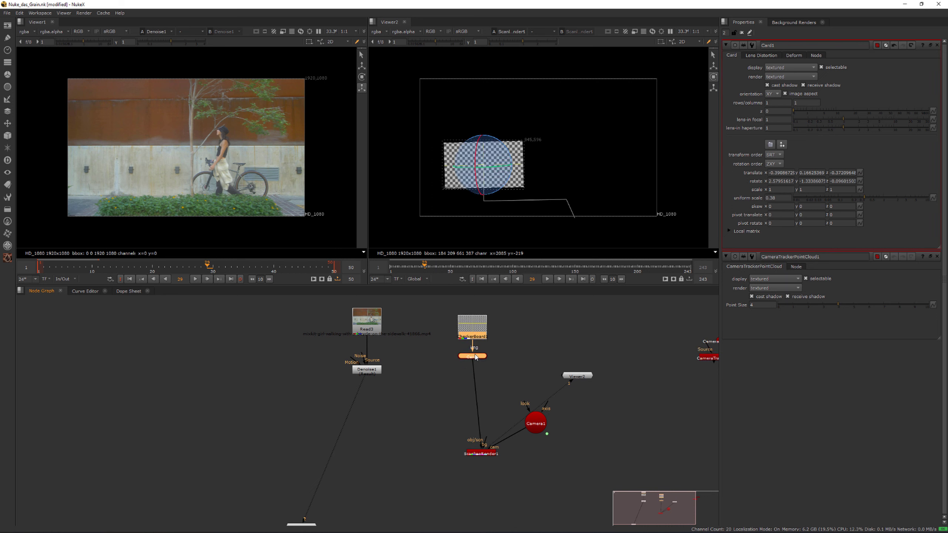
drag(480, 455, 474, 390)
drag(536, 425, 523, 356)
- Lower Denoise1, merge ScanlineRender1 (A) over Denoise1 (B) below the render node, and show the merge in Viewer2
drag(481, 389, 375, 406)
click(460, 407)
key(m)
drag(471, 406, 487, 411)
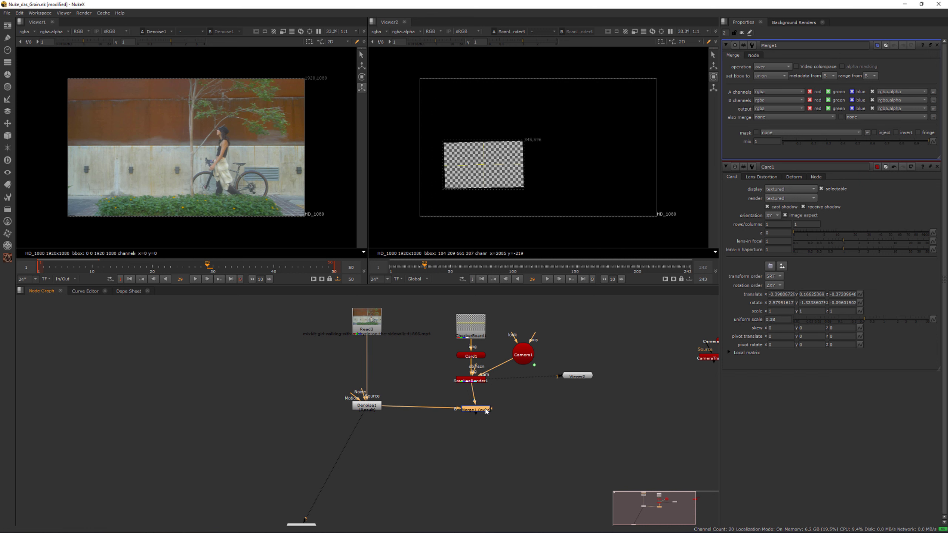
key(1)
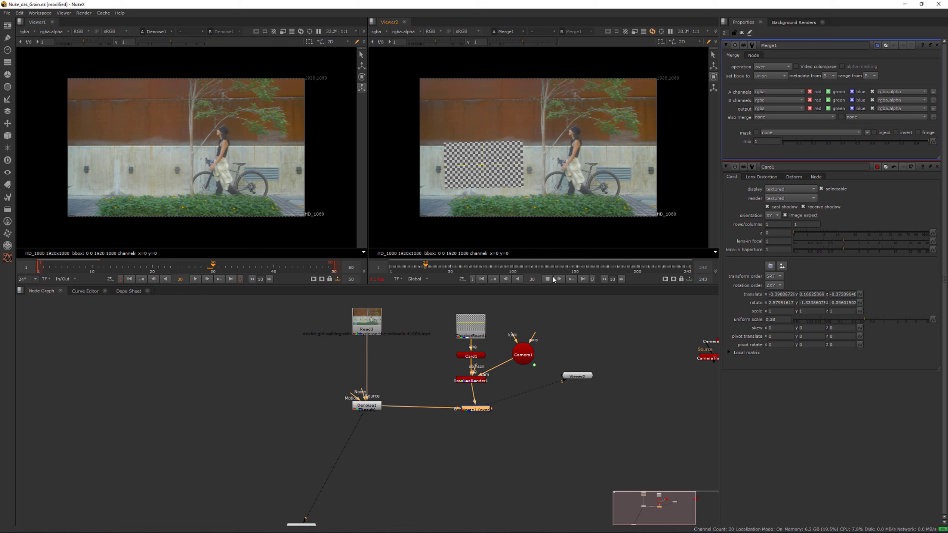
- Play the merged composite to check how the checkerboard sticks to the wall, then return to frame 22
click(550, 280)
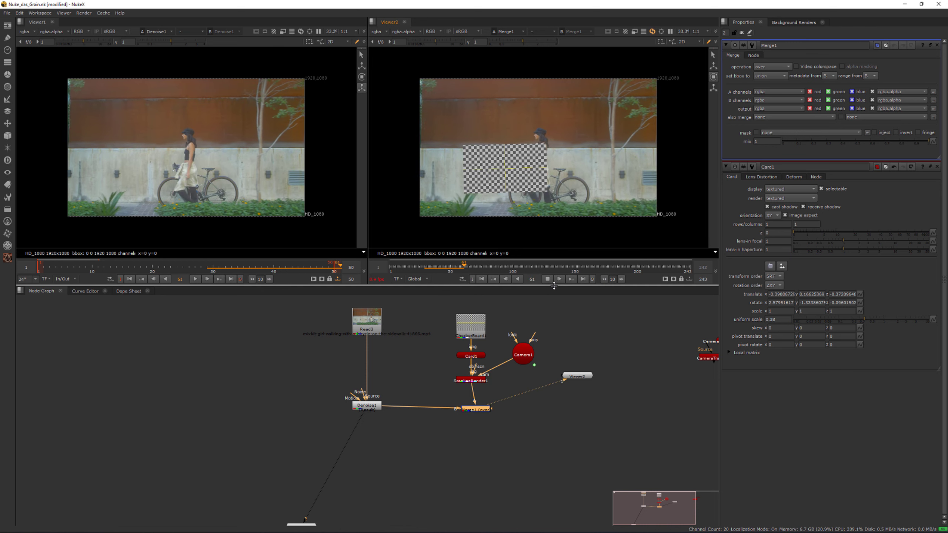
click(548, 280)
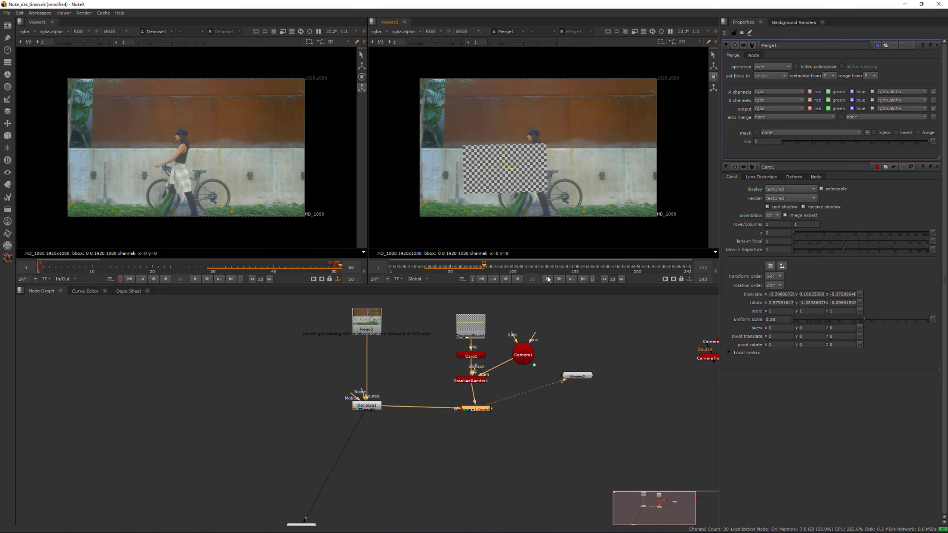
drag(481, 267, 418, 267)
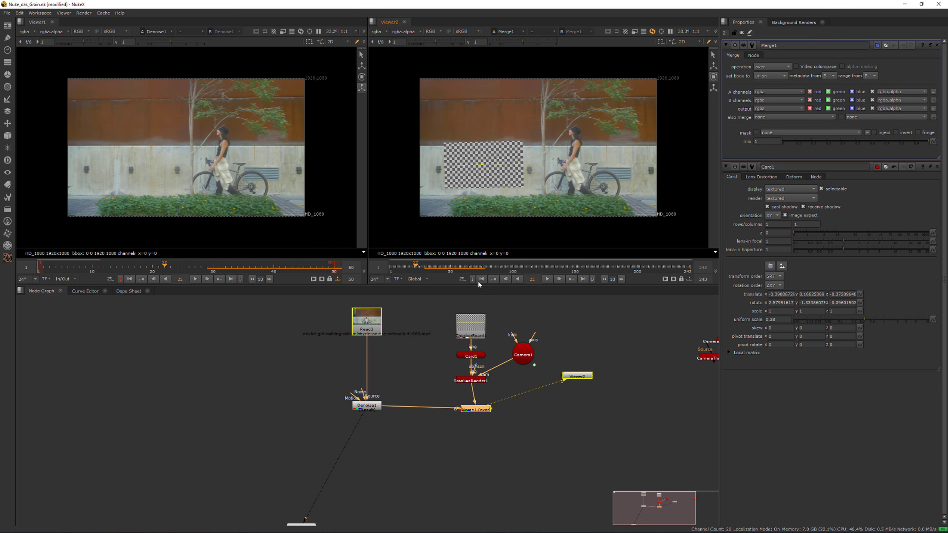
- Set Viewer2's out point at frame 50 and switch its playback range to In/Out
click(417, 279)
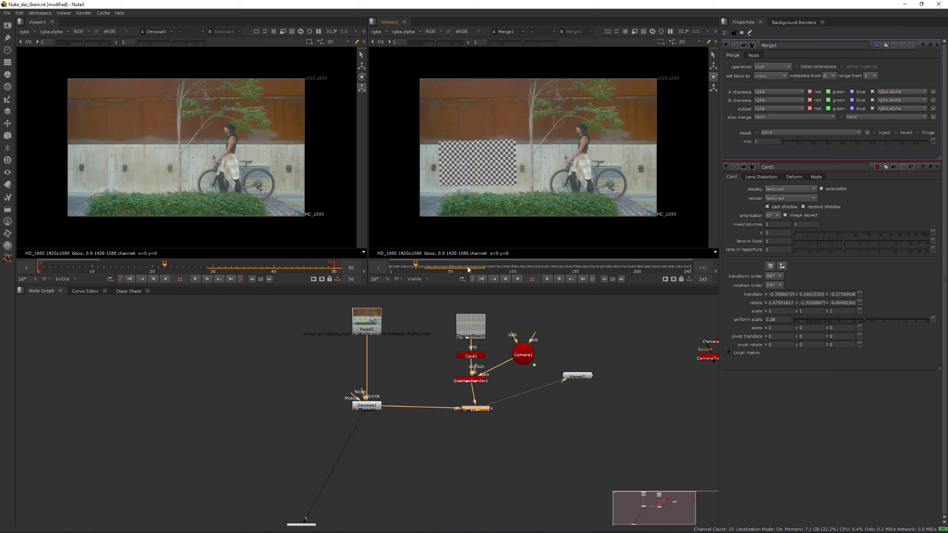
click(419, 279)
click(481, 279)
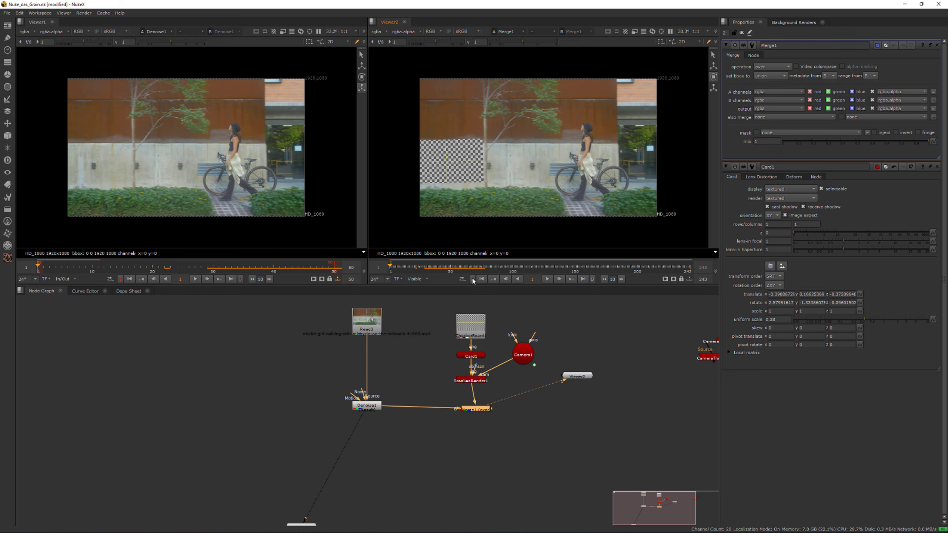
click(451, 269)
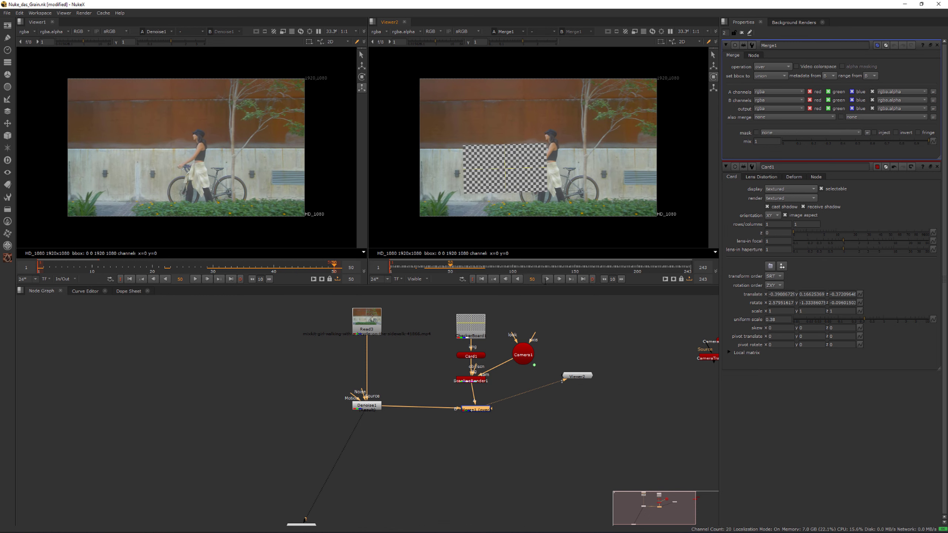
click(592, 279)
click(423, 278)
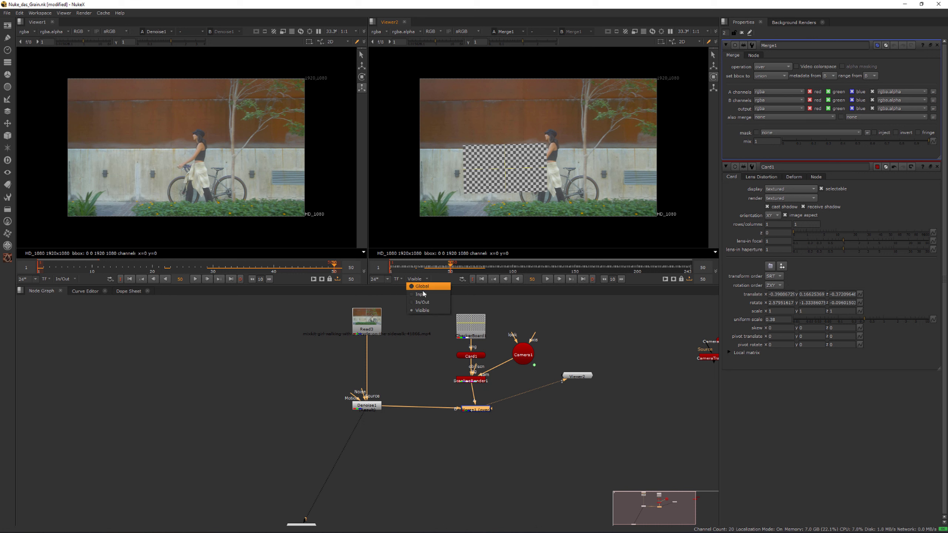
click(422, 300)
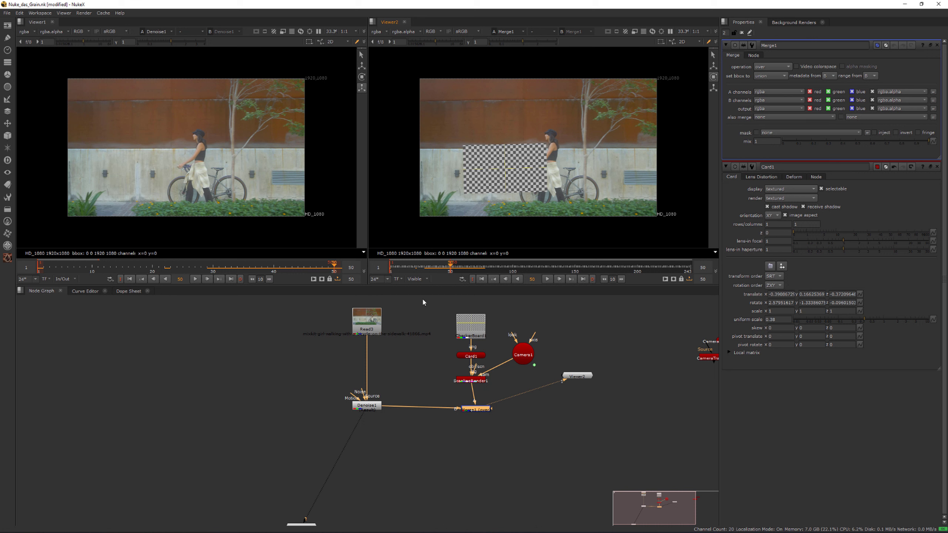
- Play the composite within the In/Out range and return to frame 1
click(548, 279)
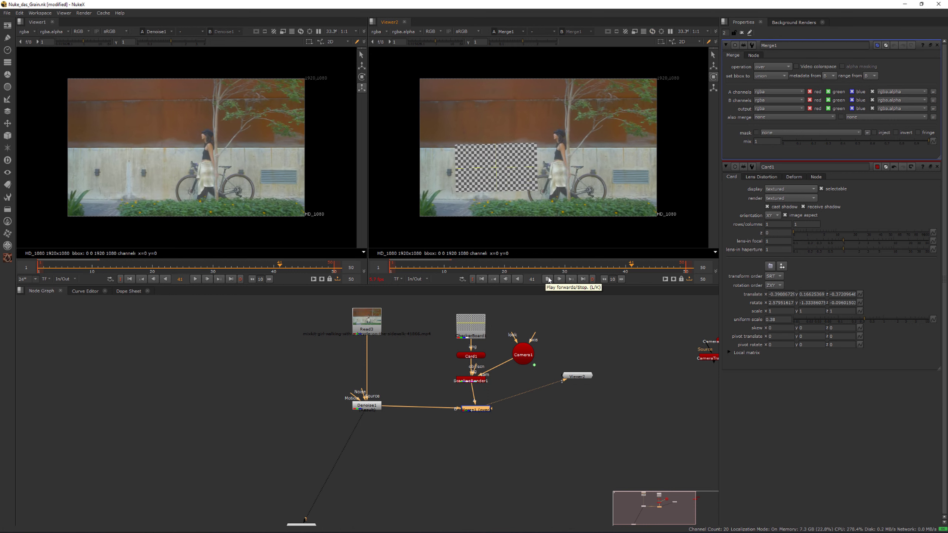
click(549, 279)
click(482, 280)
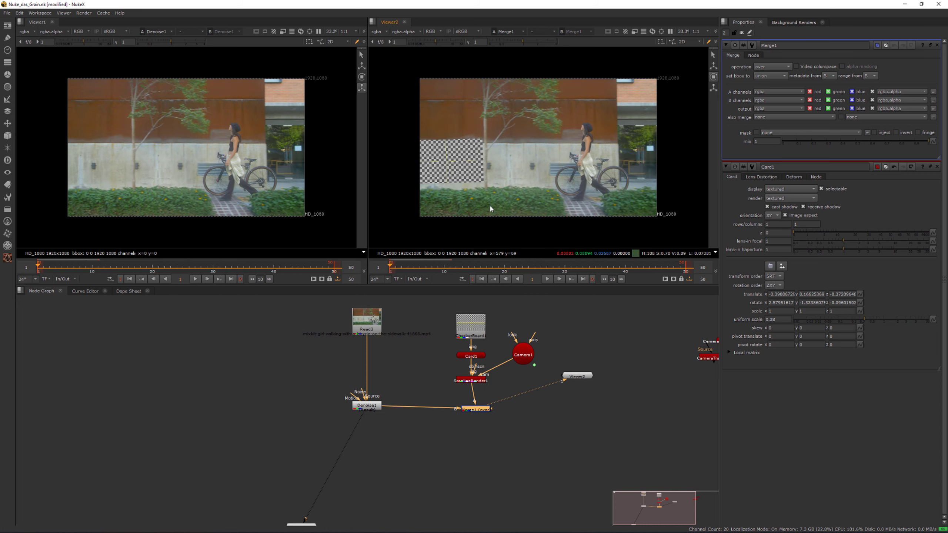
- Add a RotoPaint node below Denoise1, connect its bg input to Denoise1, and show it in Viewer2
middle_drag(490, 208, 532, 228)
middle_drag(421, 380, 461, 356)
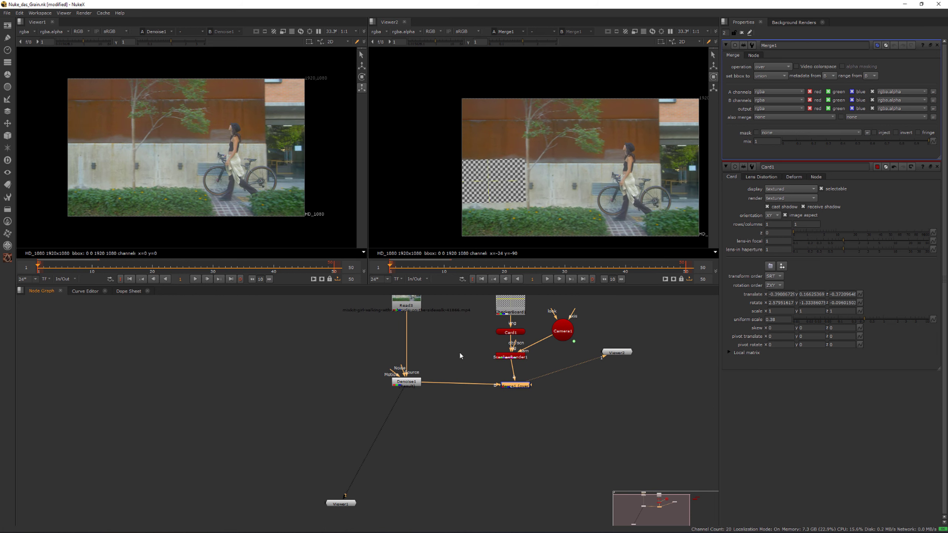
scroll(460, 355, down, 2)
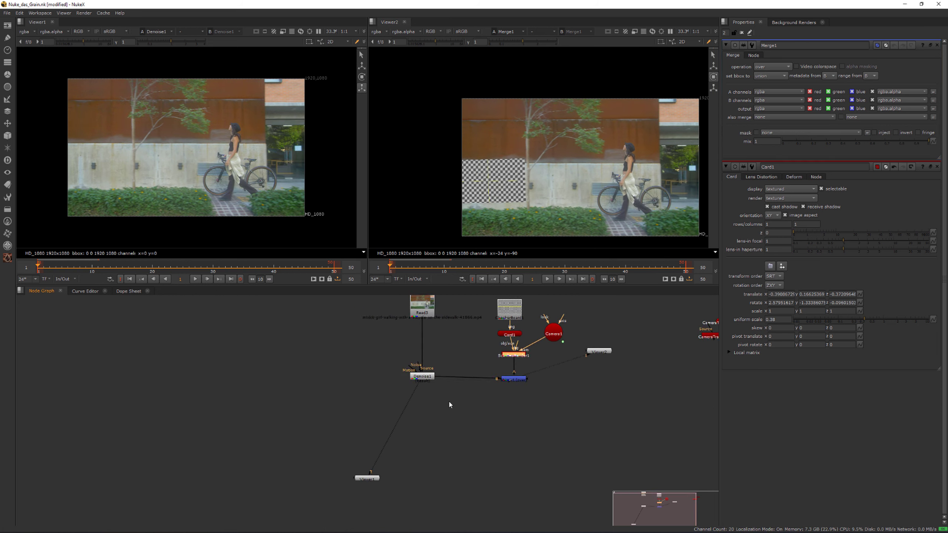
click(463, 420)
key(p)
scroll(457, 407, up, 2)
drag(452, 408, 407, 357)
drag(427, 427, 417, 415)
key(1)
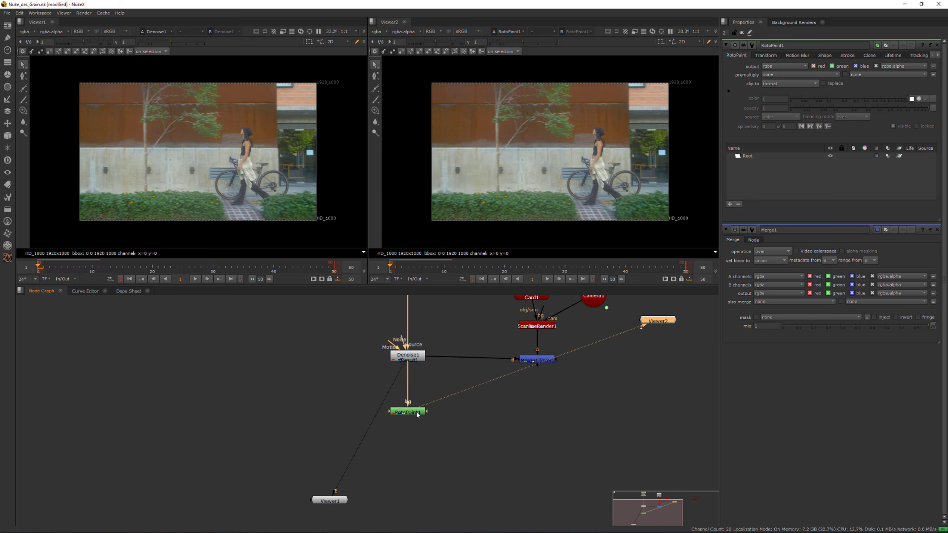
- Offset RotoPaint1 sideways below Denoise1 so its connection separates from the straight vertical line
scroll(446, 227, up, 8)
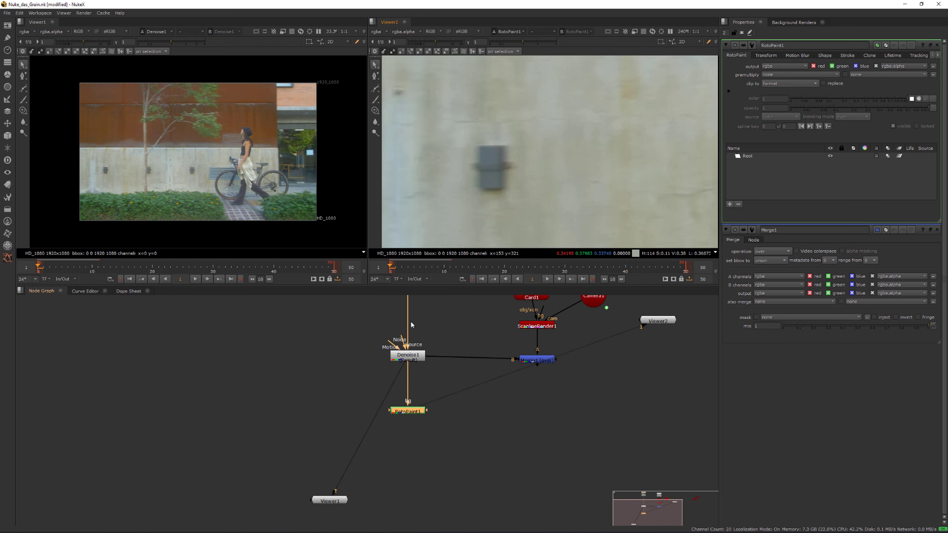
scroll(412, 328, up, 3)
click(409, 367)
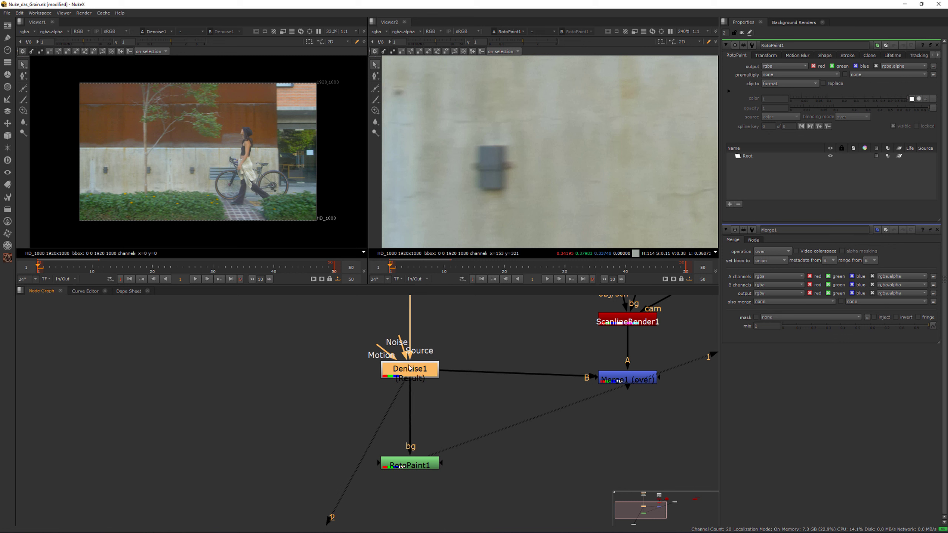
scroll(410, 367, down, 3)
drag(411, 440, 384, 452)
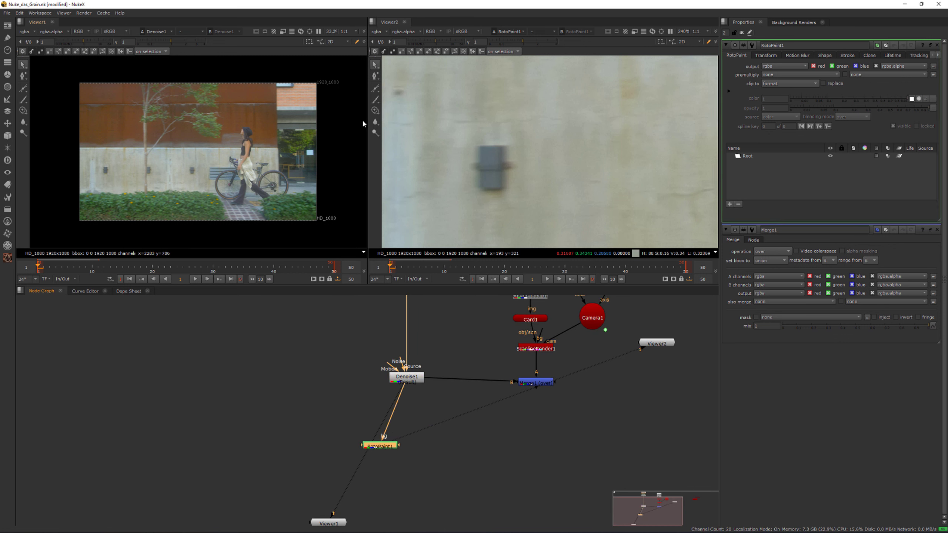
- Activate the Clone tool for RotoPaint1 and enlarge its brush size to about 31.79 near the grey wall box
click(375, 110)
scroll(479, 171, up, 3)
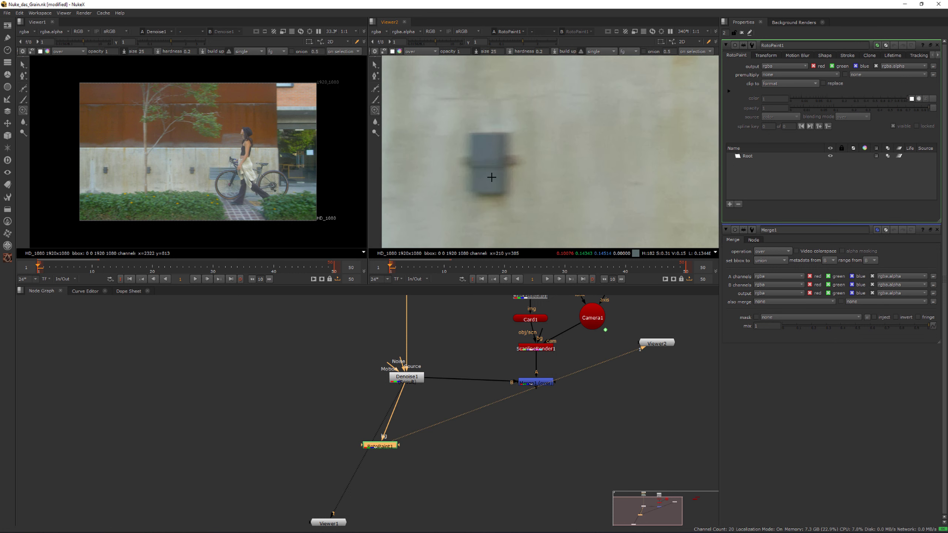
shift+drag(476, 165, 487, 166)
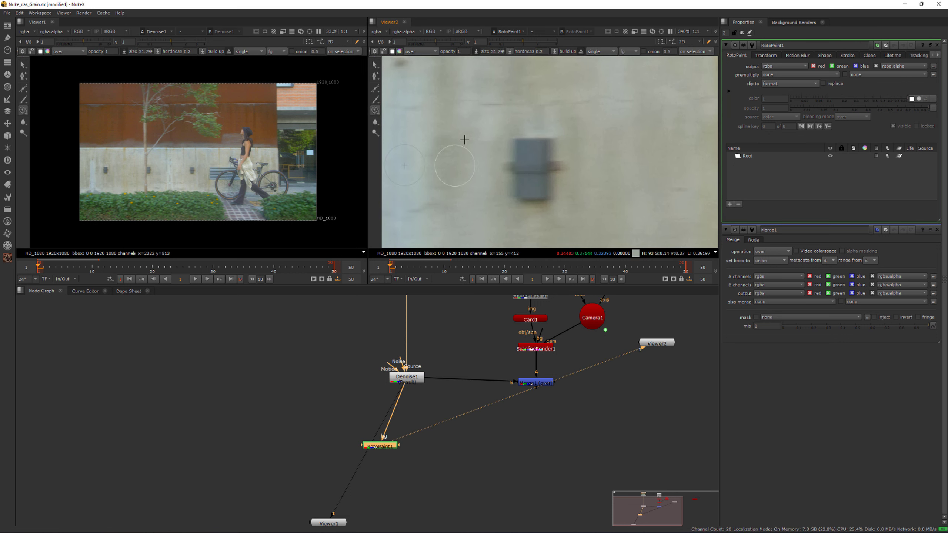
- Set the clone brush's opacity to 0.67 and its hardness to 0
text(0.5)
key(Return)
key(Up)
key(Up)
key(Down)
key(Down)
click(540, 52)
key(Return)
drag(539, 51, 518, 50)
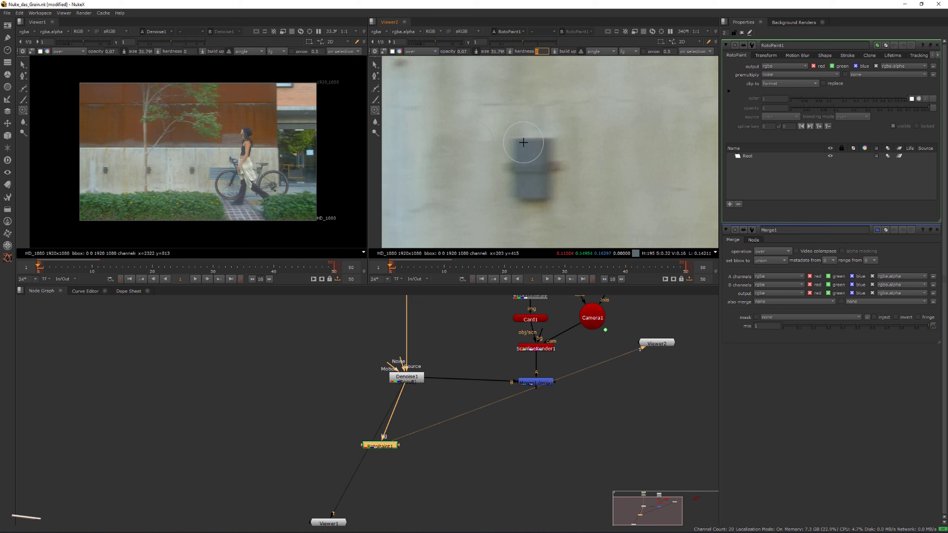
- Clone clean concrete from the neighbouring wall area over the leftmost grey wall box to paint it out
drag(528, 146, 526, 146)
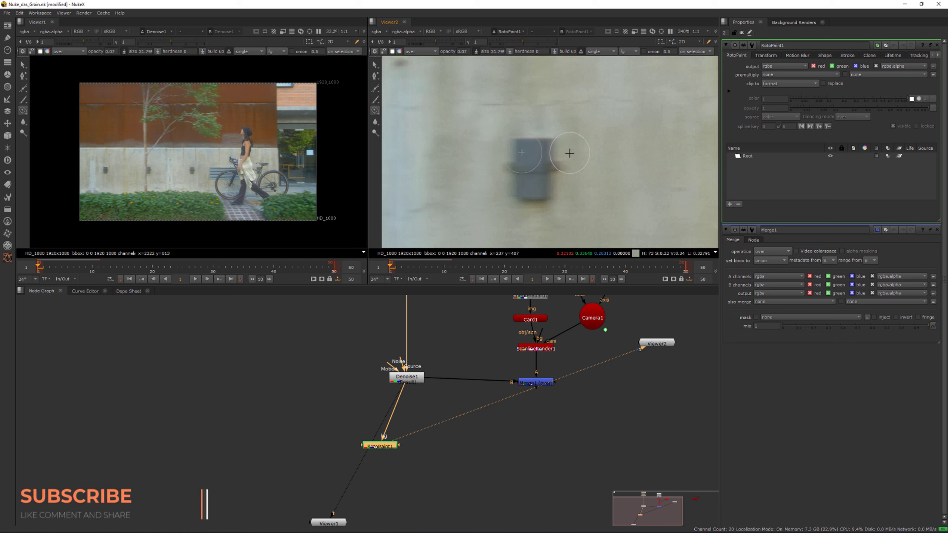
scroll(564, 152, down, 2)
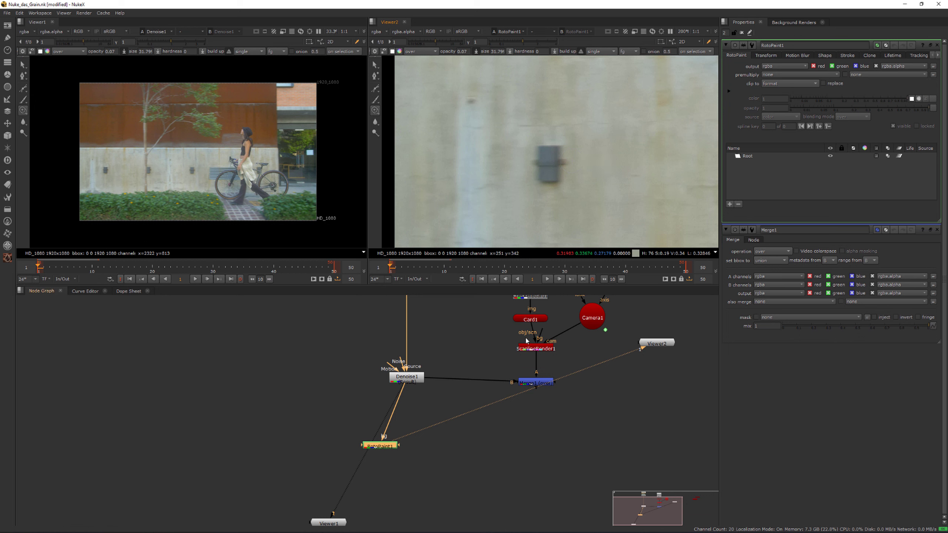
scroll(569, 149, up, 1)
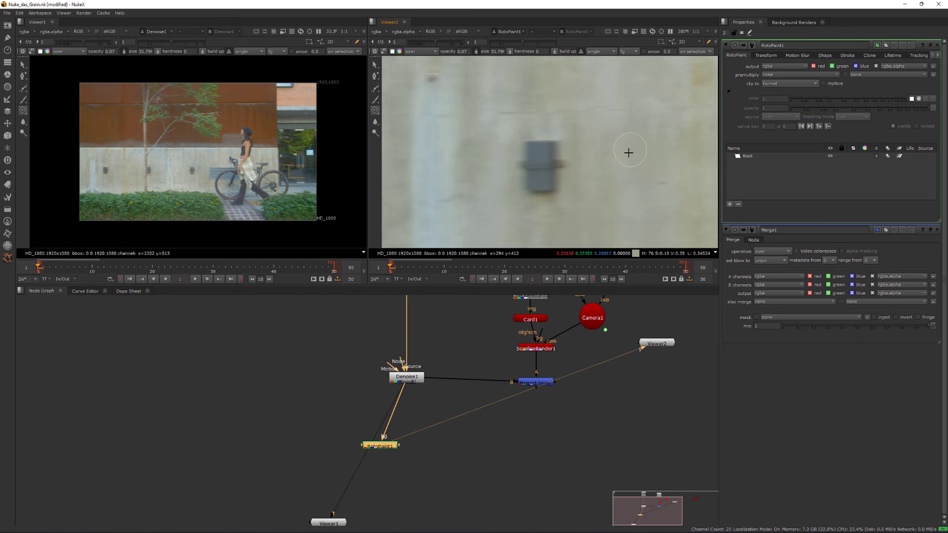
drag(556, 150, 556, 147)
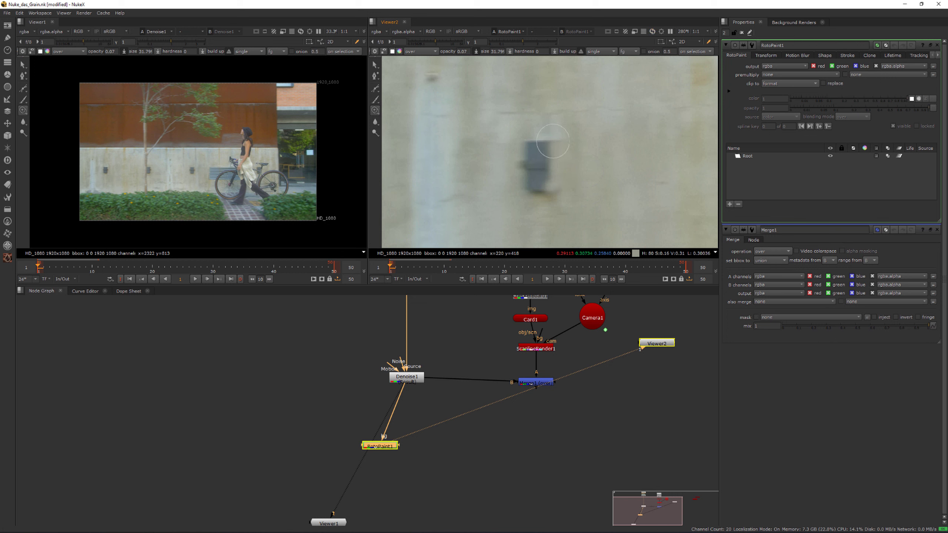
drag(553, 138, 527, 144)
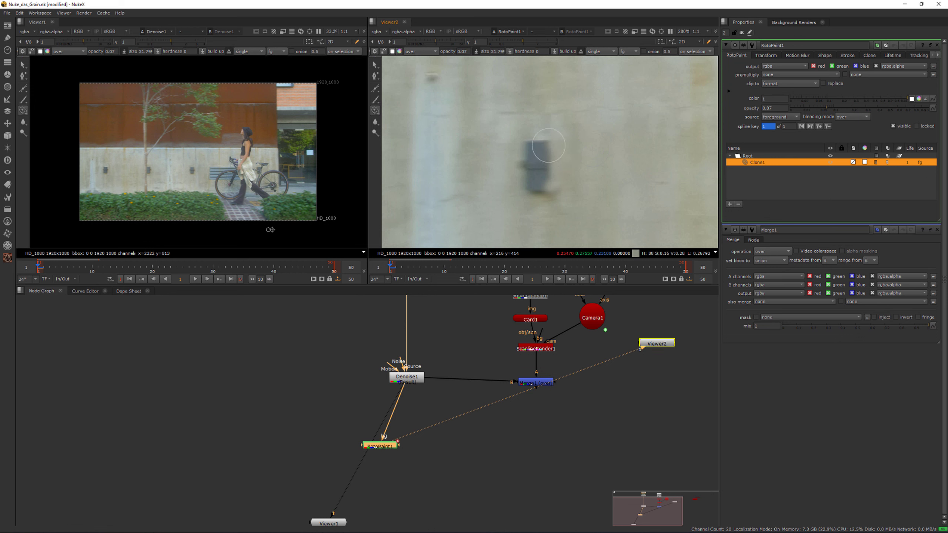
mouse_move(547, 140)
mouse_down()
mouse_move(550, 183)
mouse_move(552, 168)
mouse_up()
mouse_move(537, 144)
mouse_down()
mouse_move(529, 165)
mouse_move(533, 149)
mouse_move(533, 184)
mouse_move(543, 184)
mouse_up()
scroll(539, 179, up, 1)
middle_drag(539, 179, 500, 183)
- Enlarge the clone brush to about 52.59 and undo the last clone stroke on the patched wall area
shift+drag(498, 184, 503, 184)
scroll(503, 184, down, 3)
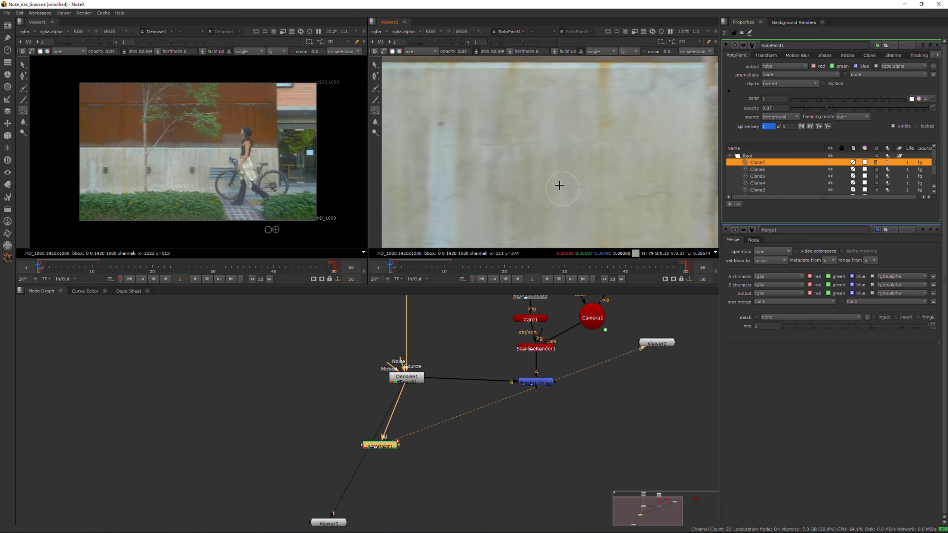
mouse_move(605, 186)
middle_down()
mouse_move(477, 186)
mouse_move(614, 193)
middle_up()
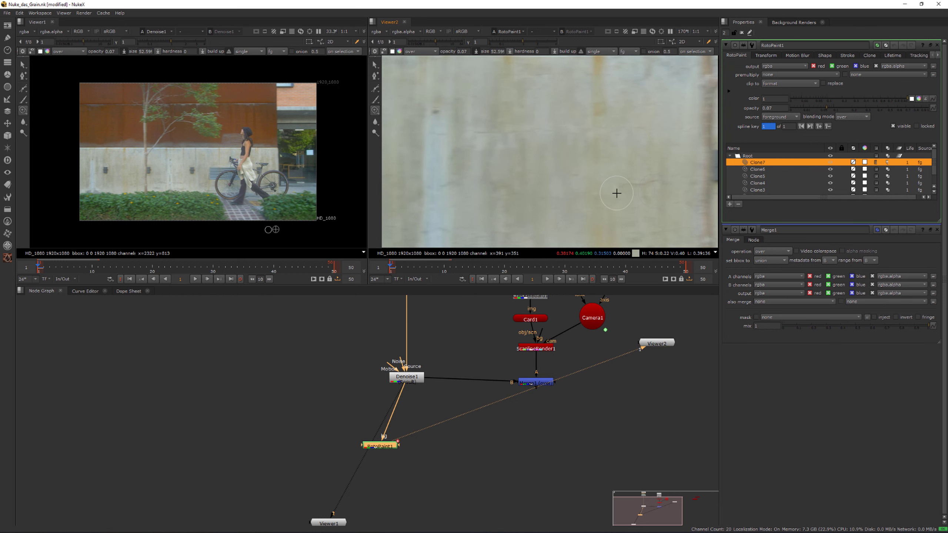
mouse_move(504, 166)
mouse_down()
mouse_move(487, 166)
mouse_move(505, 161)
mouse_up()
key(ctrl+z)
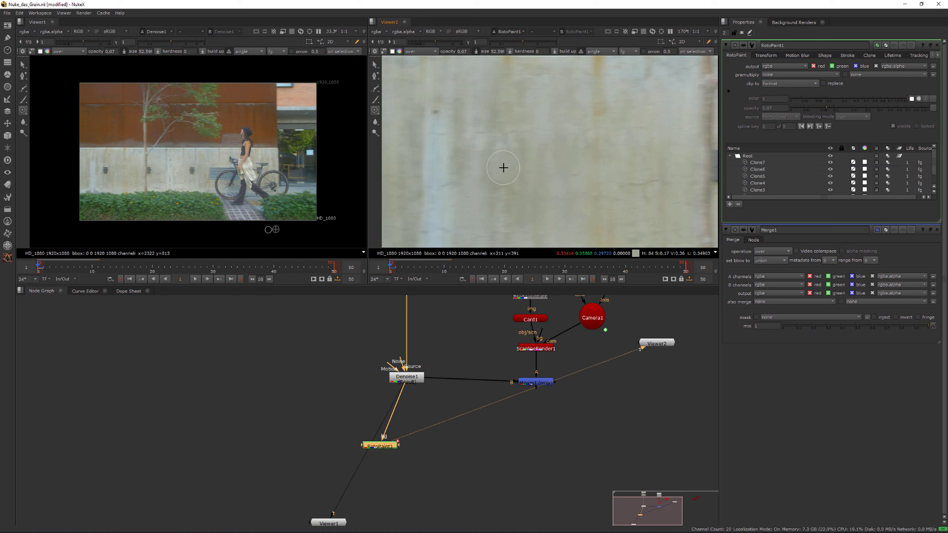
- Align RotoPaint1 directly beneath Denoise1 and check the painted wall patch within the whole frame
scroll(503, 168, down, 3)
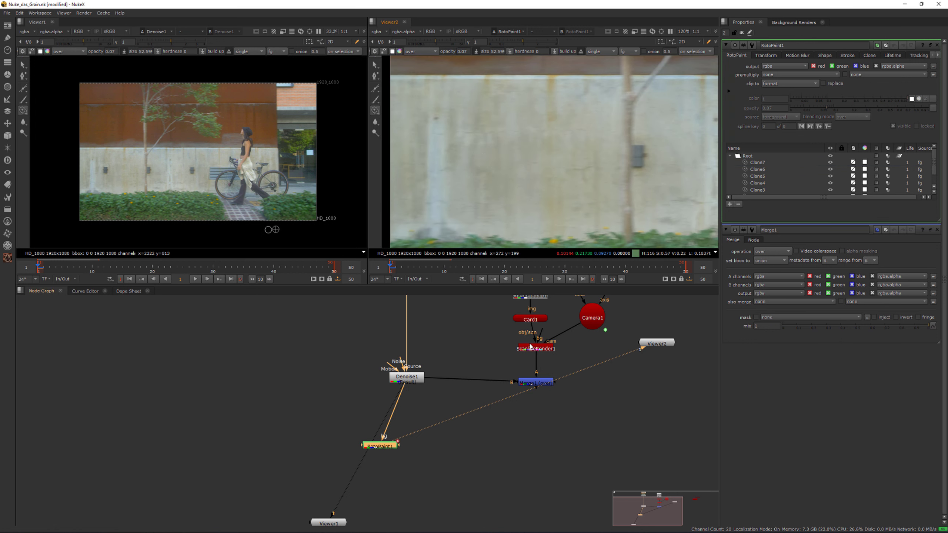
drag(392, 441, 414, 421)
click(657, 343)
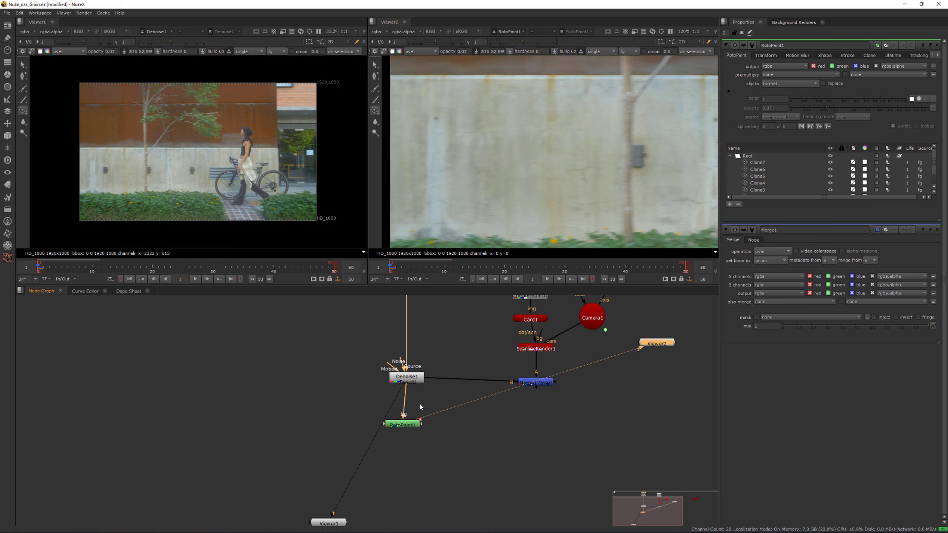
scroll(490, 182, down, 10)
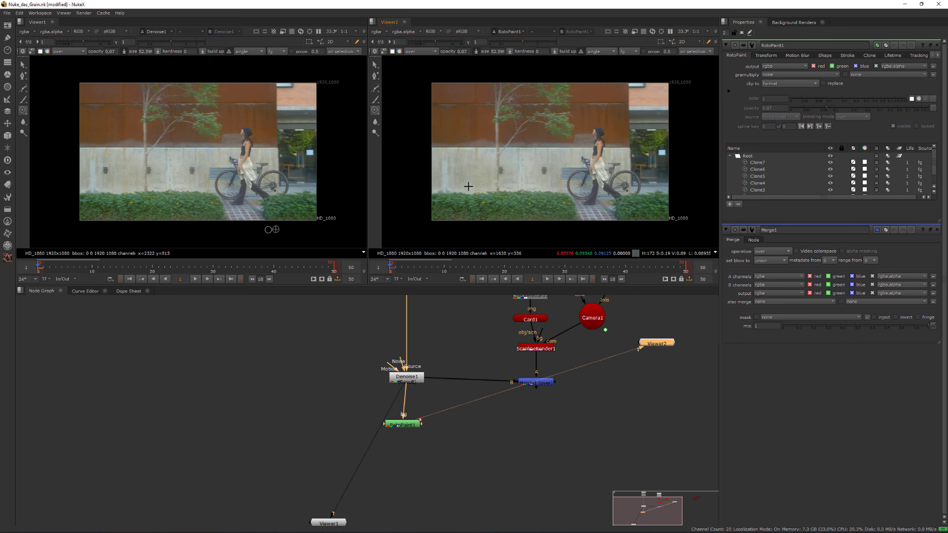
scroll(472, 167, up, 6)
scroll(472, 167, up, 2)
middle_drag(466, 174, 498, 158)
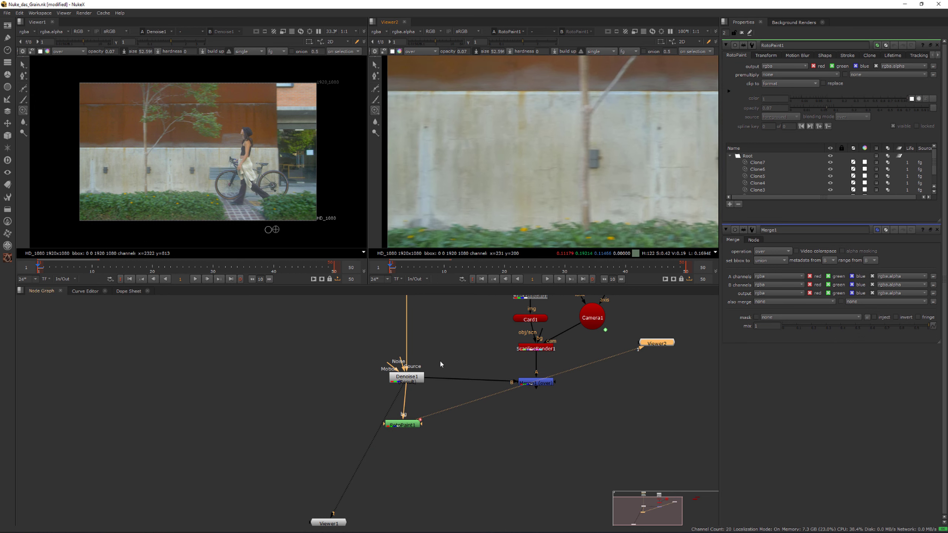
- Feed Denoise1 and RotoPaint1 into separate inputs of Viewer2 and compare the wall before and after cloning
click(415, 379)
key(1)
scroll(435, 203, up, 3)
scroll(451, 195, up, 3)
click(412, 426)
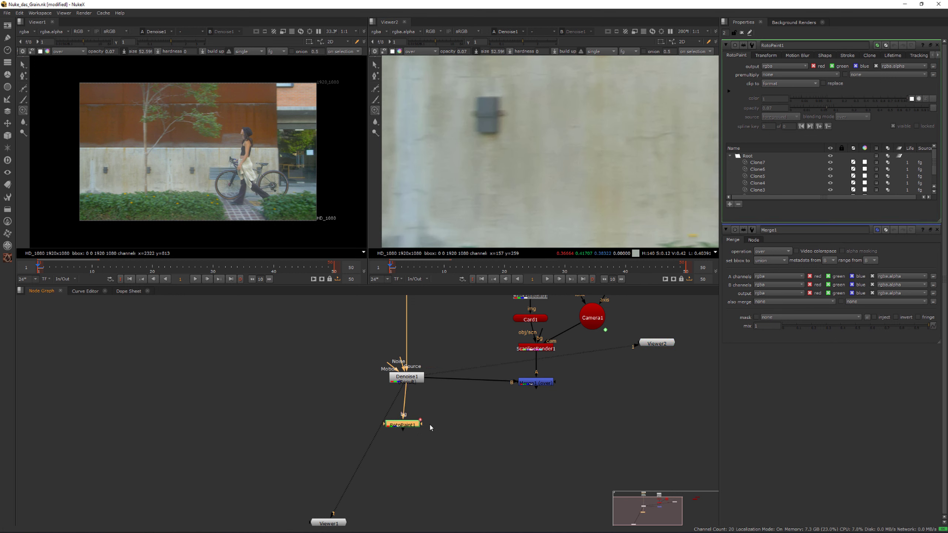
key(2)
click(465, 430)
key(1)
key(2)
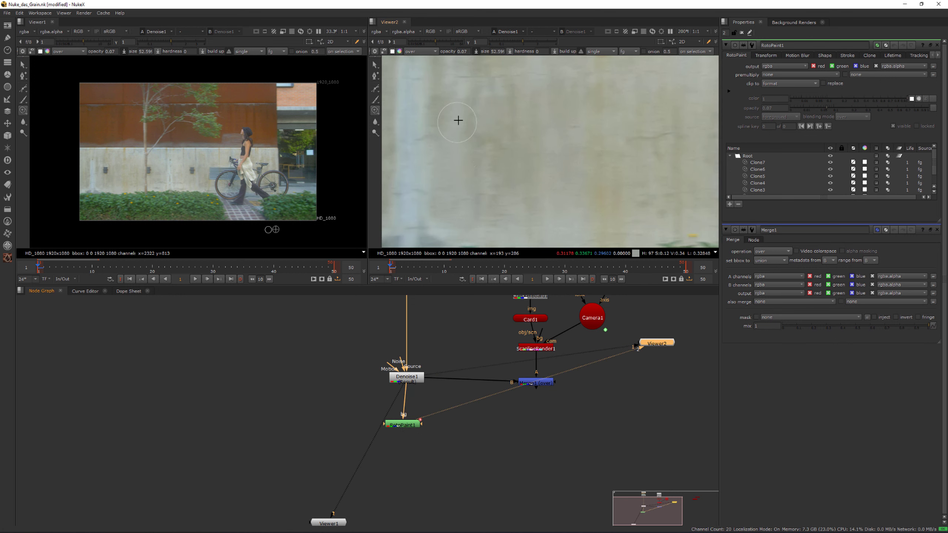
scroll(459, 116, up, 5)
key(1)
key(2)
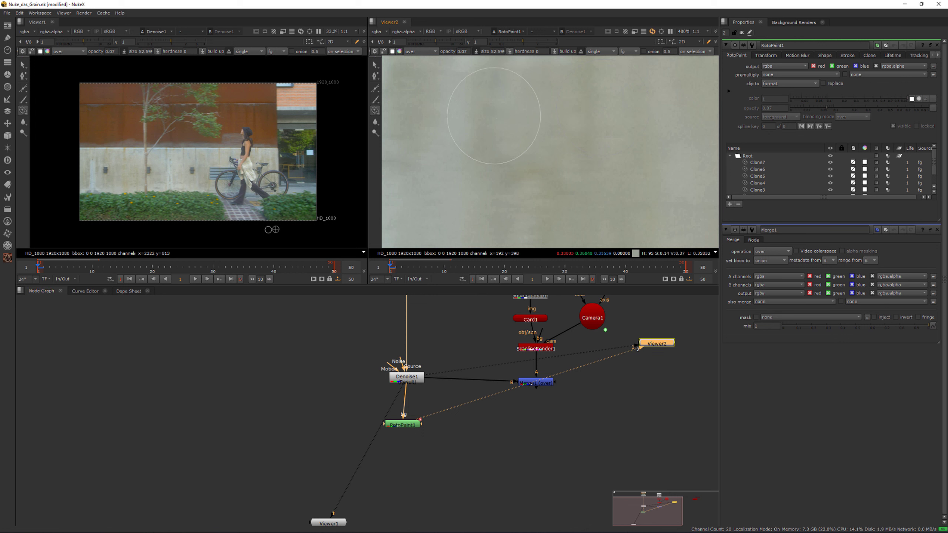
- Add further clone strokes over the patched concrete to blend its remaining marks, comparing it with the original
drag(491, 126, 546, 131)
key(1)
key(2)
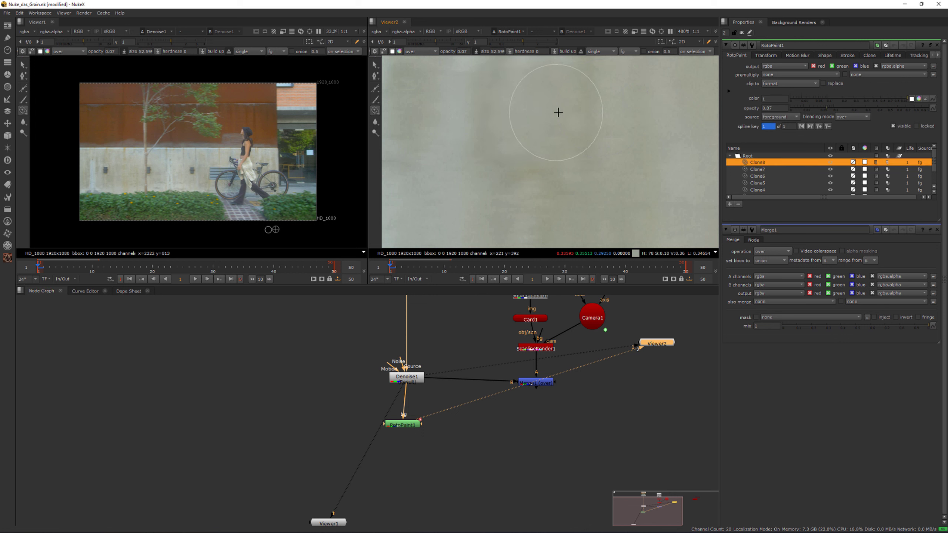
drag(516, 165, 505, 161)
scroll(571, 188, down, 4)
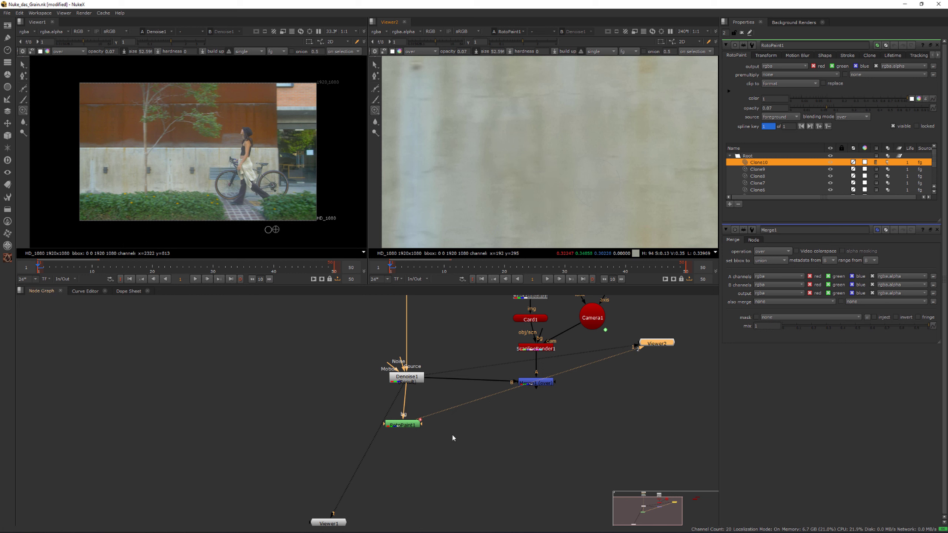
- Add a Roto node after RotoPaint1, place it beside that node, and show it in Viewer2
drag(412, 424, 414, 416)
click(428, 435)
key(Tab)
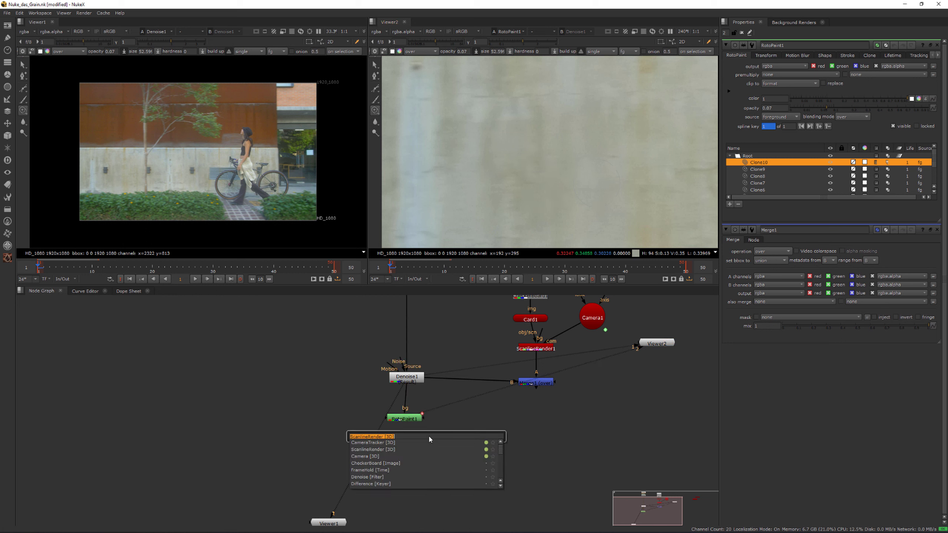
click(607, 479)
key(o)
drag(446, 443, 460, 423)
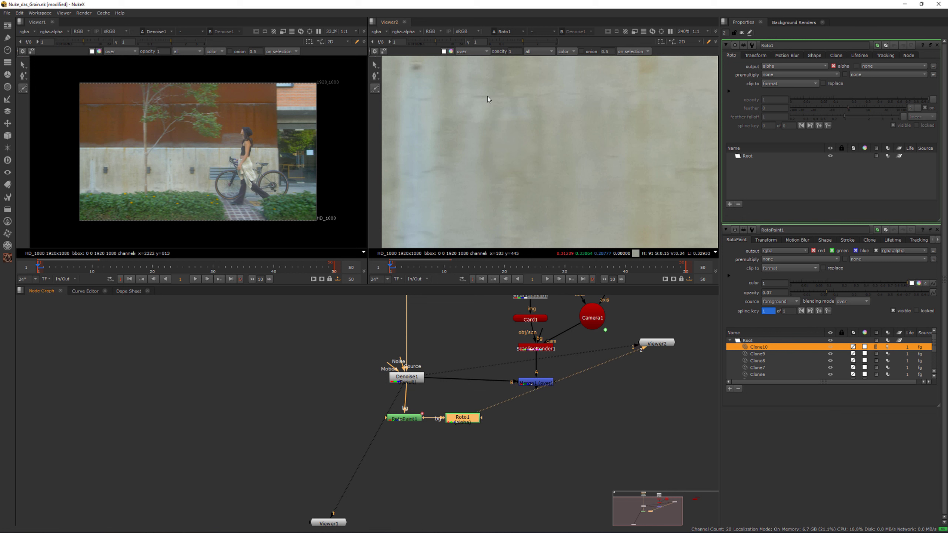
- Draw a closed seven-point Bezier shape around the patched wall area in Roto1 and smooth all its points
click(474, 96)
click(548, 96)
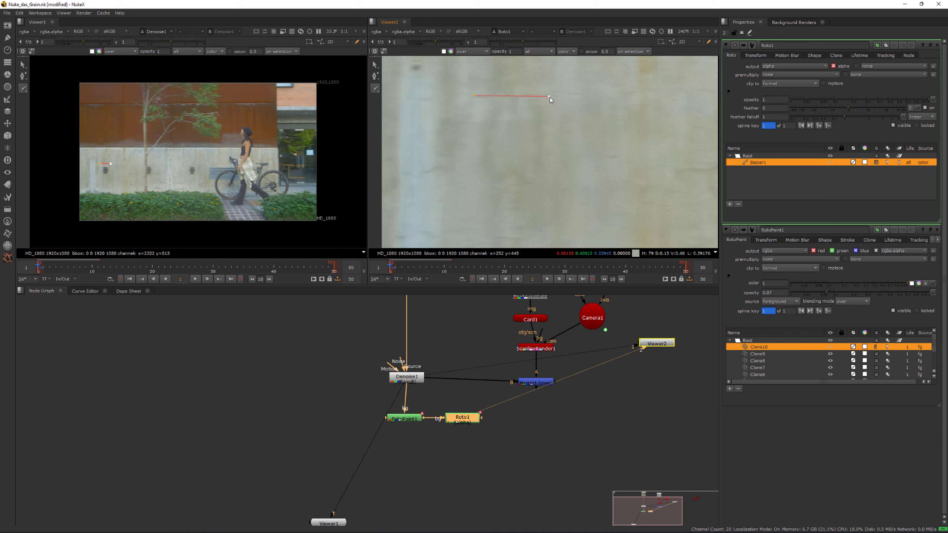
click(559, 157)
click(556, 204)
click(499, 208)
click(457, 181)
click(465, 125)
click(475, 96)
drag(443, 82, 607, 225)
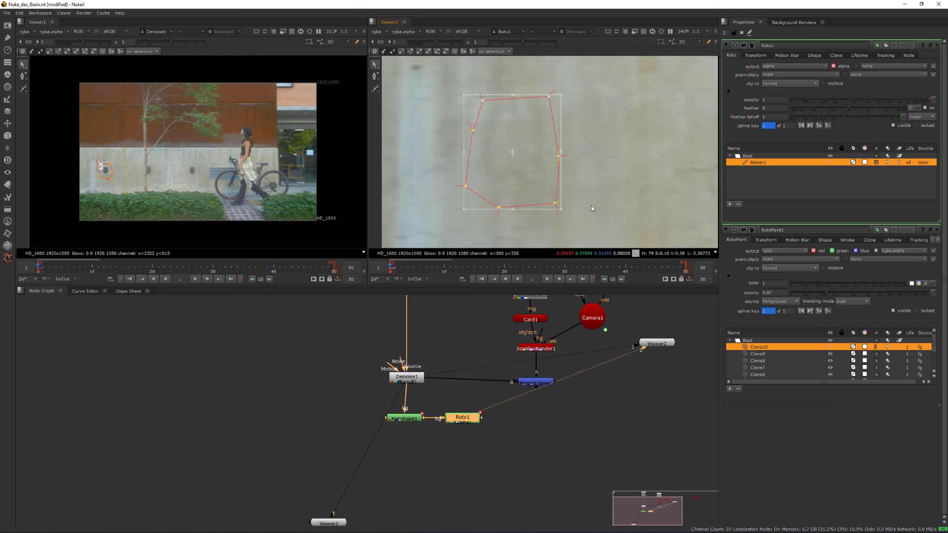
key(z)
- Tidy the node graph: move Viewer2 below Roto1, straighten the card and camera branch, and lower RotoPaint1 and Roto1
scroll(447, 375, down, 2)
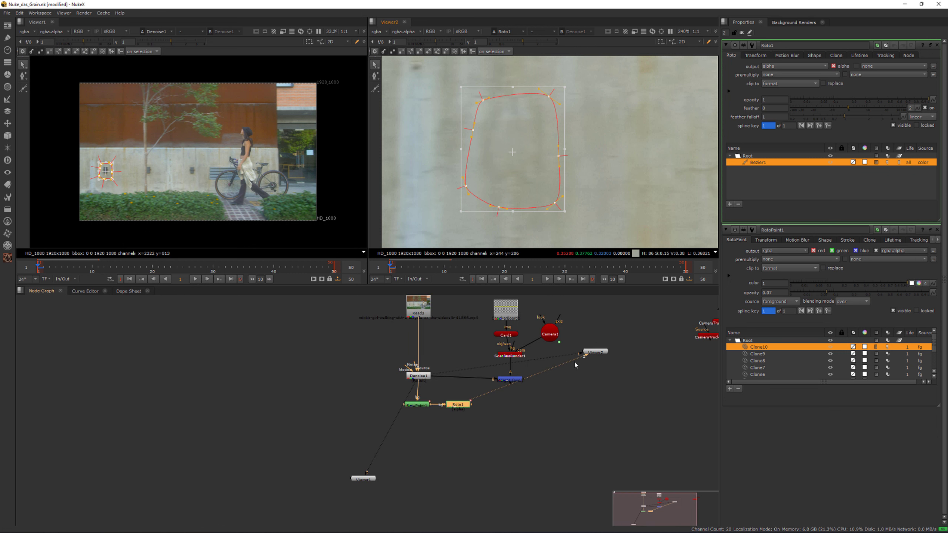
drag(574, 360, 480, 432)
key(1)
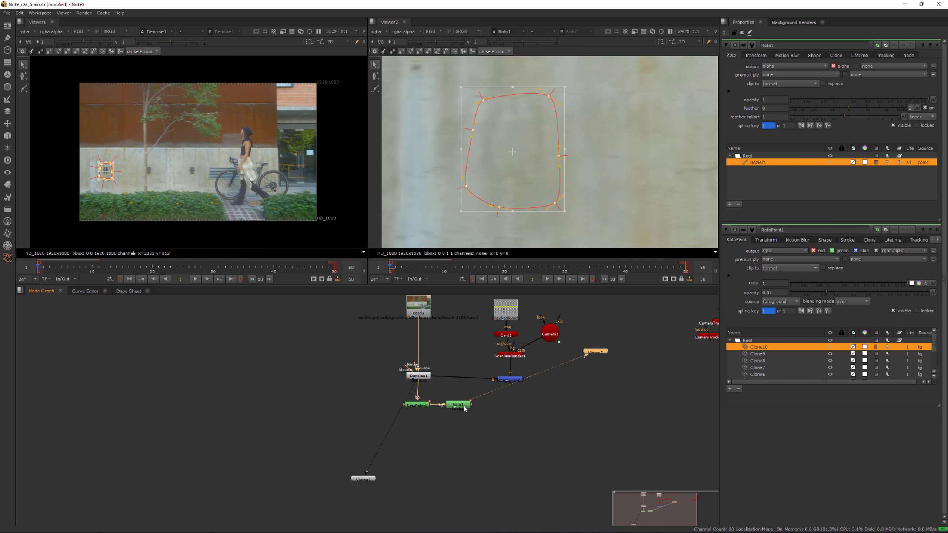
drag(458, 405, 454, 404)
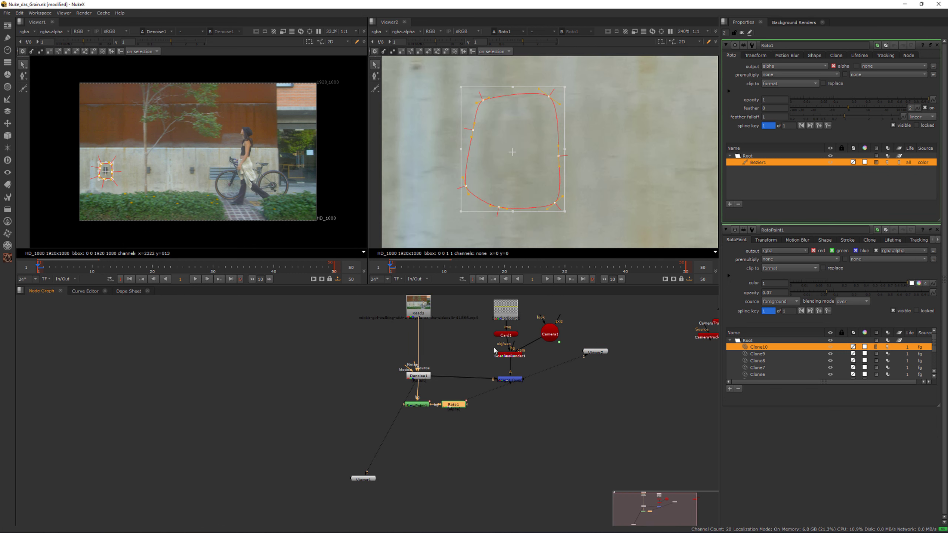
drag(506, 335, 484, 512)
click(510, 336)
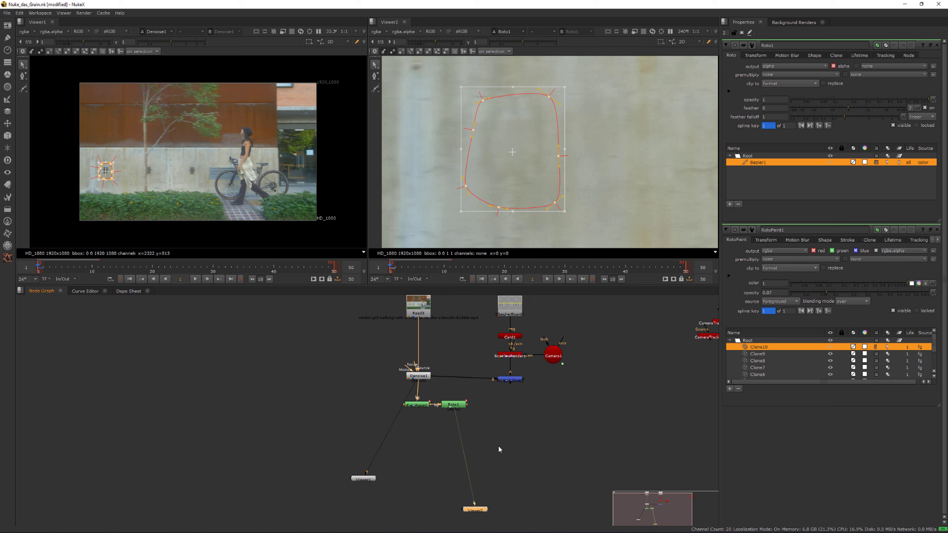
drag(426, 375, 462, 411)
drag(456, 407, 458, 417)
- Add a FrameHold node, connect its input to Roto1, and align it beside Roto1
click(513, 435)
key(Tab)
text(fram)
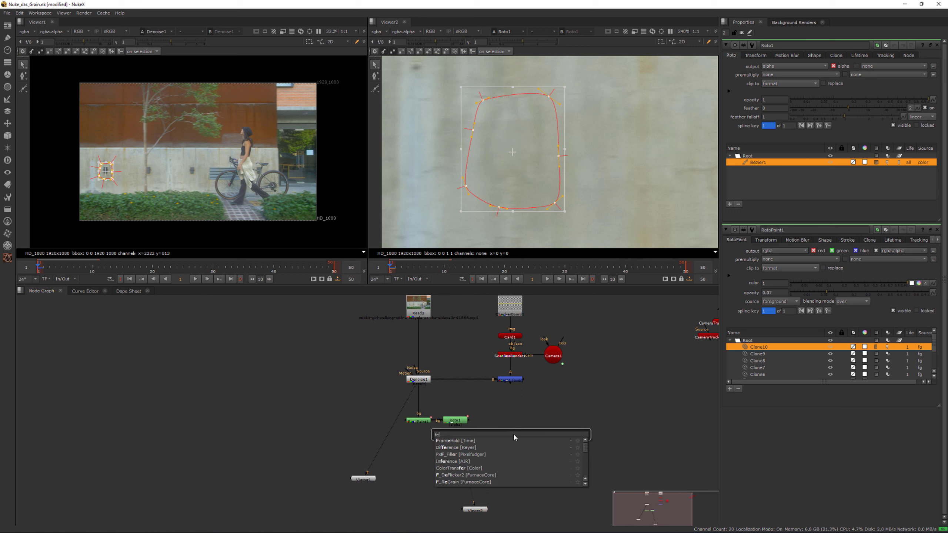
key(Return)
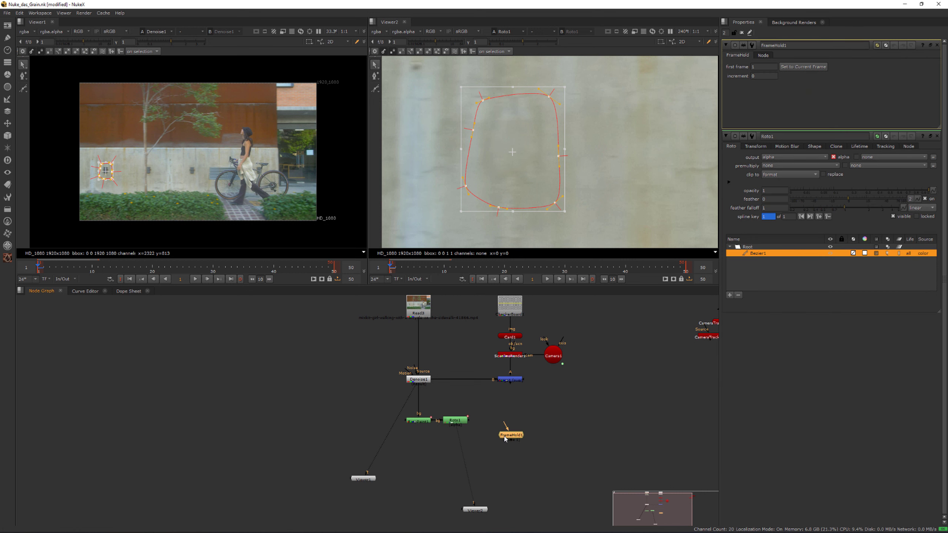
drag(504, 439, 458, 423)
drag(520, 428, 500, 420)
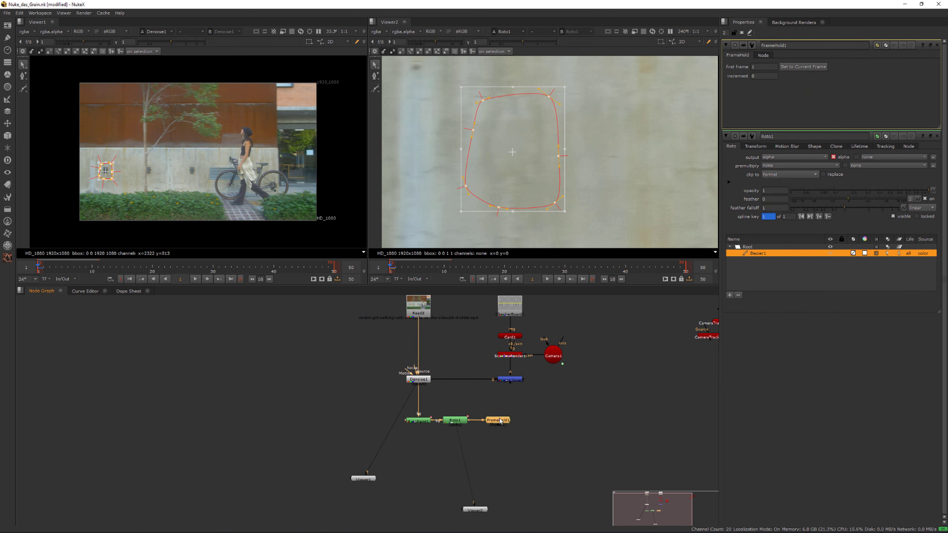
- Show FrameHold1 in Viewer2 and inspect its first frame setting and the held wall patch
key(1)
click(507, 419)
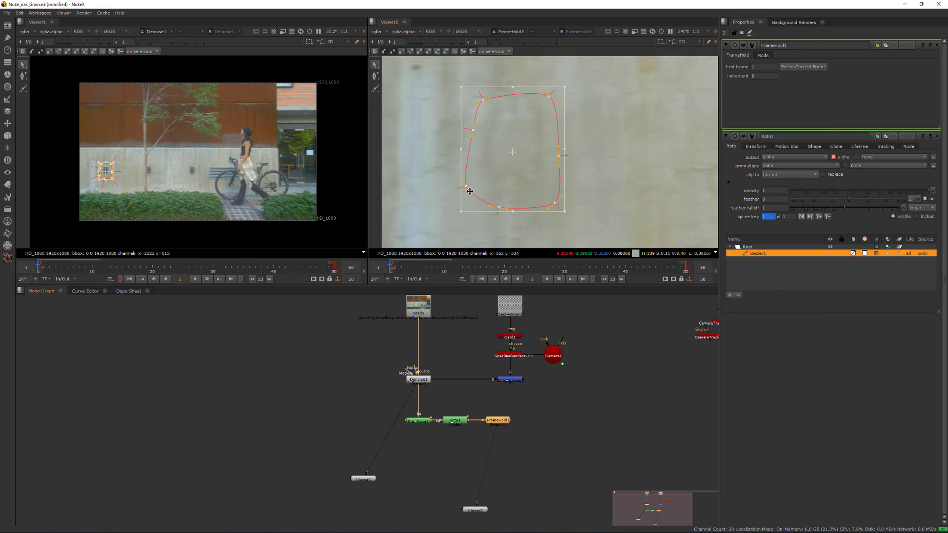
key(f)
scroll(453, 167, up, 3)
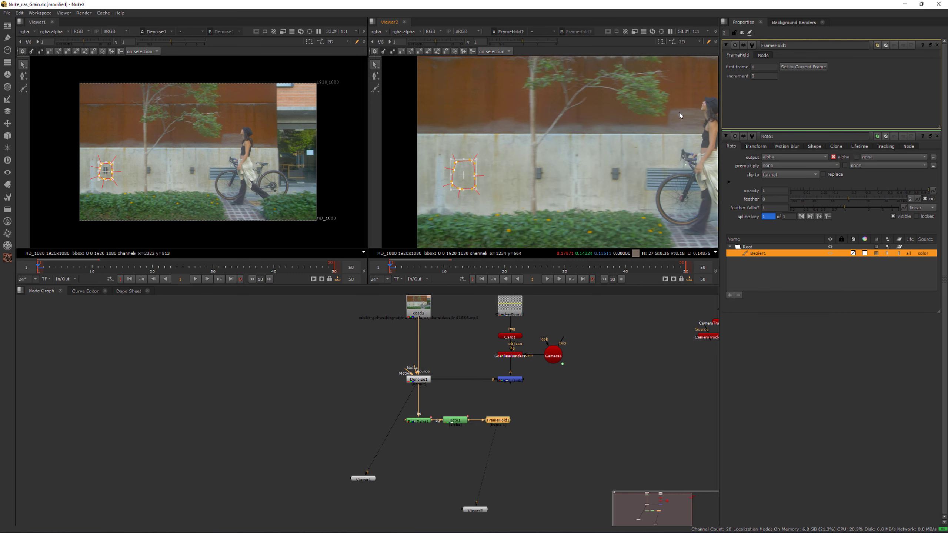
click(773, 67)
click(760, 67)
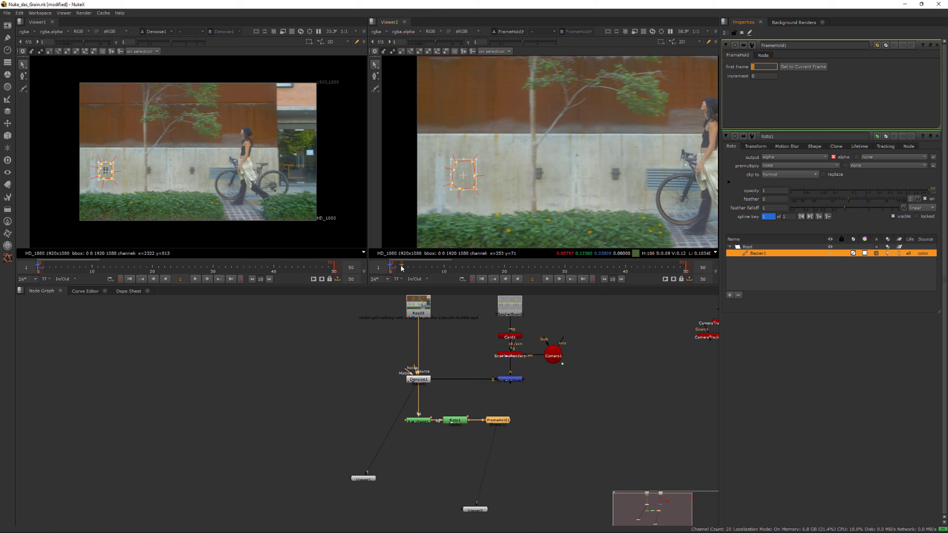
scroll(443, 193, up, 2)
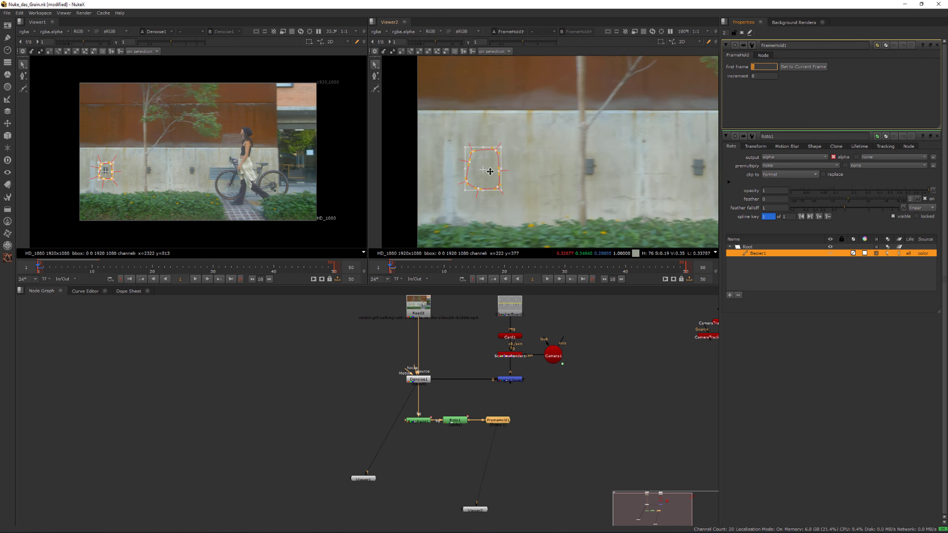
- Set Roto1's premultiply option to rgba and close all open node properties
double_click(455, 421)
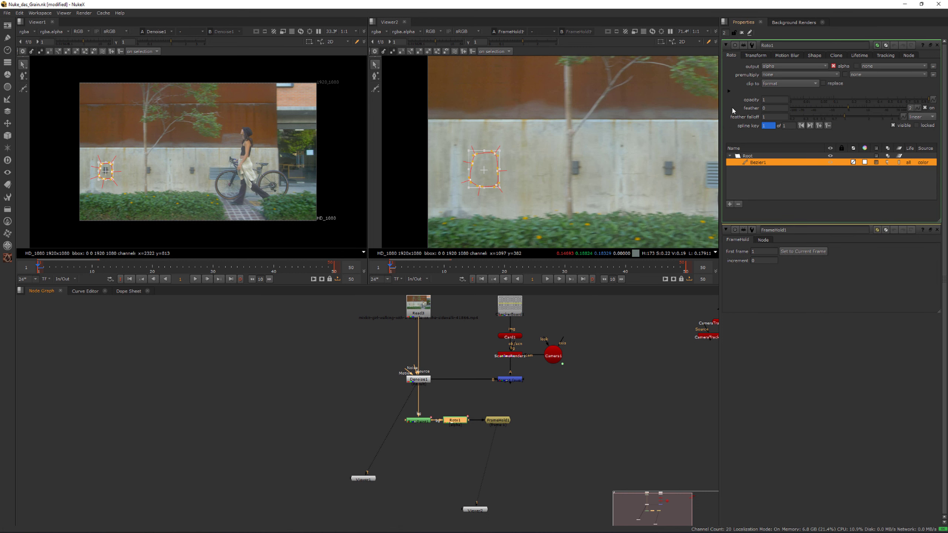
click(772, 75)
click(774, 89)
key(a)
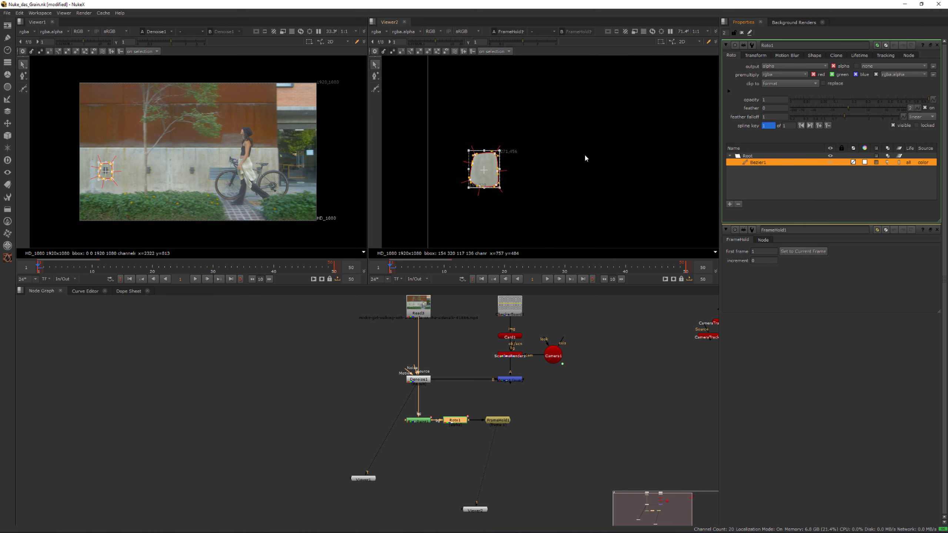
key(a)
click(741, 33)
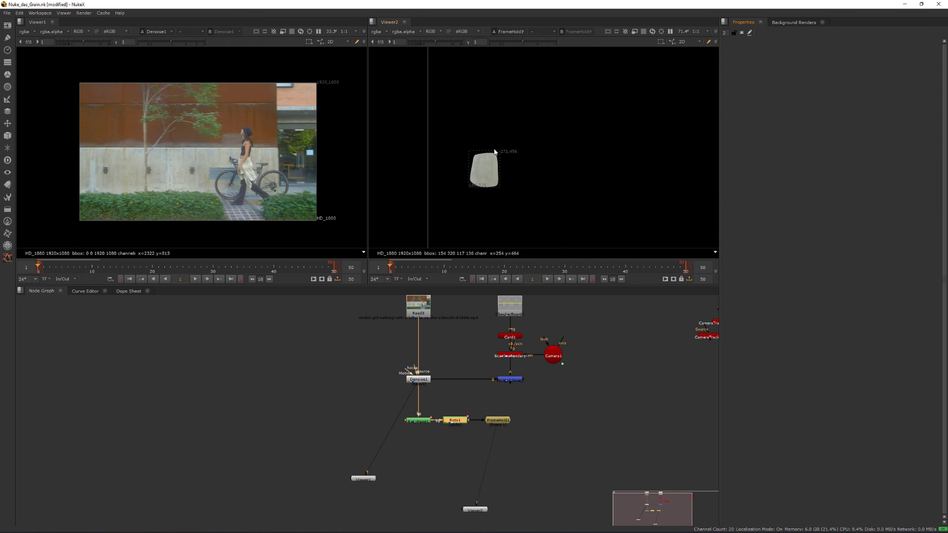
- Separate the checkerboard, card, render and camera branch from the Denoise1 patch branch and disconnect both viewers
middle_drag(469, 381, 416, 388)
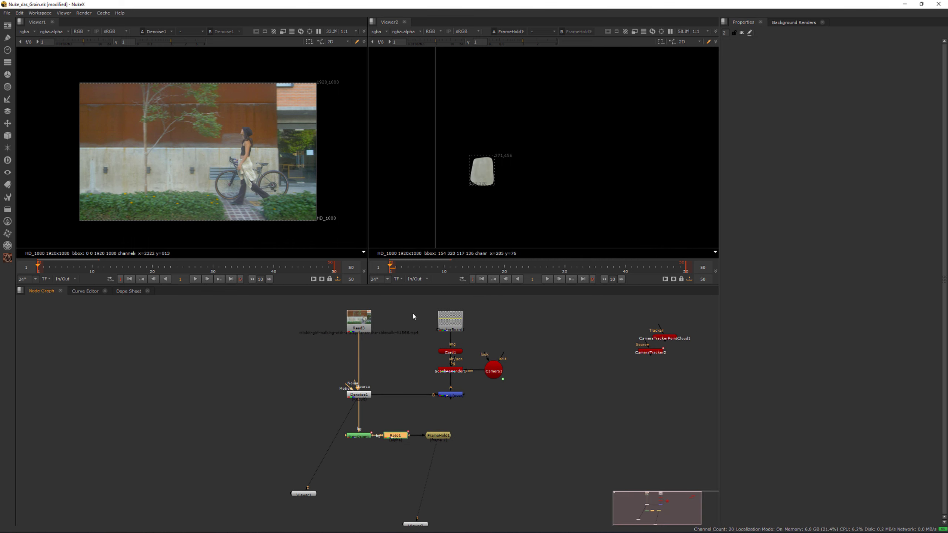
drag(412, 311, 538, 411)
mouse_move(457, 397)
mouse_down()
mouse_move(515, 396)
mouse_move(447, 409)
mouse_up()
drag(363, 397, 364, 370)
drag(311, 402, 449, 463)
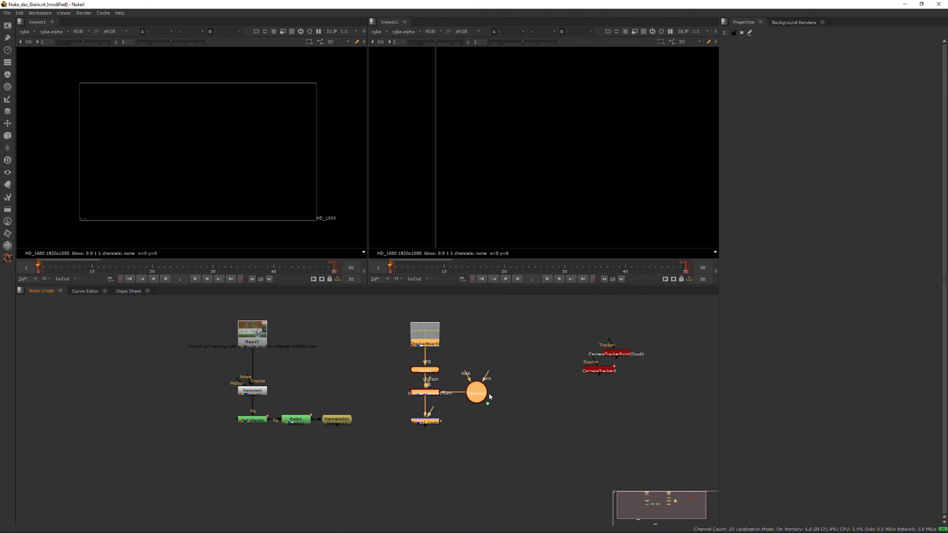
click(459, 369)
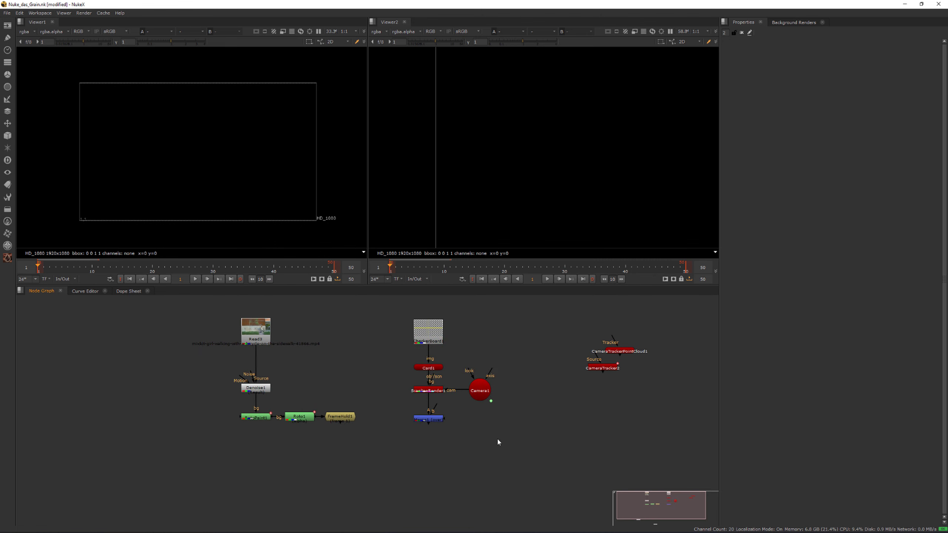
- Add a Project3D node and a second FrameHold node below the card and camera branch
key(Tab)
text(pro)
text(j)
key(Return)
drag(498, 442, 420, 466)
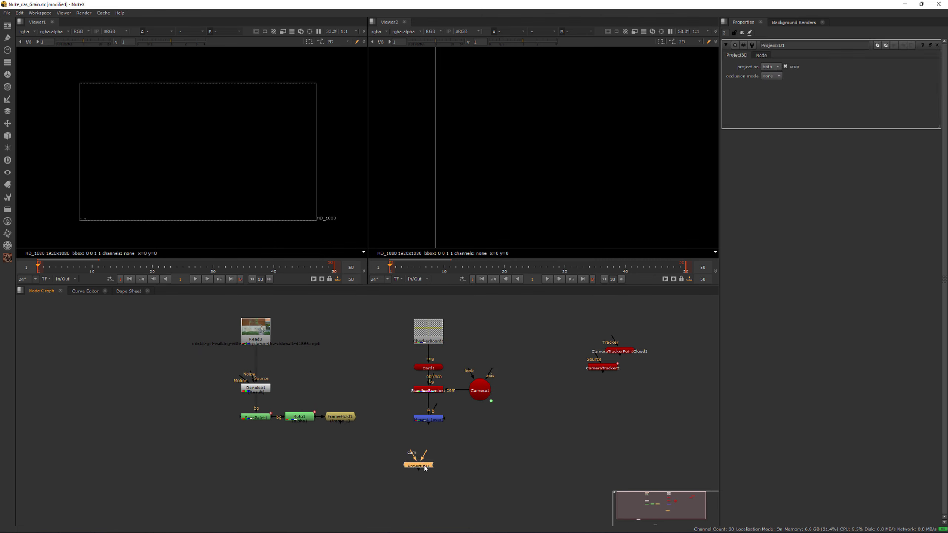
click(483, 443)
key(Tab)
text(fram)
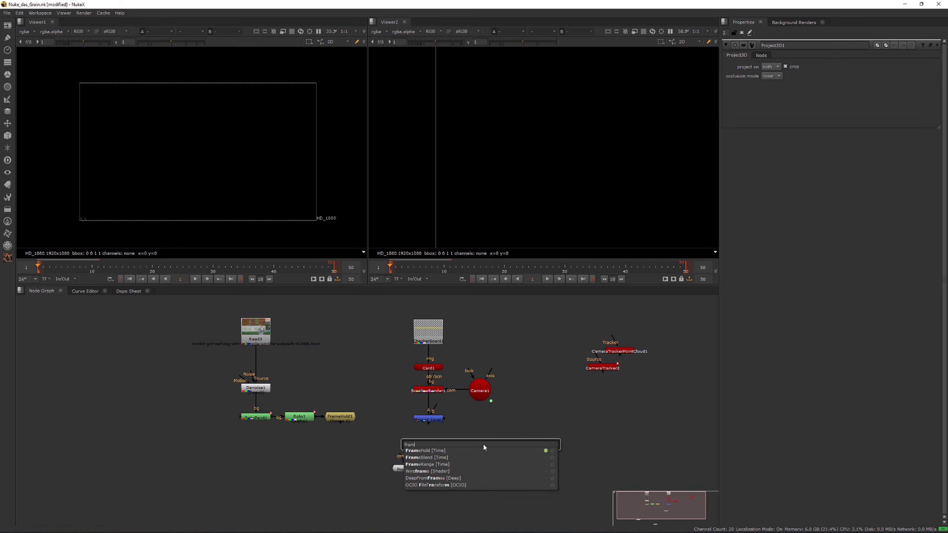
key(Return)
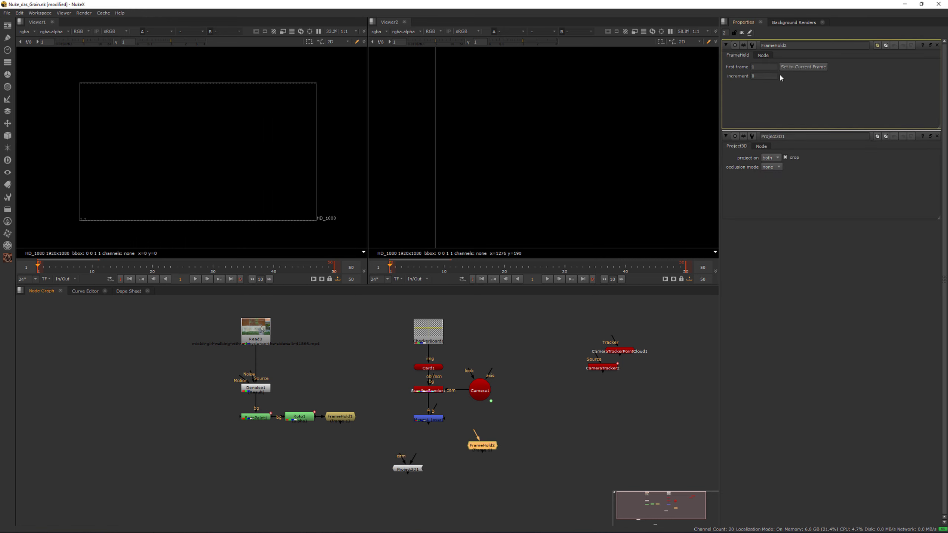
- Connect FrameHold2 to Camera1, then wire Project3D1's image input to FrameHold1 and its camera input to FrameHold2
mouse_move(476, 440)
mouse_down()
mouse_move(491, 428)
mouse_move(489, 399)
mouse_move(479, 453)
mouse_move(486, 449)
mouse_up()
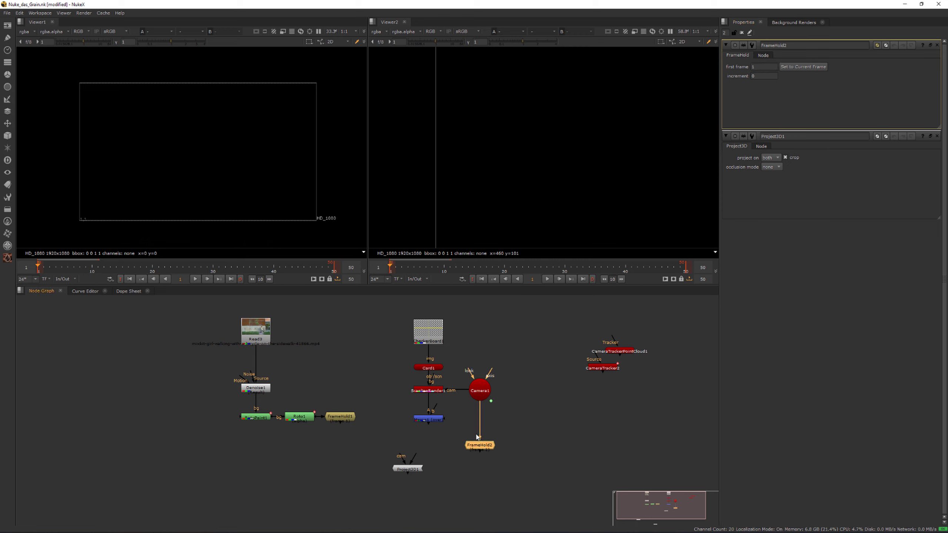
drag(403, 460, 341, 421)
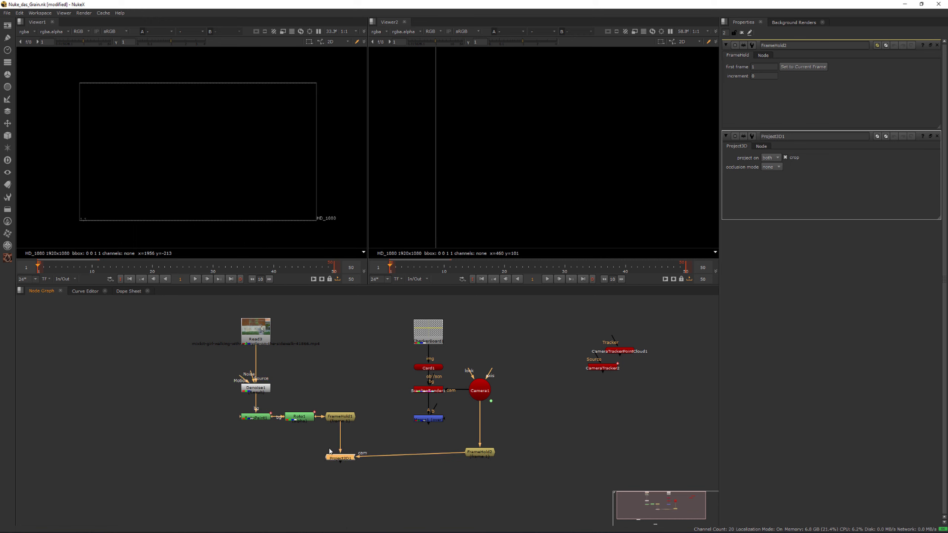
drag(337, 458, 337, 454)
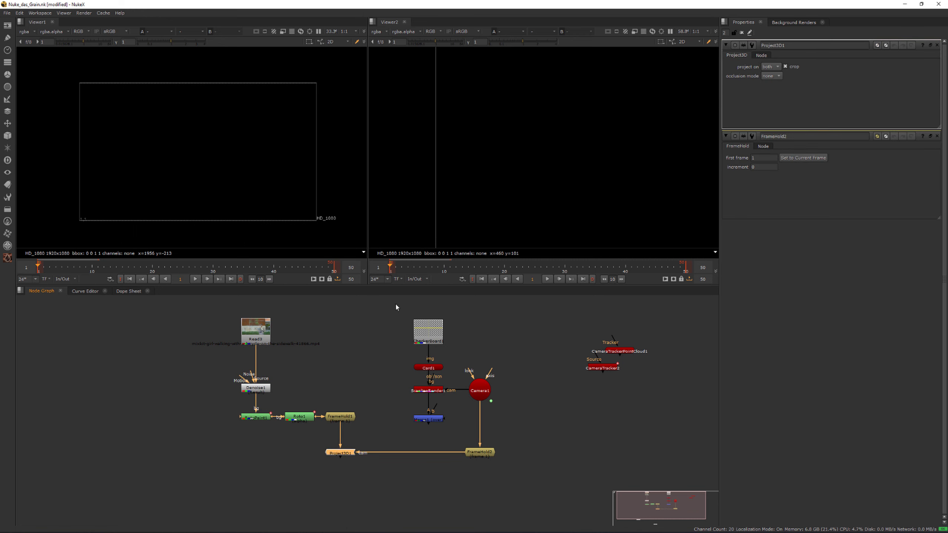
- Move Card1 below Project3D1, remove the checkerboard, and connect Card1's image input to Project3D1
drag(396, 307, 342, 485)
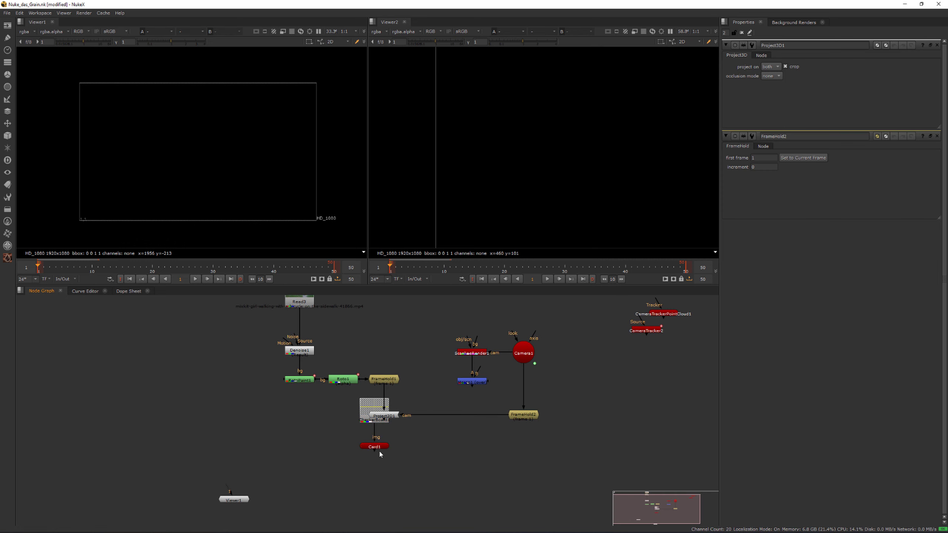
drag(379, 450, 373, 465)
drag(372, 427, 320, 427)
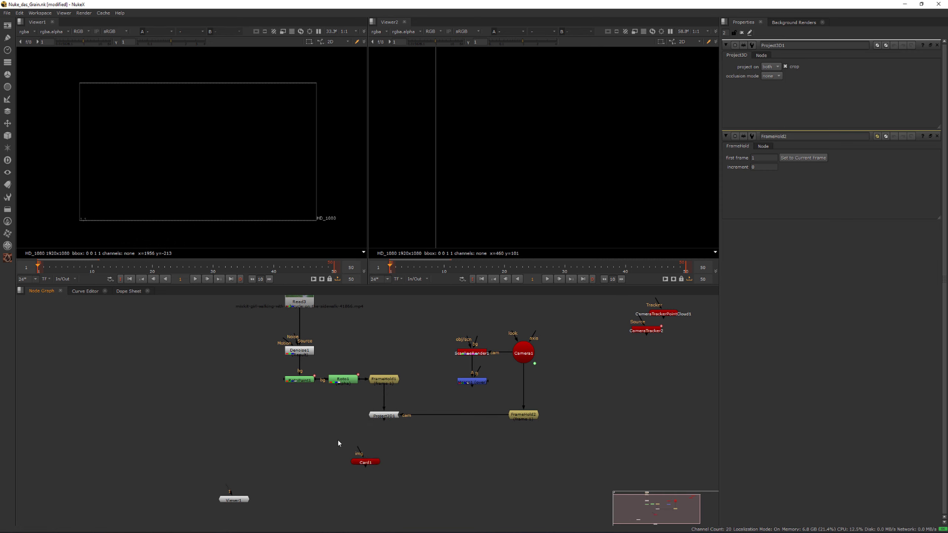
drag(368, 464, 386, 462)
mouse_move(387, 423)
mouse_down()
mouse_move(383, 447)
mouse_move(384, 417)
mouse_up()
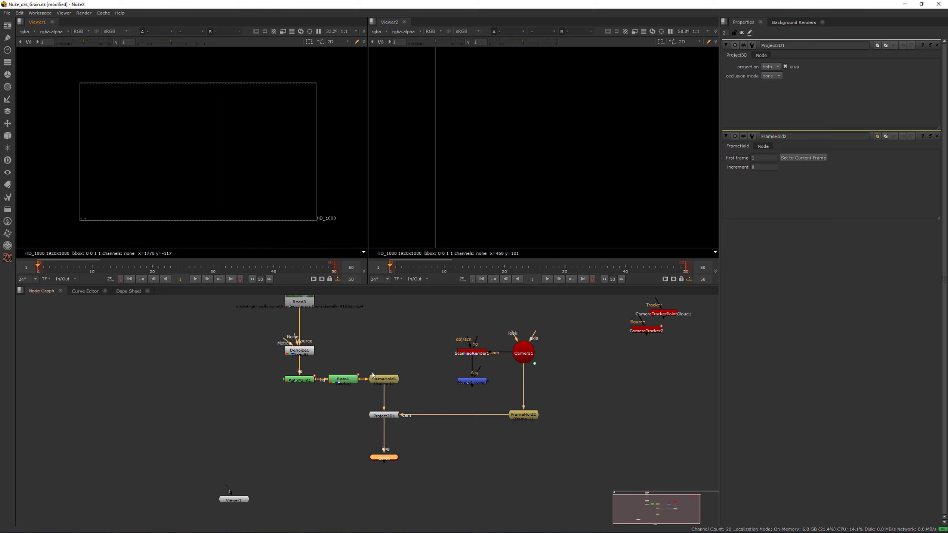
- Show Card1 in Viewer1 and set its uniform scale to 3.15 so it covers the whole projected patch
key(1)
ctrl+drag(258, 194, 274, 273)
scroll(184, 105, up, 8)
double_click(384, 457)
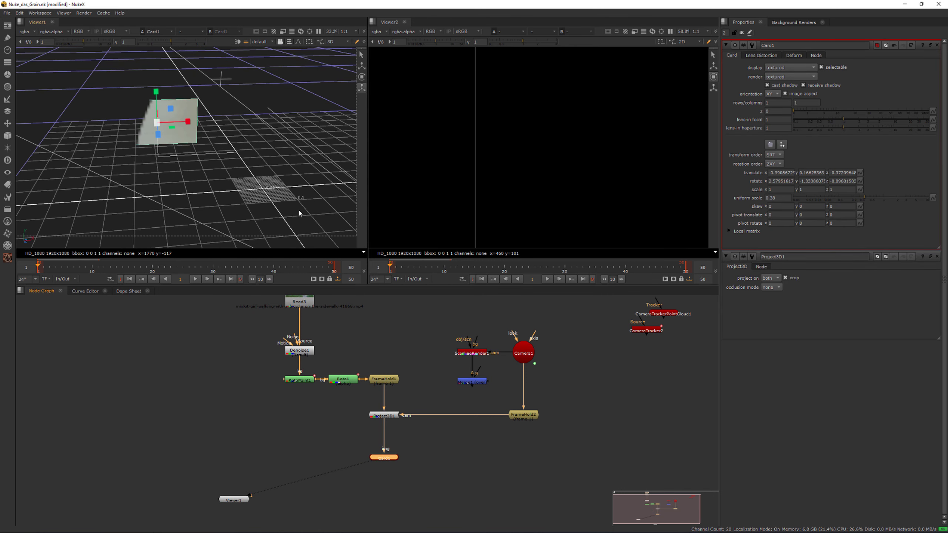
drag(867, 202, 894, 200)
scroll(315, 153, down, 2)
scroll(394, 161, down, 1)
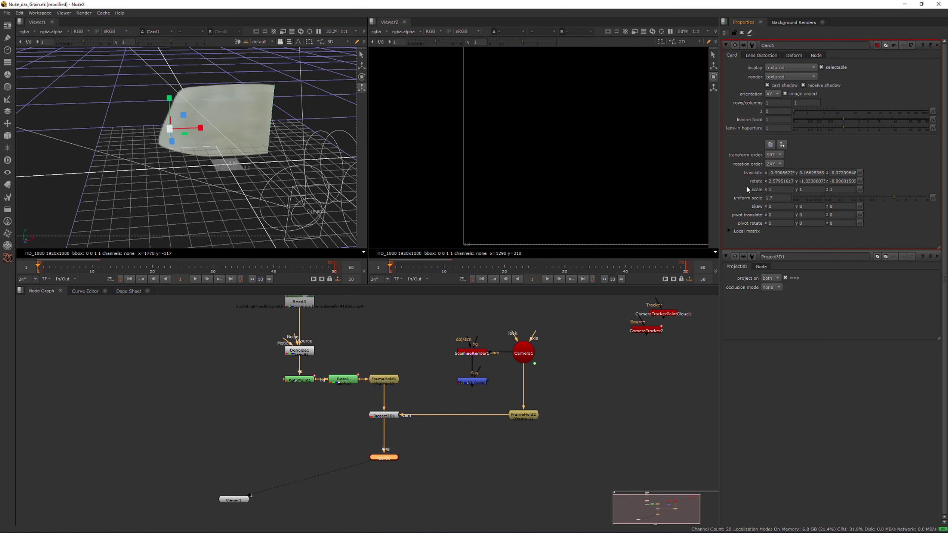
middle_drag(774, 198, 790, 197)
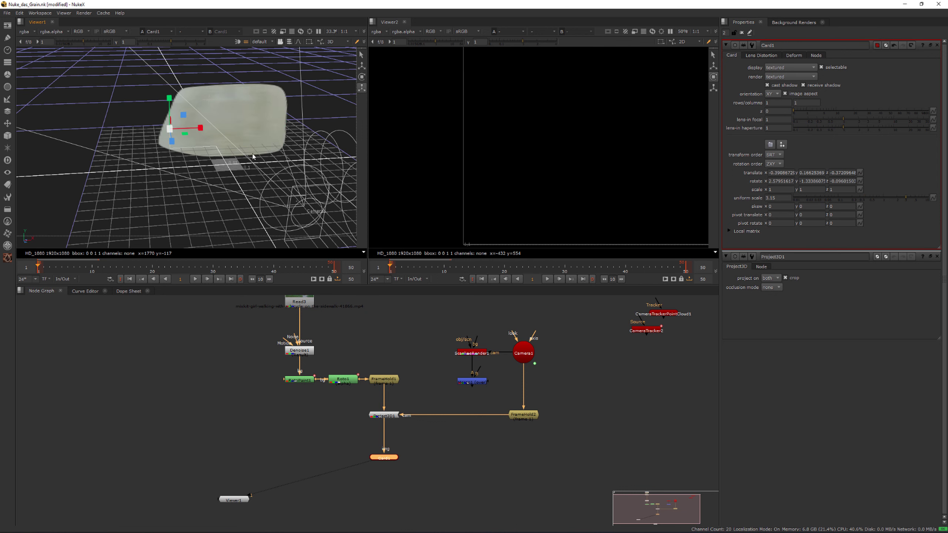
ctrl+drag(252, 154, 208, 155)
scroll(241, 131, down, 4)
- Detach ScanlineRender1 from its old connections, place it below FrameHold2, and move the disconnected Merge1 aside
middle_drag(444, 432, 421, 423)
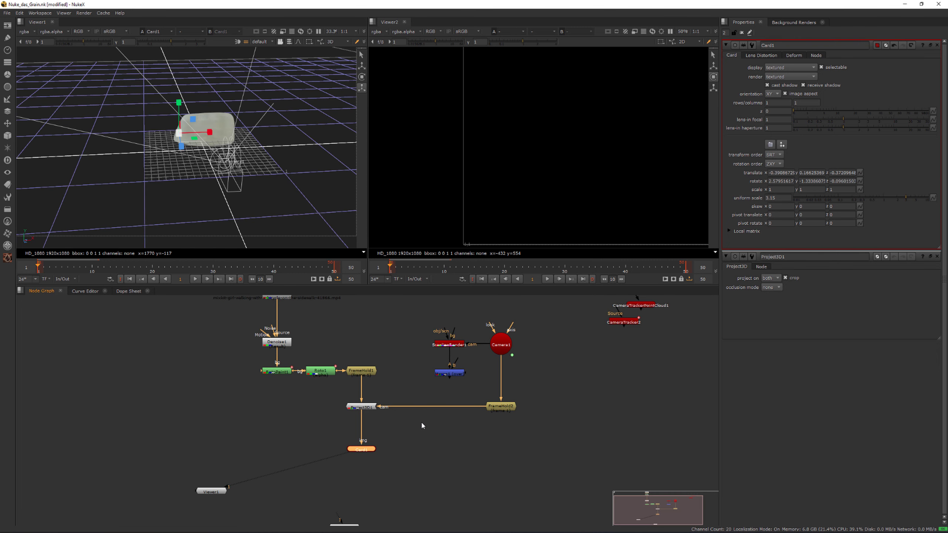
click(449, 344)
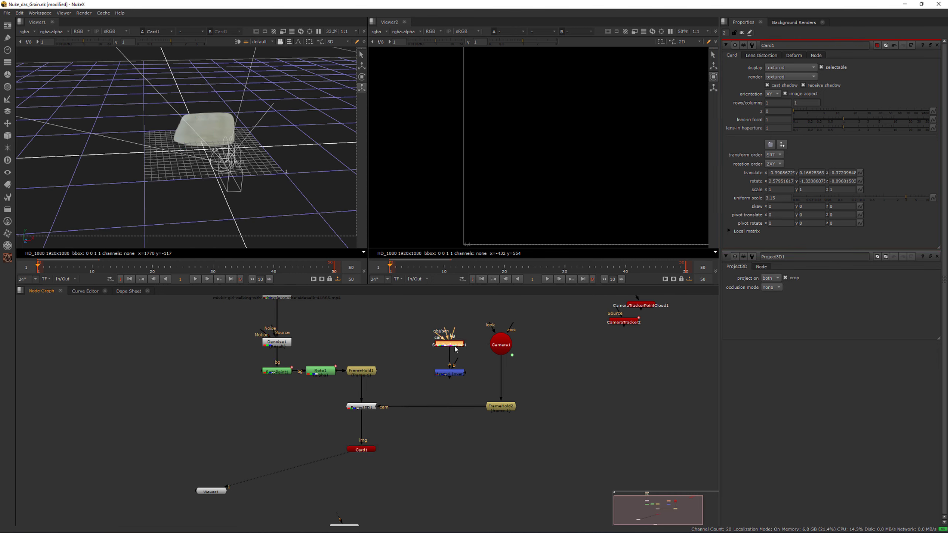
drag(448, 344, 456, 460)
double_click(455, 372)
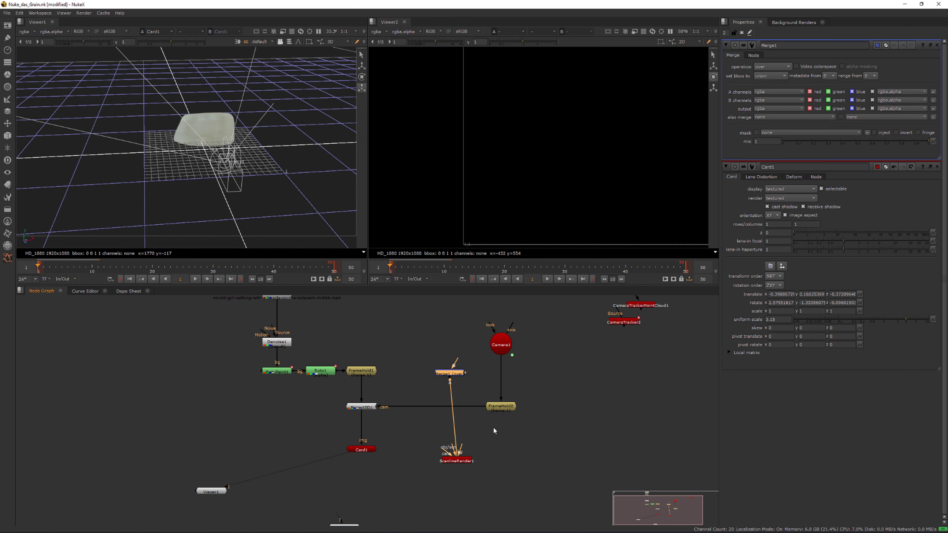
click(500, 406)
drag(451, 386, 680, 424)
- Connect ScanlineRender1's obj/scn input to Card1 and its cam input to the unheld Camera1
middle_drag(446, 472, 445, 453)
scroll(445, 452, up, 1)
drag(456, 440, 517, 410)
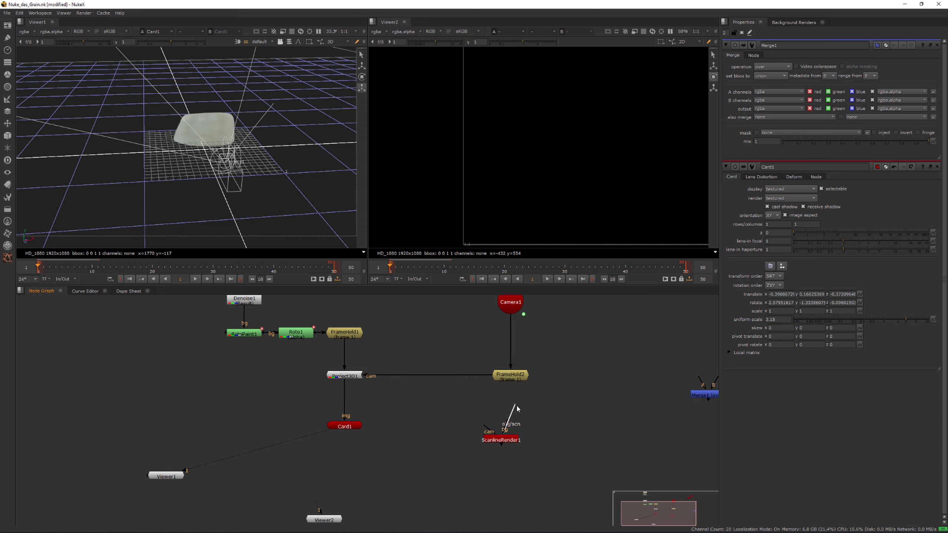
drag(350, 426, 350, 426)
drag(502, 441, 517, 427)
scroll(518, 427, down, 1)
middle_drag(517, 430, 455, 451)
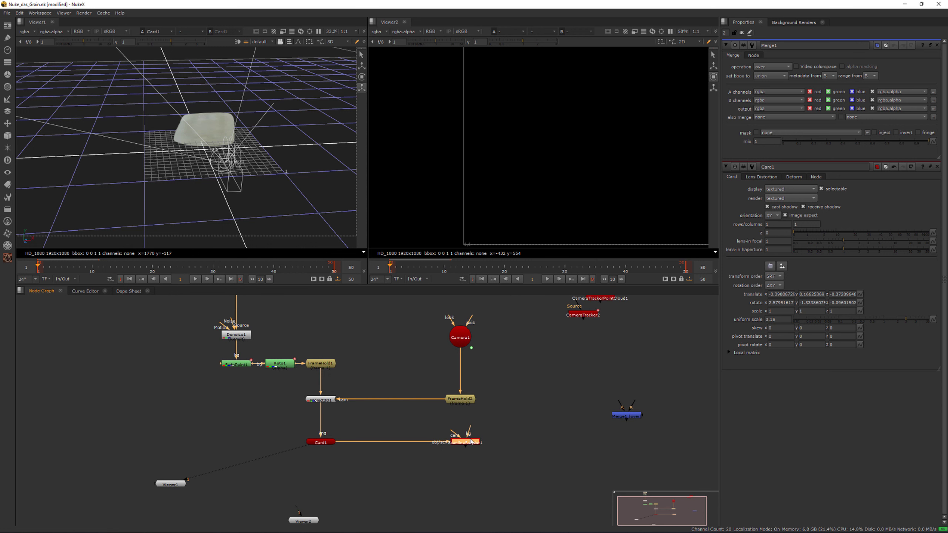
drag(454, 452, 462, 338)
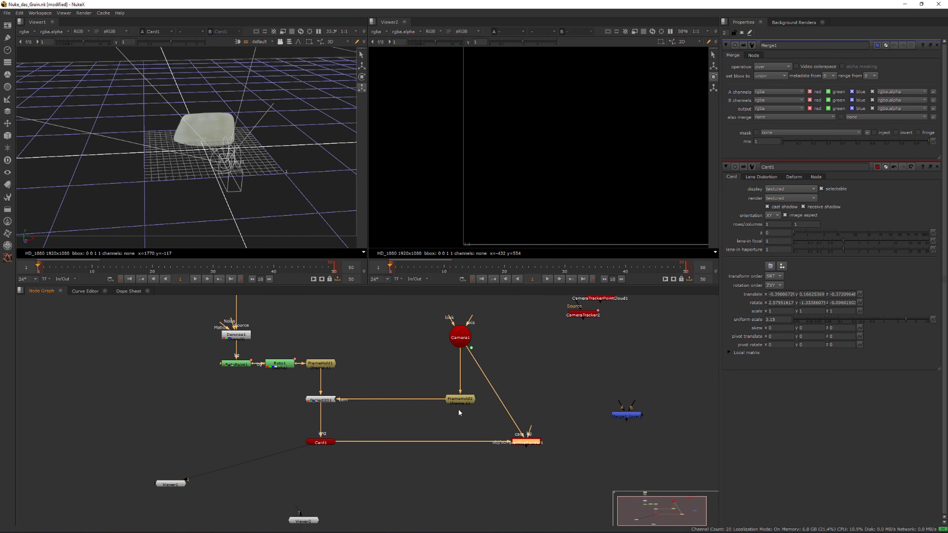
drag(429, 376, 486, 414)
drag(432, 315, 492, 355)
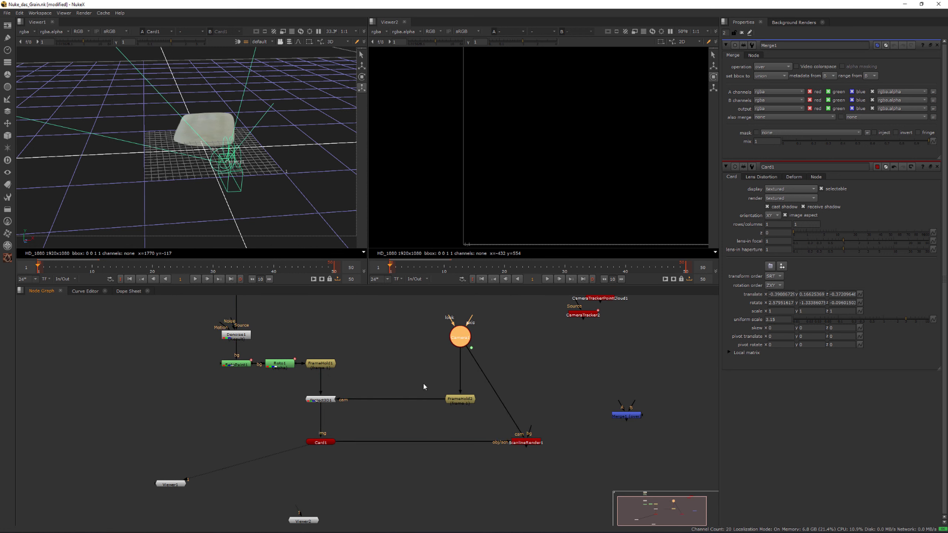
drag(423, 384, 488, 411)
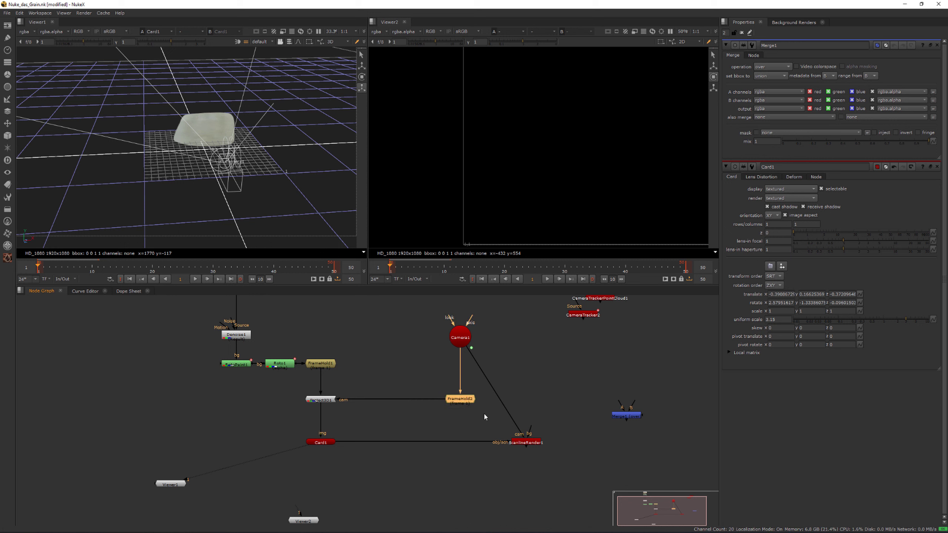
drag(434, 383, 483, 413)
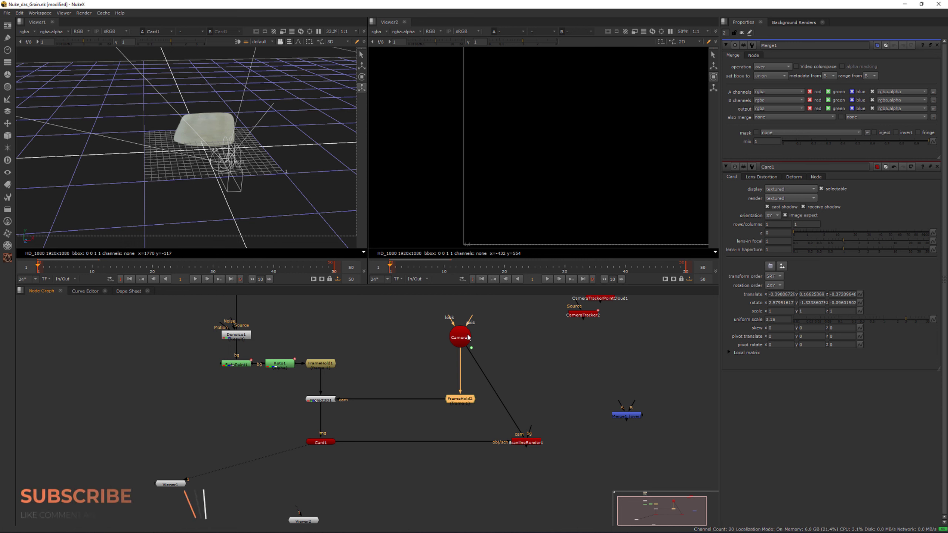
- Insert a Dot in the pipe between Camera1 and ScanlineRender1 and align it into a right-angled route
drag(466, 338, 466, 330)
key(ctrl)
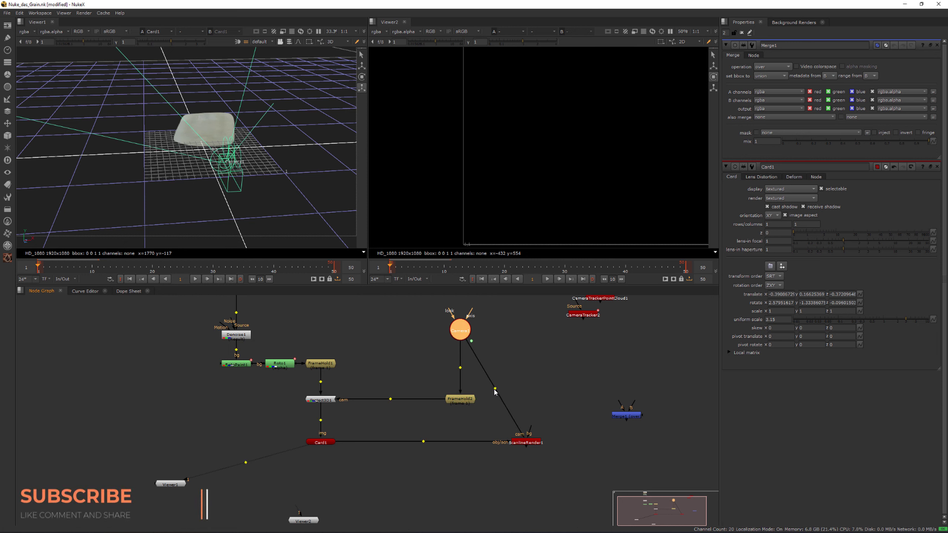
ctrl+drag(495, 389, 523, 329)
drag(528, 443, 527, 445)
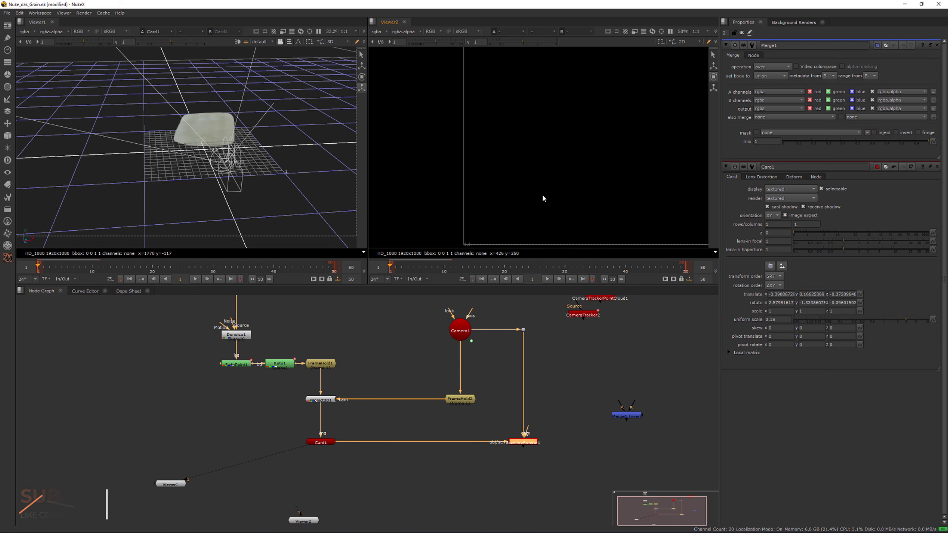
- Show ScanlineRender1 in Viewer2, save the script, and inspect the rendered wall patch up close
key(f)
key(1)
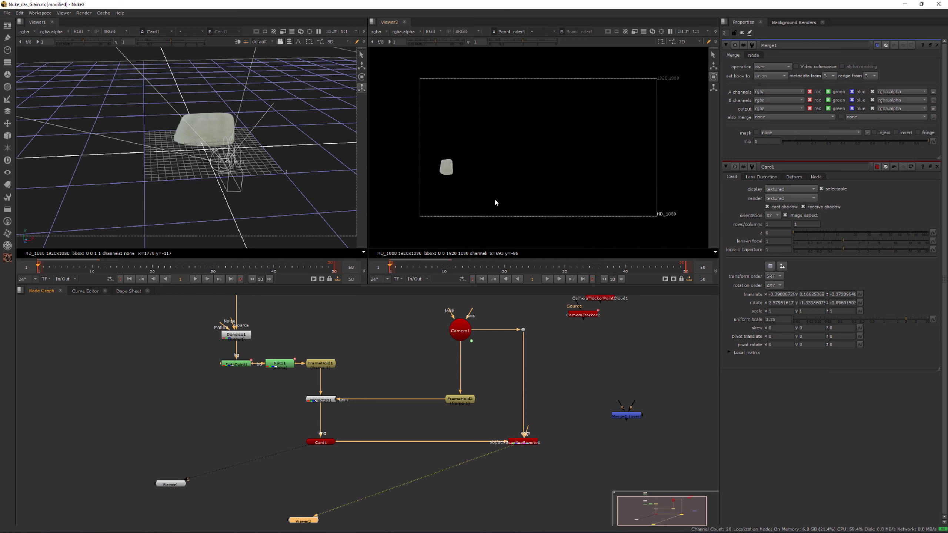
key(ctrl+s)
scroll(439, 170, up, 3)
scroll(455, 170, up, 6)
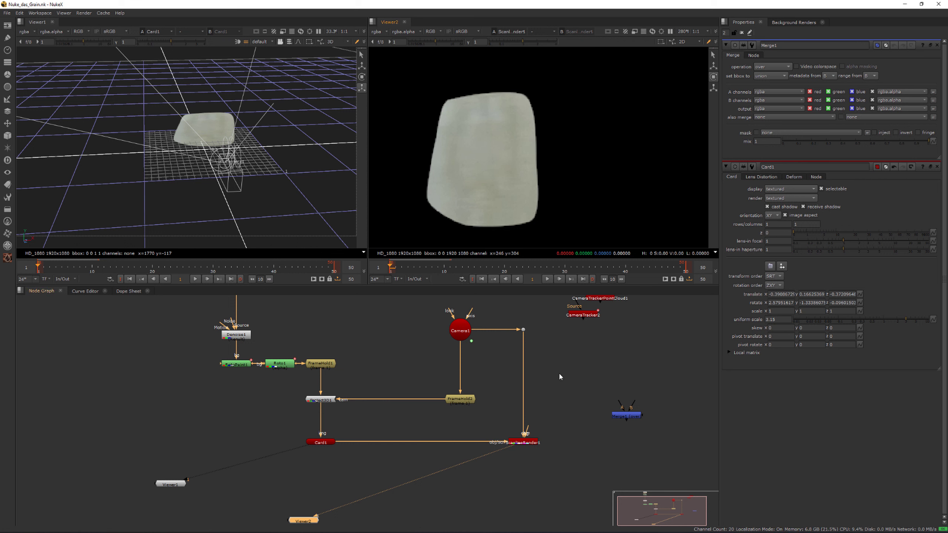
- Set ScanlineRender1's filter to Rifman and check the rendered patch
double_click(524, 444)
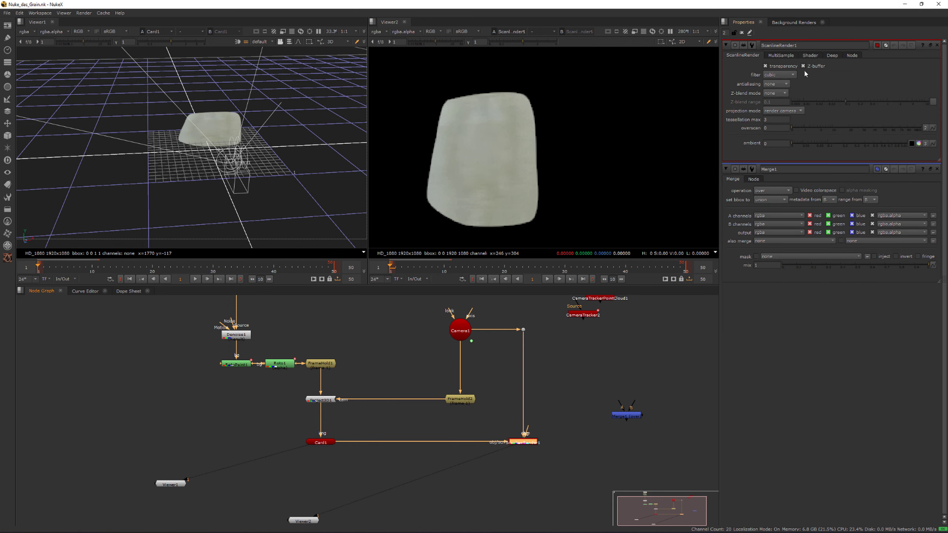
click(781, 75)
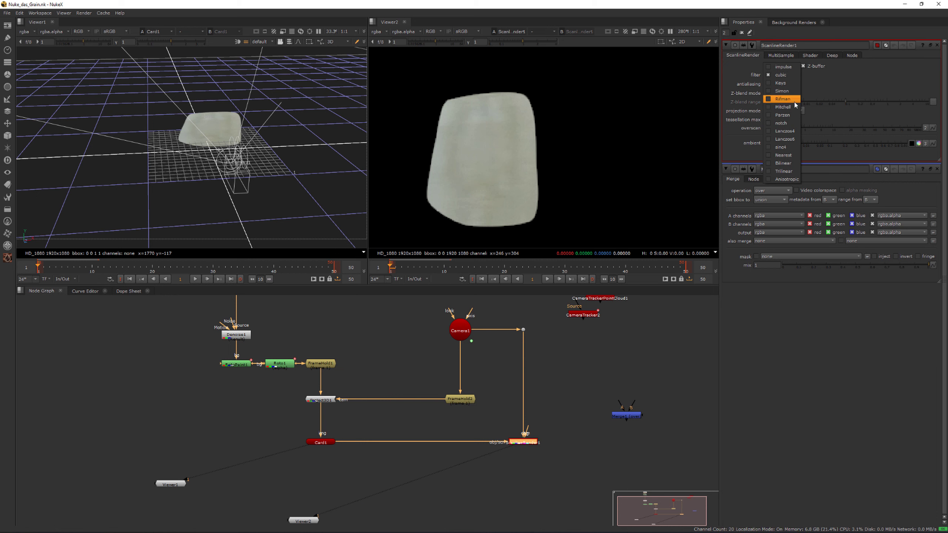
click(793, 99)
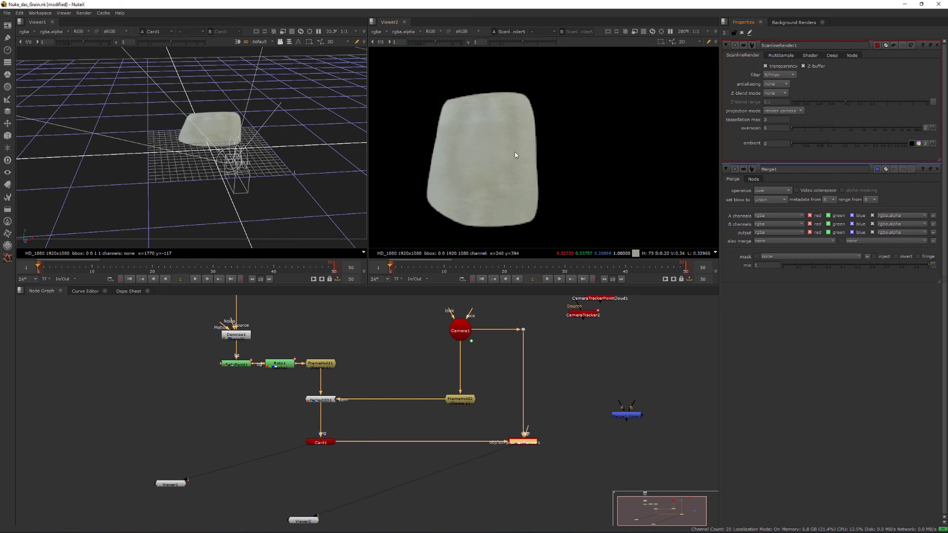
scroll(500, 148, down, 5)
scroll(471, 168, up, 3)
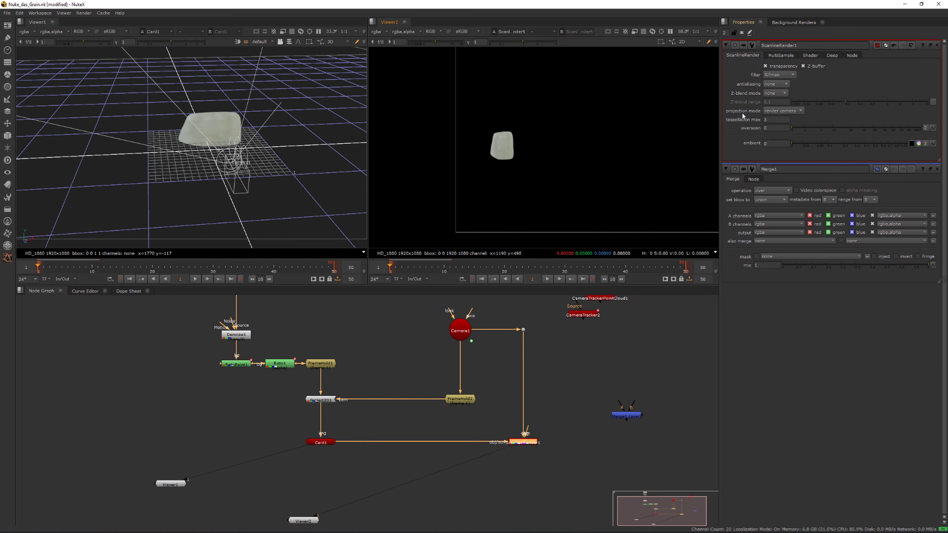
- Set ScanlineRender1's antialiasing to medium and save the script
click(769, 86)
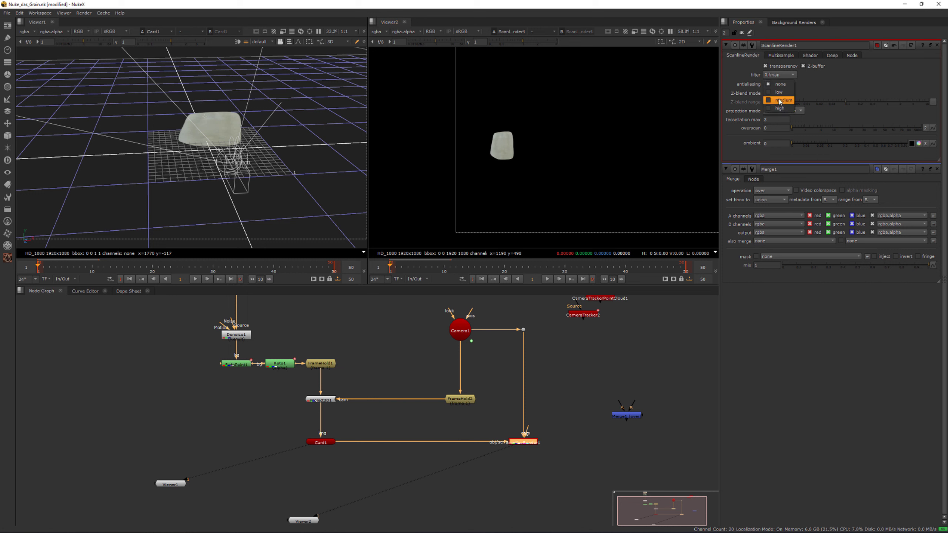
click(774, 101)
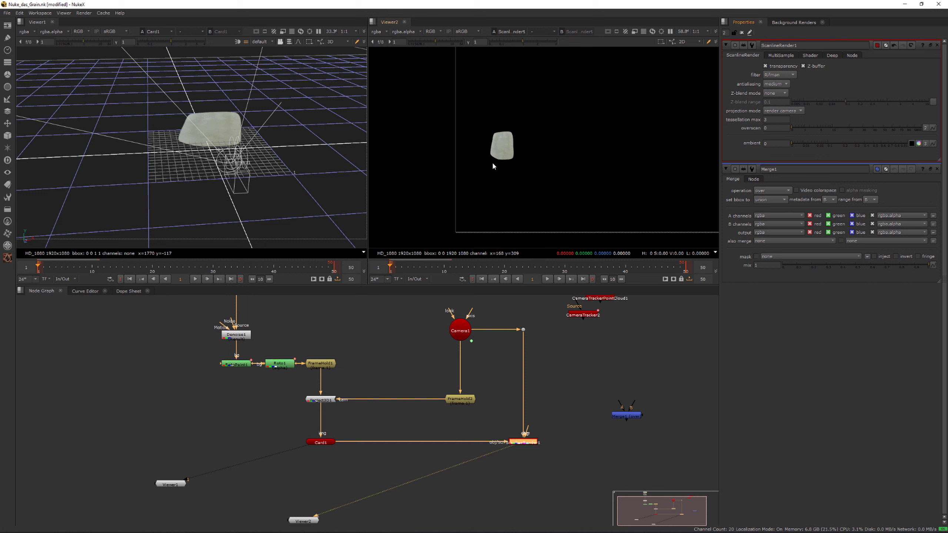
key(ctrl+s)
middle_drag(533, 153, 563, 148)
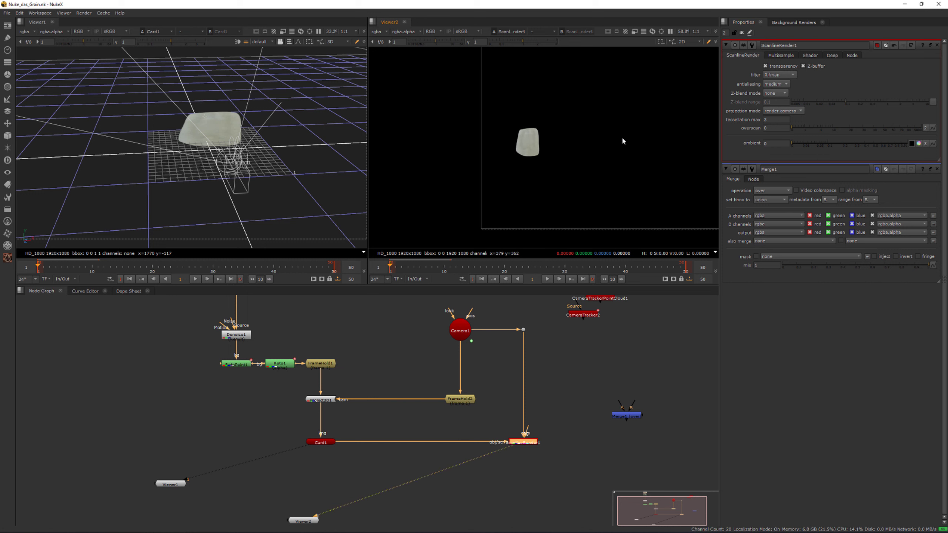
- Fit the render in Viewer2 and play the frames to check the wall patch's motion
middle_drag(575, 404, 526, 360)
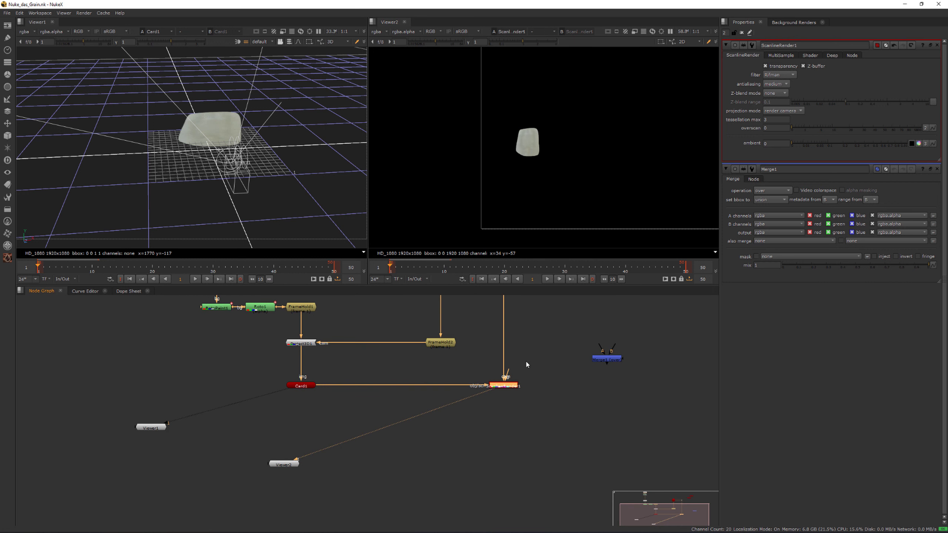
key(f)
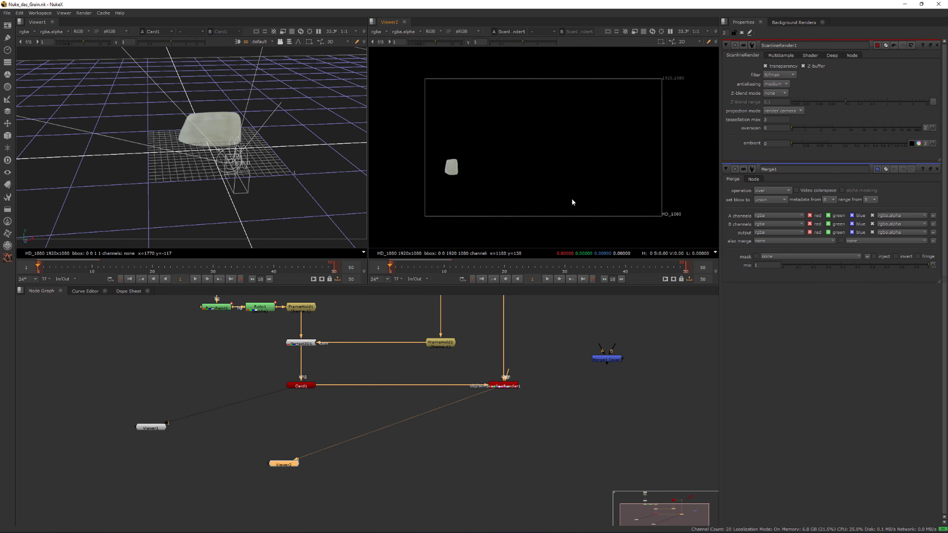
click(545, 282)
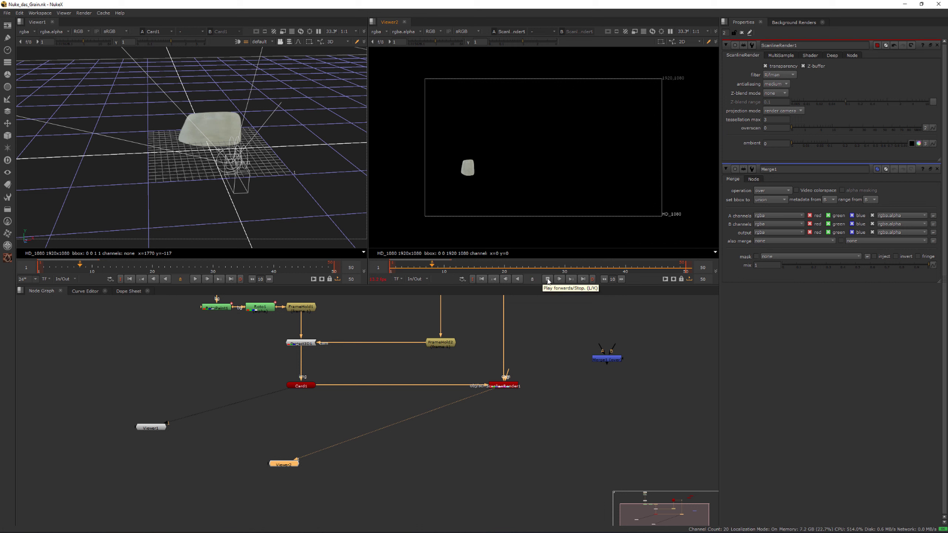
click(547, 282)
scroll(482, 429, down, 2)
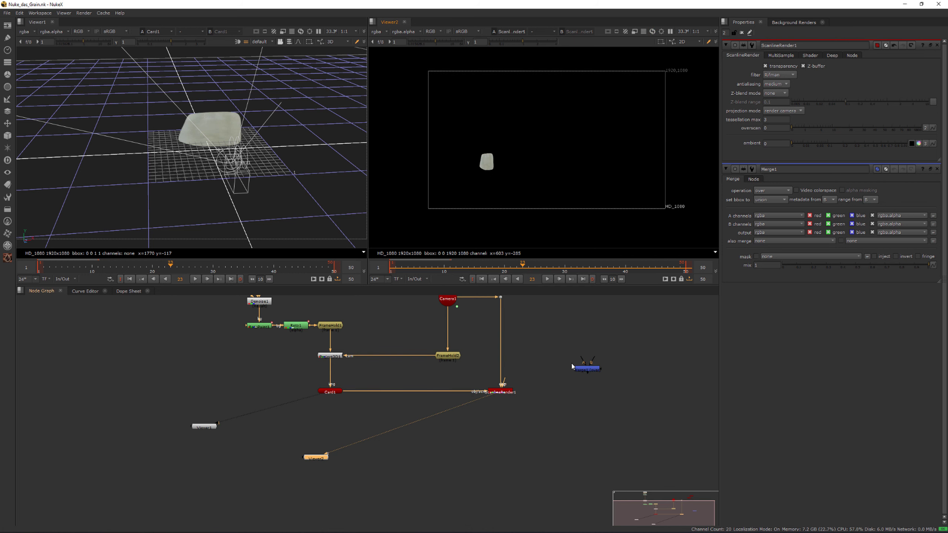
- Place Merge1 below ScanlineRender1, connecting its A input to ScanlineRender1 and its B input to Denoise1
drag(586, 369, 474, 457)
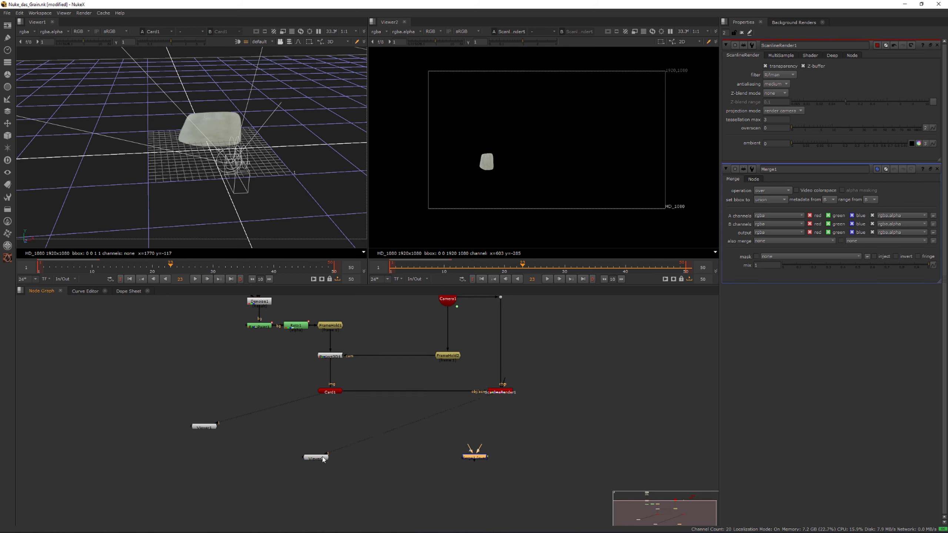
drag(323, 459, 567, 458)
mouse_move(512, 406)
mouse_down()
mouse_move(501, 392)
mouse_move(502, 447)
mouse_move(257, 310)
mouse_move(245, 293)
mouse_move(257, 276)
mouse_move(260, 359)
mouse_up()
middle_drag(364, 410, 384, 387)
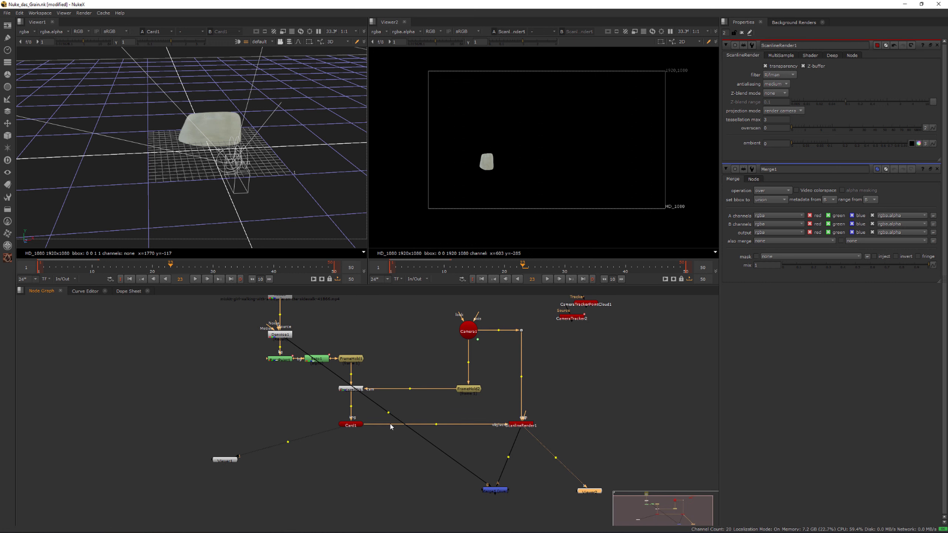
- Insert a Dot in Merge1's B pipe, level with the Merge, label it Plate_In and hide its input
ctrl+click(386, 412)
ctrl+drag(387, 419, 429, 492)
scroll(460, 493, up, 3)
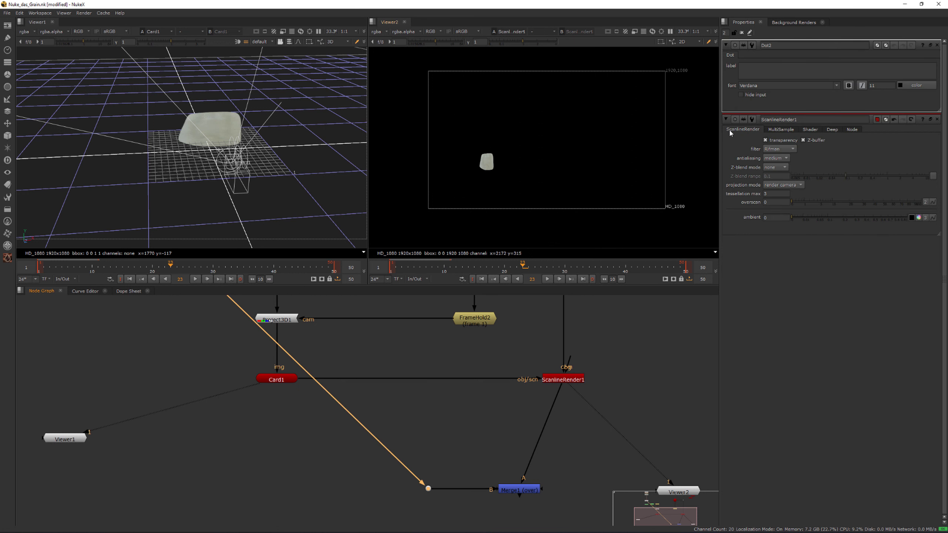
click(749, 67)
text(Plate)
click(642, 388)
scroll(650, 370, down, 3)
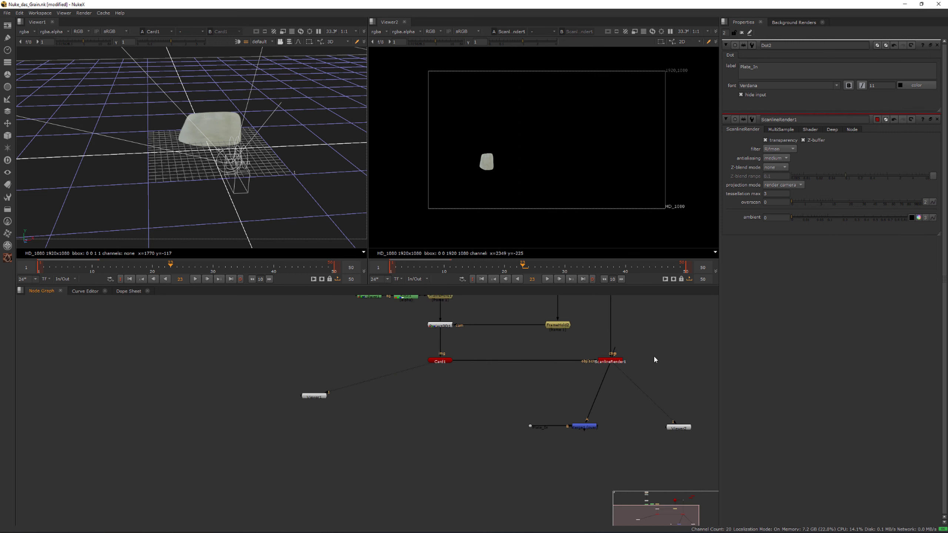
- Align Merge1 and its Plate_In Dot straight beneath ScanlineRender1 and save the script
middle_drag(515, 393, 451, 437)
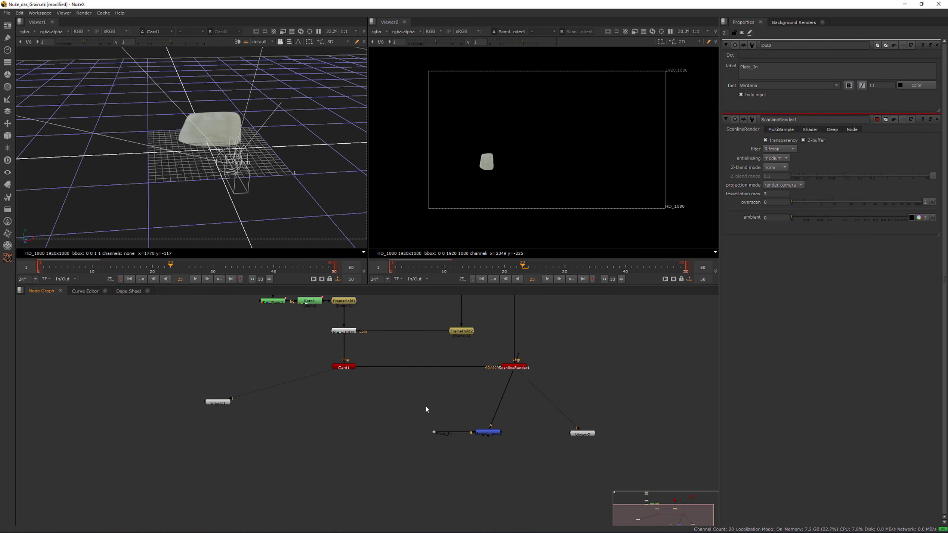
drag(373, 387, 532, 460)
drag(498, 434, 536, 449)
click(513, 443)
key(ctrl+s)
- Show Merge1 in Viewer2 and examine the patch's edge against the wall up close
scroll(514, 443, up, 2)
scroll(514, 442, down, 3)
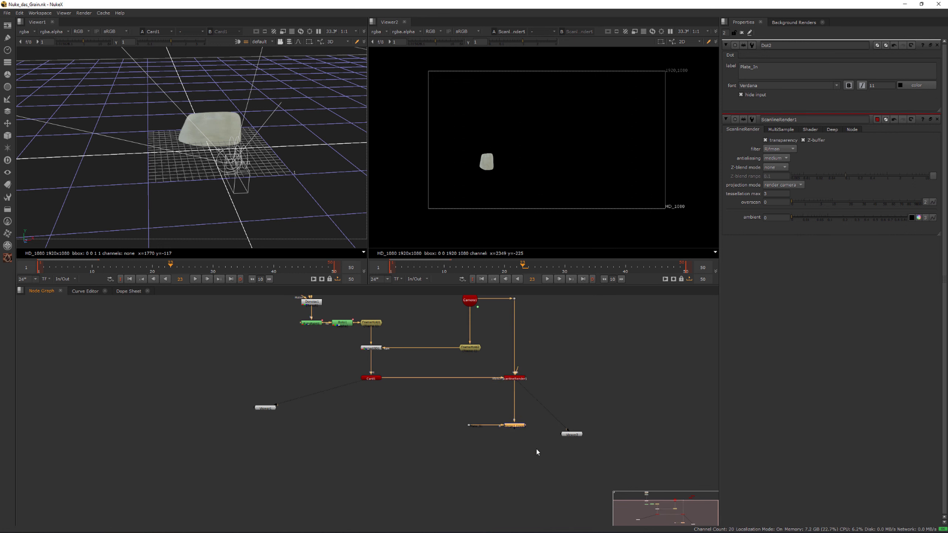
key(1)
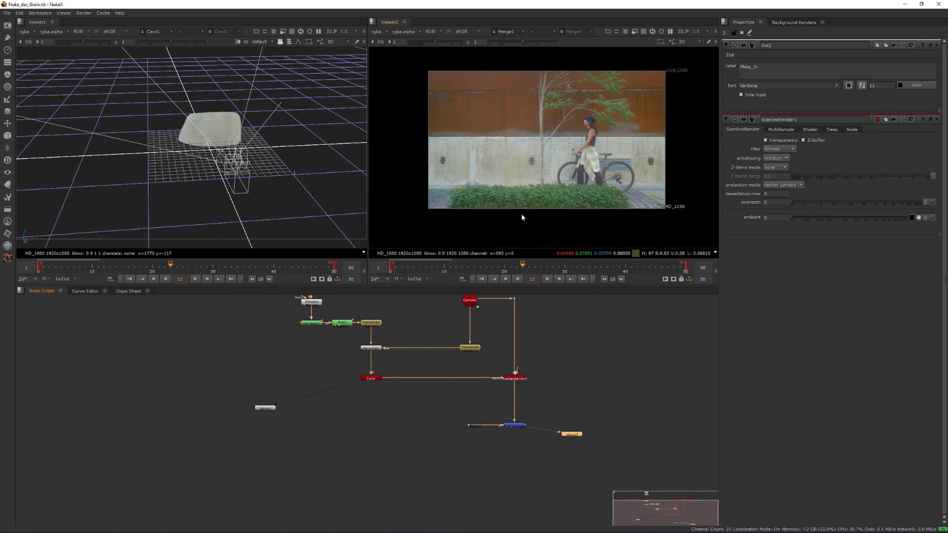
scroll(502, 172, up, 8)
middle_drag(492, 165, 491, 159)
drag(481, 100, 540, 150)
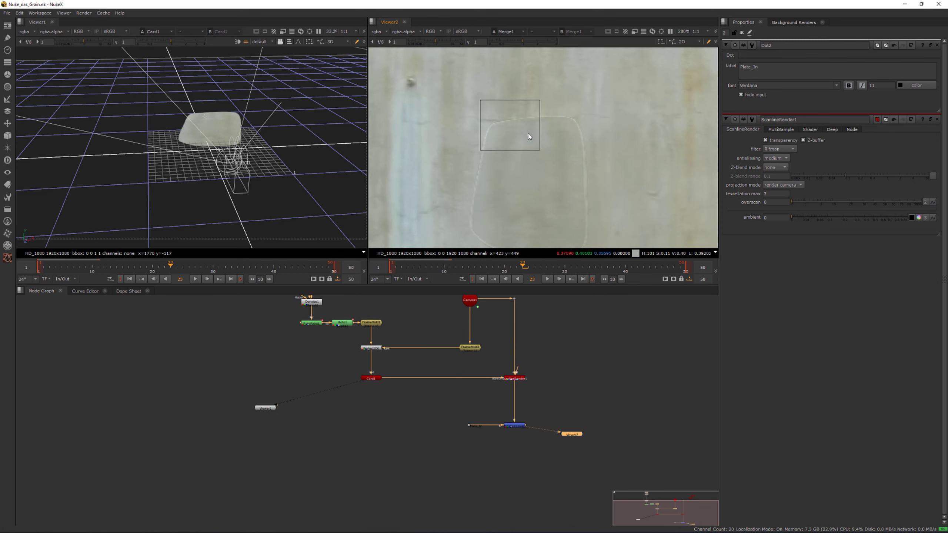
drag(496, 102, 507, 121)
- Move Denoise1 closer to Read3 and open Roto1's properties
middle_drag(387, 324, 442, 410)
scroll(401, 437, up, 2)
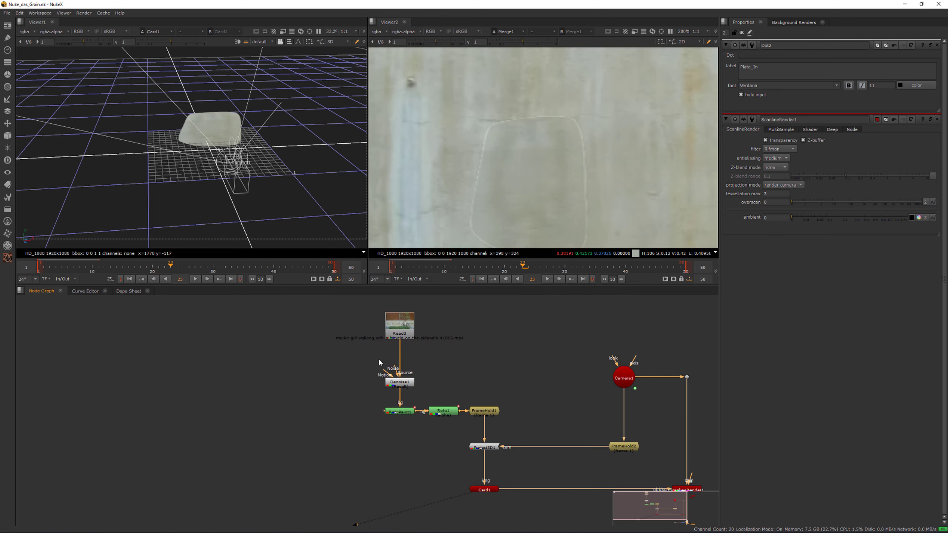
middle_drag(379, 357, 392, 392)
drag(408, 418, 407, 400)
click(455, 448)
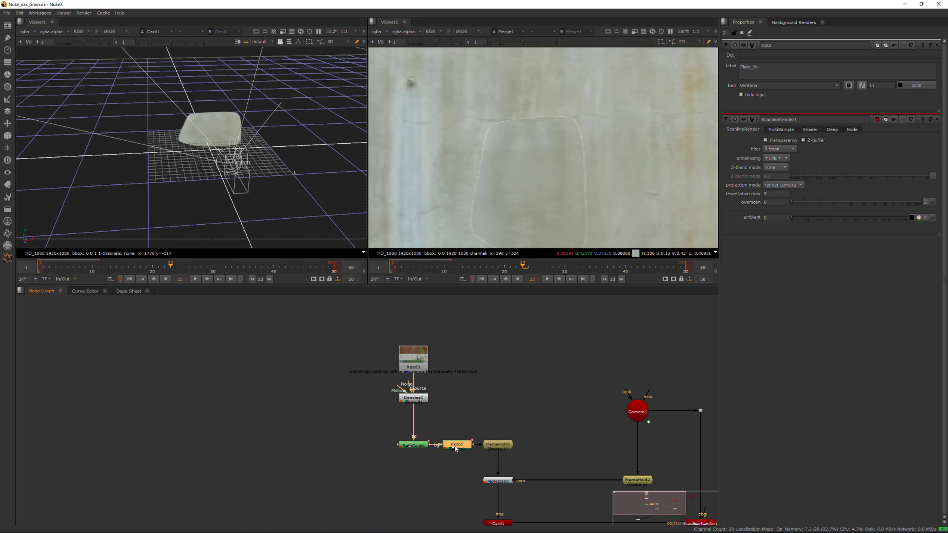
double_click(462, 448)
- Enable Auto Alpha on Read3 and inspect the patch's edge in the merged image
click(413, 368)
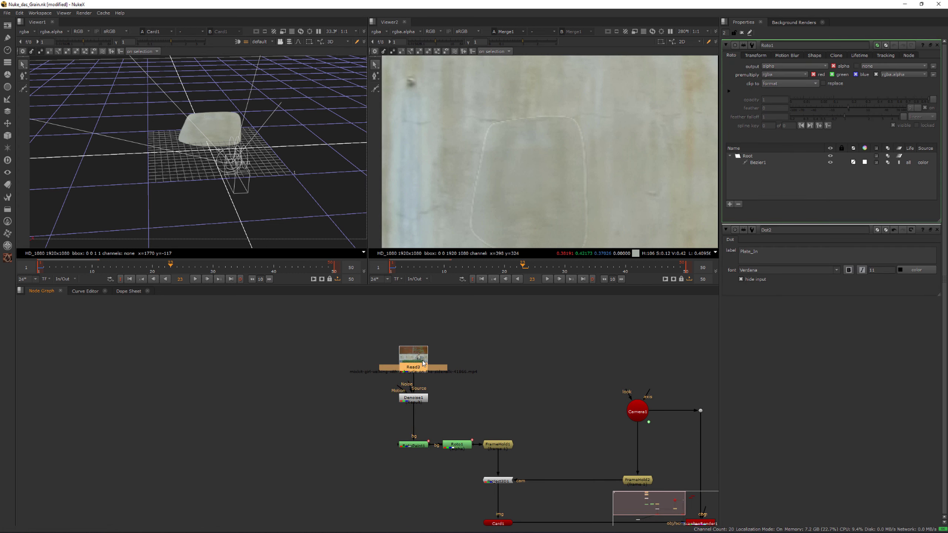
scroll(413, 368, up, 10)
scroll(398, 361, down, 5)
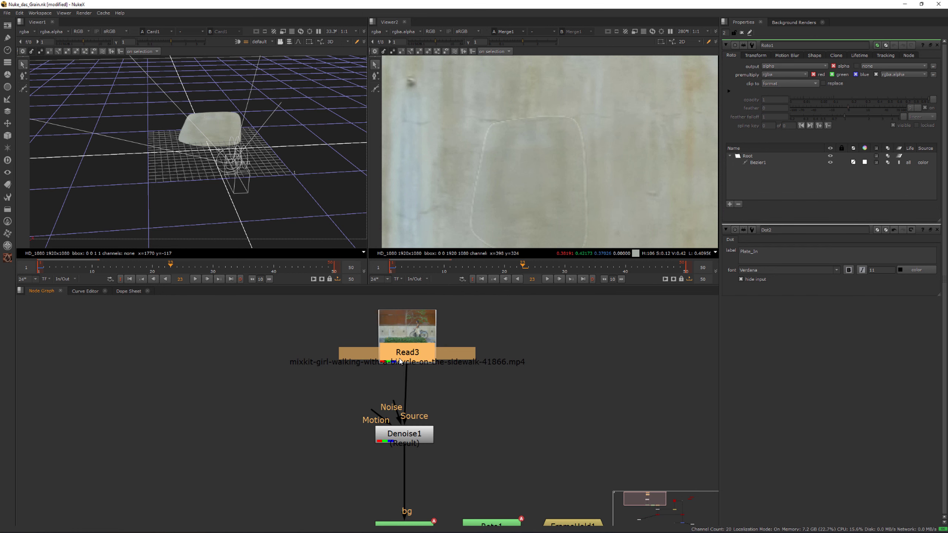
double_click(407, 362)
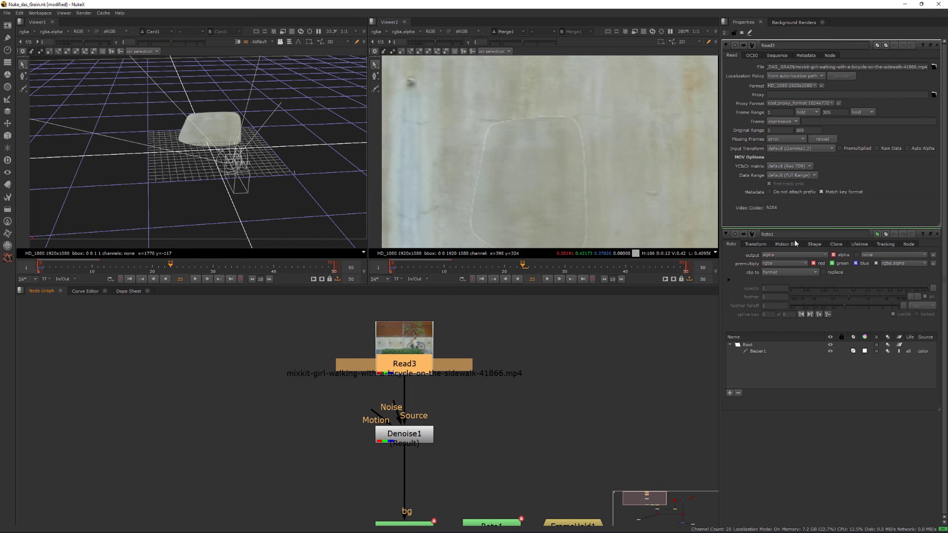
click(907, 148)
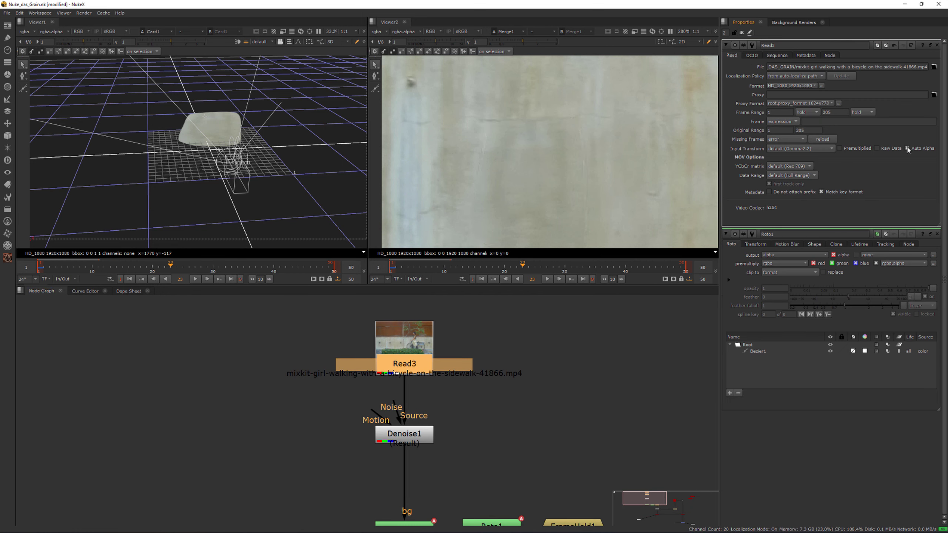
click(908, 147)
scroll(500, 161, up, 3)
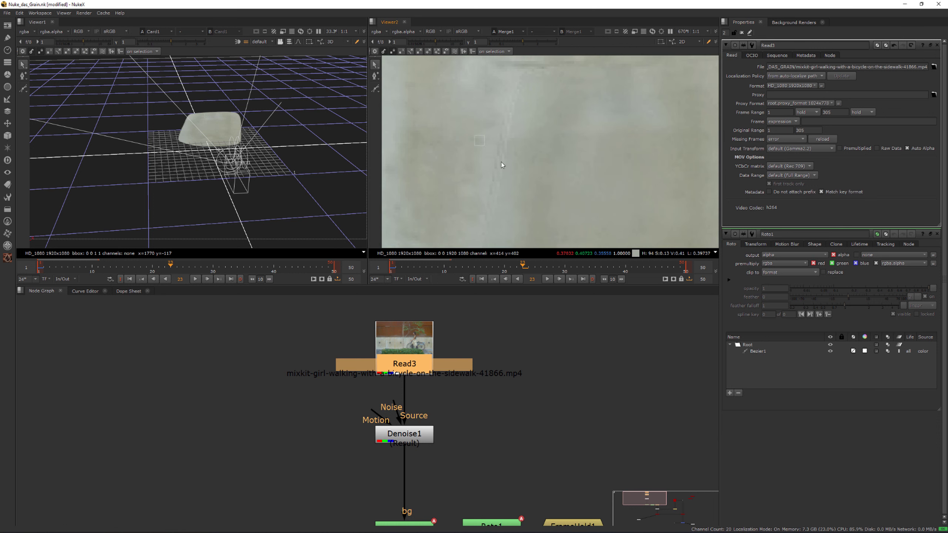
scroll(509, 165, up, 3)
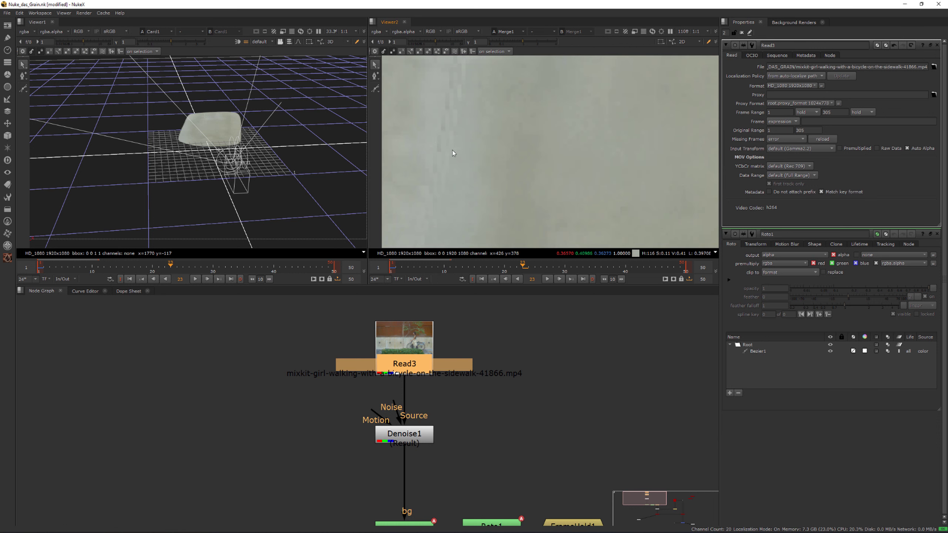
middle_drag(429, 125, 537, 171)
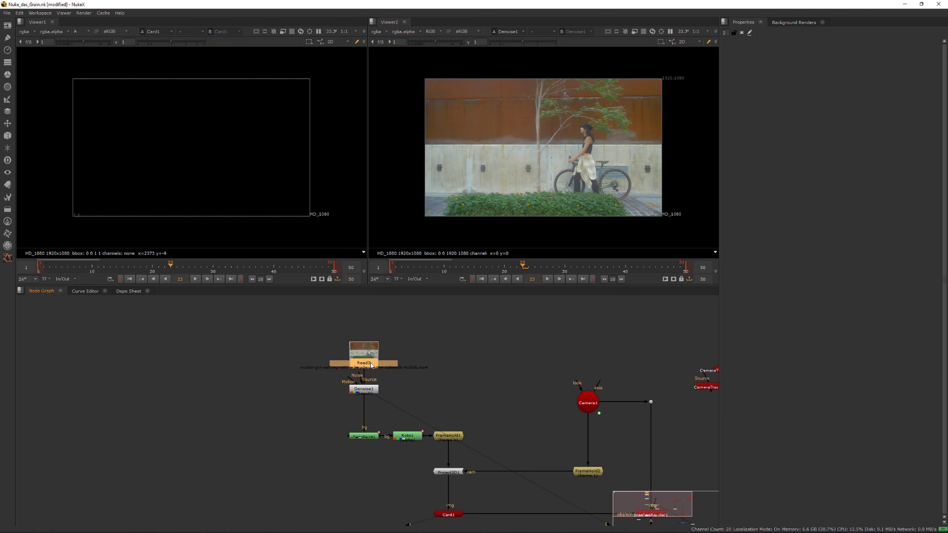
- Reopen Read3's properties to review Auto Alpha, and show Roto1's alpha in Viewer1
scroll(371, 365, up, 3)
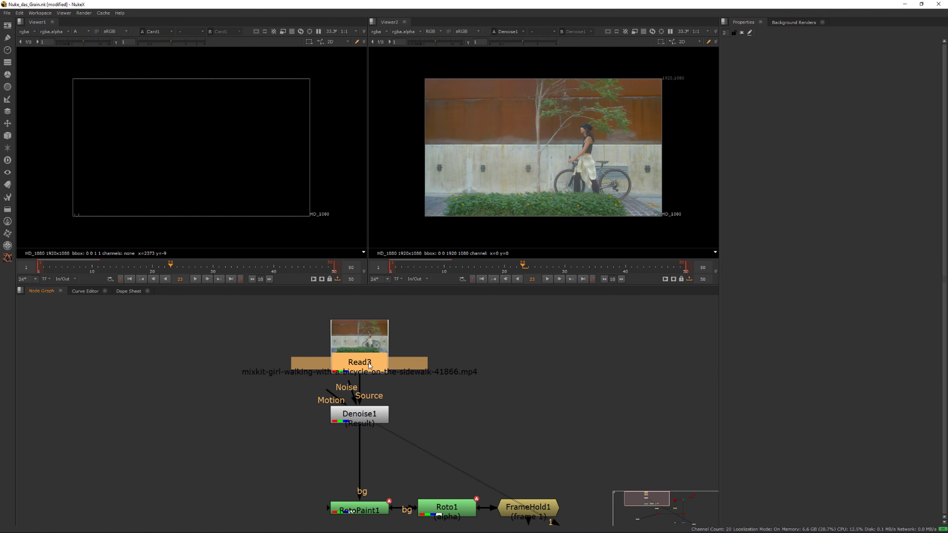
double_click(372, 362)
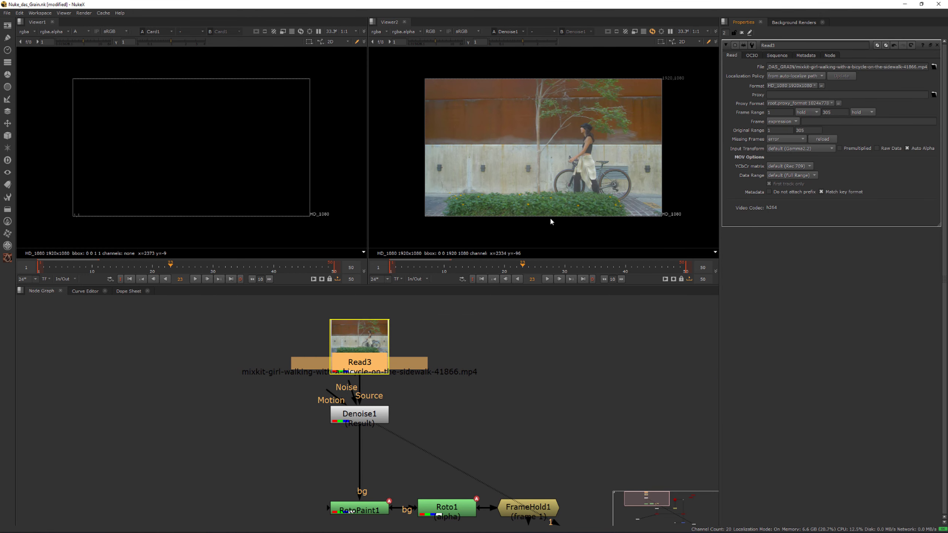
middle_drag(237, 179, 240, 170)
middle_drag(465, 523, 419, 456)
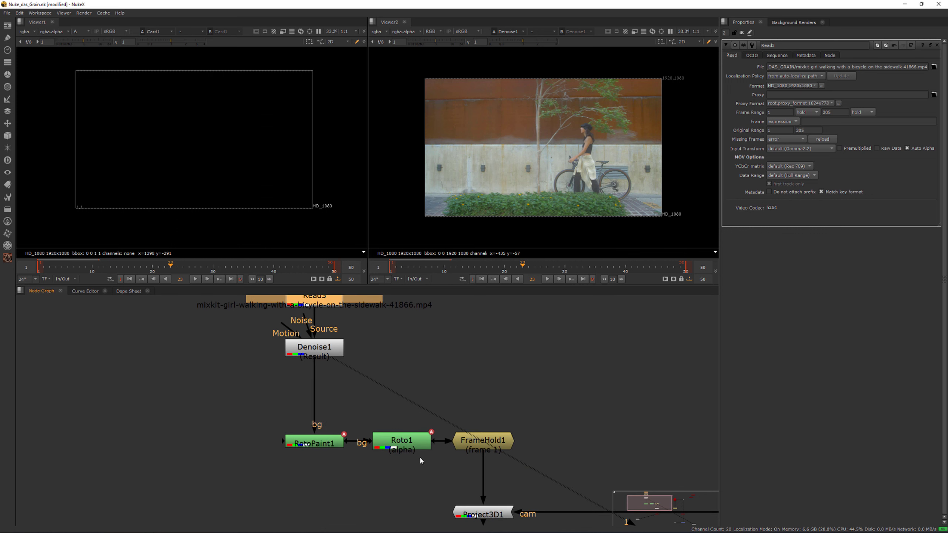
click(411, 445)
key(1)
scroll(465, 172, up, 4)
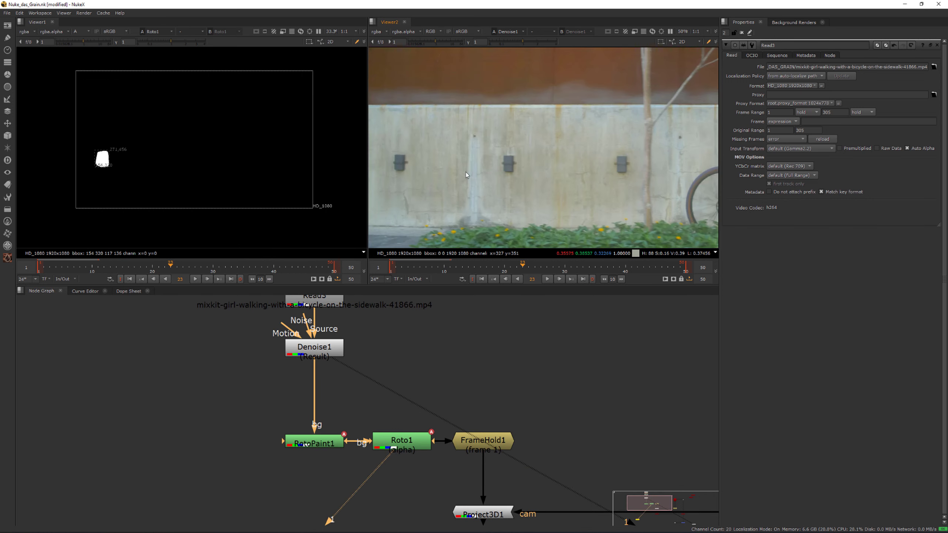
scroll(397, 366, down, 5)
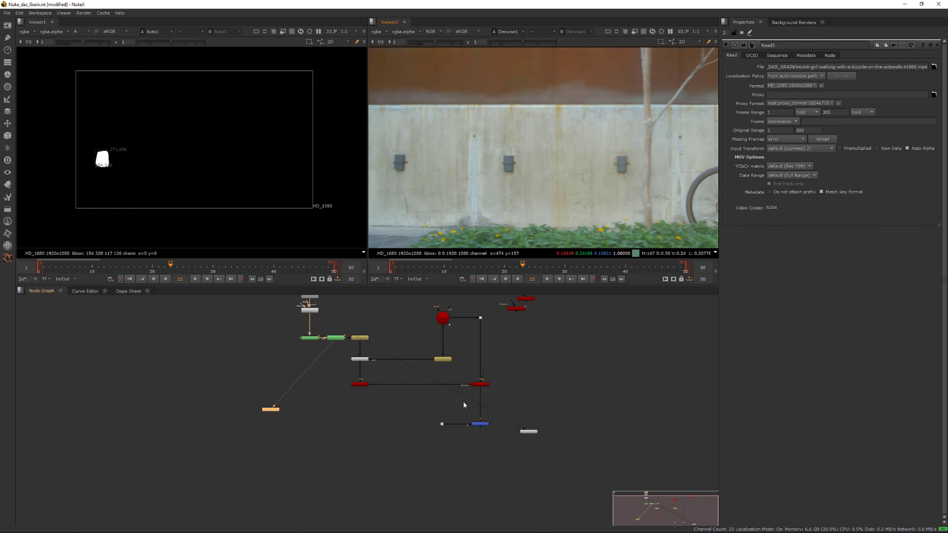
- Show Merge1 in Viewer2 and examine the patched wall area for remaining edge lines
drag(463, 400, 491, 440)
key(2)
middle_drag(360, 344, 458, 433)
scroll(458, 432, up, 1)
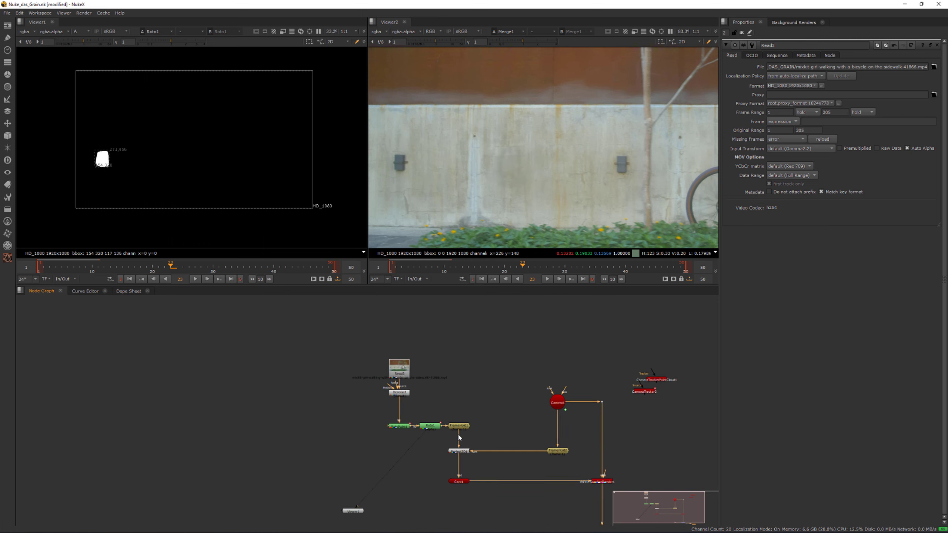
scroll(484, 445, up, 4)
middle_drag(403, 412, 439, 332)
scroll(495, 212, up, 4)
scroll(507, 163, up, 5)
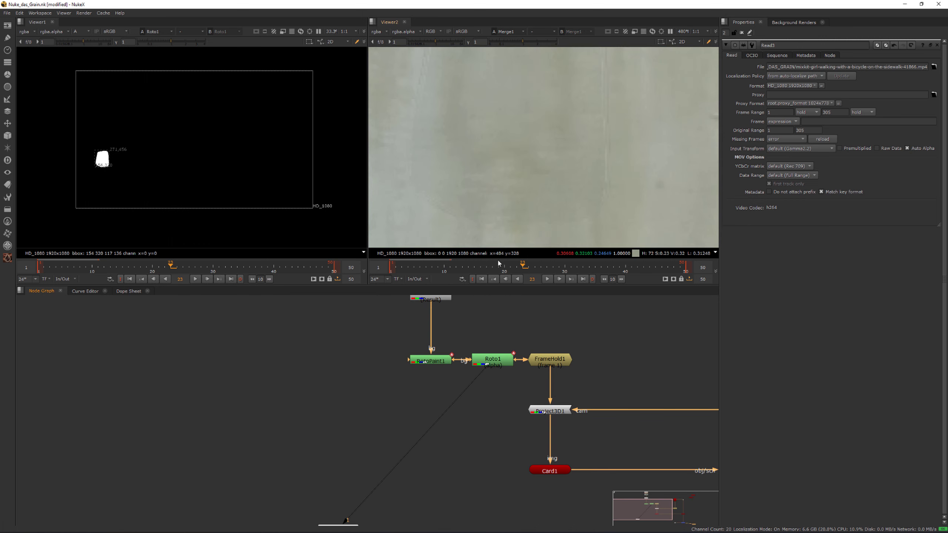
scroll(478, 376, down, 2)
- Add an unconnected Merge node, then extract Roto1 from the pipe between RotoPaint1 and FrameHold1 and set it aside
click(475, 392)
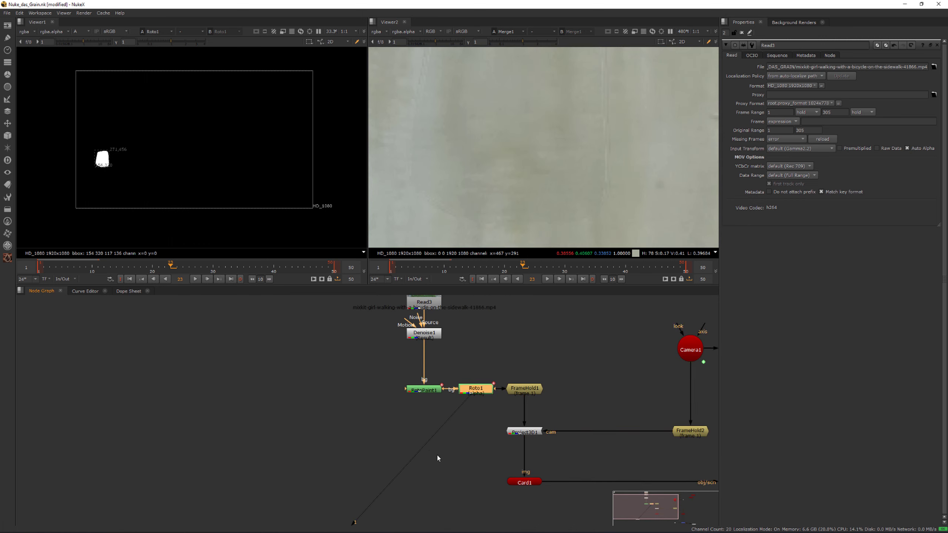
click(437, 455)
key(m)
drag(439, 455, 468, 443)
click(476, 391)
key(ctrl+shift+x)
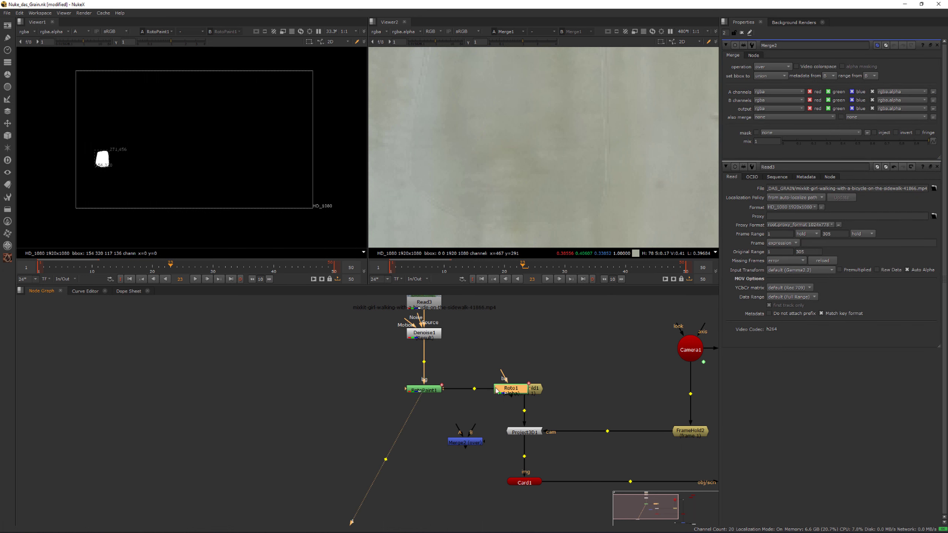
drag(496, 391, 336, 420)
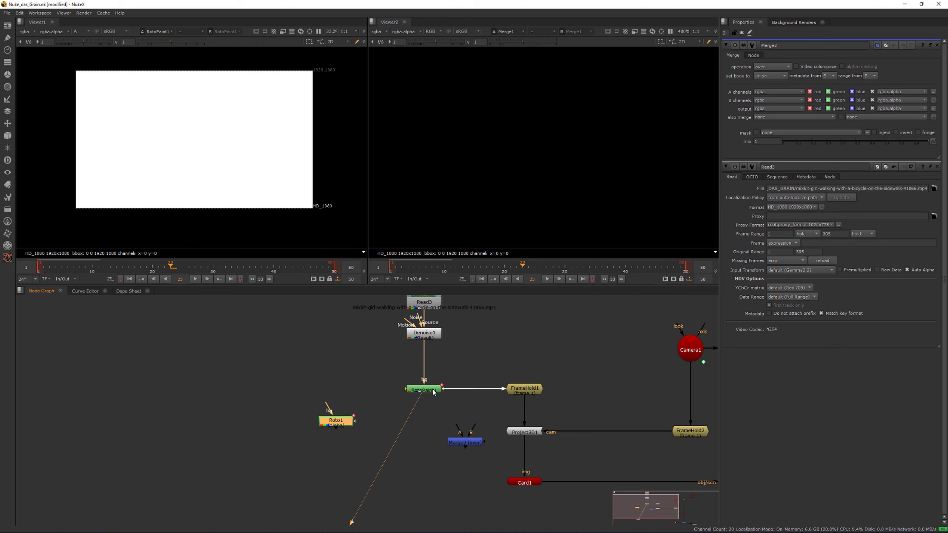
- Insert the new Merge between FrameHold1 and Project3D1 and connect Roto1 to its A input
drag(467, 443, 520, 409)
drag(462, 405, 439, 423)
click(533, 416)
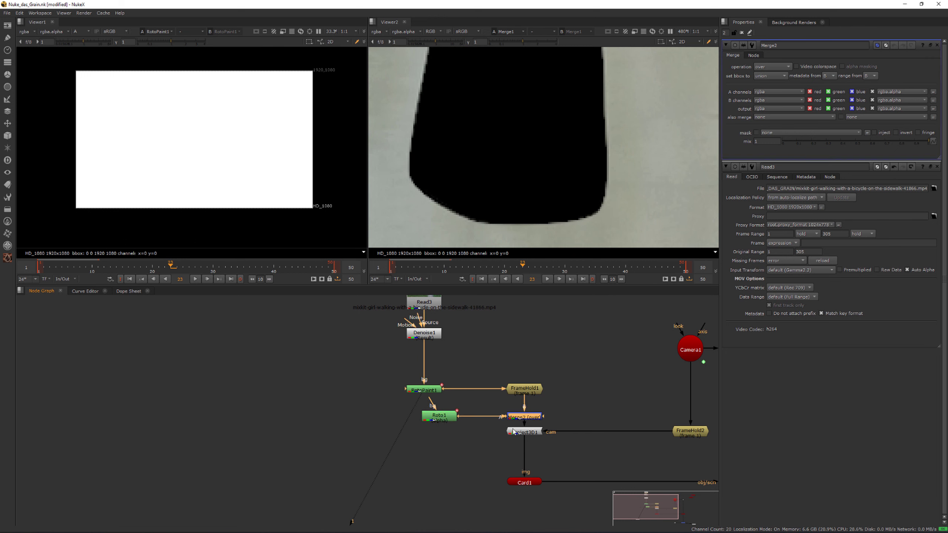
- Set Merge2's operation to mask and view its output in Viewer2
click(769, 69)
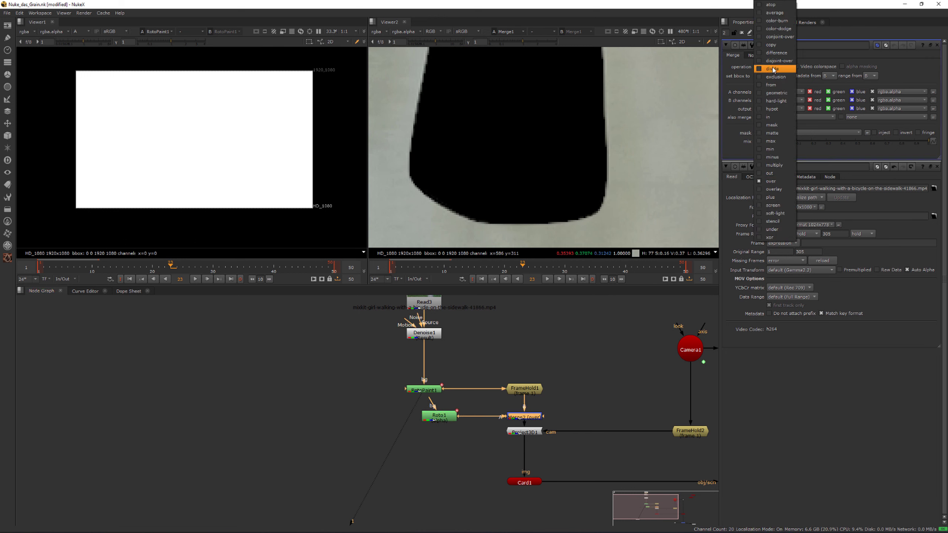
click(775, 126)
scroll(529, 138, down, 5)
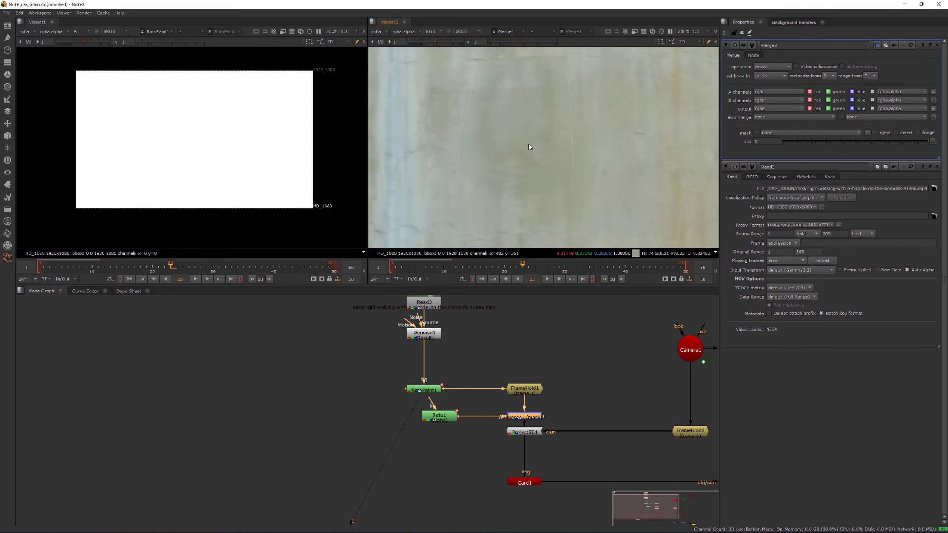
key(1)
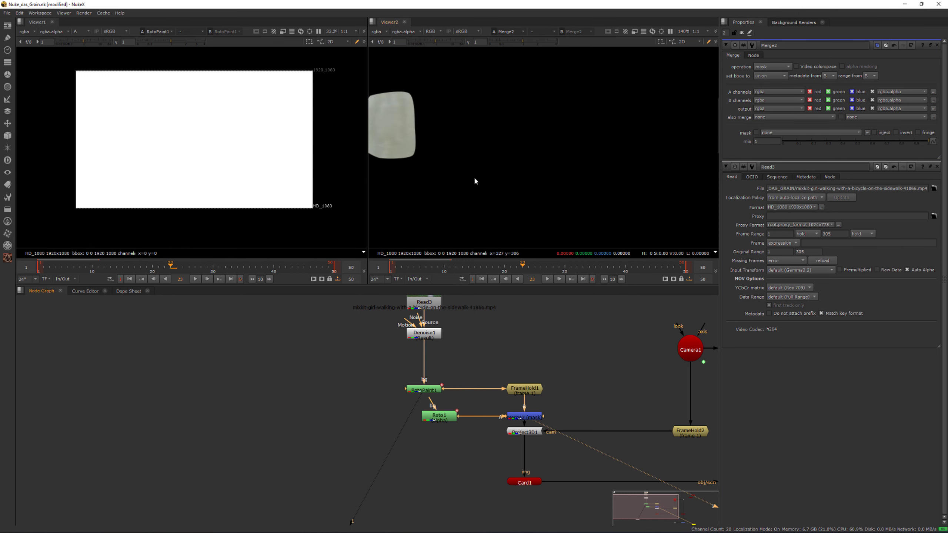
- Show Merge1's output in Viewer2 and save the script
key(1)
scroll(596, 391, down, 3)
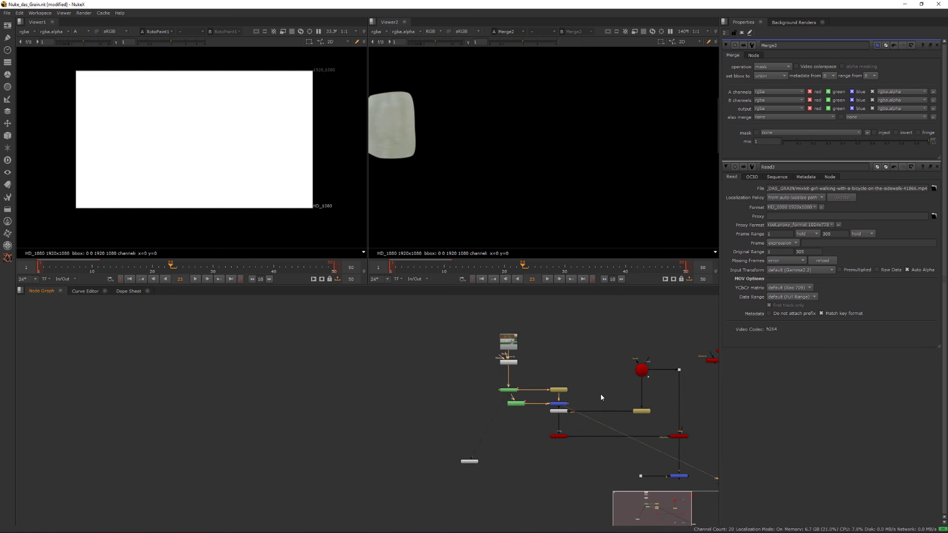
middle_drag(600, 393, 452, 354)
drag(509, 421, 546, 444)
key(1)
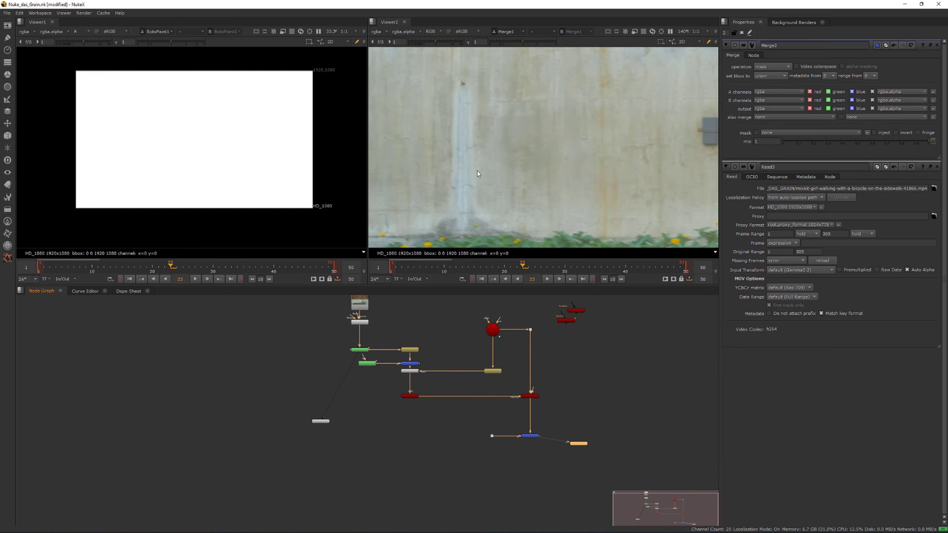
key(ctrl+s)
- Move the Read3, Denoise1, RotoPaint1, Roto1, FrameHold1 and Merge2 nodes upward together to leave a gap above Project3D1
scroll(409, 357, up, 3)
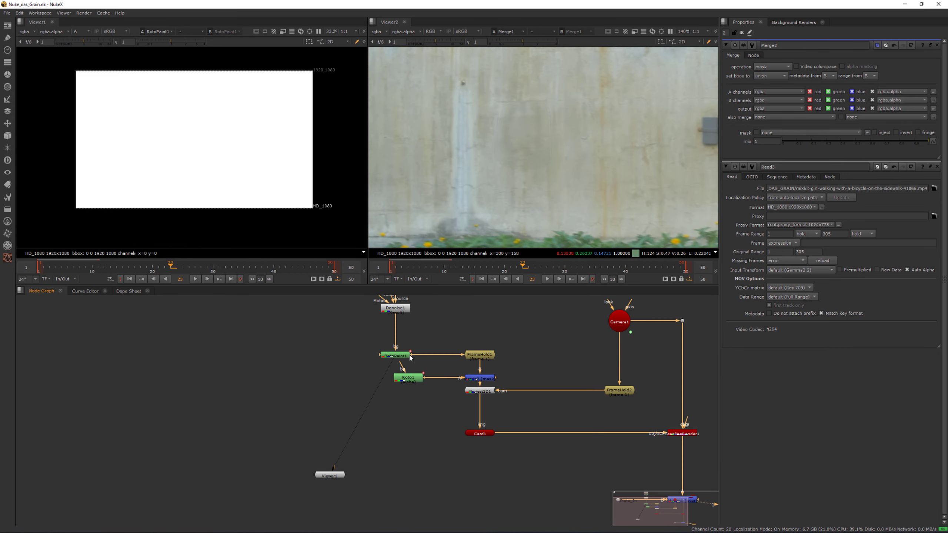
middle_drag(409, 358, 469, 411)
click(455, 431)
drag(413, 317, 548, 399)
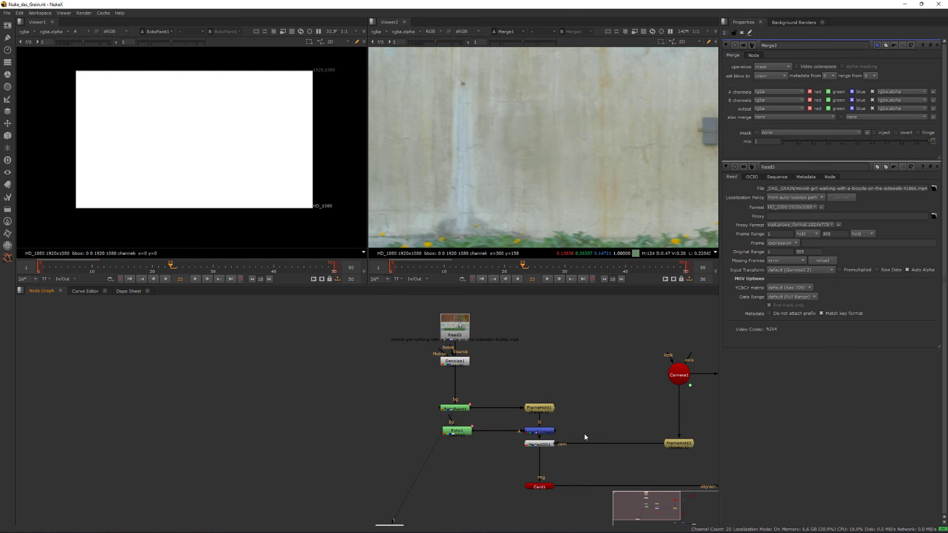
drag(583, 438, 421, 335)
drag(539, 412, 539, 382)
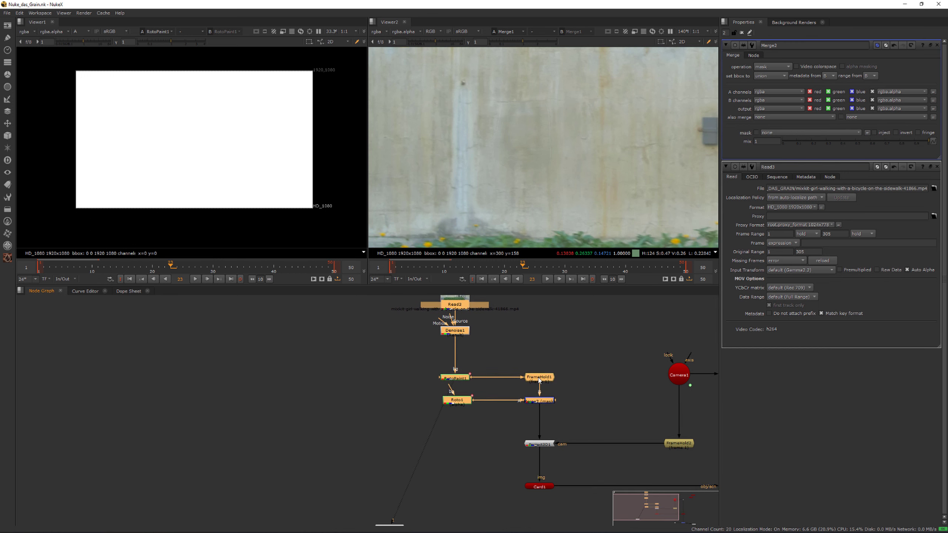
click(582, 389)
- Set Roto1's premultiply option to none
scroll(449, 400, up, 2)
scroll(449, 398, up, 1)
drag(406, 384, 483, 411)
double_click(471, 405)
click(785, 76)
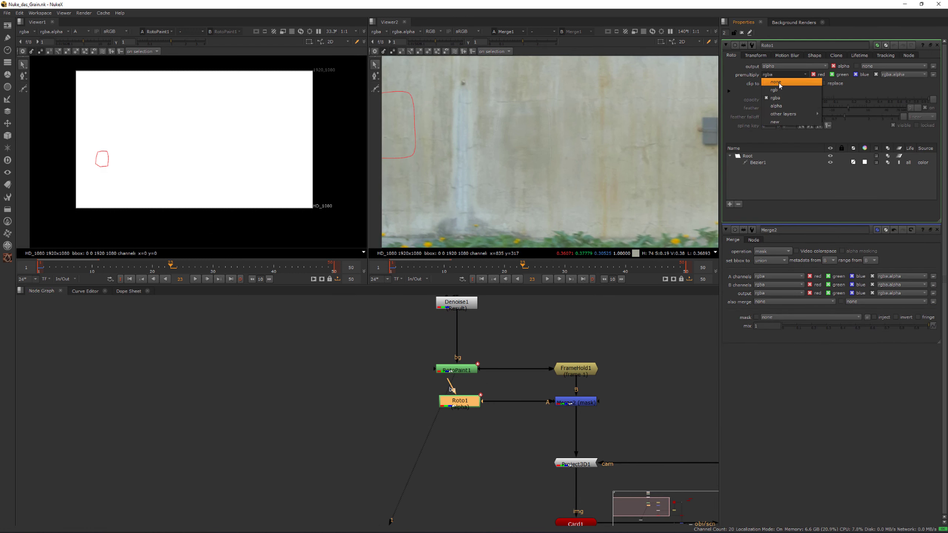
click(783, 82)
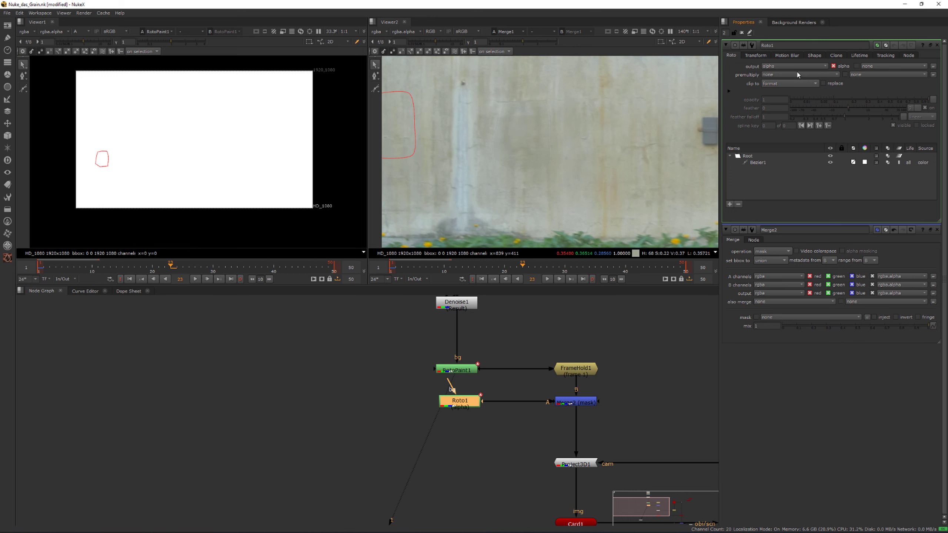
- View Merge2's masked patch in Viewer2 and switch the viewer back to Merge1
drag(553, 390, 616, 417)
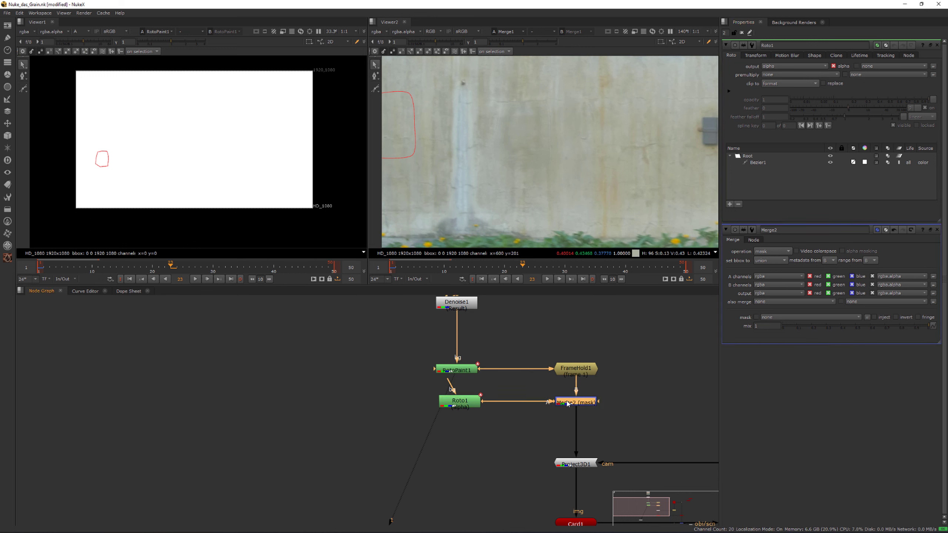
key(1)
key(f)
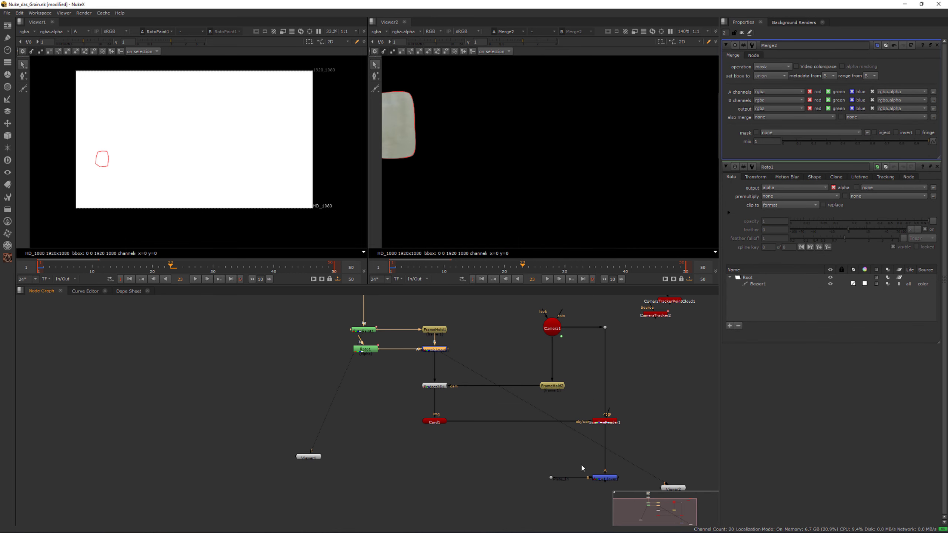
drag(581, 465, 614, 482)
key(1)
- Select all points of Roto1's Bezier around the patch and expand its feather outward by two increments
middle_drag(410, 365, 469, 417)
scroll(421, 396, up, 2)
double_click(429, 404)
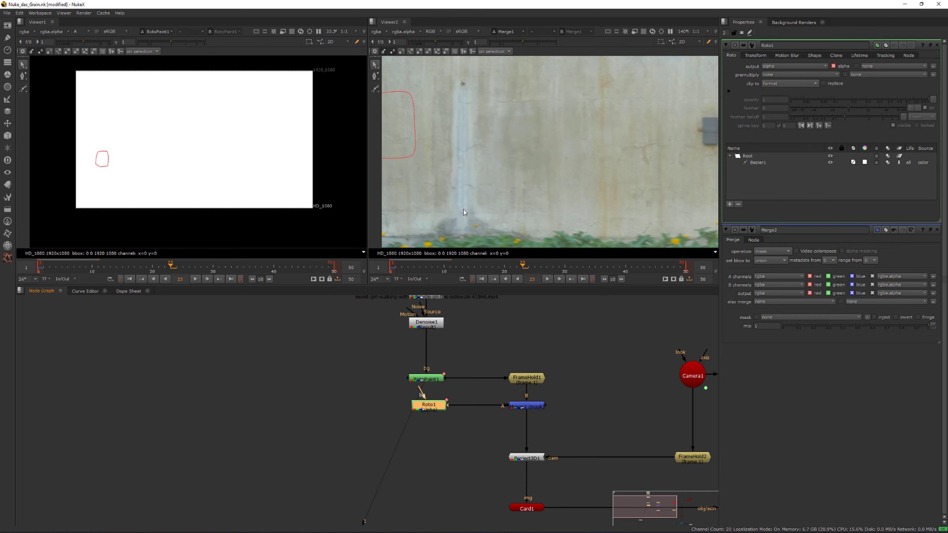
middle_drag(541, 148, 643, 167)
drag(537, 98, 414, 196)
key(e)
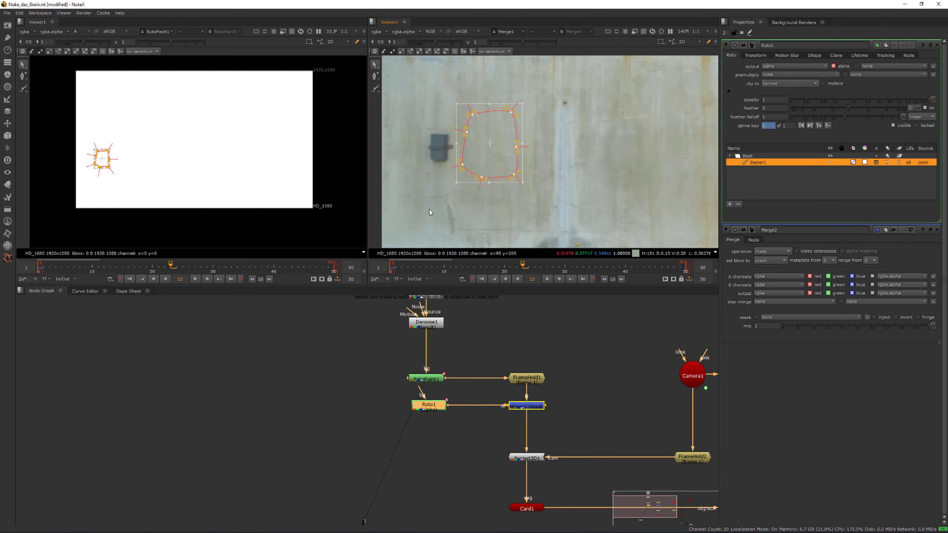
key(e)
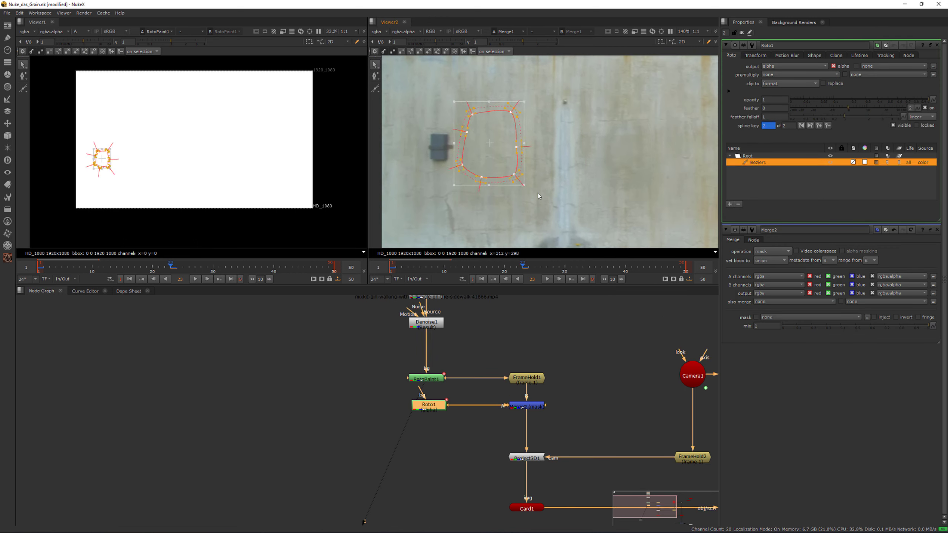
- Close all node properties and examine the patched wall area in Viewer2 in full colour and in the red channel
click(597, 112)
scroll(628, 211, up, 3)
middle_drag(605, 146, 536, 171)
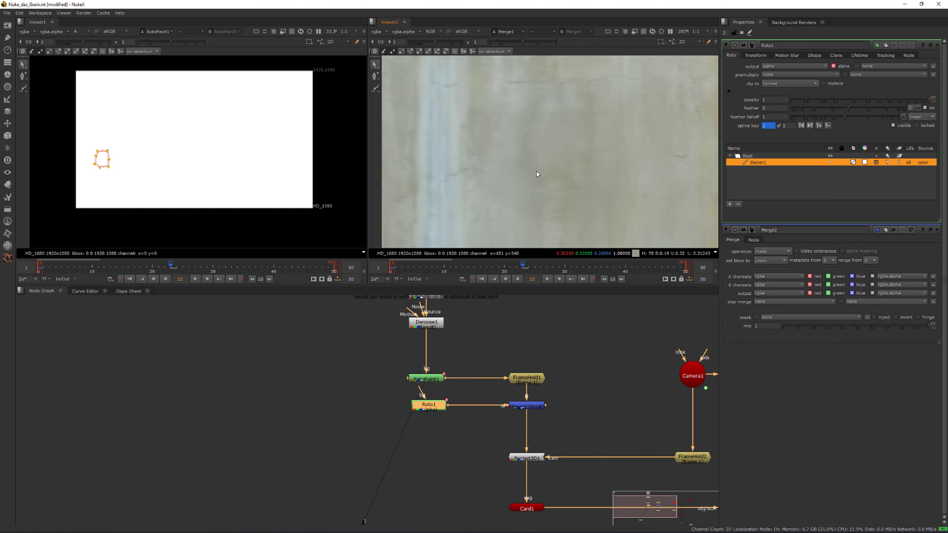
click(743, 33)
scroll(510, 176, up, 3)
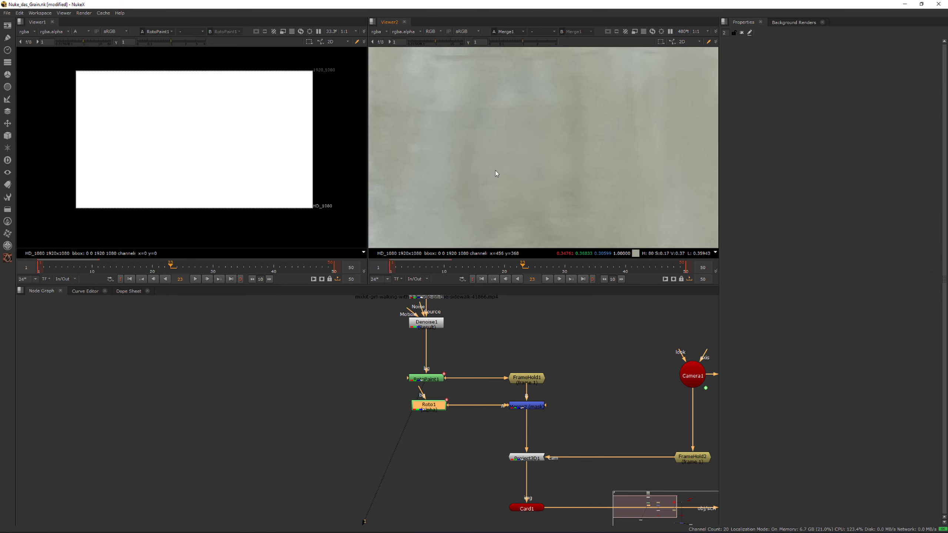
key(r)
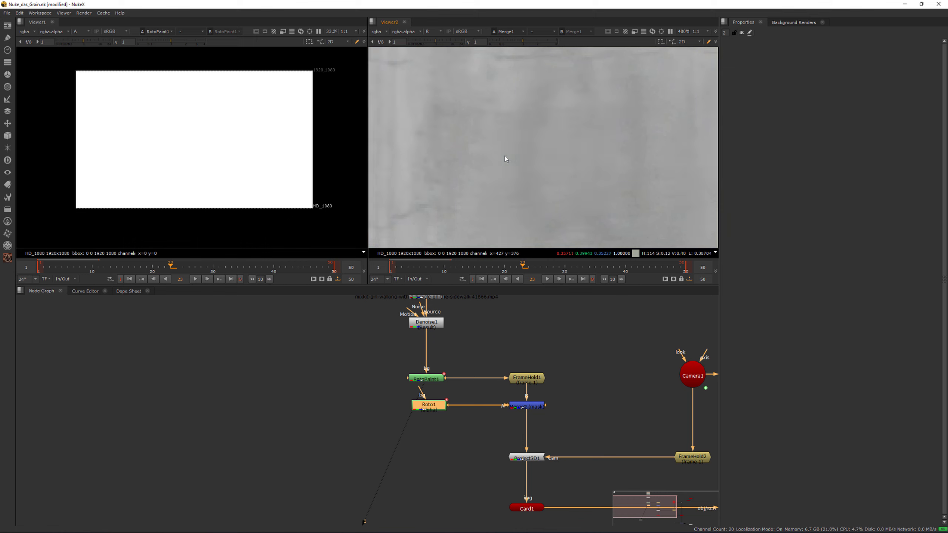
key(r)
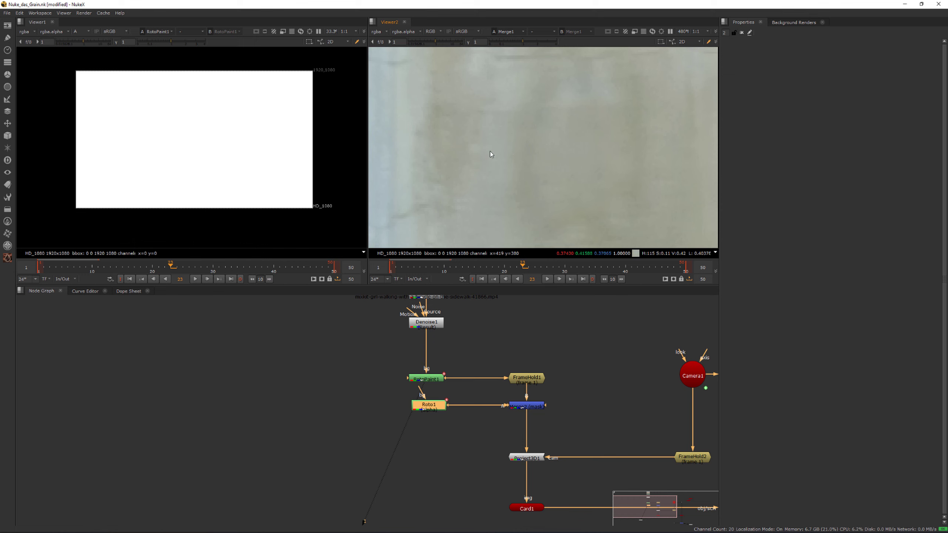
scroll(513, 164, down, 5)
scroll(536, 389, down, 3)
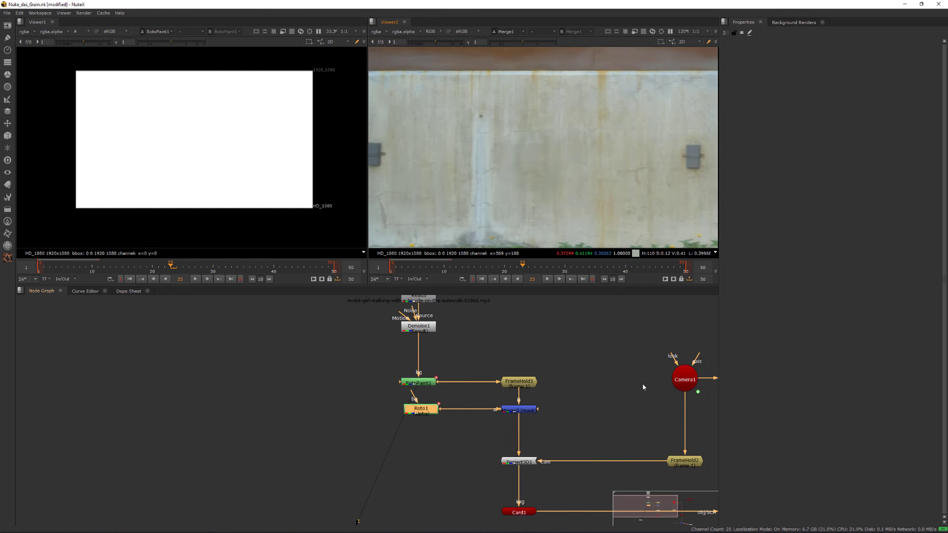
- Compare the original Read3 footage with Merge1 in Viewer2, zoomed in on the removed fixture's area
click(445, 350)
key(1)
scroll(531, 188, up, 8)
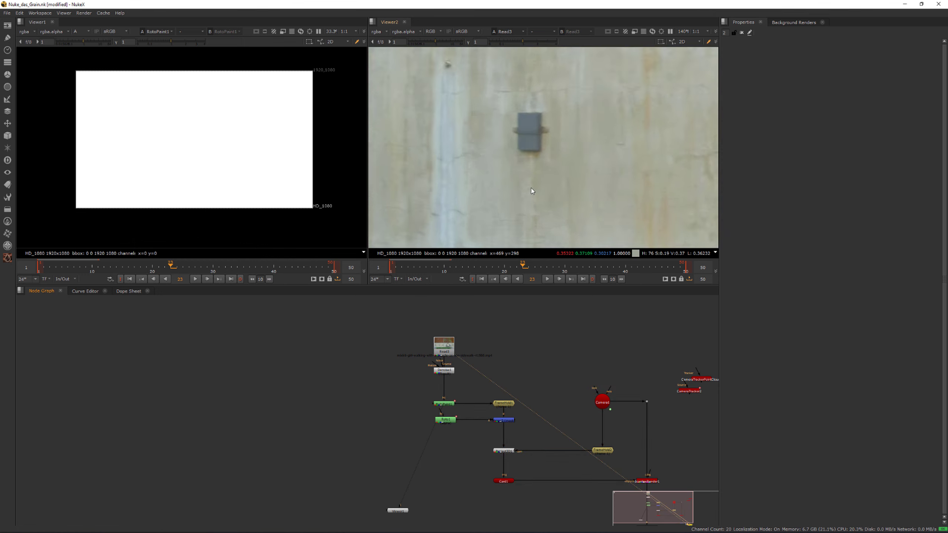
scroll(536, 476, down, 3)
middle_drag(536, 476, 447, 335)
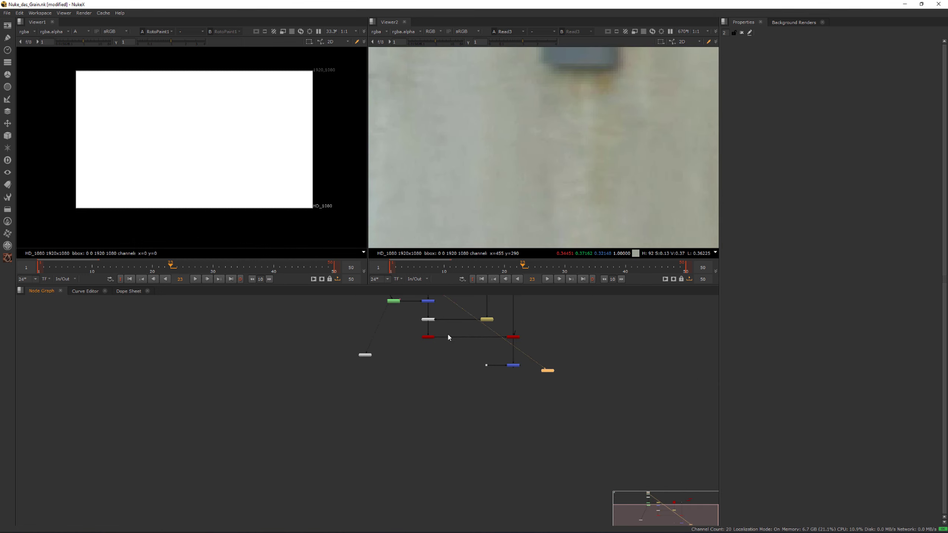
click(509, 364)
key(1)
scroll(548, 207, up, 1)
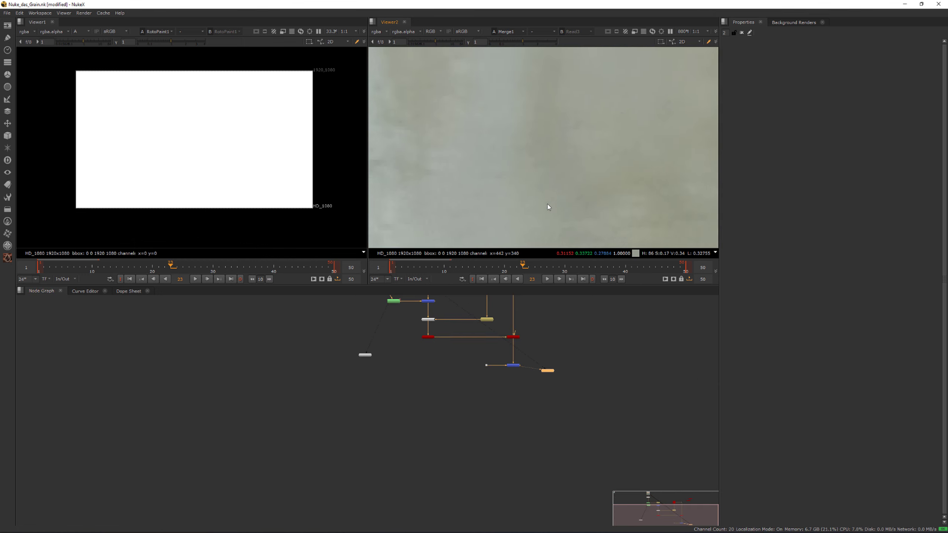
middle_drag(548, 205, 544, 213)
key(2)
key(1)
key(2)
key(1)
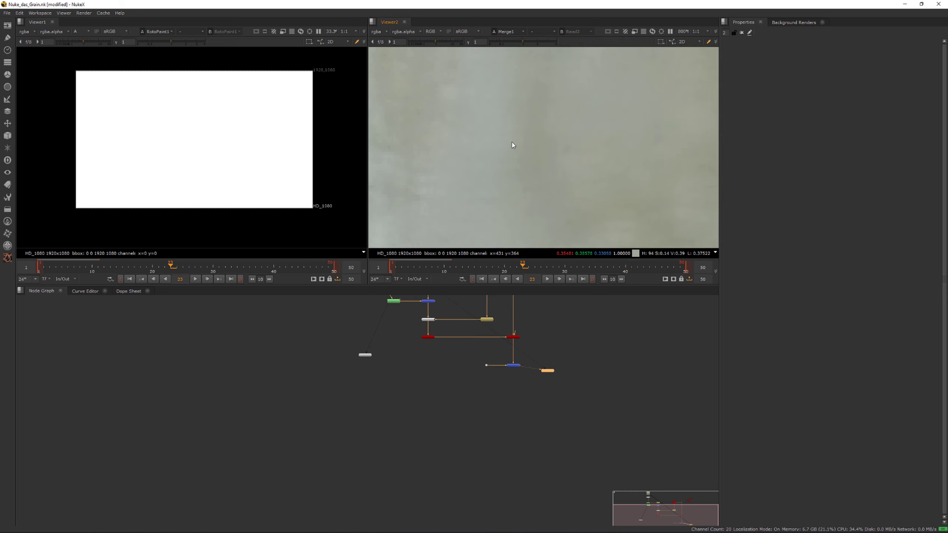
- Switch Viewer2 to the blue channel and compare the full frame of Merge1 with Read3
key(b)
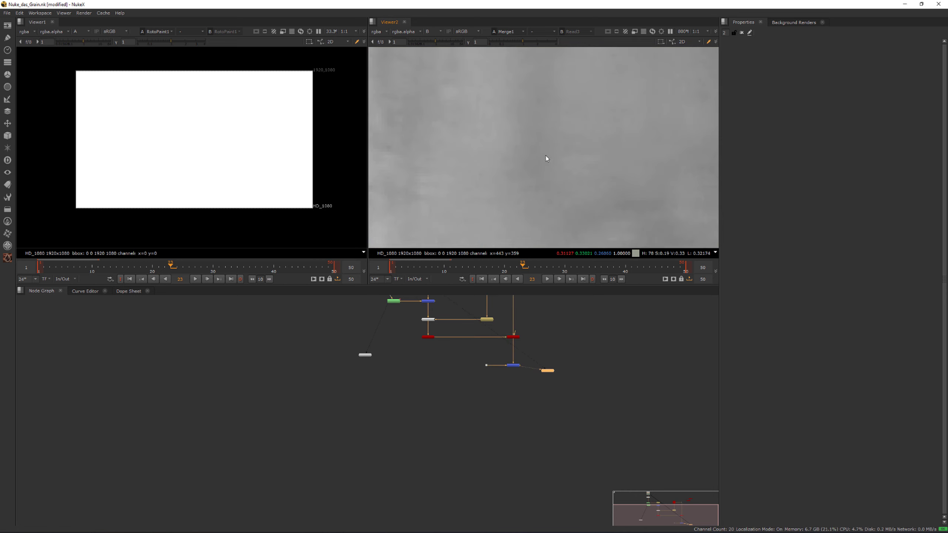
key(b)
key(b)
middle_drag(517, 391, 531, 430)
key(f)
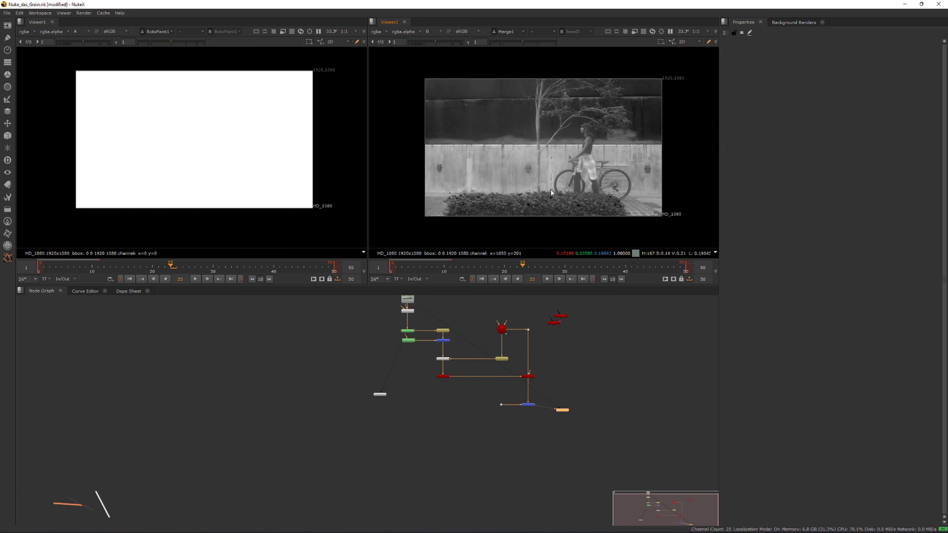
key(2)
scroll(456, 176, up, 1)
middle_drag(511, 373, 513, 396)
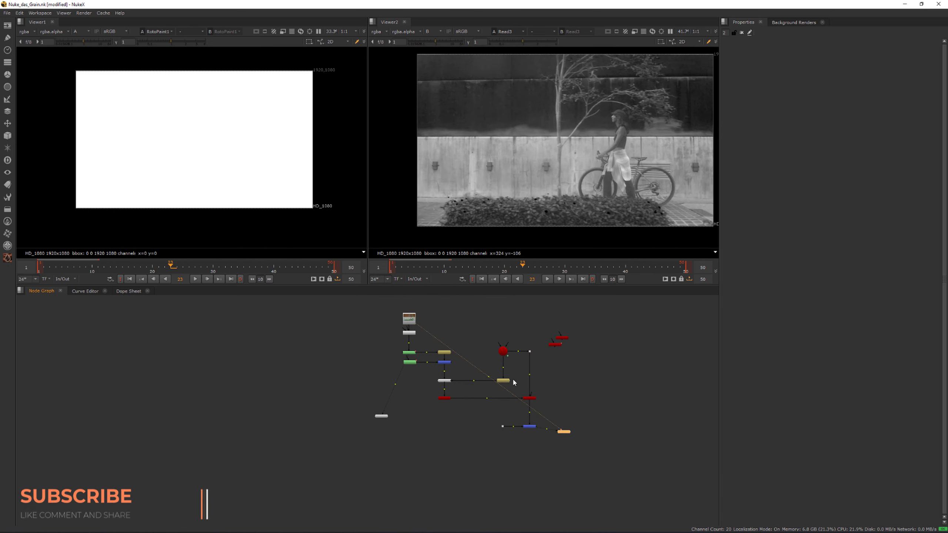
- Save the script and make the node graph area slightly taller
drag(547, 285, 548, 227)
middle_drag(510, 332, 497, 368)
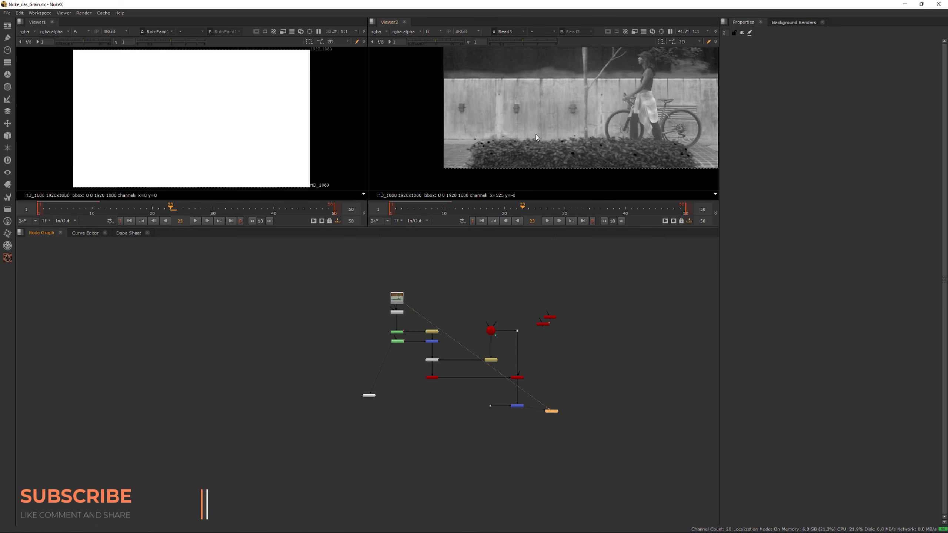
drag(516, 227, 510, 275)
scroll(500, 321, up, 4)
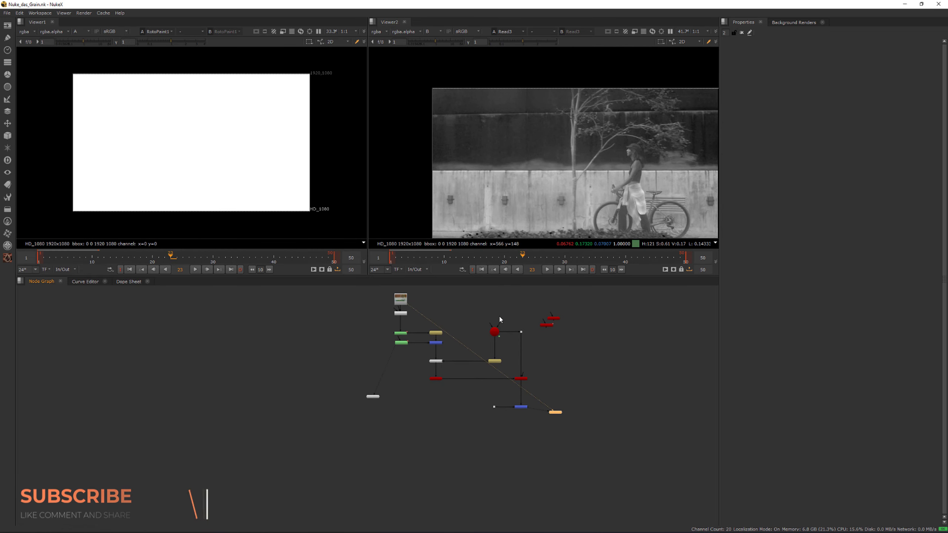
- Disconnect Viewer2 from Read3 and open the node search in the empty area below Merge1
click(577, 407)
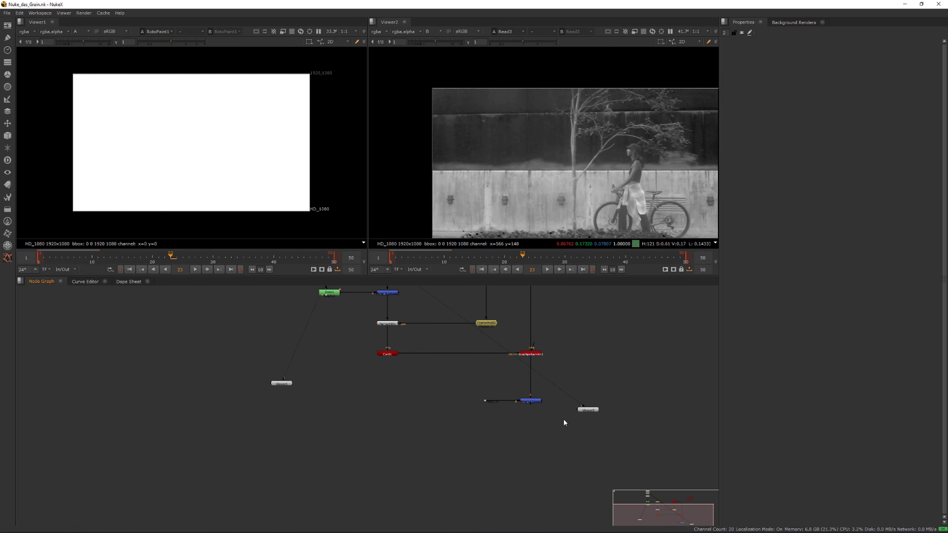
drag(582, 405, 646, 416)
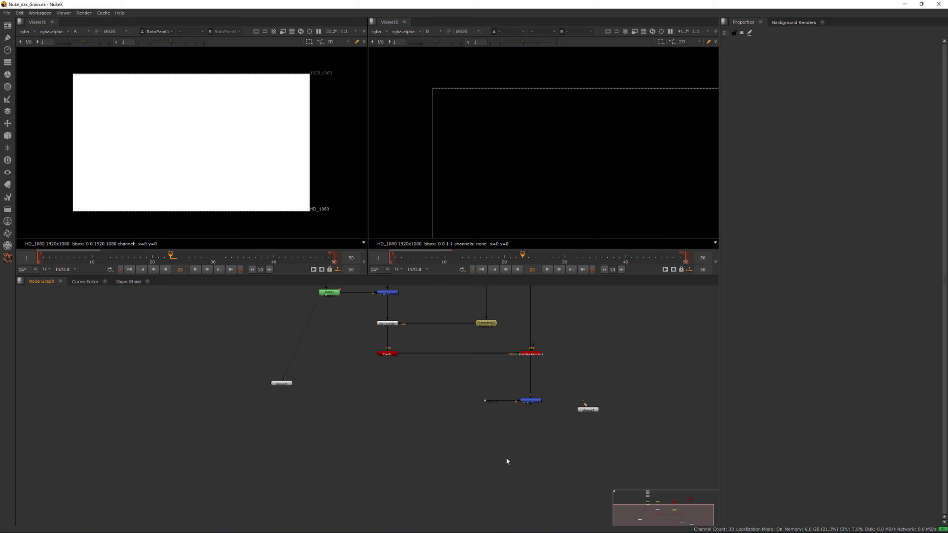
key(Tab)
text(dis)
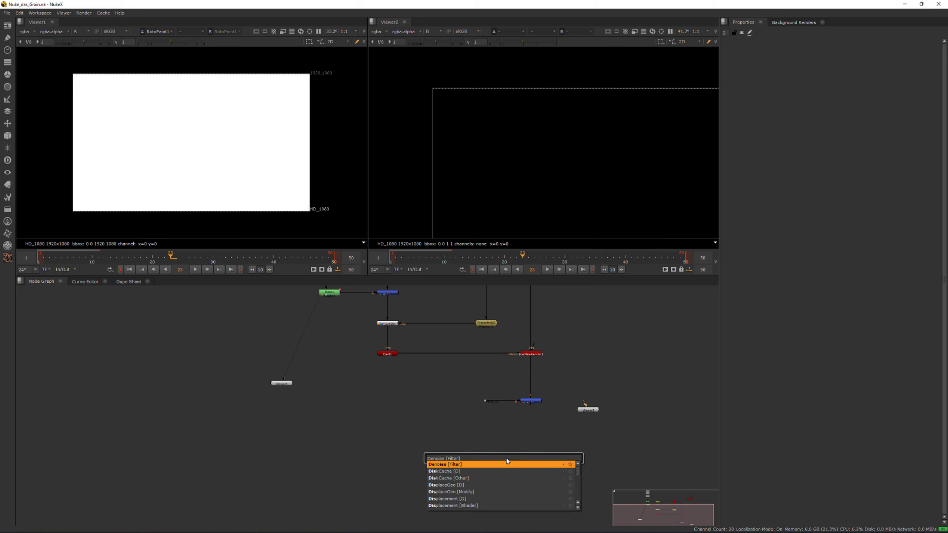
key(Down)
key(Down)
key(BackSpace)
key(BackSpace)
key(BackSpace)
key(BackSpace)
key(BackSpace)
key(BackSpace)
key(BackSpace)
key(BackSpace)
key(BackSpace)
key(BackSpace)
key(BackSpace)
key(BackSpace)
key(BackSpace)
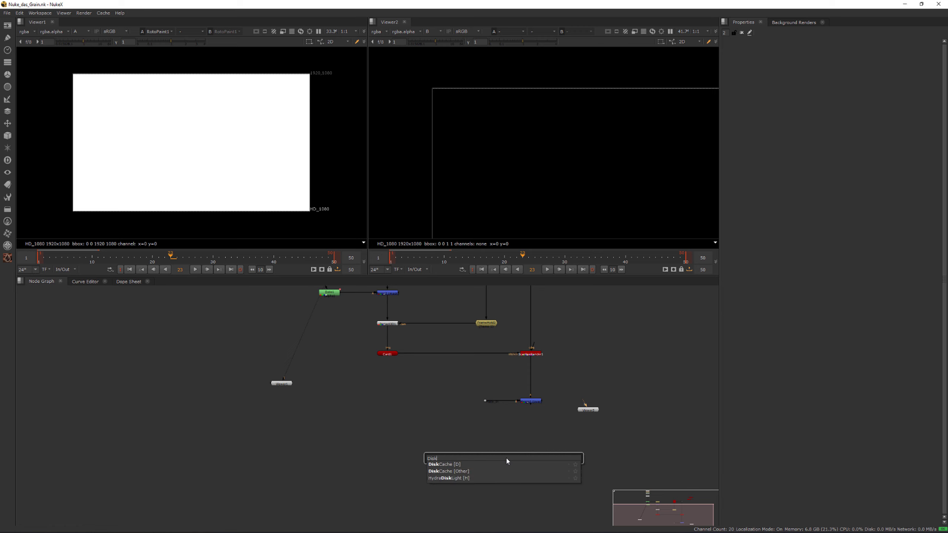
key(BackSpace)
key(BackSpace)
key(BackSpace)
key(BackSpace)
- Add an unconnected Difference keyer node below Merge1
text(diff)
key(Down)
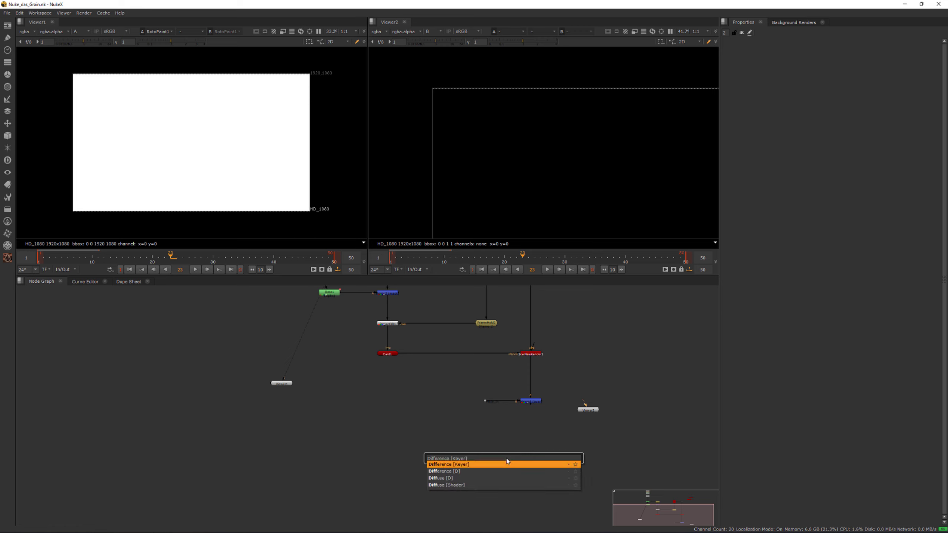
key(Return)
middle_drag(506, 456, 512, 463)
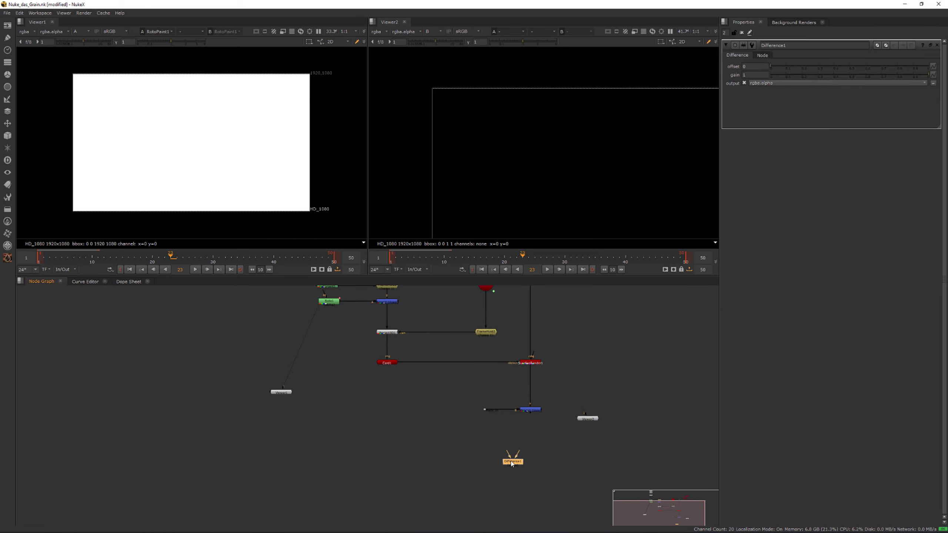
- Connect the Difference node's A input to the Plate_In dot and show that dot in Viewer2
scroll(503, 447, up, 3)
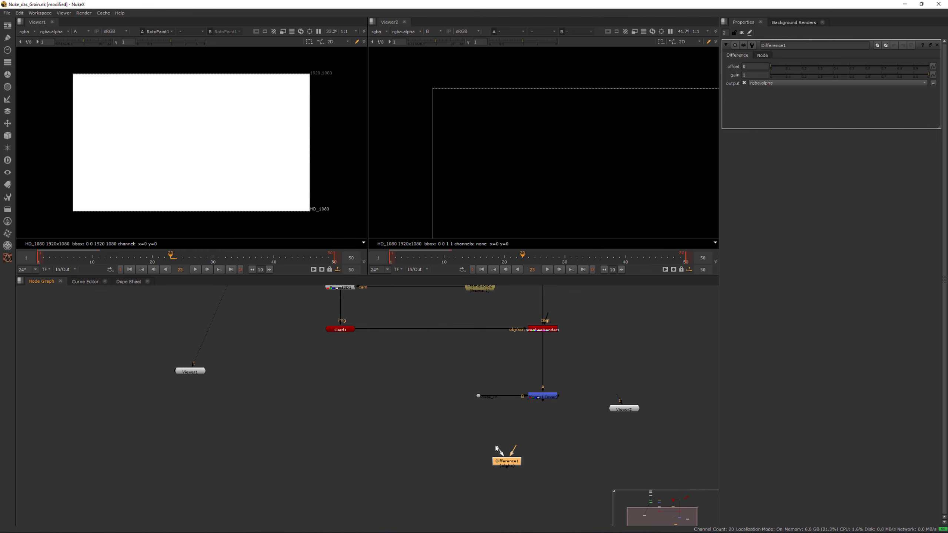
drag(479, 398, 479, 396)
double_click(479, 395)
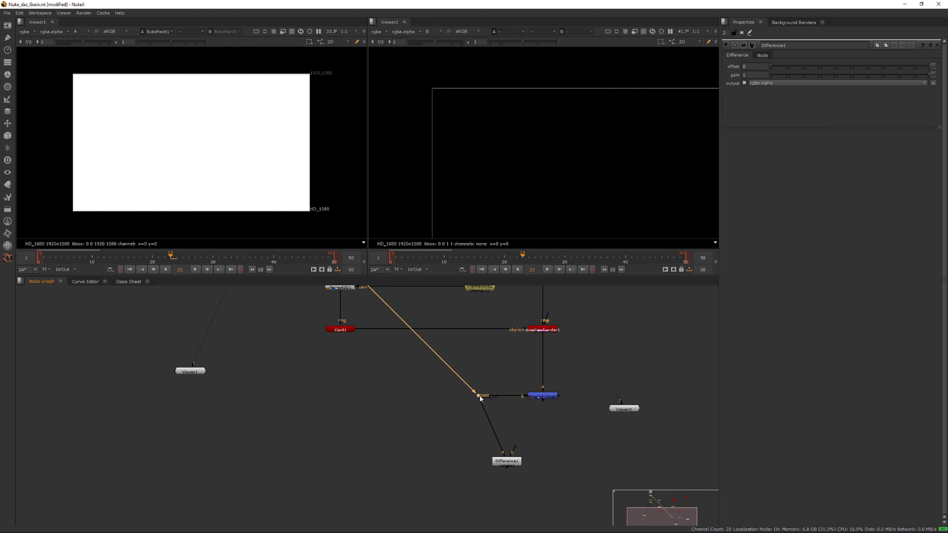
key(1)
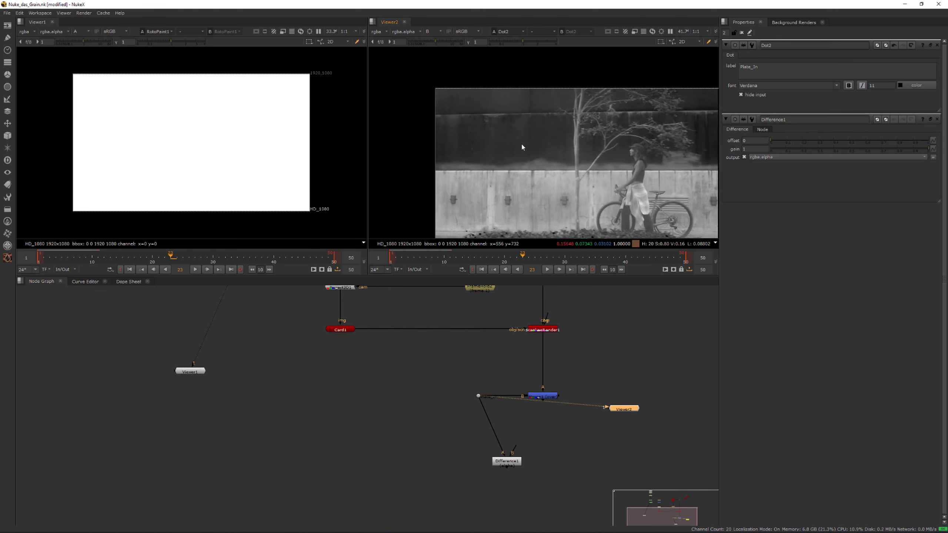
- Connect the Difference node's B input to Merge1 and show Merge1 in Viewer2
key(b)
drag(534, 440, 541, 396)
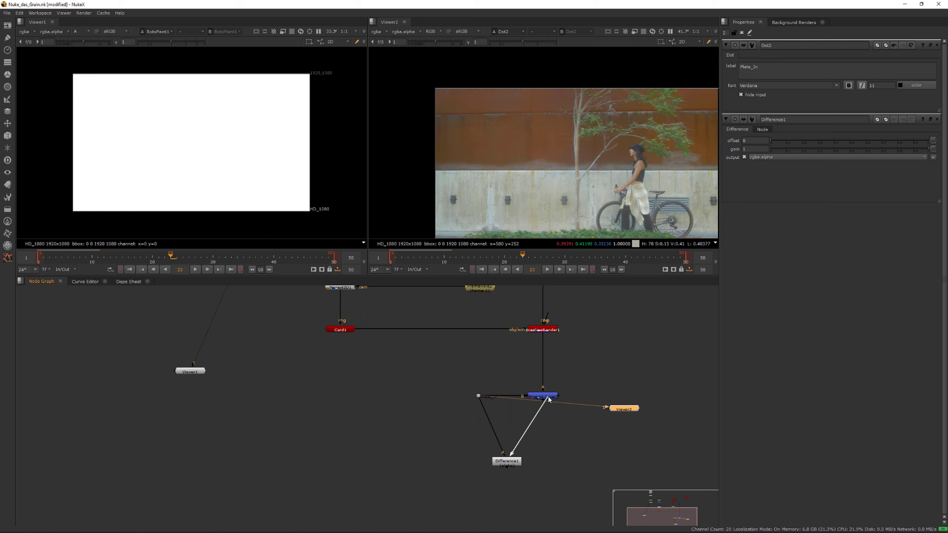
click(542, 397)
key(1)
key(a)
key(a)
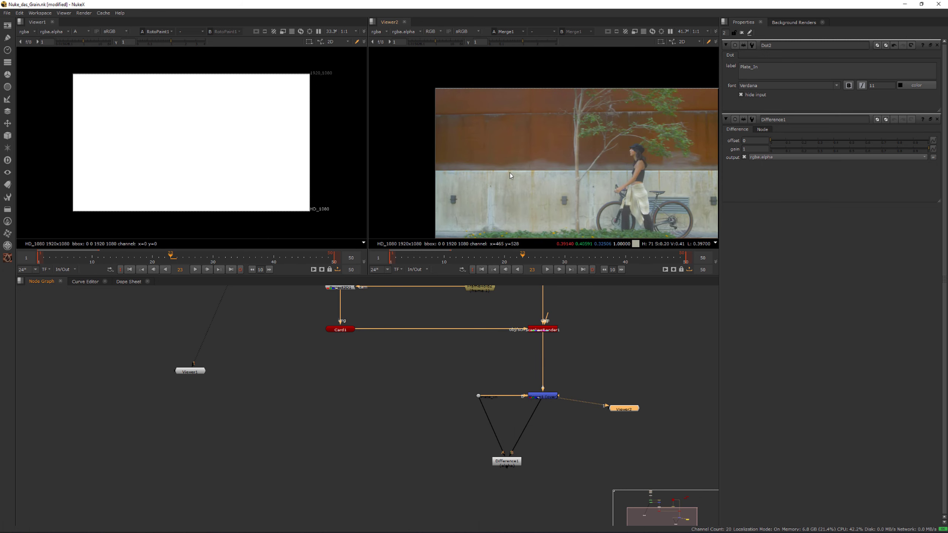
- Place the Difference node directly beneath Merge1 and show its alpha channel in Viewer2
scroll(509, 172, up, 1)
drag(515, 465, 550, 423)
double_click(551, 437)
key(1)
key(a)
scroll(503, 207, up, 5)
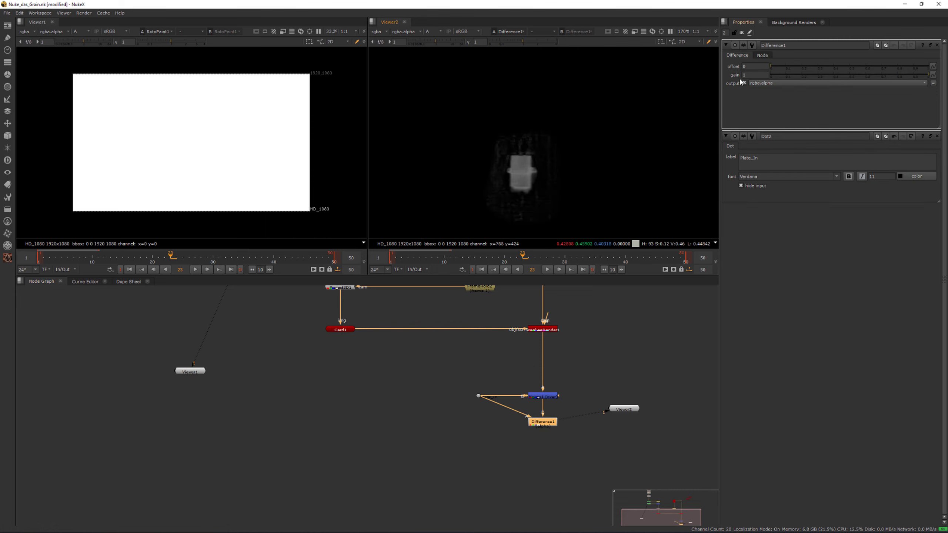
click(750, 75)
text(999999)
key(Return)
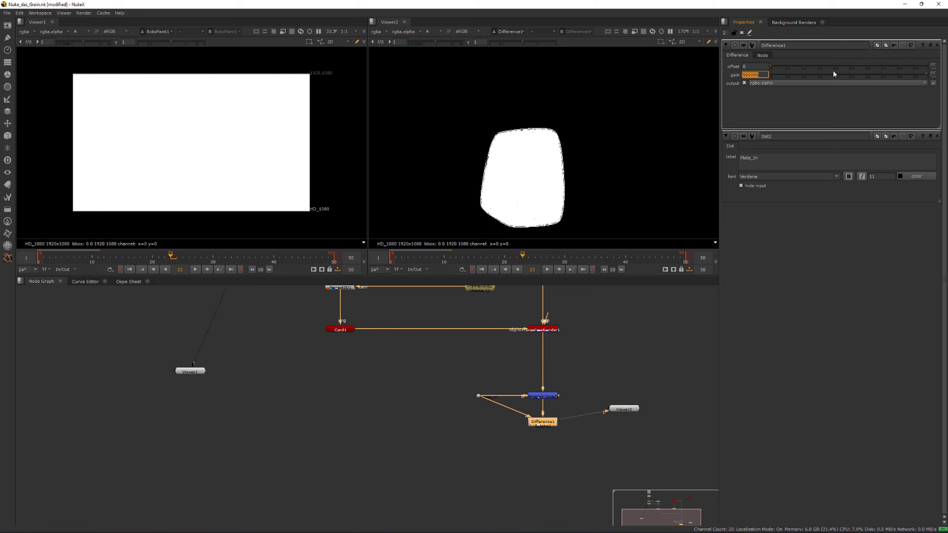
text(9999999999)
key(Return)
- Examine the edges of the difference matte in Viewer2, then return to the full colour frame
scroll(491, 124, up, 2)
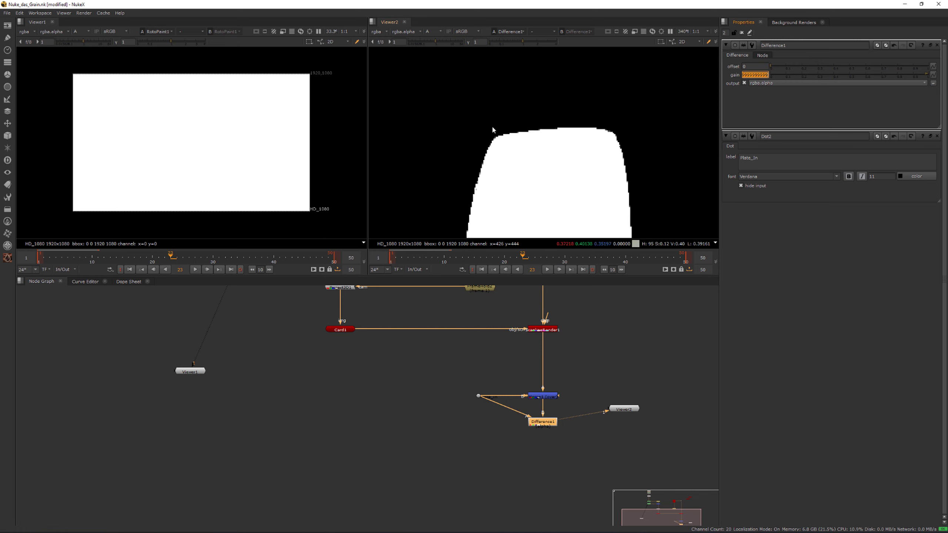
scroll(486, 131, up, 2)
click(487, 131)
drag(514, 104, 612, 163)
scroll(595, 144, down, 3)
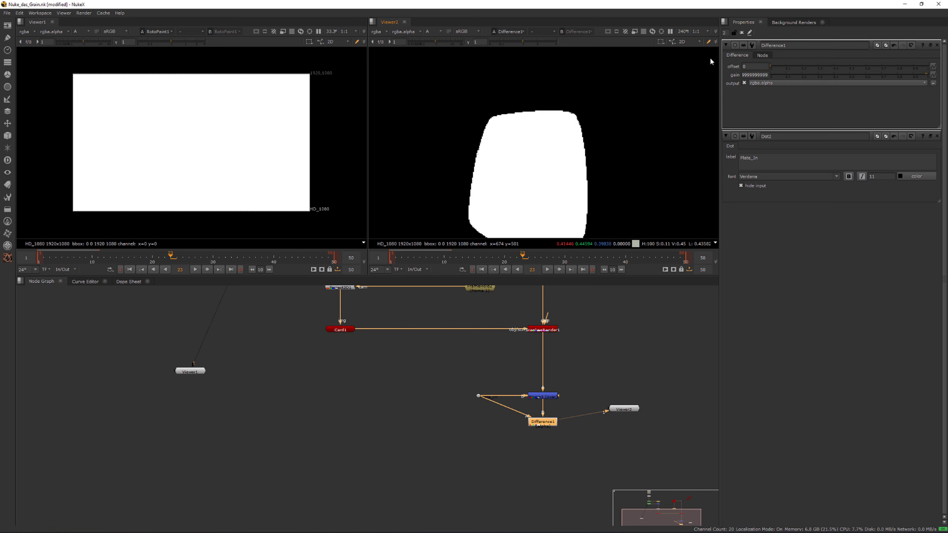
click(755, 75)
key(Return)
key(f)
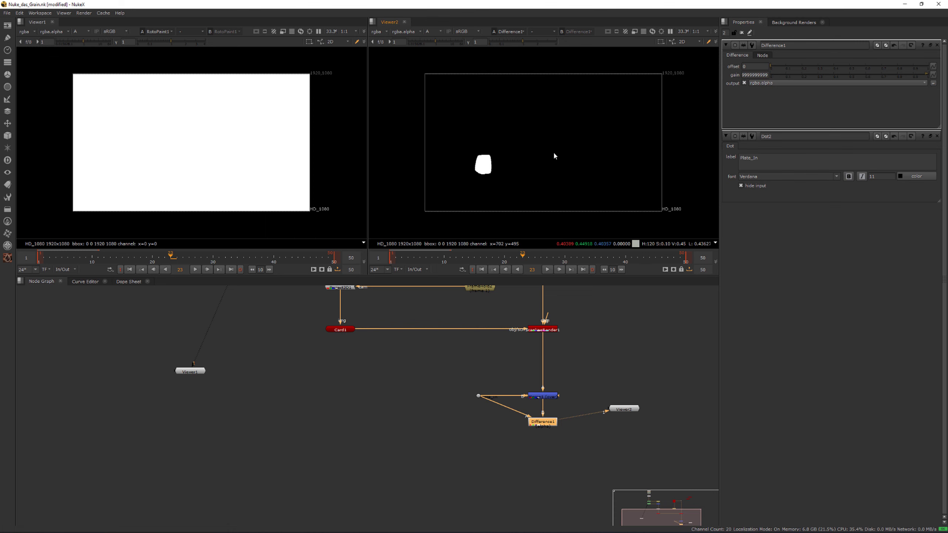
key(a)
key(a)
key(a)
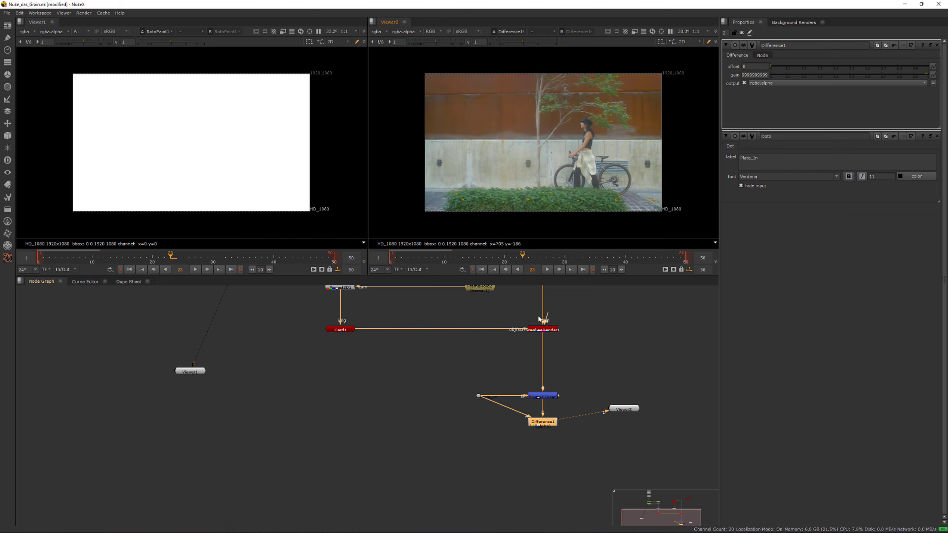
- Disconnect Viewer2 and reconnect it to the Difference node
drag(602, 422, 590, 428)
middle_drag(579, 433, 600, 388)
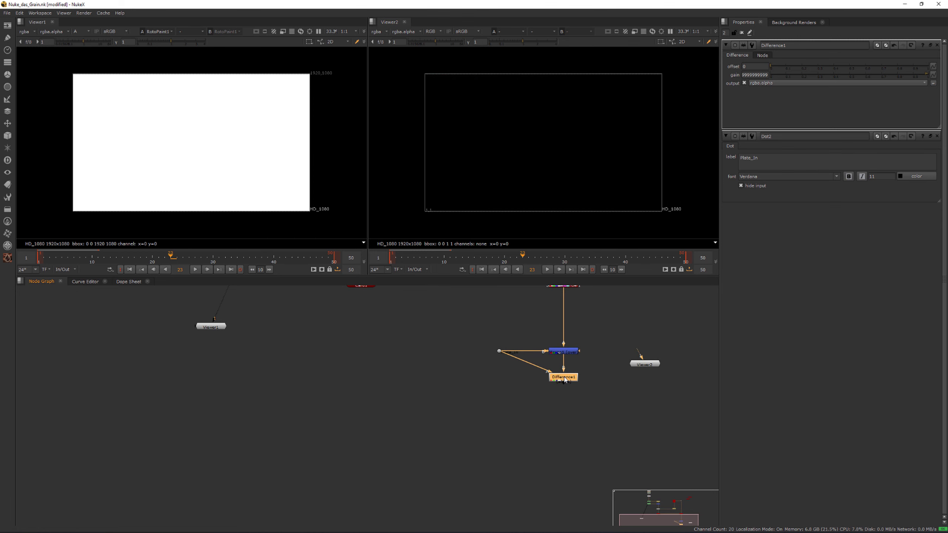
drag(641, 355, 563, 377)
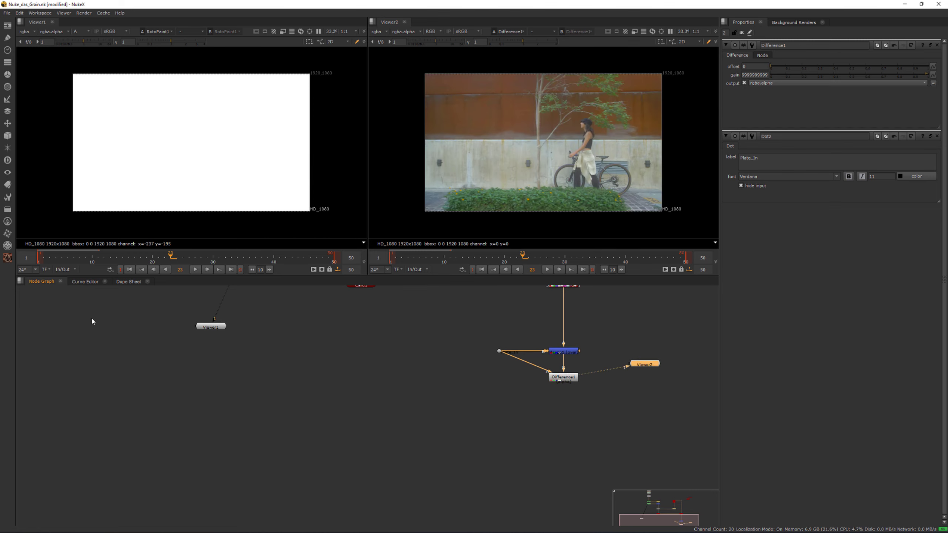
- Look up the F_ReGrain node among the FurnaceCore tools without adding it
click(7, 234)
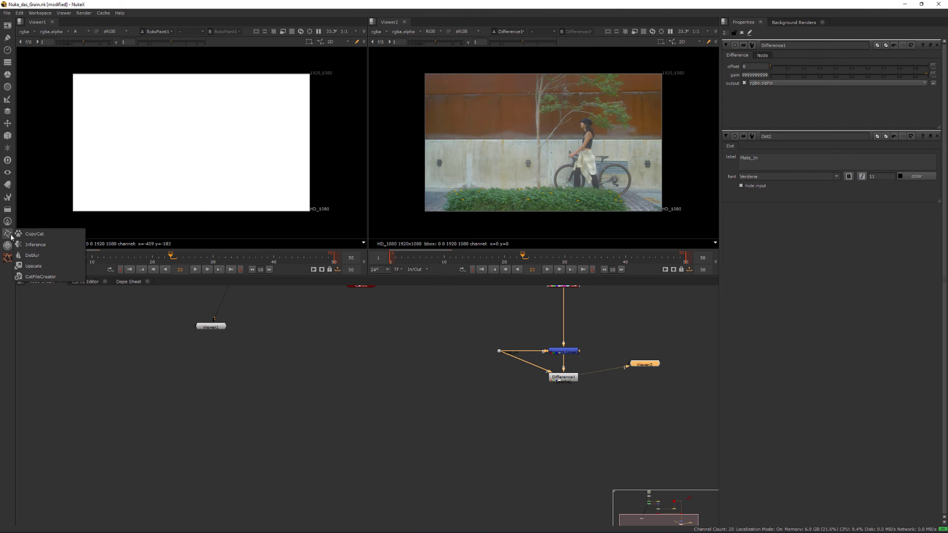
click(5, 222)
click(5, 222)
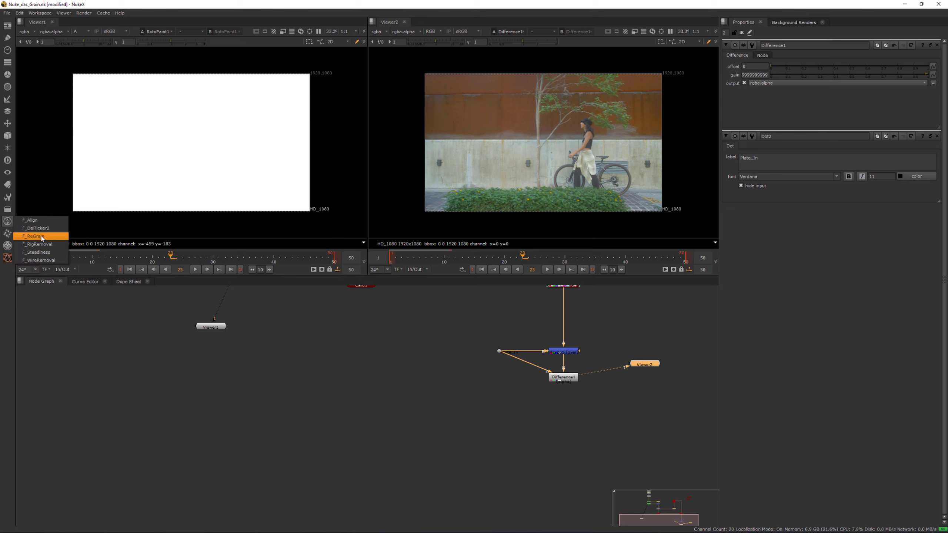
click(487, 450)
middle_drag(512, 425, 478, 424)
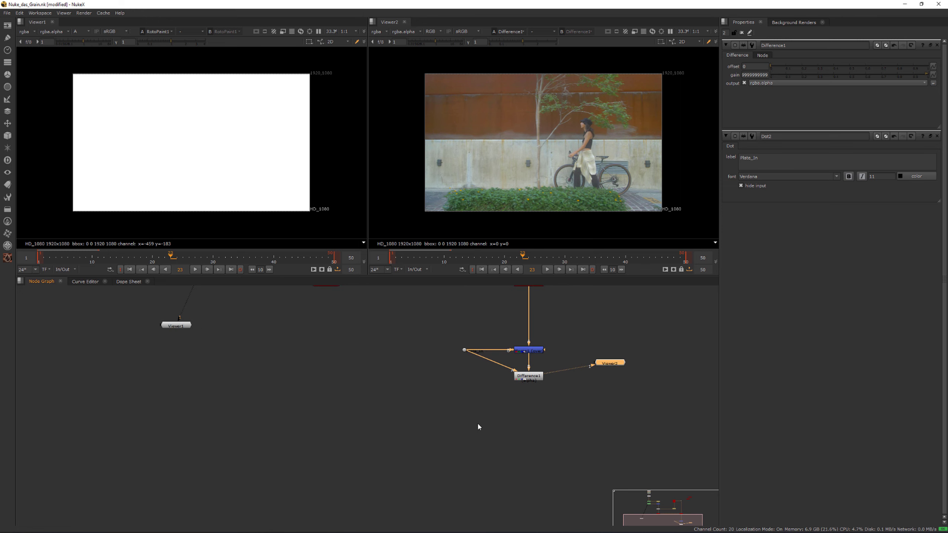
- Add an unconnected DasGrain node in the empty area below the Difference node
click(476, 447)
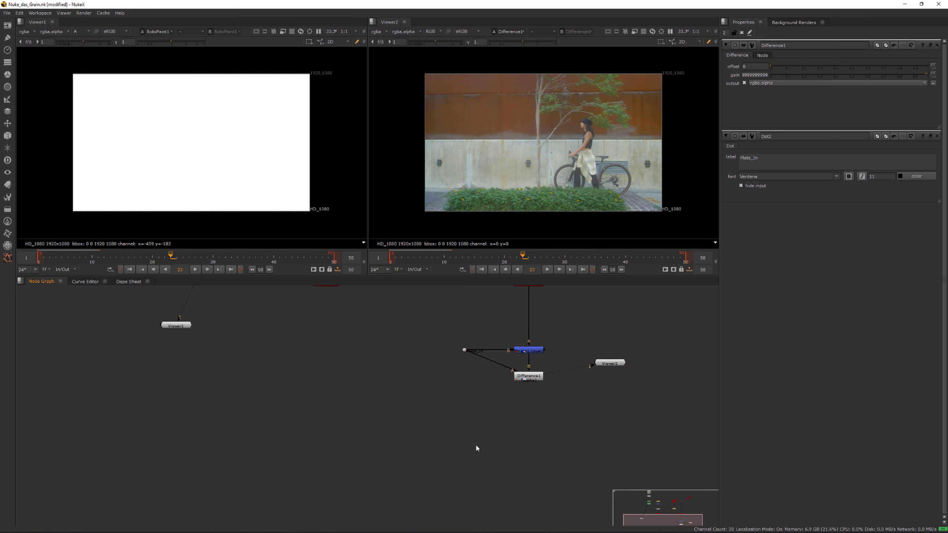
key(Tab)
text(das)
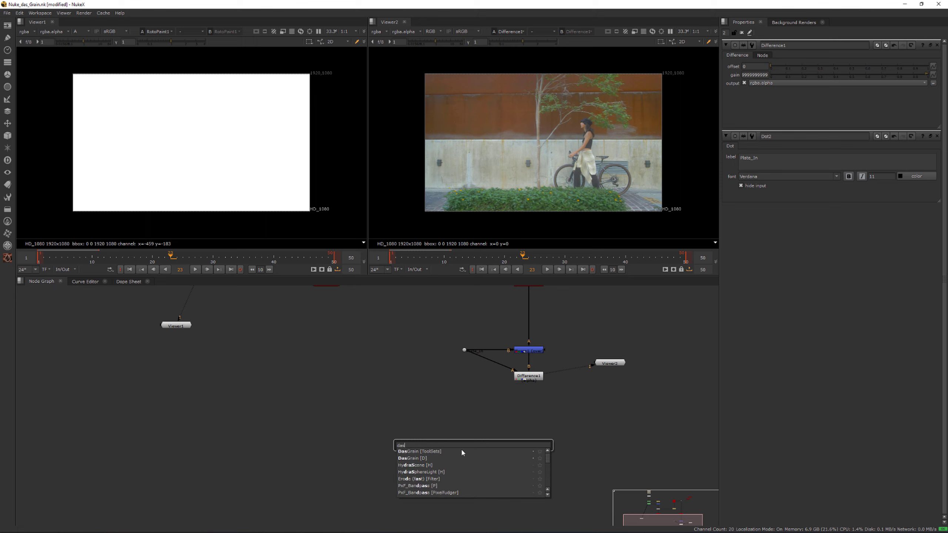
click(436, 453)
drag(483, 451, 515, 439)
click(515, 441)
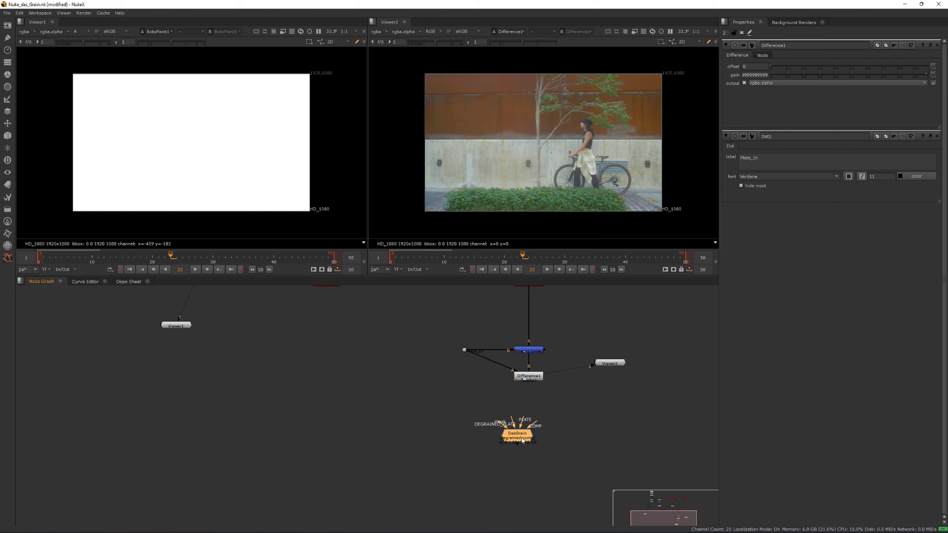
- Save the script and position the DasGrain node a little lower, beneath the Difference node
scroll(518, 437, up, 3)
scroll(521, 434, down, 3)
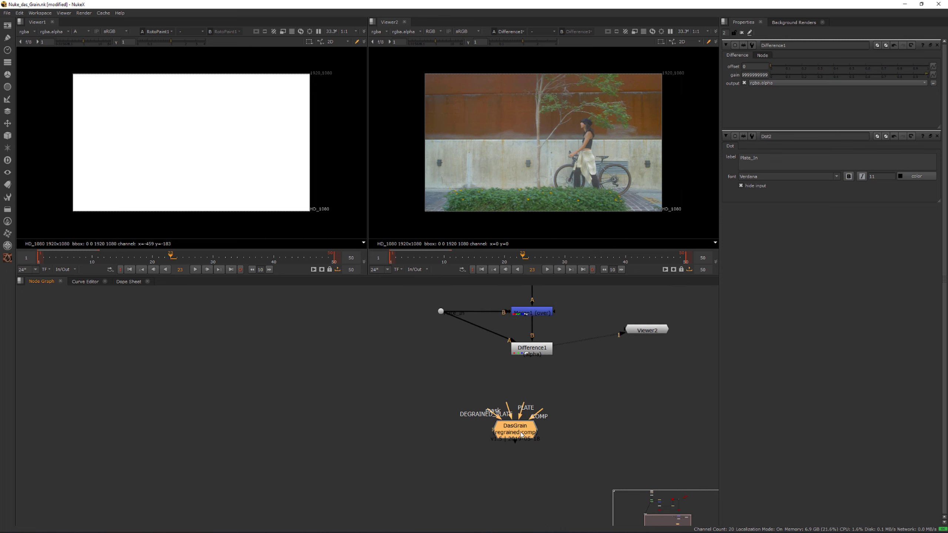
key(ctrl+s)
middle_drag(532, 436, 491, 434)
drag(491, 434, 610, 411)
scroll(515, 435, up, 2)
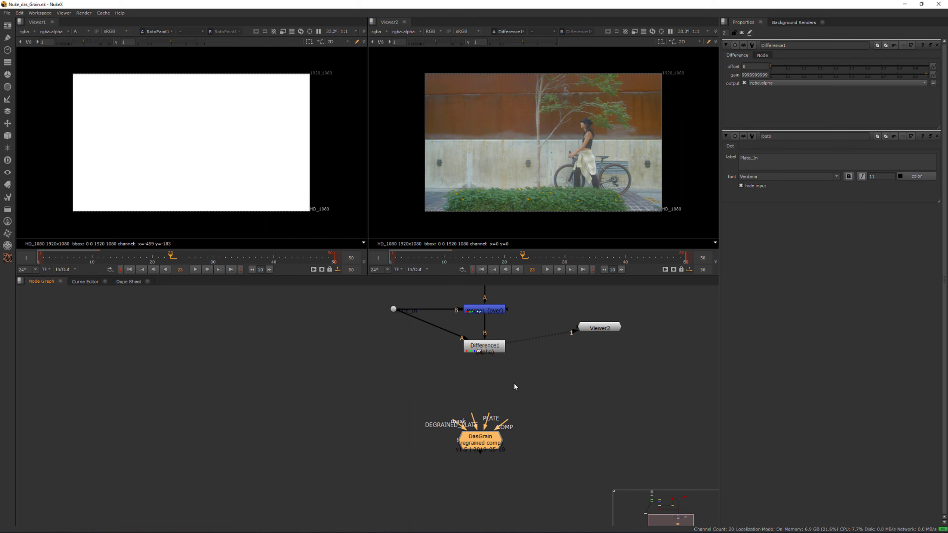
- Check the Difference node's alpha channel in Viewer2 and switch back to colour
click(490, 347)
key(1)
key(a)
scroll(562, 220, up, 1)
key(a)
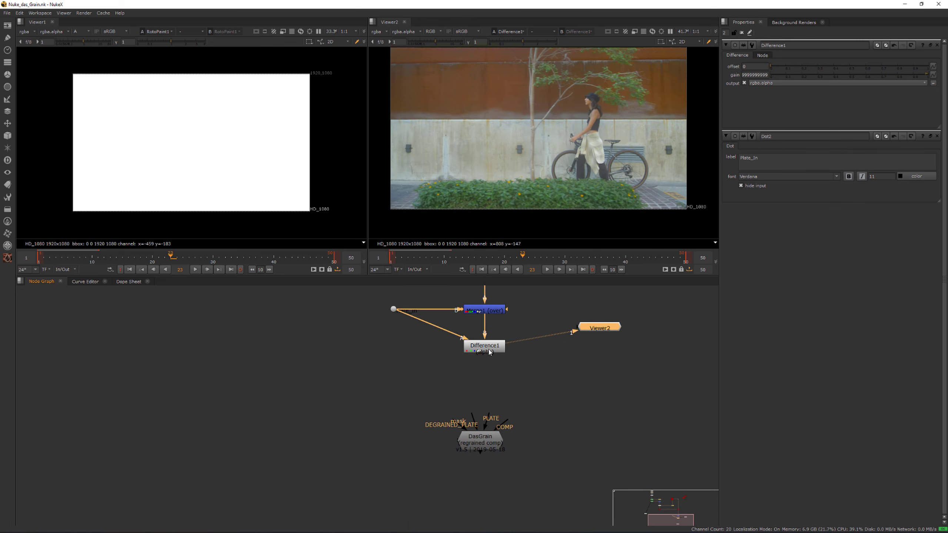
- Add a Premult node after the Difference node, with its result shown in Viewer2
click(490, 352)
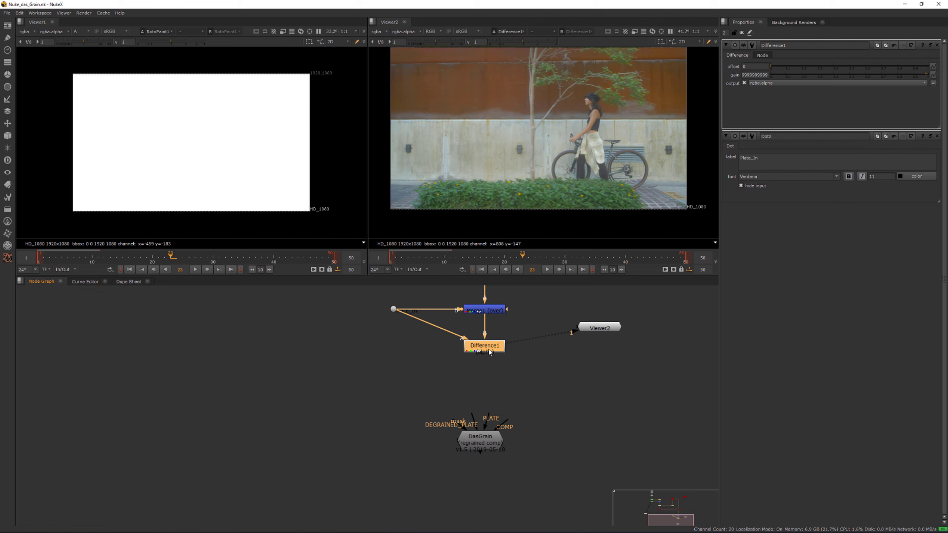
key(Tab)
text(pre)
key(Down)
key(Down)
key(Down)
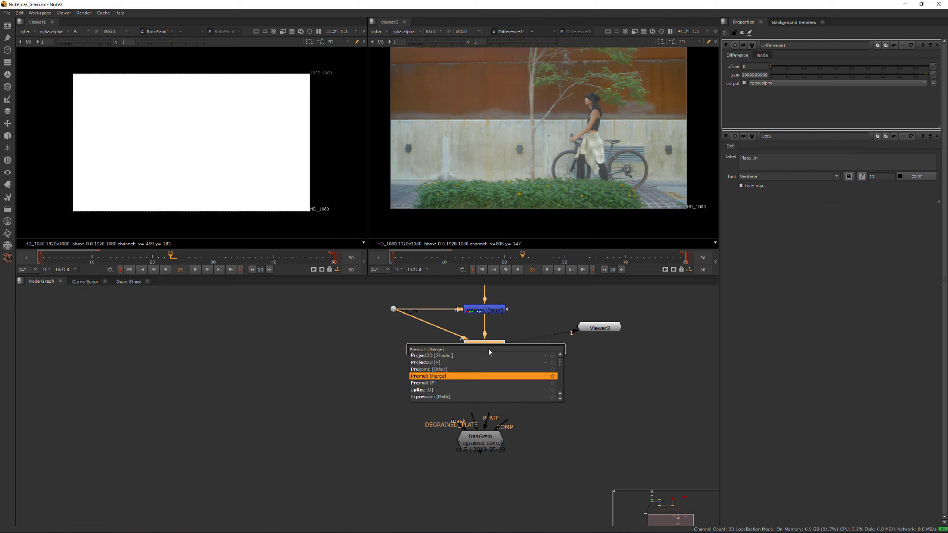
key(Return)
drag(490, 357, 490, 368)
click(478, 190)
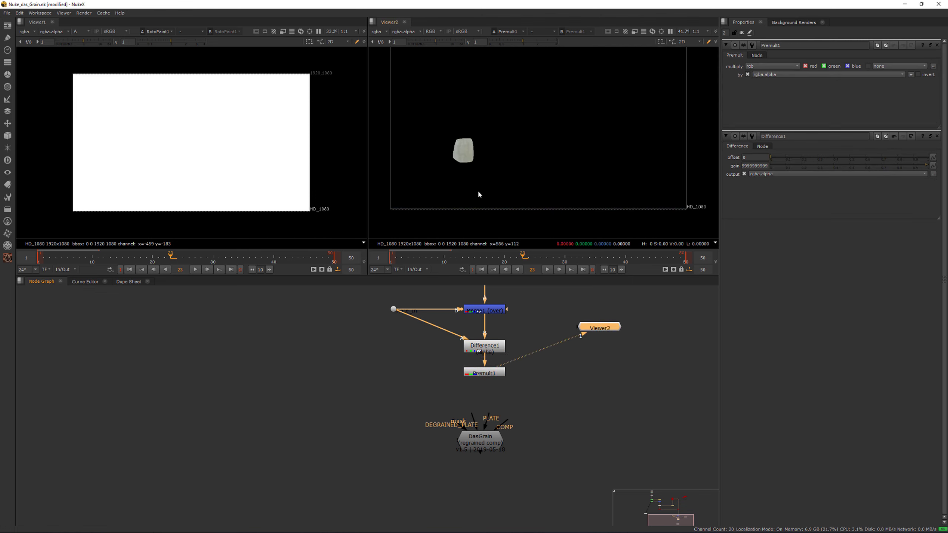
- Examine the premultiplied clean patch up close in Viewer2, in both alpha and colour
key(a)
scroll(458, 151, up, 3)
scroll(458, 150, up, 3)
key(a)
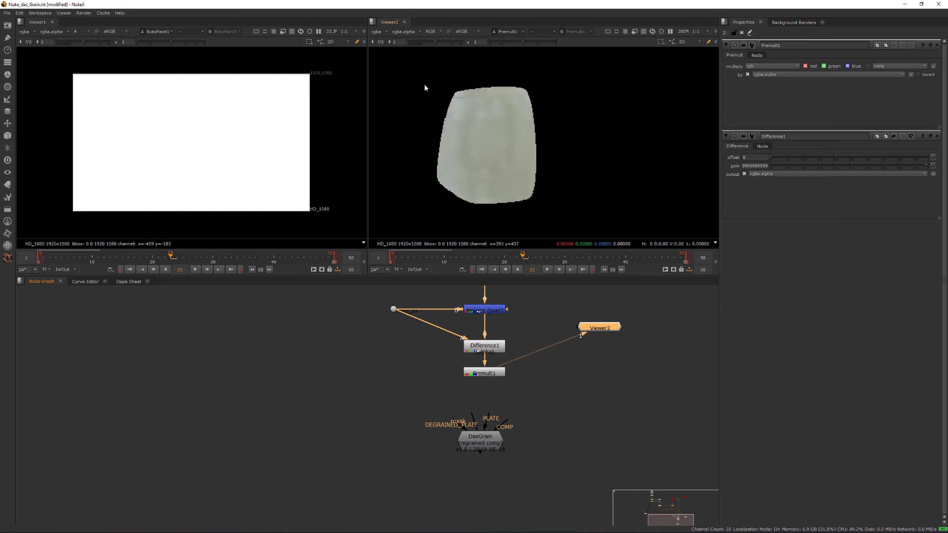
drag(415, 71, 532, 183)
- Connect the DasGrain node's COMP input to Premult1 and move DasGrain lower to make room for its inputs
scroll(395, 357, down, 4)
scroll(385, 355, up, 6)
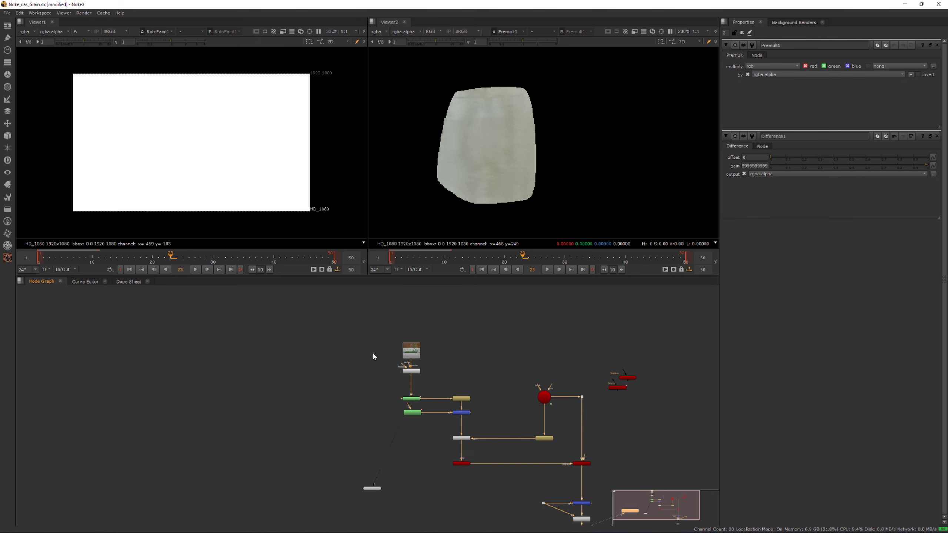
drag(410, 357, 475, 388)
scroll(441, 372, down, 4)
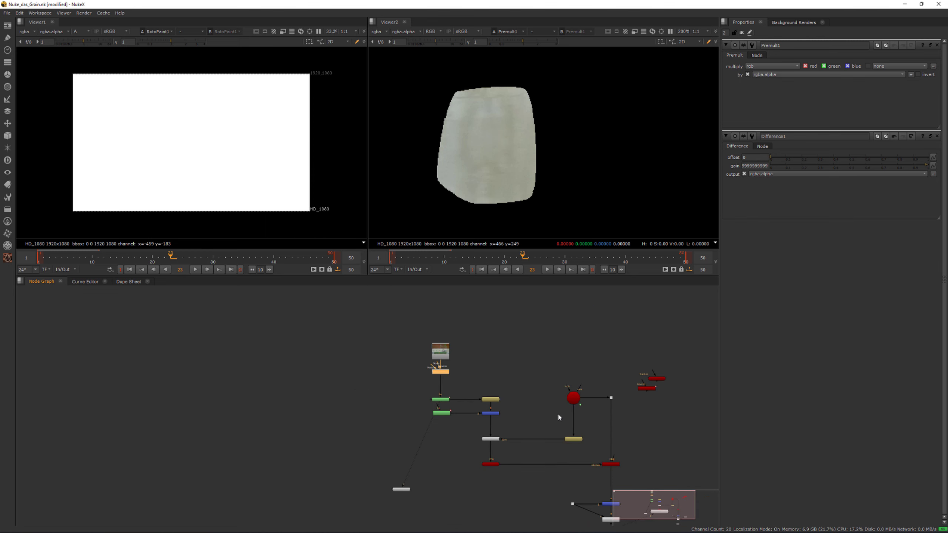
middle_drag(557, 412, 503, 318)
scroll(539, 429, up, 2)
middle_drag(539, 429, 452, 334)
scroll(463, 407, up, 3)
click(473, 366)
middle_drag(474, 365, 467, 428)
drag(467, 426, 472, 359)
drag(474, 452, 629, 418)
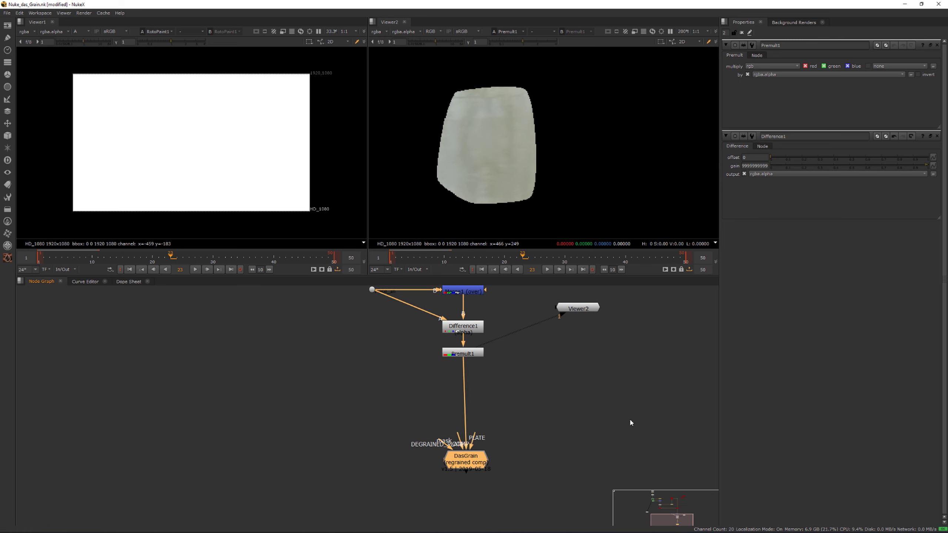
- Duplicate the original footage's Read1 node beside the DasGrain node
scroll(630, 418, down, 3)
scroll(509, 433, down, 3)
middle_drag(442, 363, 457, 436)
click(382, 329)
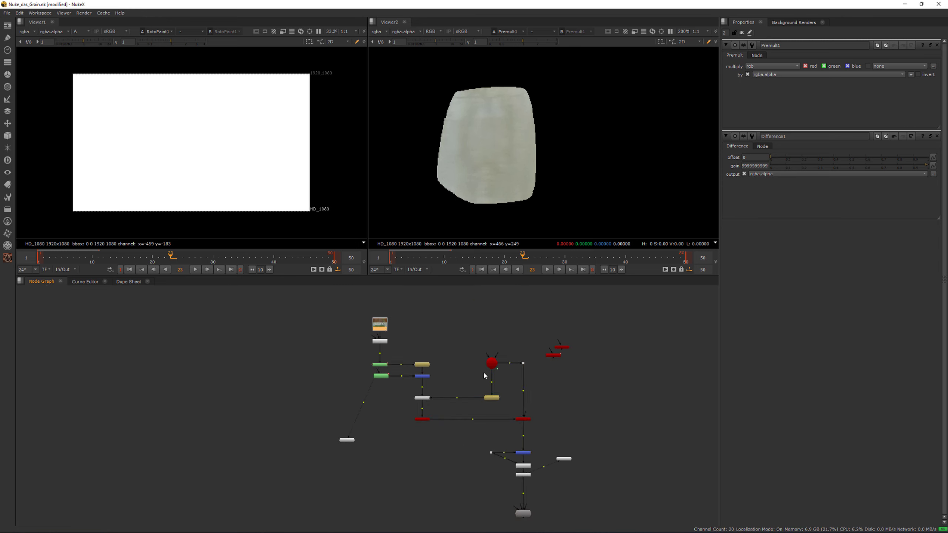
middle_drag(582, 455, 535, 375)
key(ctrl+v)
scroll(499, 429, up, 4)
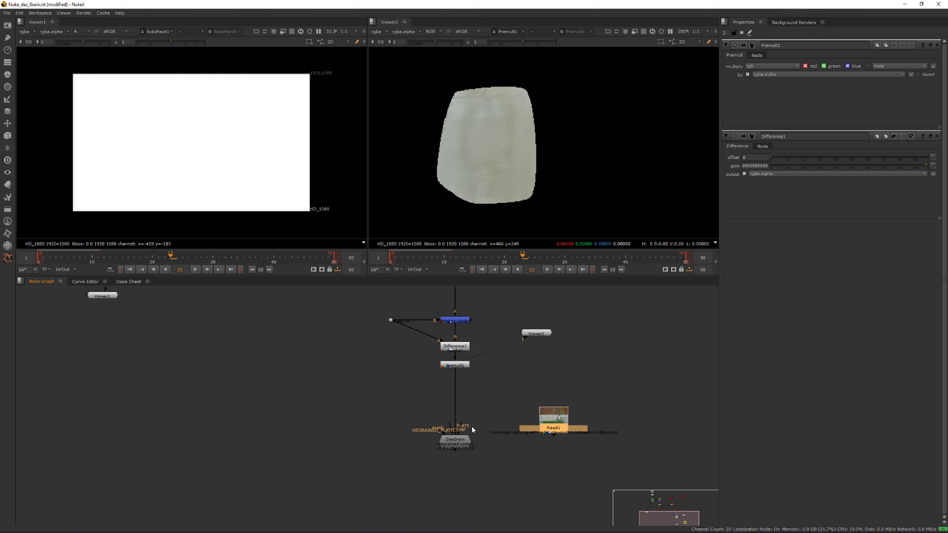
- Connect DasGrain's PLATE input to the duplicated Read1 and line that node up beside DasGrain
drag(466, 422, 554, 421)
drag(554, 421, 575, 443)
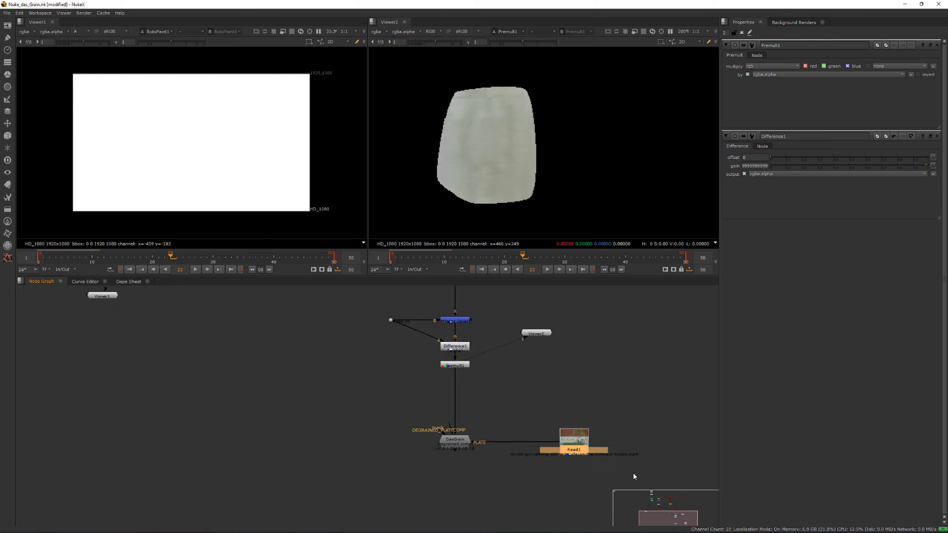
middle_drag(553, 461, 573, 459)
drag(589, 450, 594, 450)
middle_drag(471, 434, 501, 437)
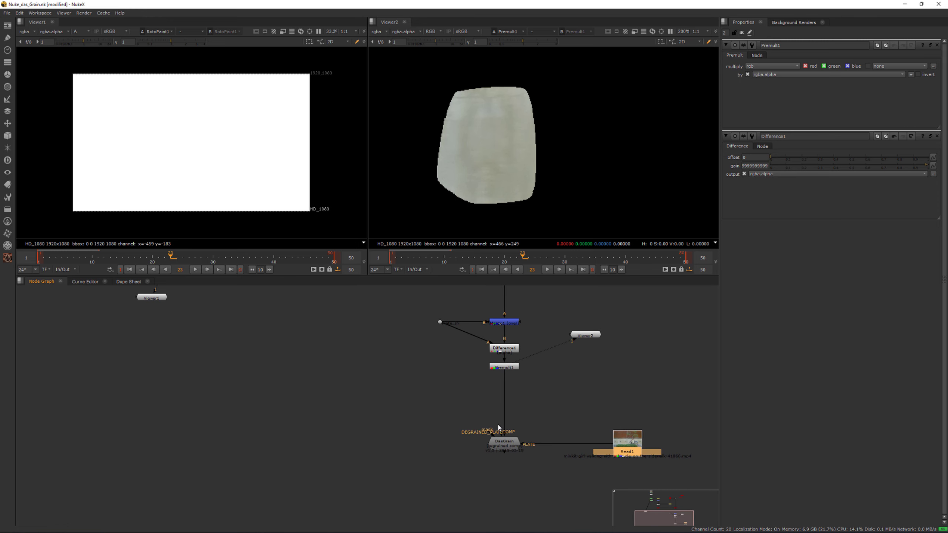
- Connect DasGrain's DEGRAINED_PLATE input to the Plate_In dot, routing the connection through a new corner dot level with DasGrain
drag(498, 428, 441, 323)
ctrl+drag(471, 381, 441, 444)
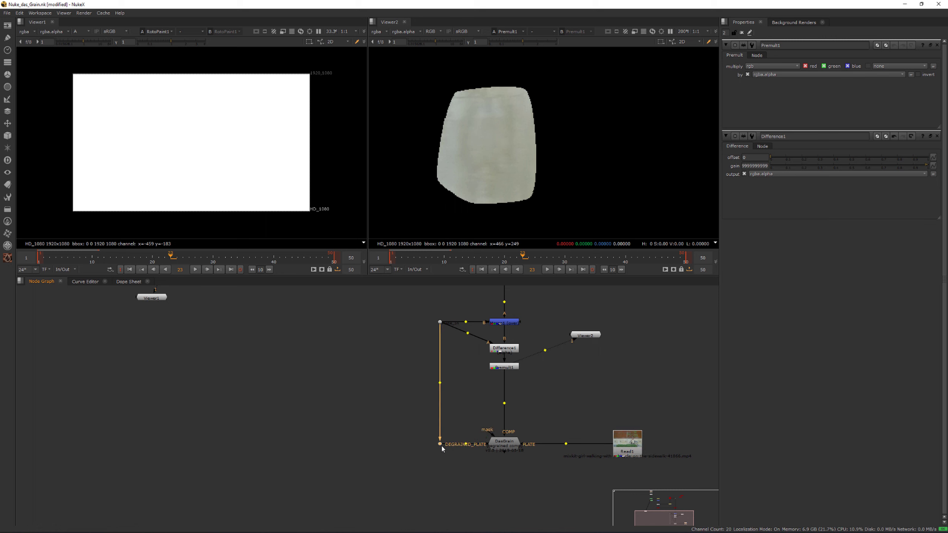
middle_drag(525, 447, 522, 445)
middle_drag(522, 446, 462, 414)
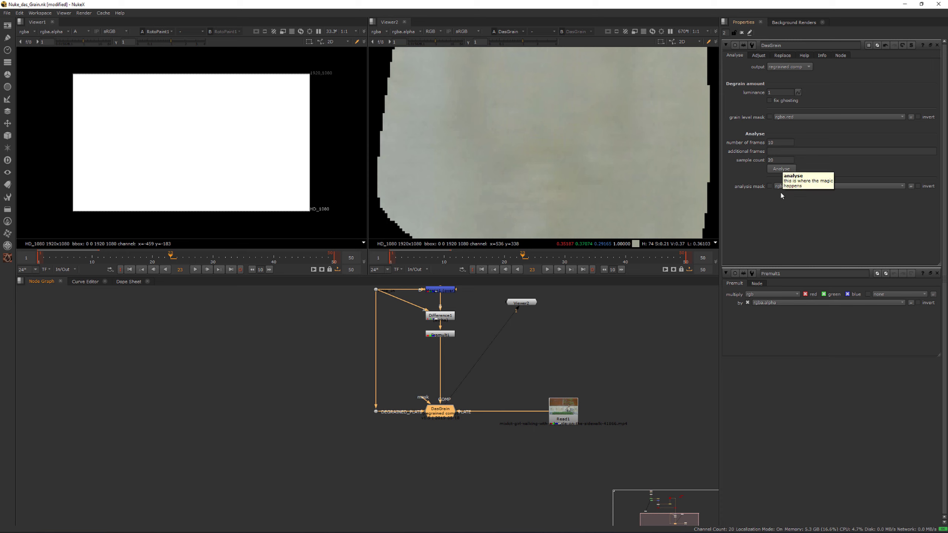
- Set the DasGrain output to original grain and zoom in on the grain in Viewer2
scroll(565, 134, down, 10)
scroll(529, 160, up, 2)
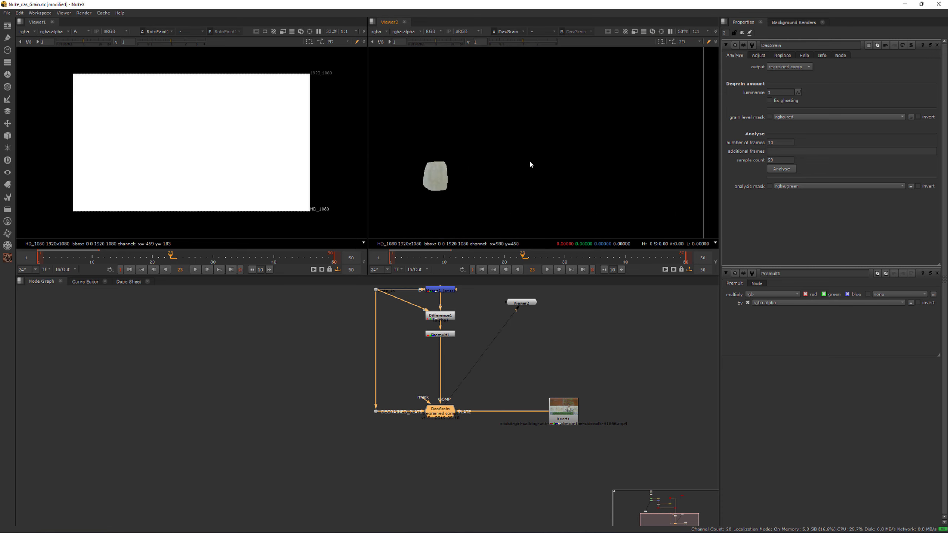
scroll(529, 161, up, 1)
middle_drag(541, 159, 623, 146)
click(787, 67)
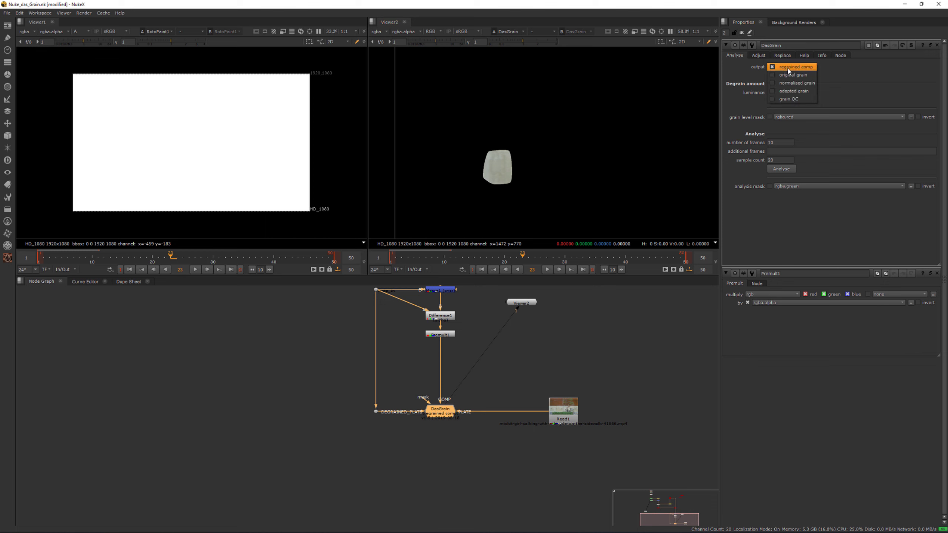
click(792, 75)
scroll(496, 170, up, 5)
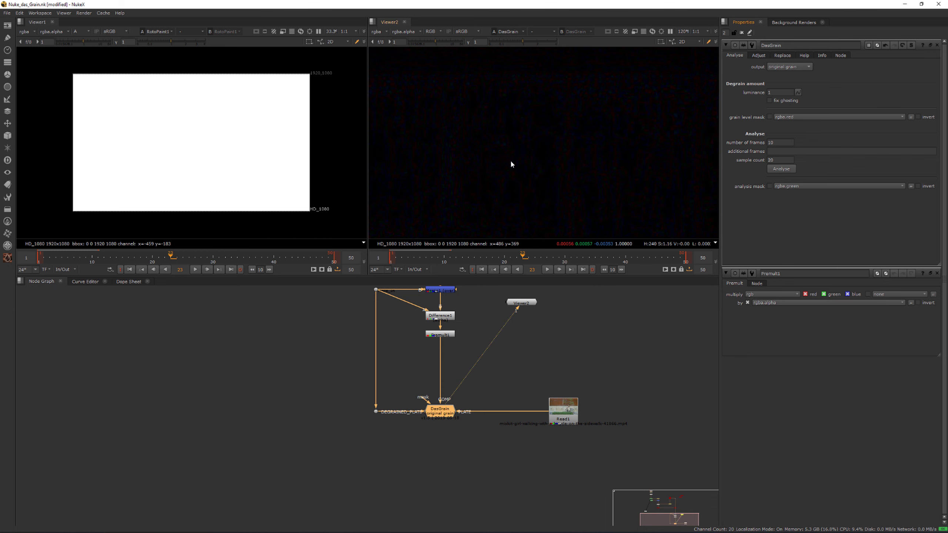
- Preview DasGrain's normalised grain and adapted grain outputs in Viewer2
click(782, 68)
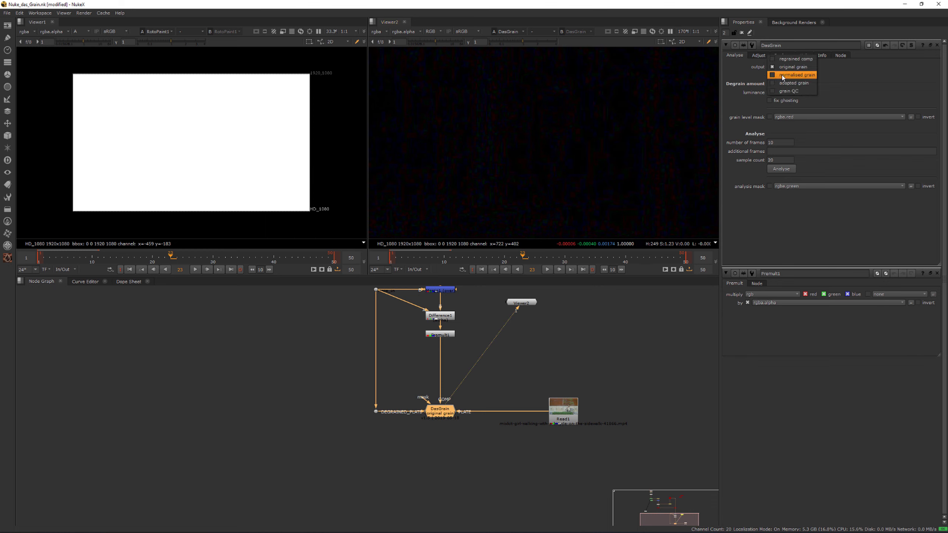
click(804, 74)
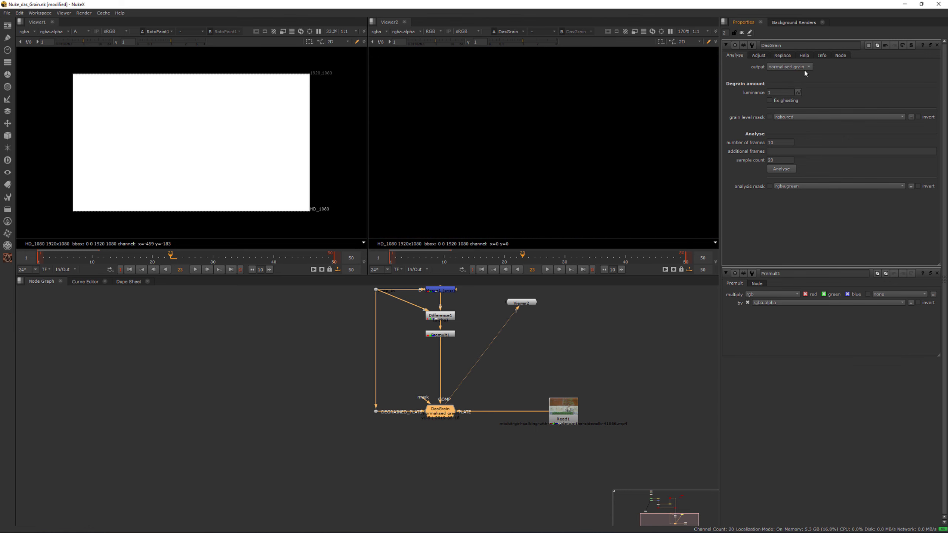
click(804, 69)
click(805, 75)
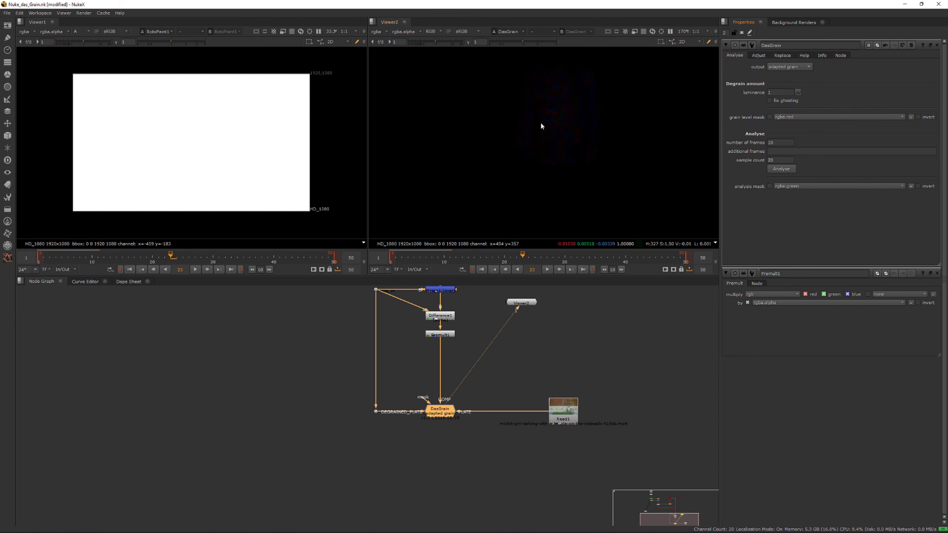
scroll(542, 119, up, 2)
- Inspect DasGrain's grain QC output around the patch, and set the output to regrained comp
click(795, 68)
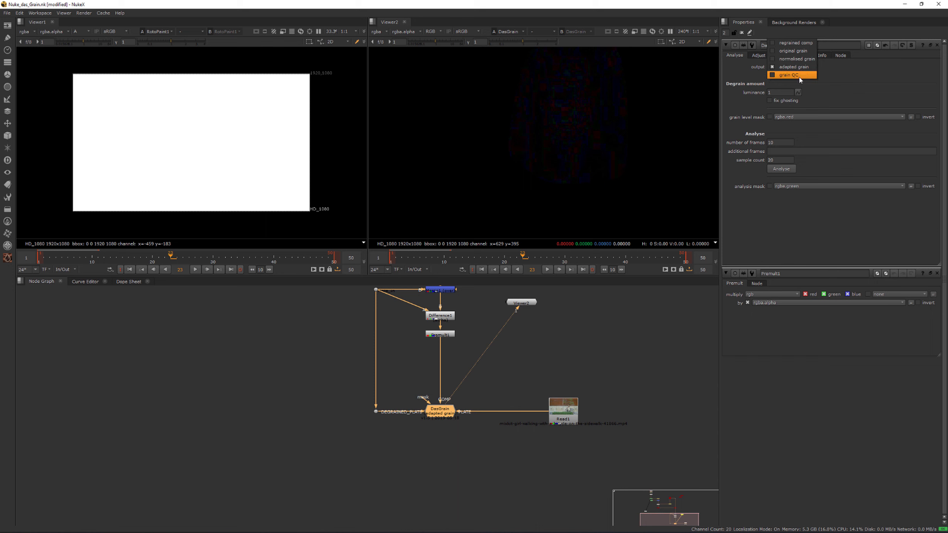
click(799, 77)
scroll(511, 137, down, 2)
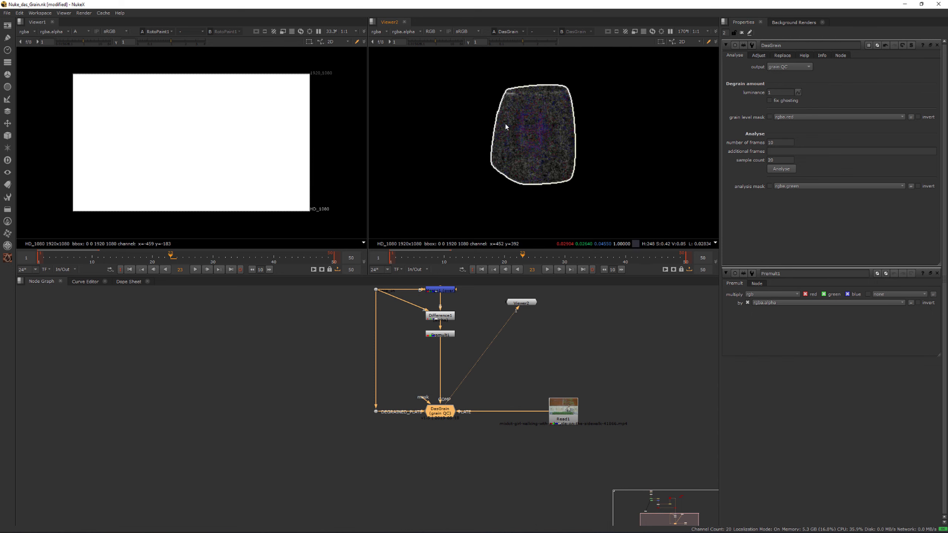
click(788, 64)
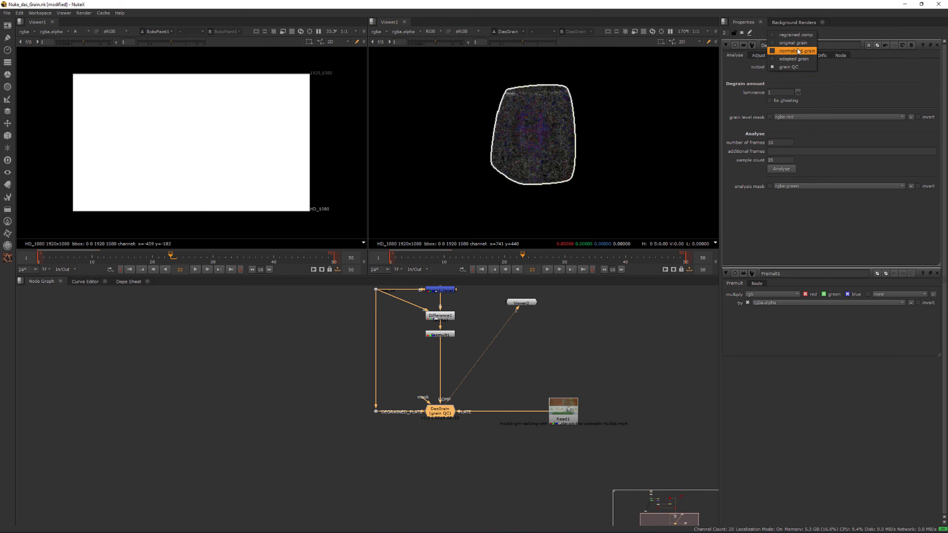
click(788, 36)
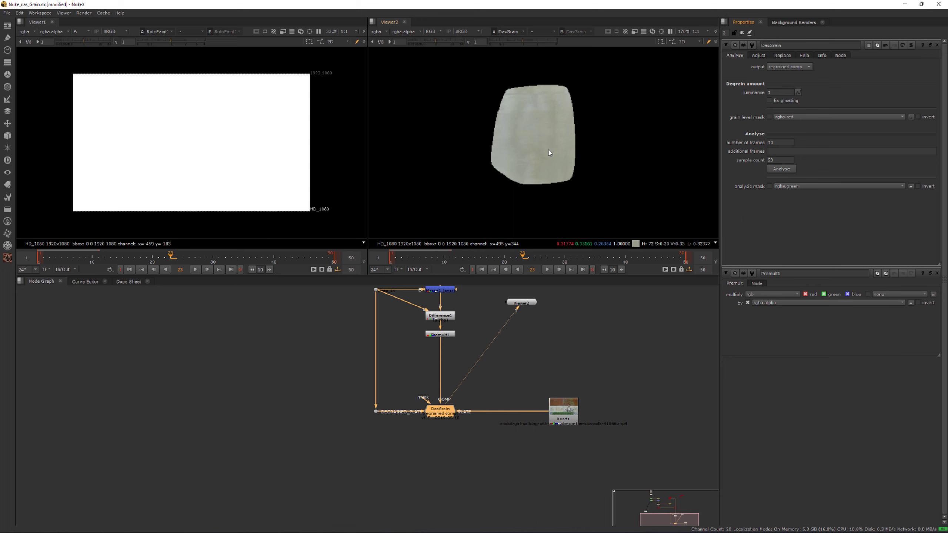
- Enlarge the scatter sample box in DasGrain's Replace settings to about 434 by 283 pixels
click(784, 56)
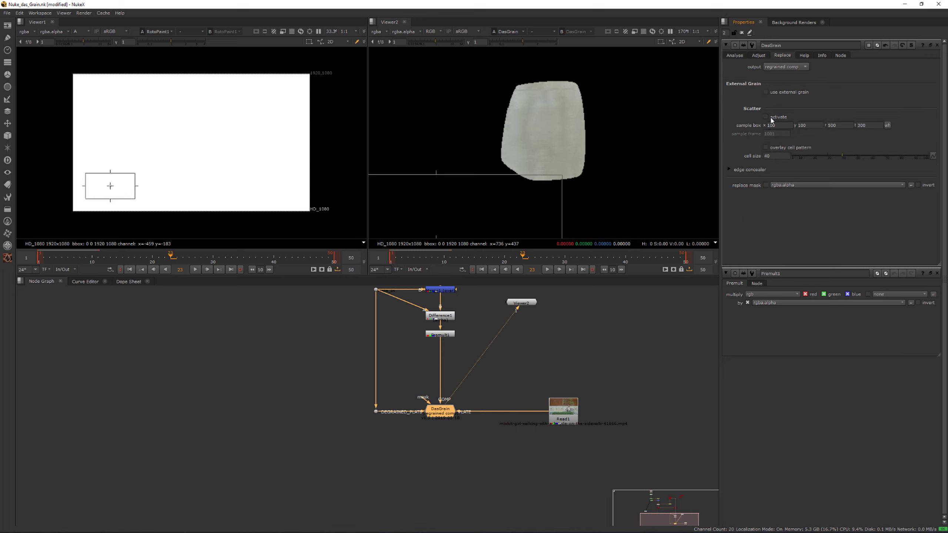
scroll(534, 134, up, 2)
scroll(530, 161, down, 6)
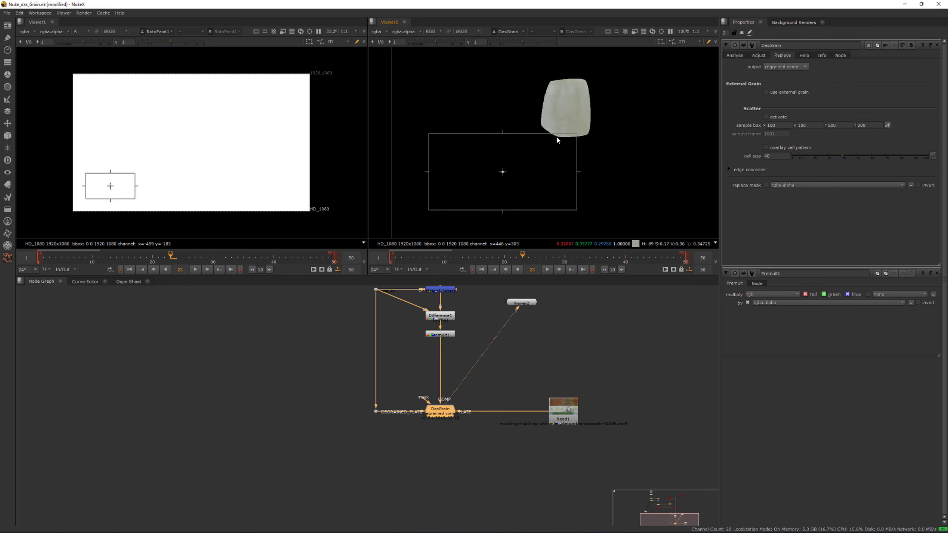
drag(568, 135, 575, 117)
drag(530, 150, 532, 148)
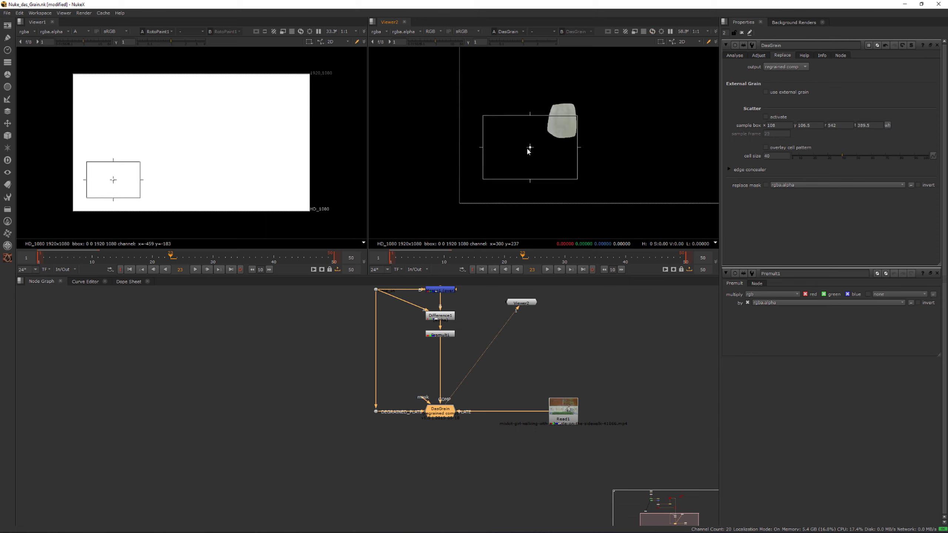
- Move the scatter sample box away from the patch to about x 1183, y 380.5, r 1617, t 663.5
double_click(558, 412)
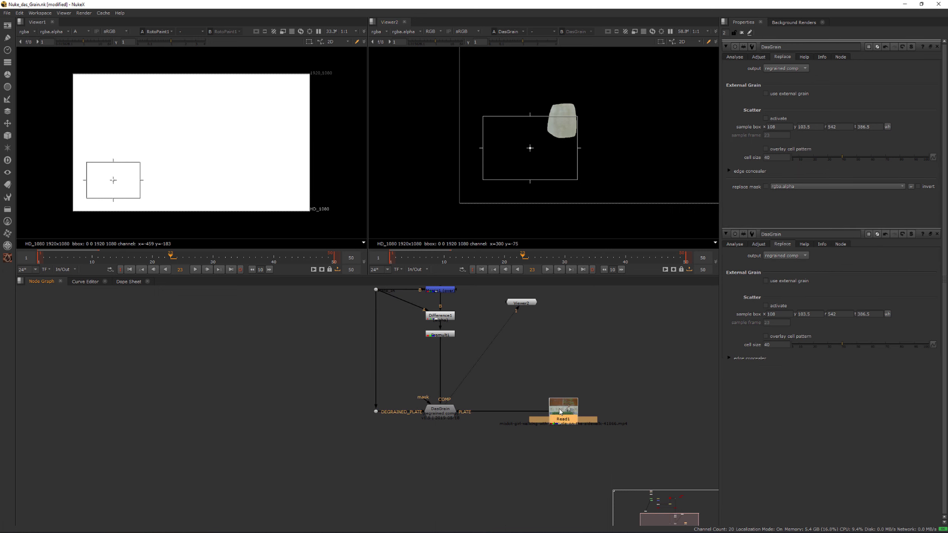
drag(550, 149, 659, 104)
middle_drag(659, 105, 470, 145)
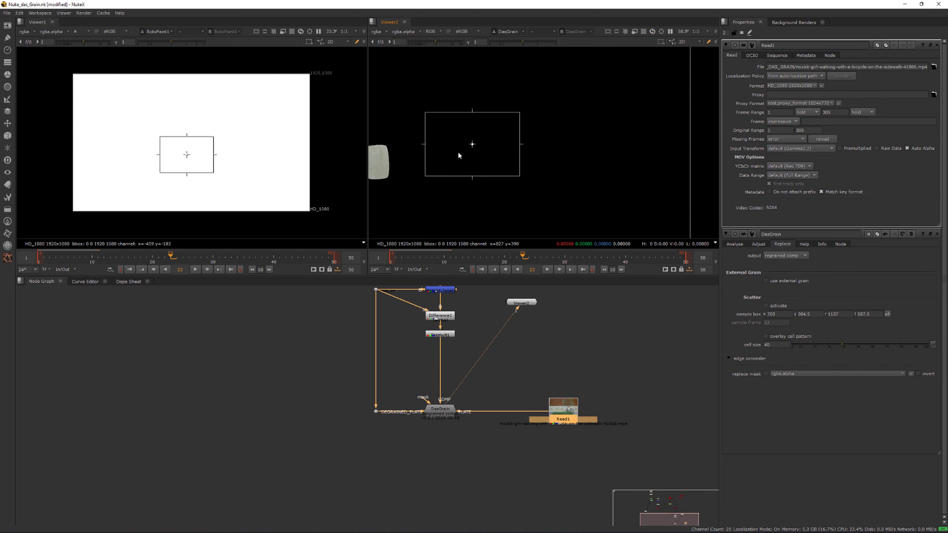
scroll(466, 144, down, 3)
drag(470, 146, 544, 134)
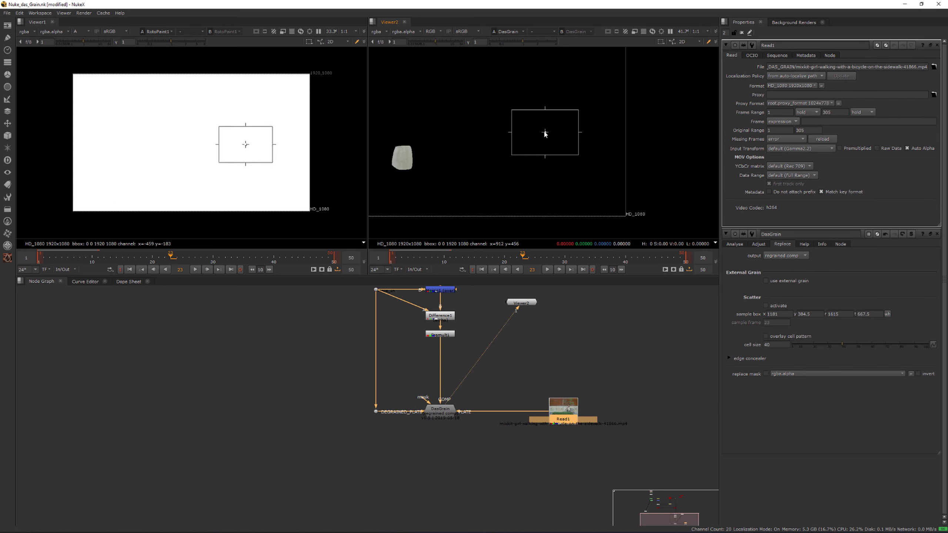
- Activate Scatter in the DasGrain node and zoom in on the regrained patch
middle_drag(423, 162, 528, 154)
scroll(524, 170, up, 3)
scroll(523, 174, up, 3)
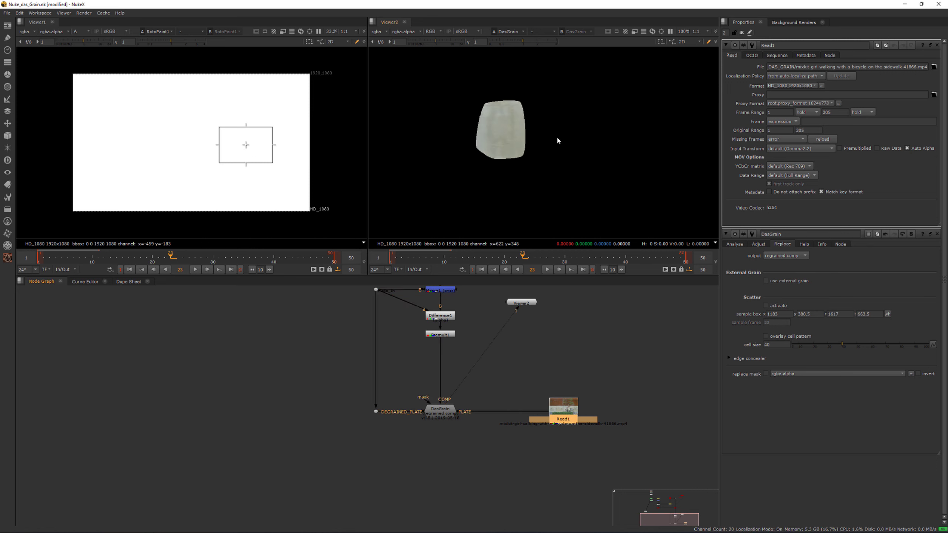
click(444, 411)
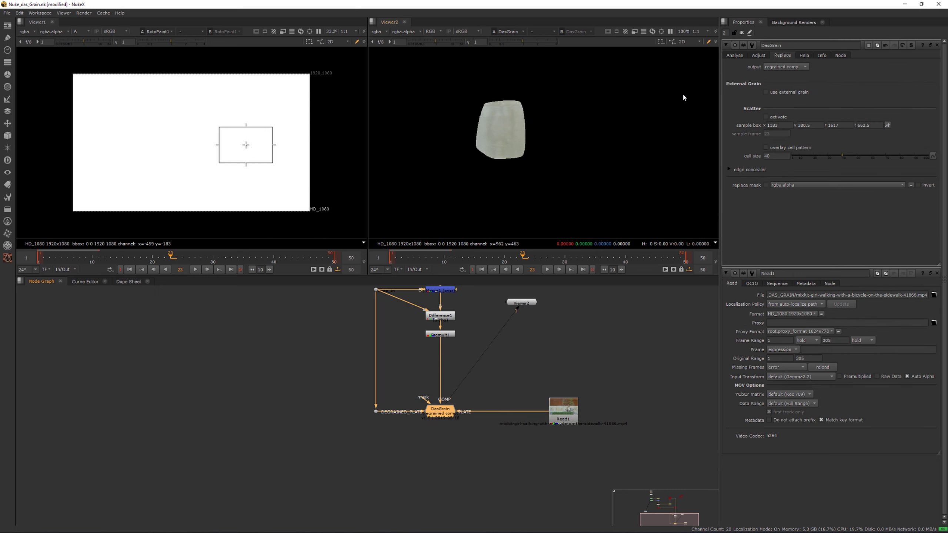
click(766, 117)
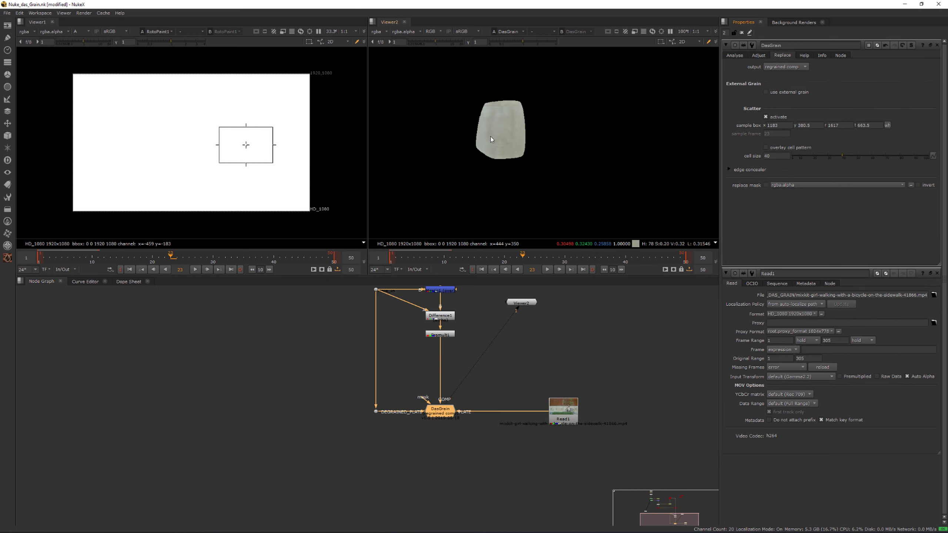
scroll(490, 125, up, 8)
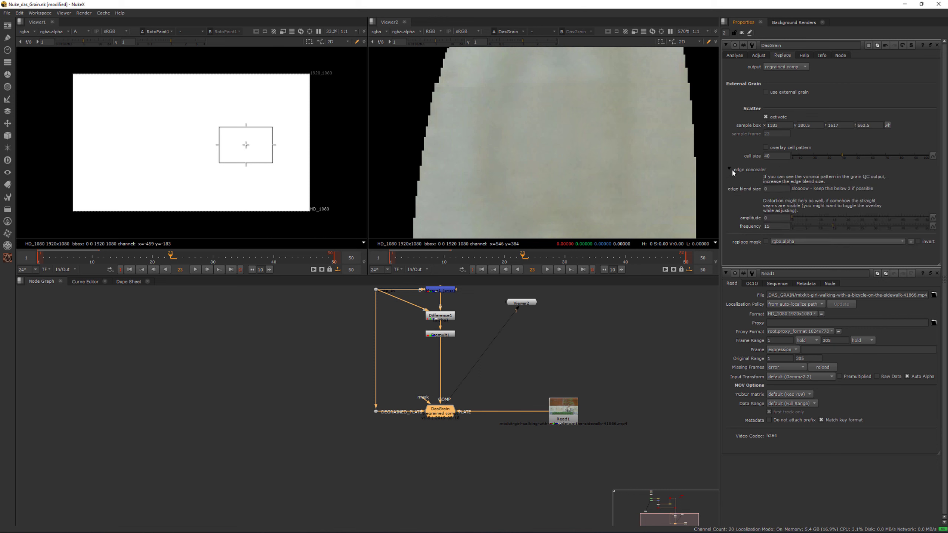
- Reduce the scatter cell size to 13, overlaying the cell pattern temporarily to judge the cells
click(778, 149)
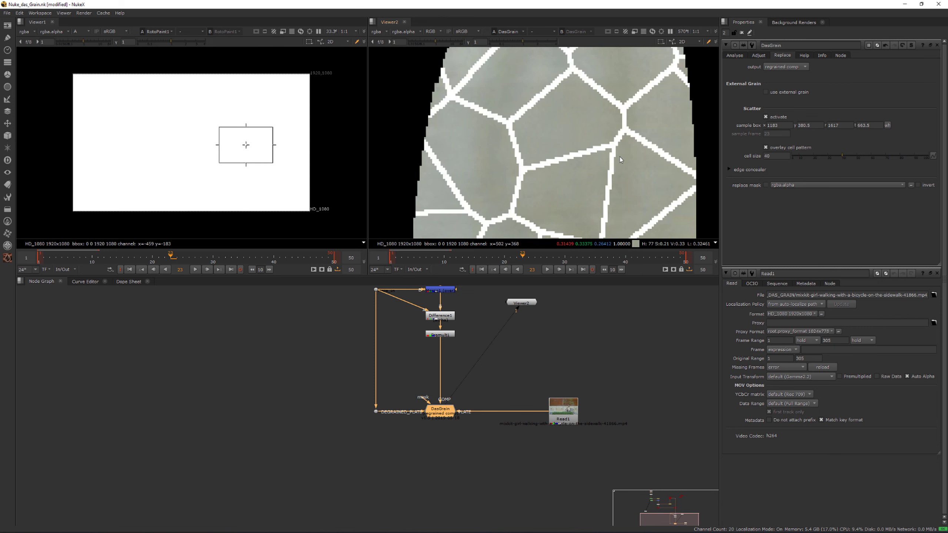
scroll(521, 142, down, 1)
drag(840, 157, 799, 156)
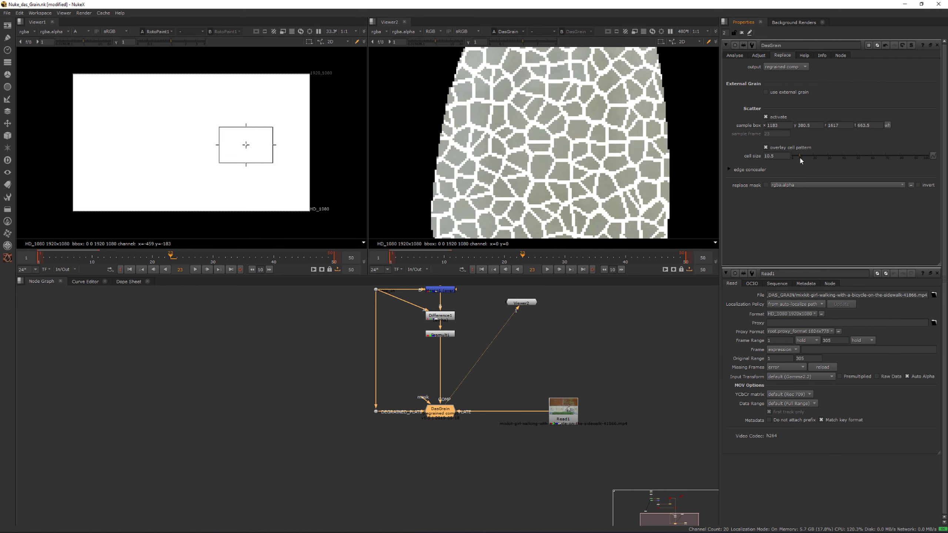
click(767, 147)
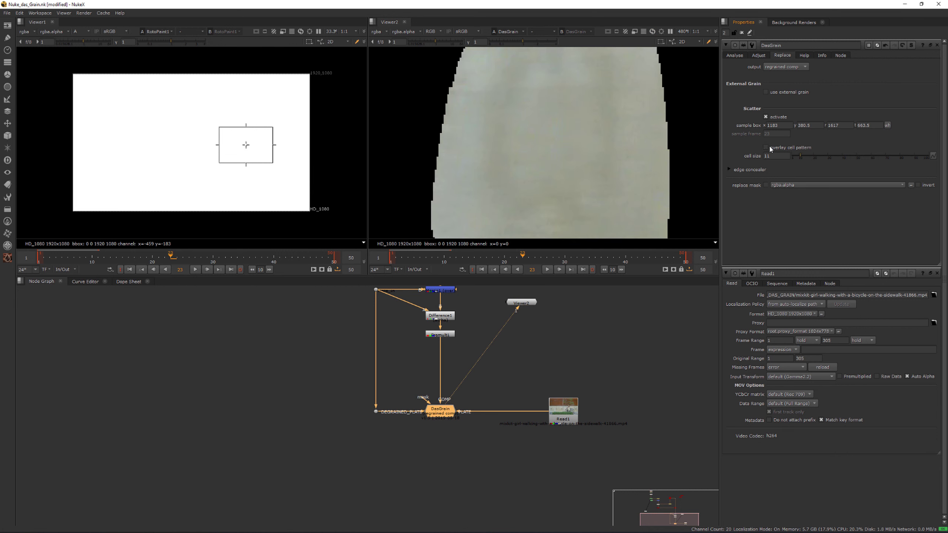
click(768, 147)
click(768, 148)
scroll(567, 124, down, 3)
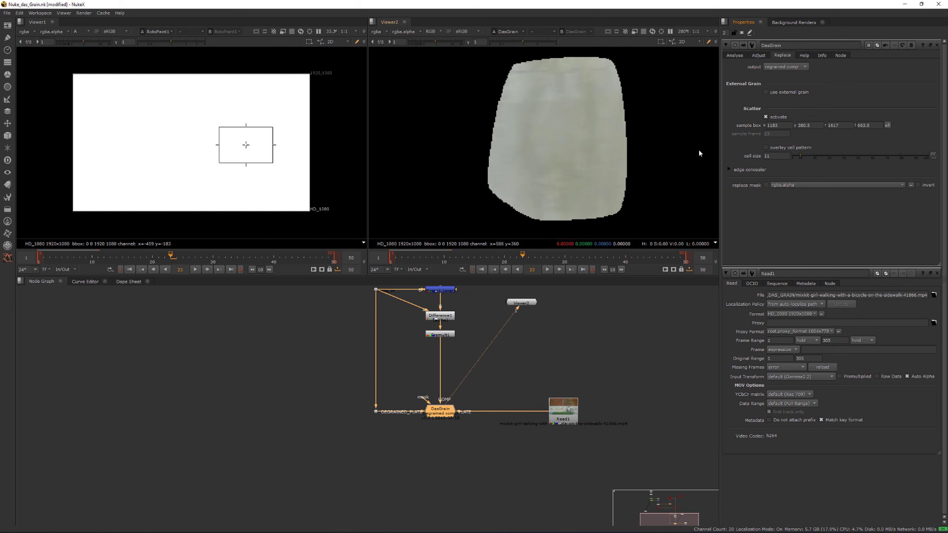
mouse_move(797, 158)
mouse_down()
mouse_move(825, 154)
mouse_move(802, 155)
mouse_up()
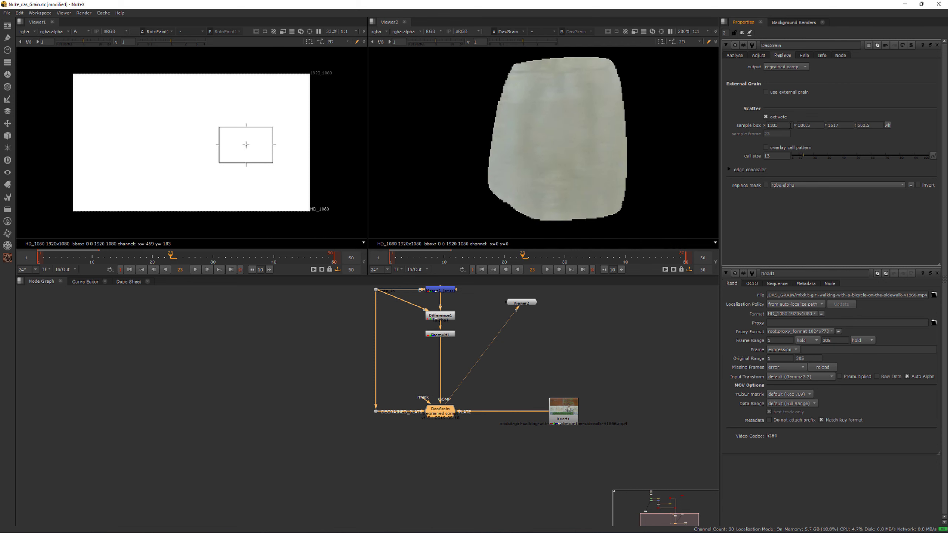
- Try shifting the lower point of DasGrain's green Adjust curve to about x 0.46, and undo the change
click(757, 55)
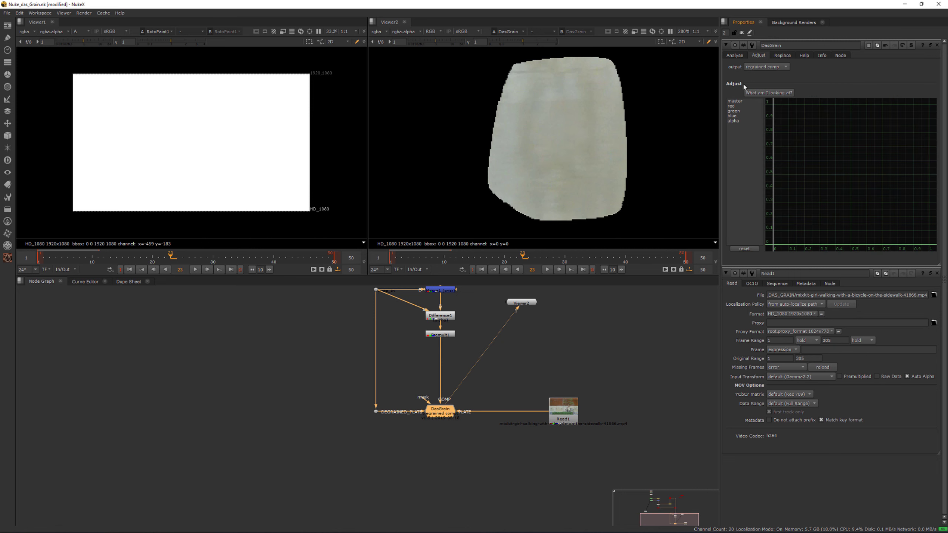
drag(736, 101, 739, 122)
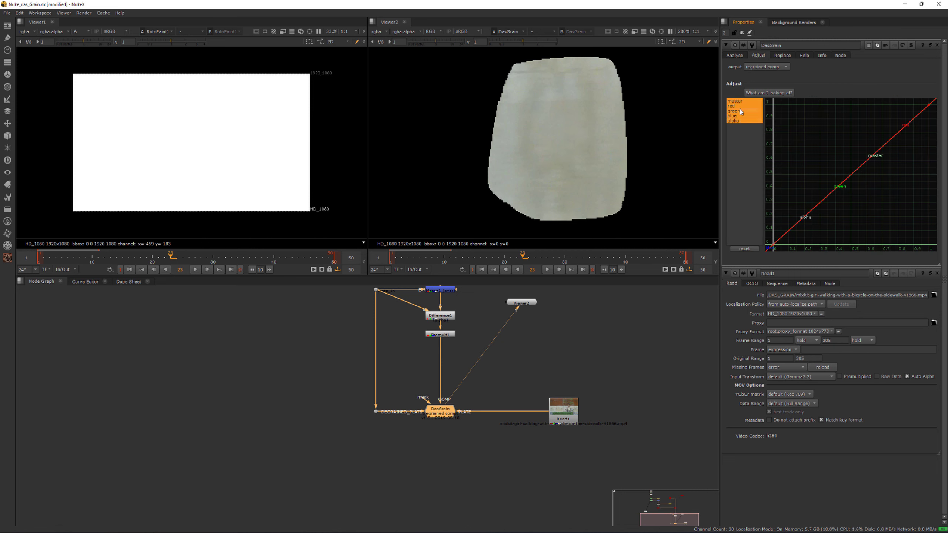
click(739, 109)
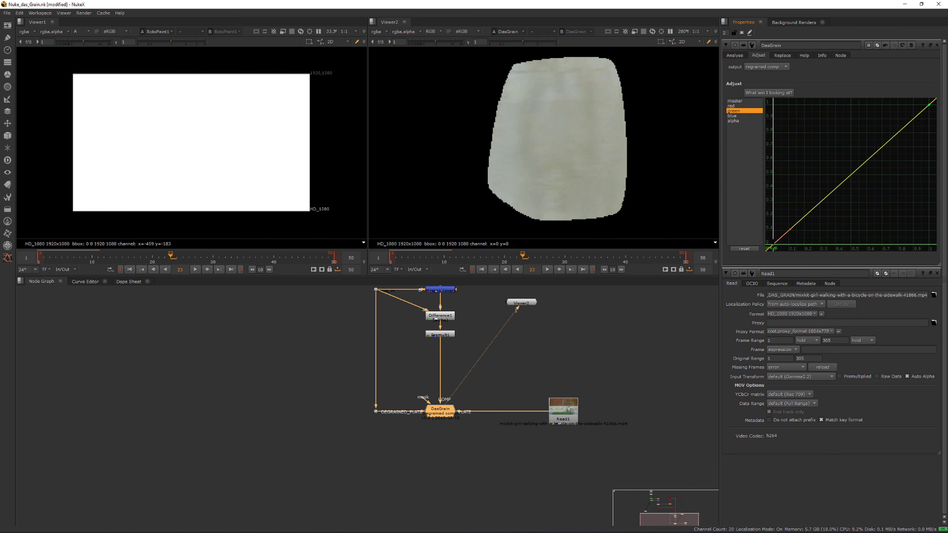
drag(773, 245, 846, 245)
key(ctrl+z)
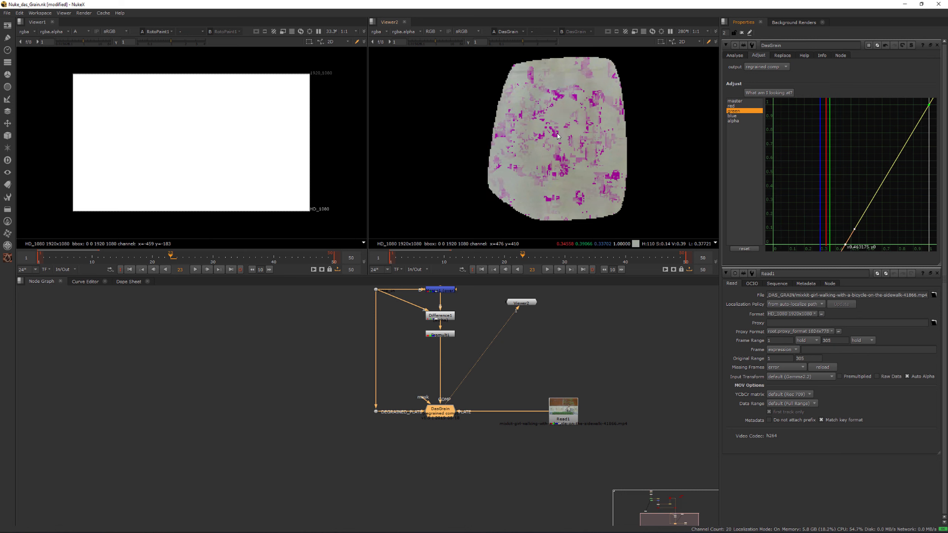
key(ctrl+z)
scroll(574, 116, down, 3)
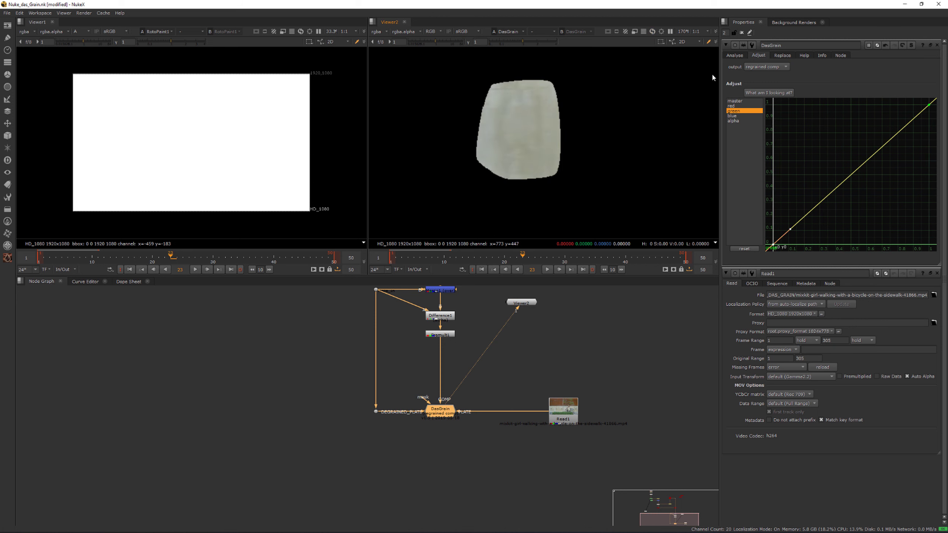
- Return to DasGrain's Analyse settings and check the alpha channel of the regrained patch in Viewer2
click(734, 55)
click(450, 406)
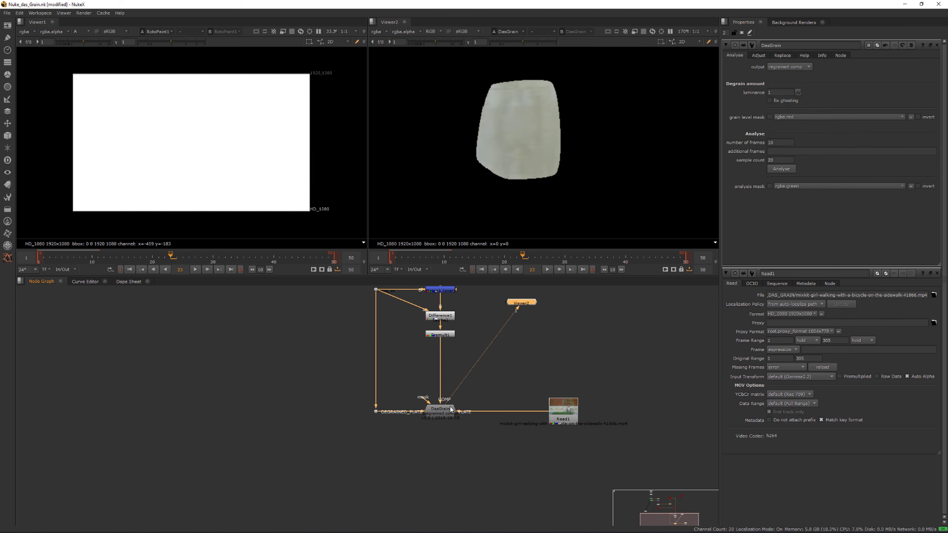
key(a)
key(a)
scroll(510, 151, down, 3)
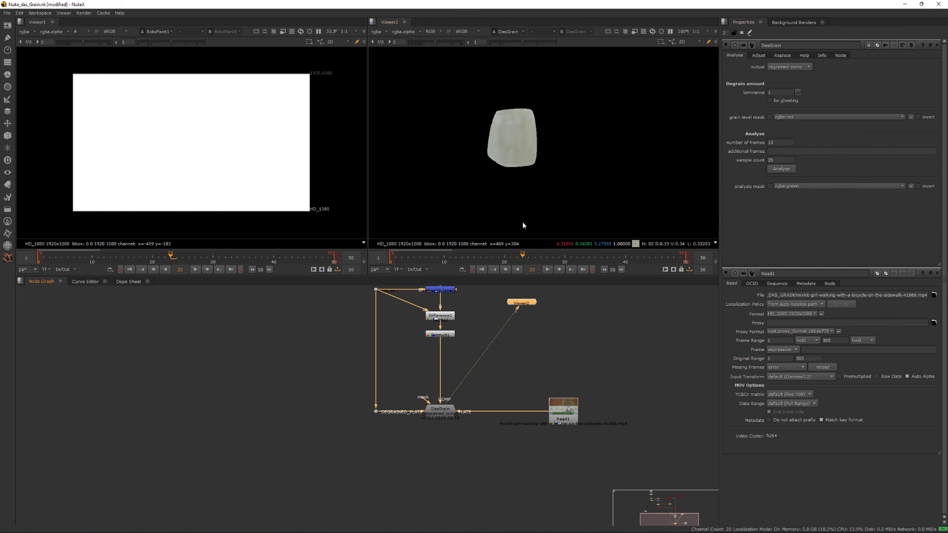
- Add a Merge node directly below DasGrain and connect its inputs to DasGrain and the original Read1 footage
scroll(586, 402, down, 3)
scroll(532, 408, up, 3)
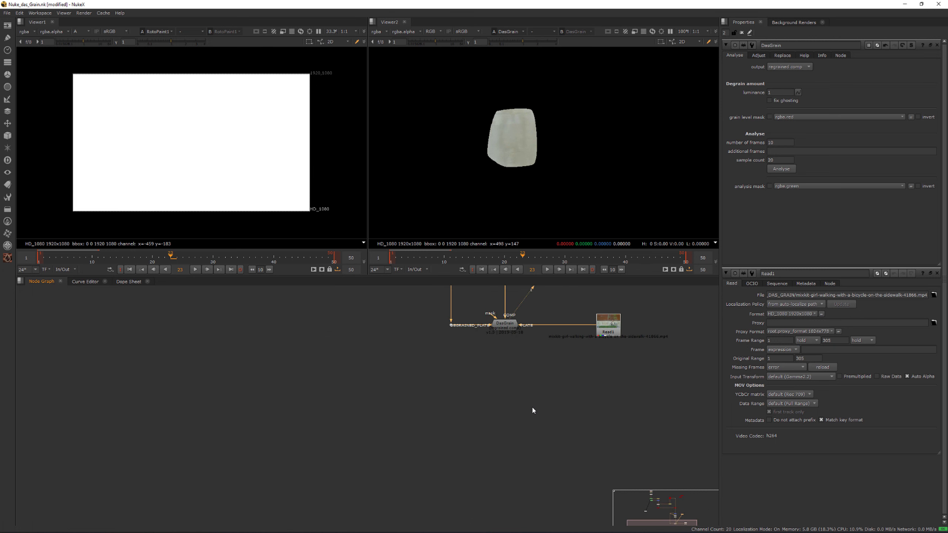
key(m)
drag(530, 393, 506, 324)
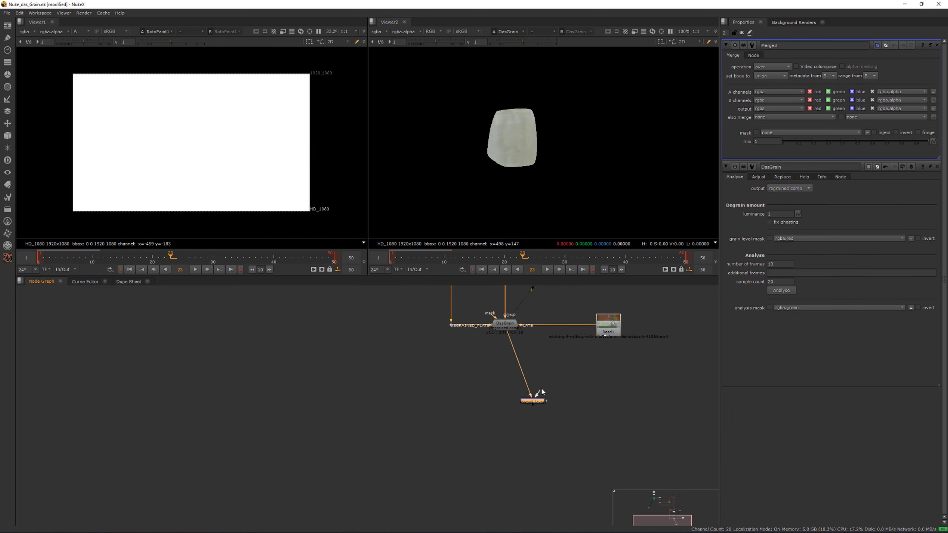
drag(541, 393, 603, 328)
drag(537, 405, 509, 371)
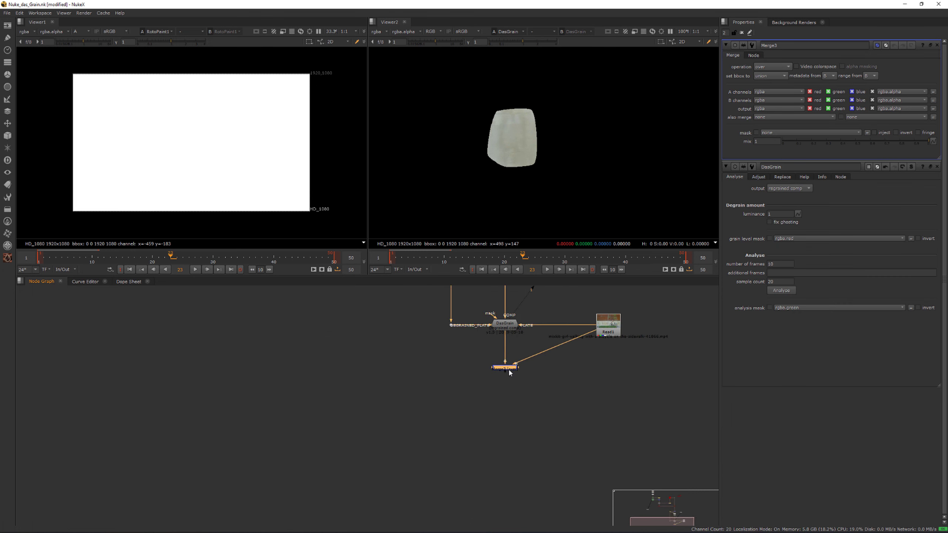
- Show the new Merge node's output in Viewer2, save the script and inspect the patched wall area up close
key(1)
key(ctrl+s)
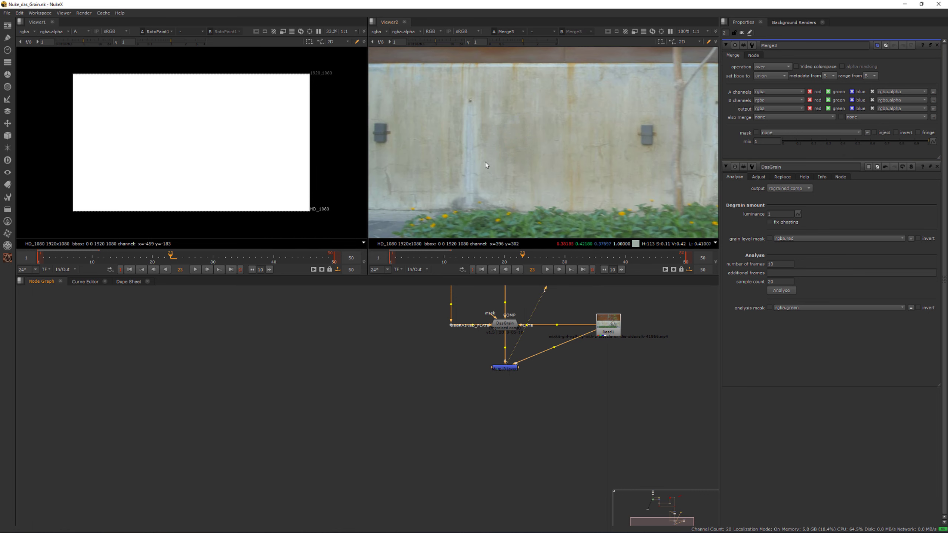
key(f)
scroll(496, 163, up, 10)
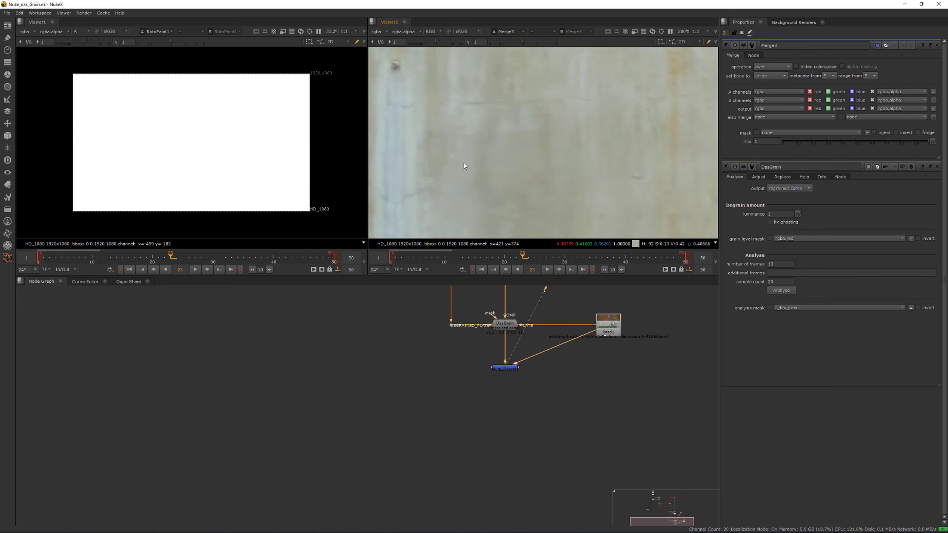
- Compare the patch with DasGrain disabled and enabled in Viewer2, first in full colour and in the red channel
click(510, 328)
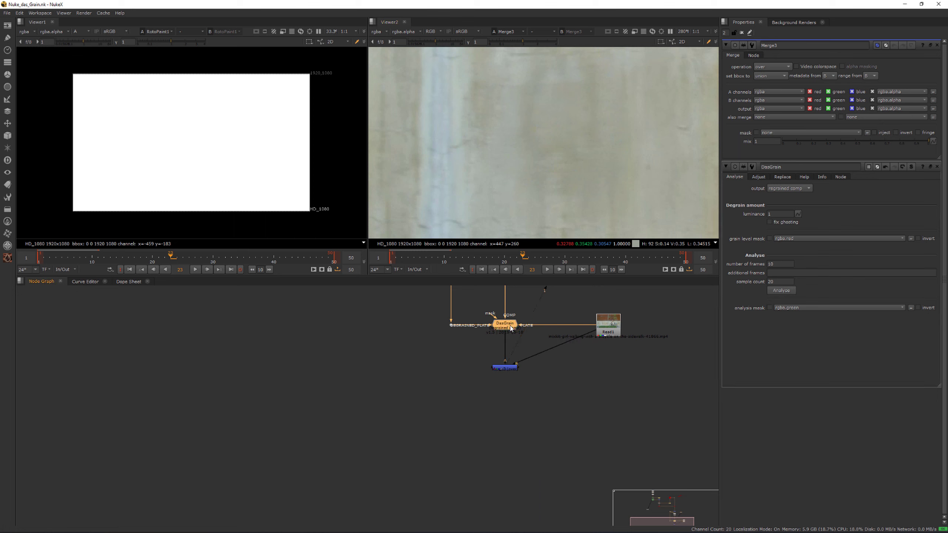
key(d)
key(d)
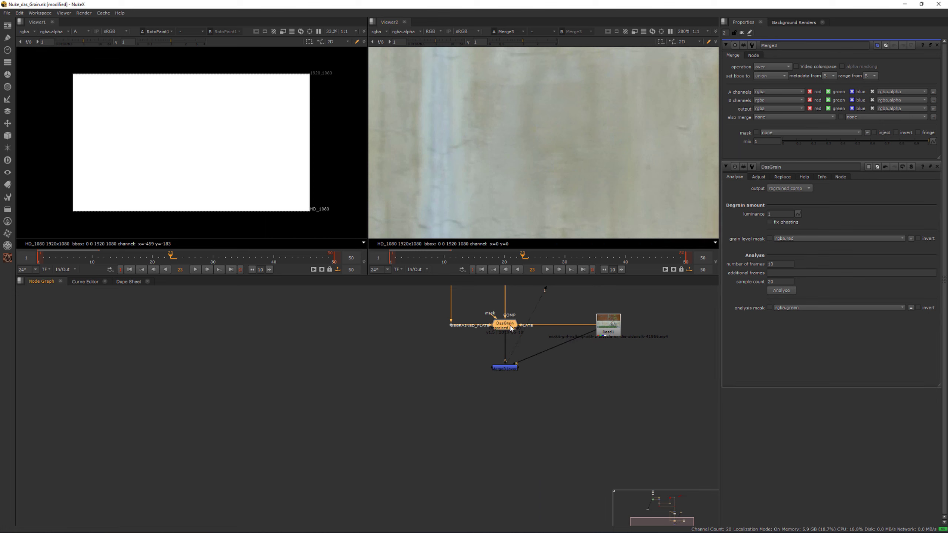
key(r)
scroll(534, 138, up, 6)
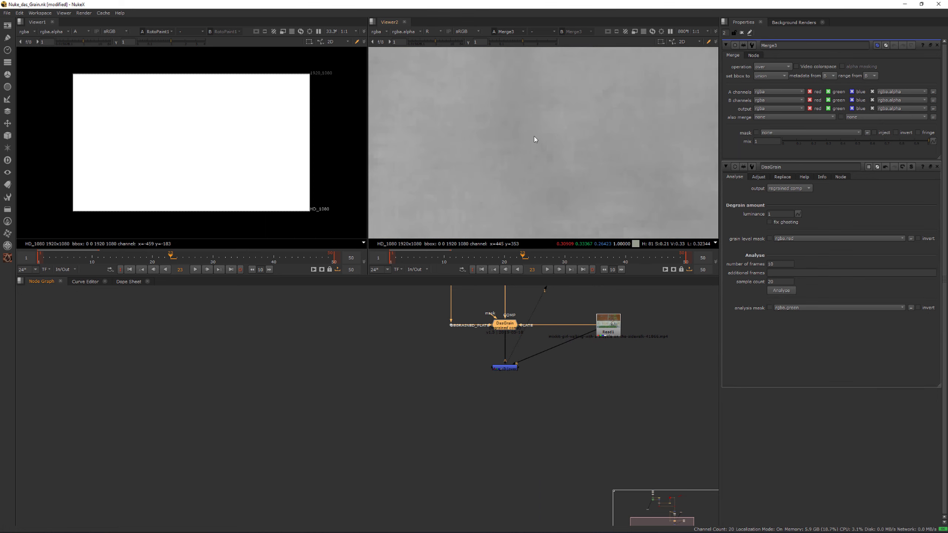
key(d)
key(d)
key(d)
key(d)
key(d)
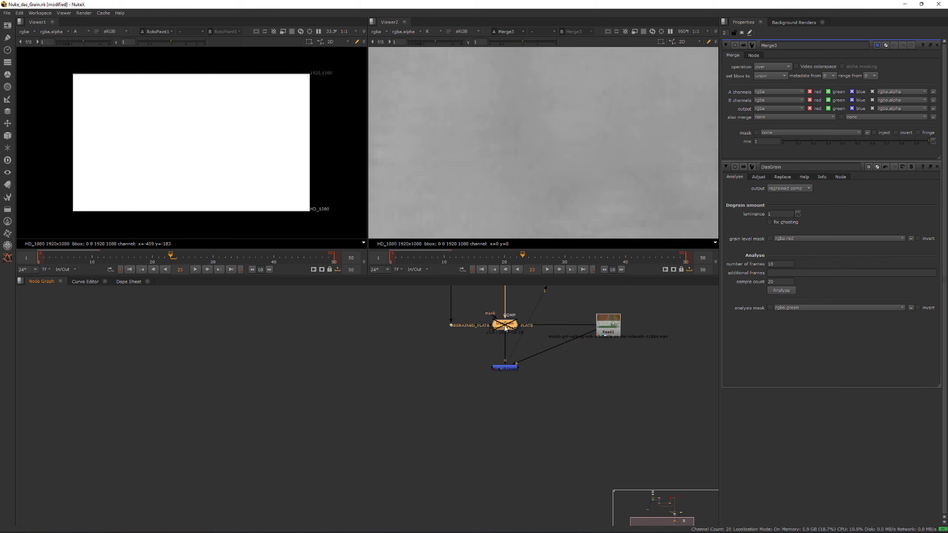
key(d)
key(d)
key(d)
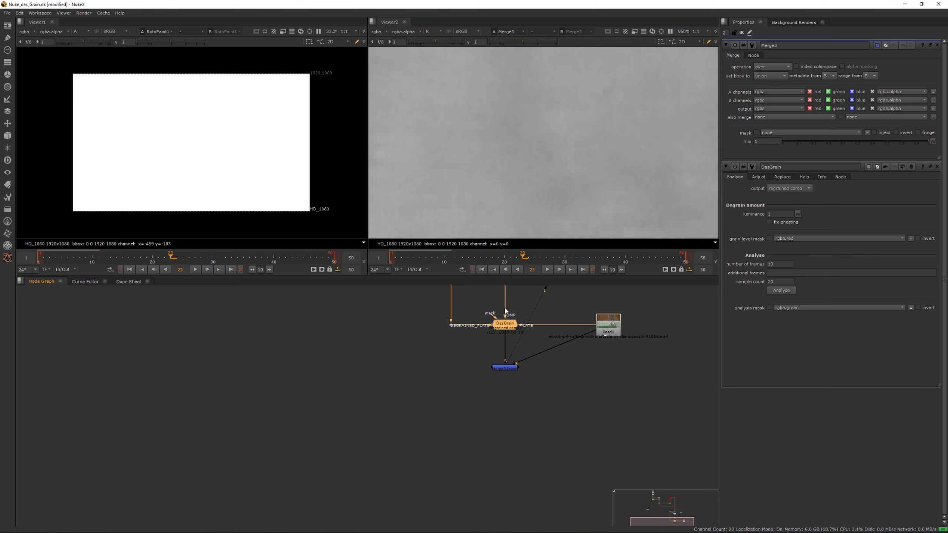
scroll(491, 124, down, 3)
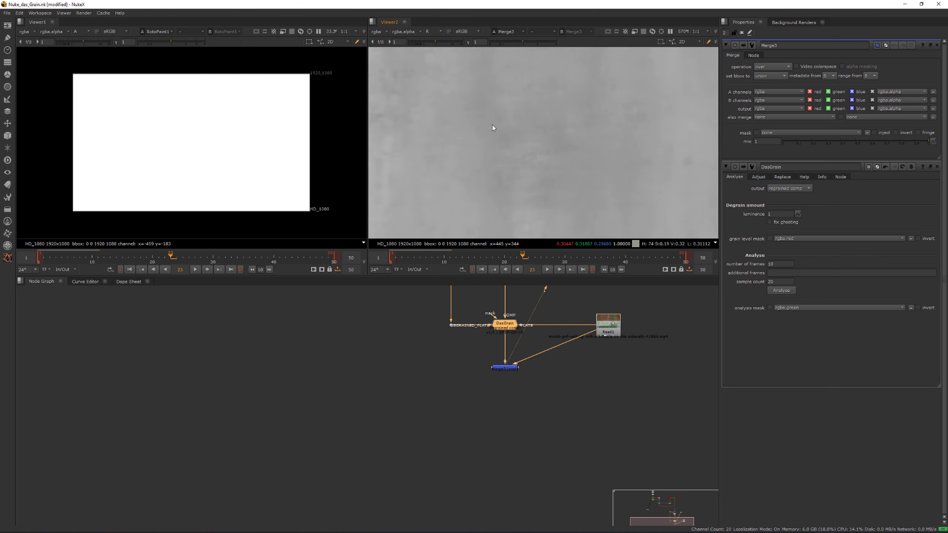
key(d)
key(d)
drag(594, 311, 644, 353)
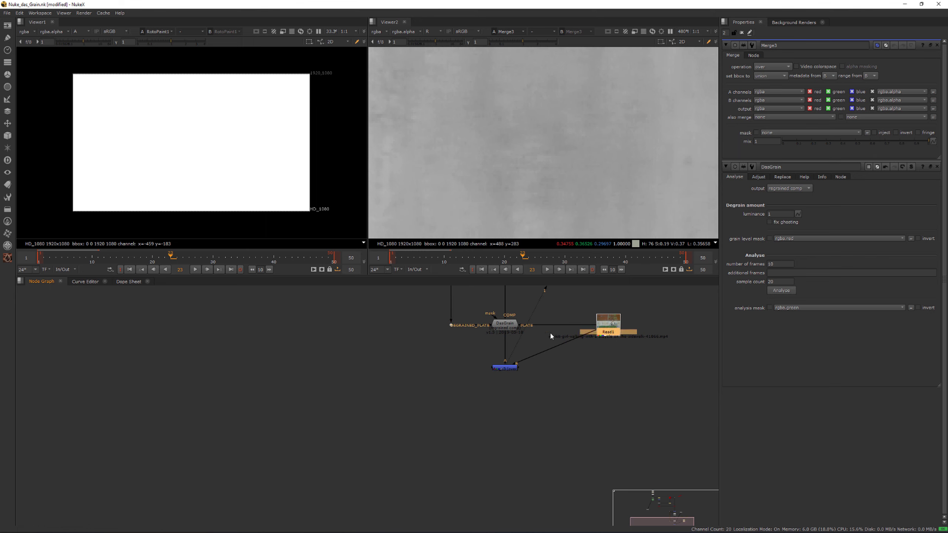
scroll(545, 332, down, 2)
middle_drag(526, 308, 531, 325)
scroll(531, 320, up, 3)
drag(528, 306, 485, 285)
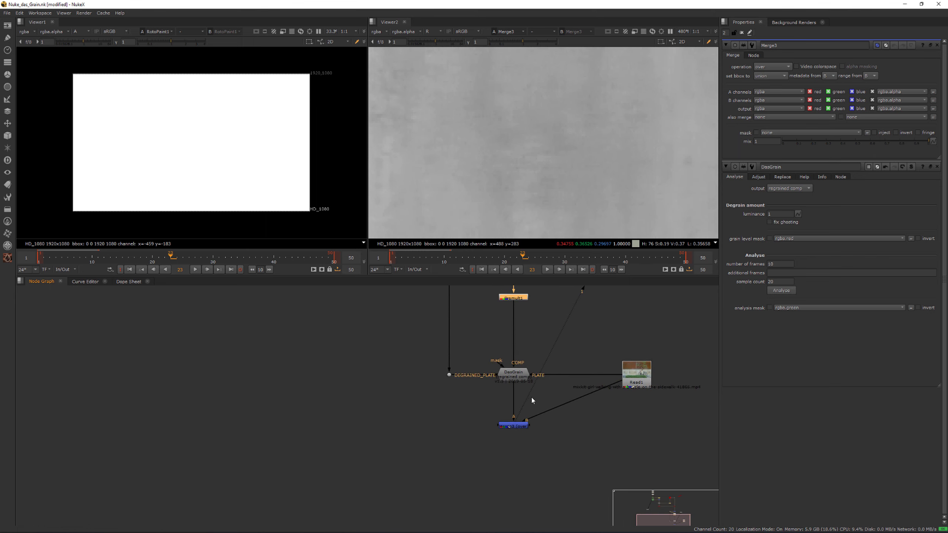
drag(554, 404, 482, 443)
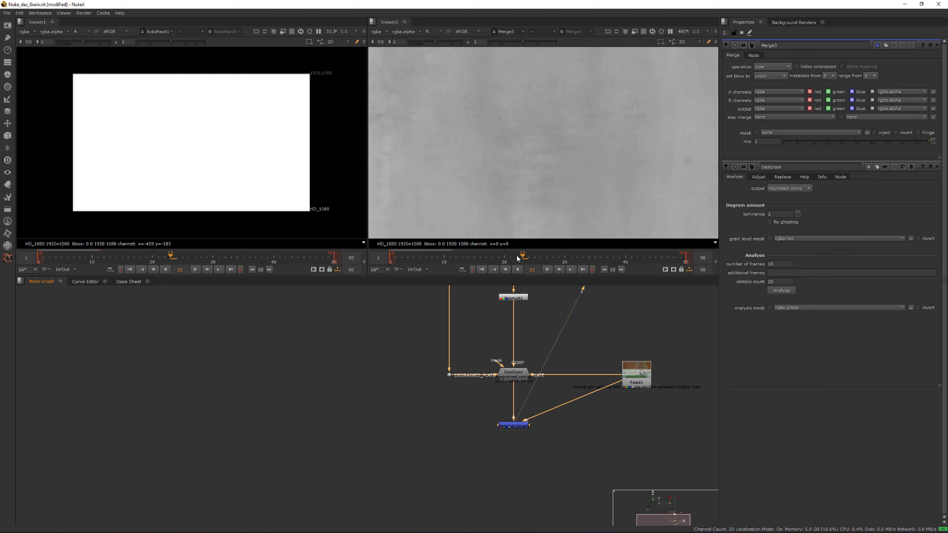
- Return Viewer2 from the red channel to full colour and examine the patched wall in the wider frame
key(r)
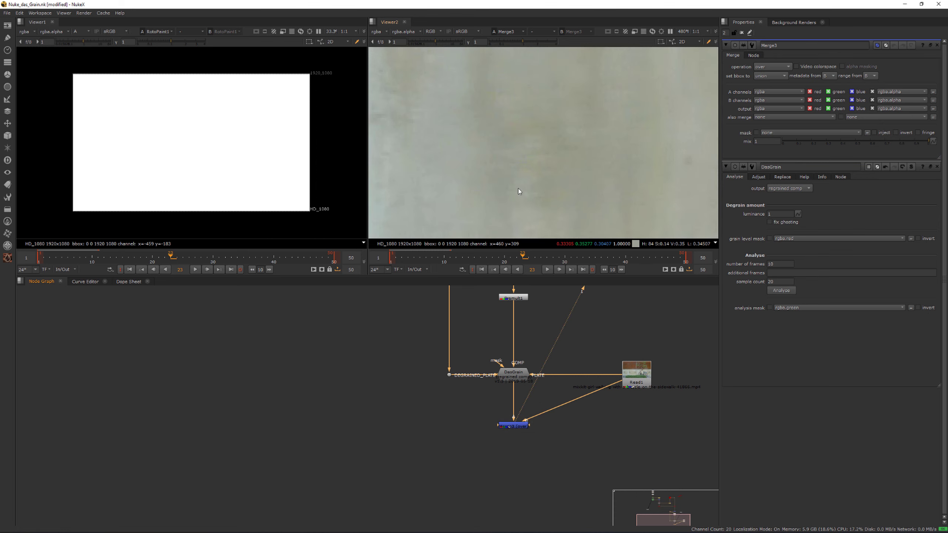
key(minus)
key(minus)
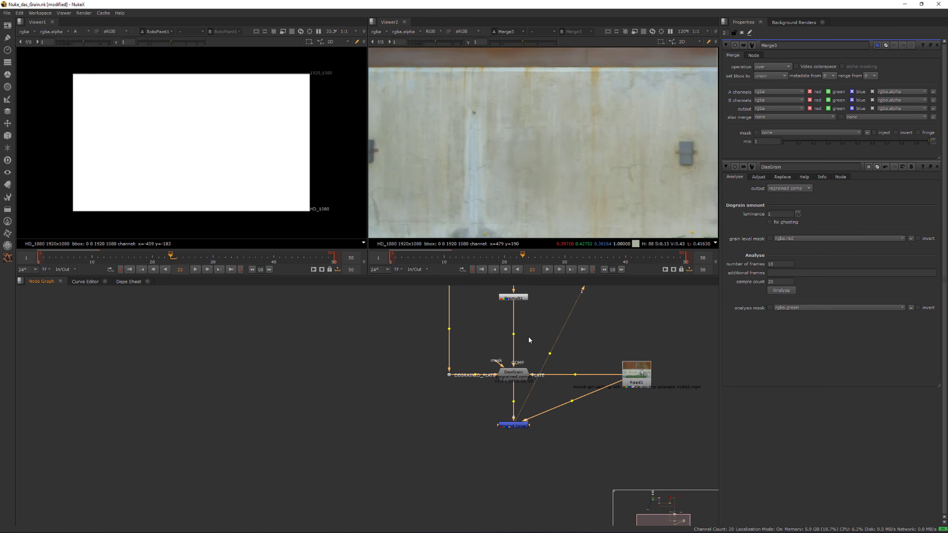
middle_drag(528, 336, 520, 358)
scroll(501, 159, down, 1)
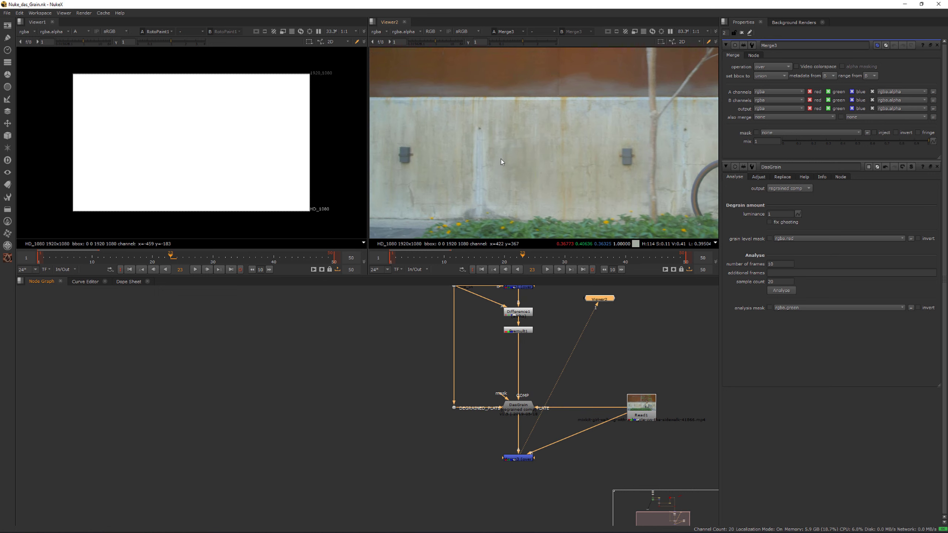
scroll(525, 152, down, 1)
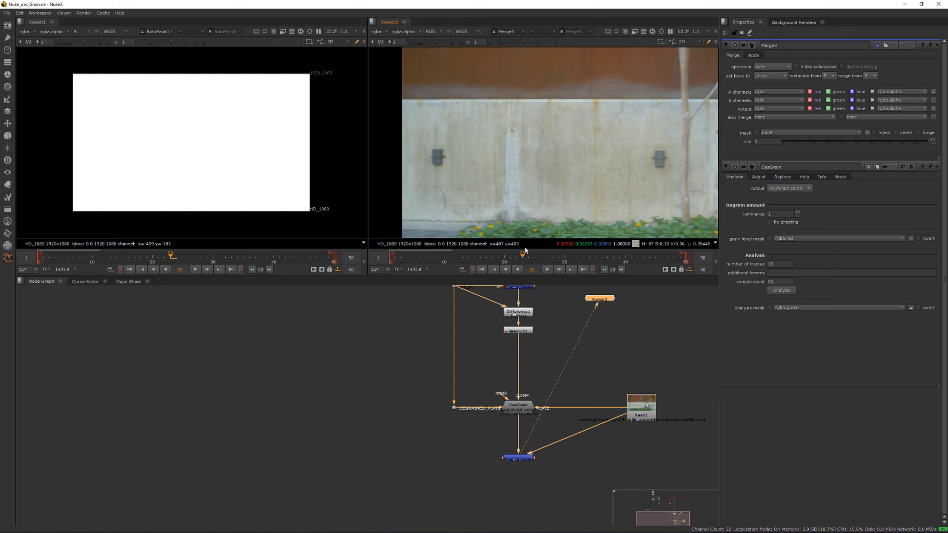
- View the premultiplied patch from the Premult node in Viewer2, and return to the final Merge output
click(522, 330)
key(1)
drag(527, 126, 532, 154)
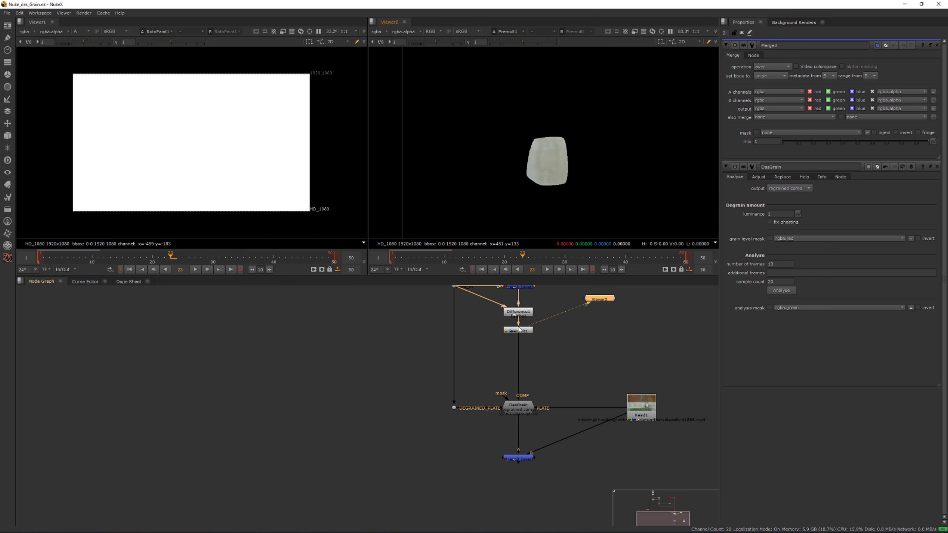
middle_drag(527, 357, 527, 352)
drag(567, 342, 507, 362)
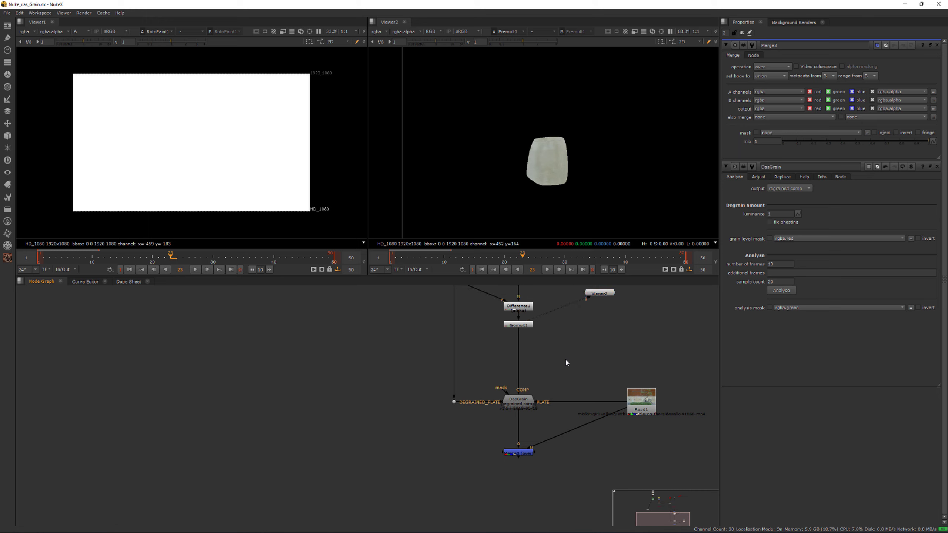
middle_drag(542, 423, 527, 401)
drag(463, 413, 576, 458)
key(1)
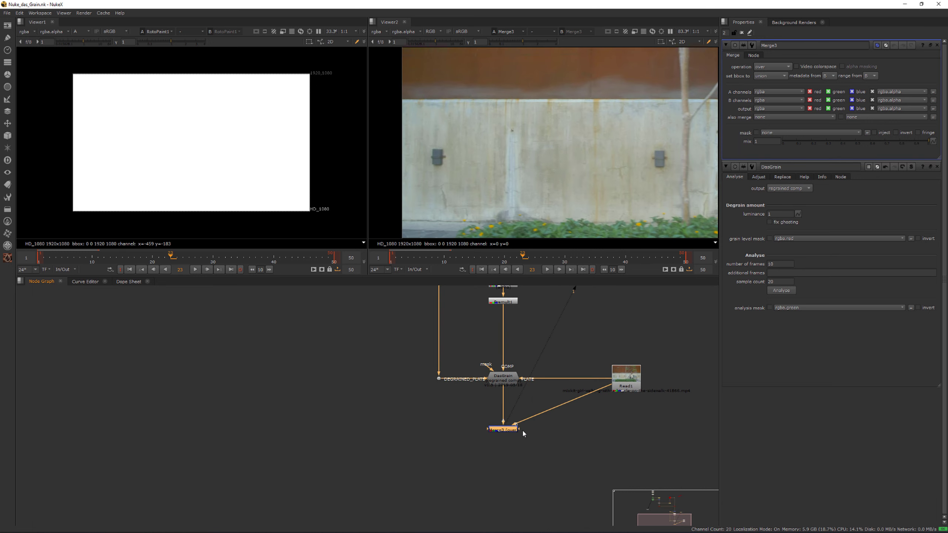
- Check the alpha channel of the merged result in Viewer2, and return to full colour with the whole frame fitted
key(f)
drag(393, 306, 533, 366)
click(536, 399)
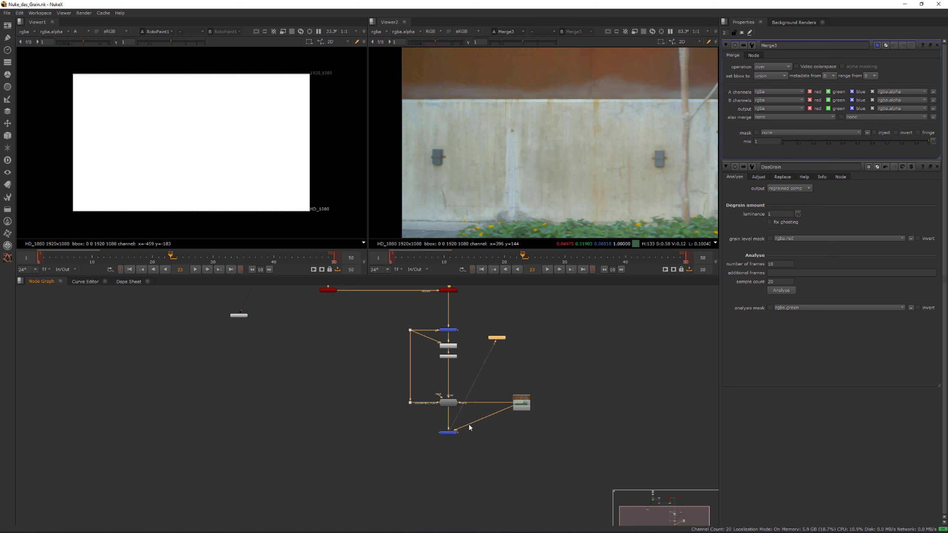
key(a)
key(a)
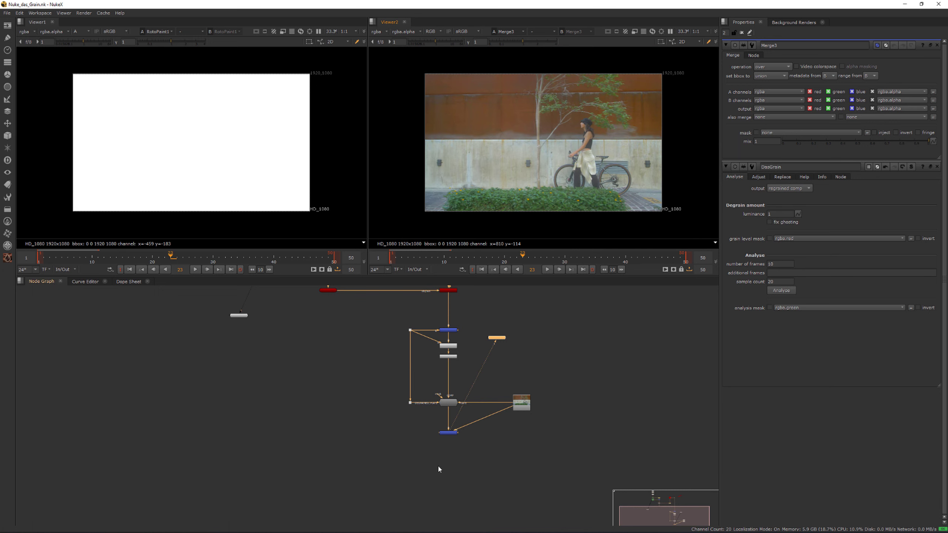
- Move the Viewer2 node below the final Merge and insert a Remove node between them
scroll(437, 465, up, 6)
scroll(467, 409, down, 5)
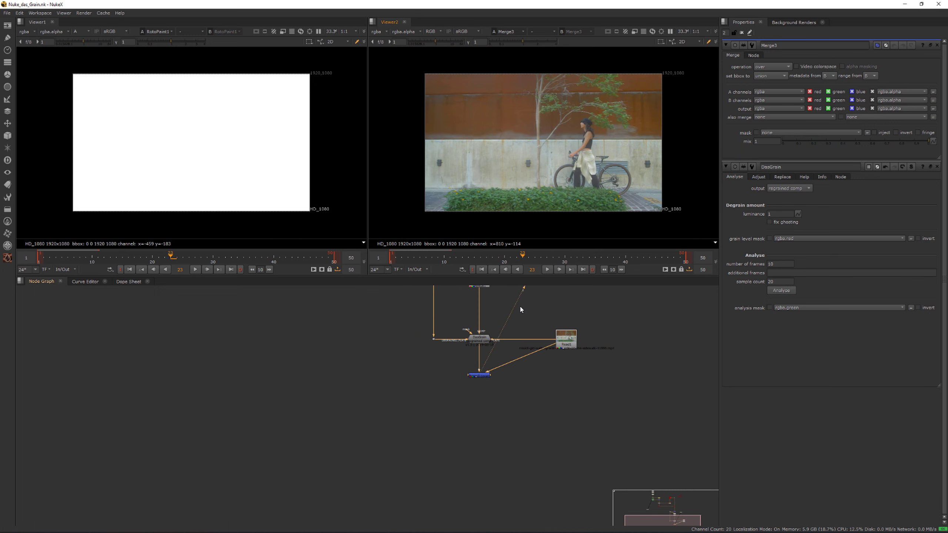
drag(517, 293, 457, 501)
scroll(455, 420, up, 4)
key(Tab)
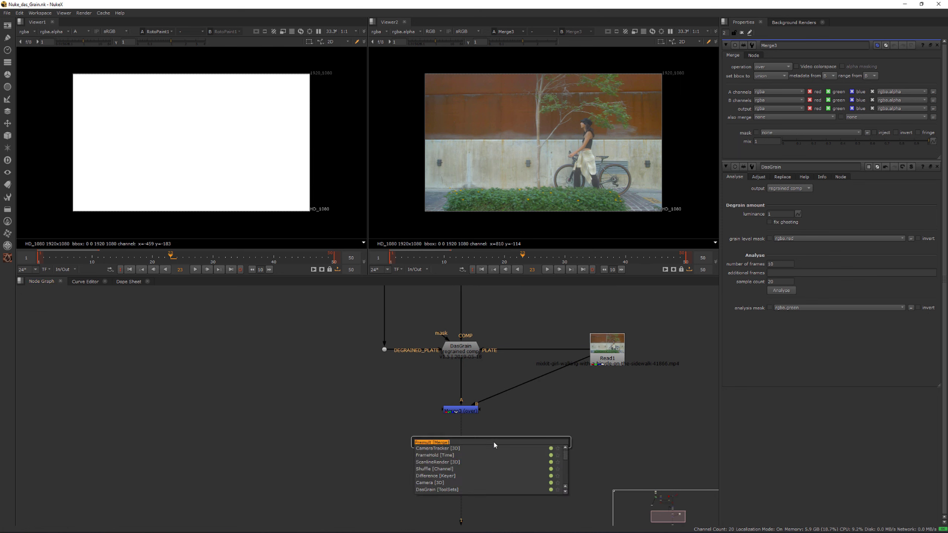
text(remove)
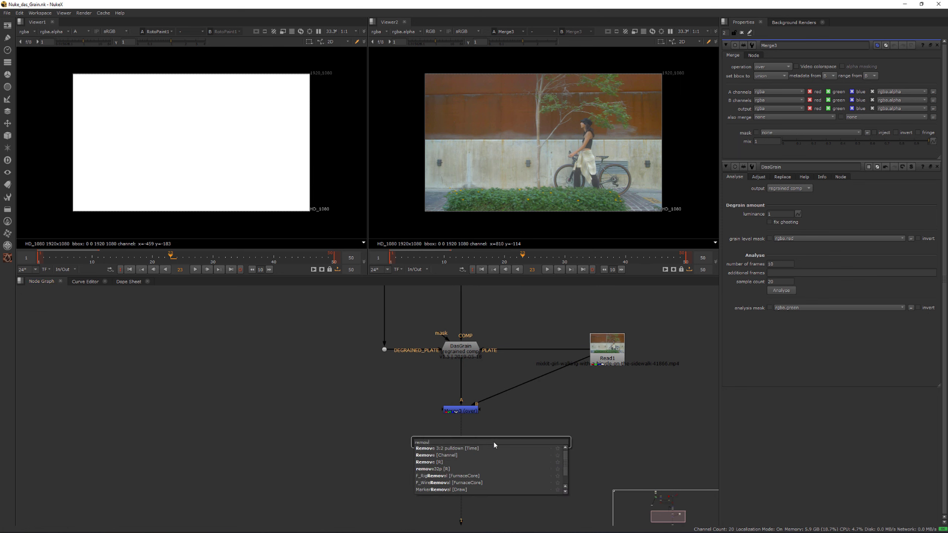
key(Down)
key(Return)
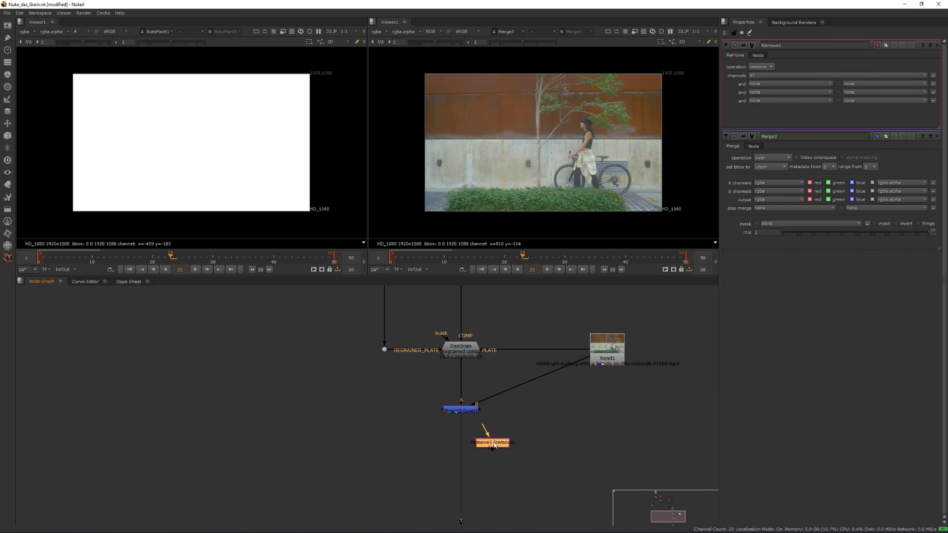
drag(493, 444, 461, 442)
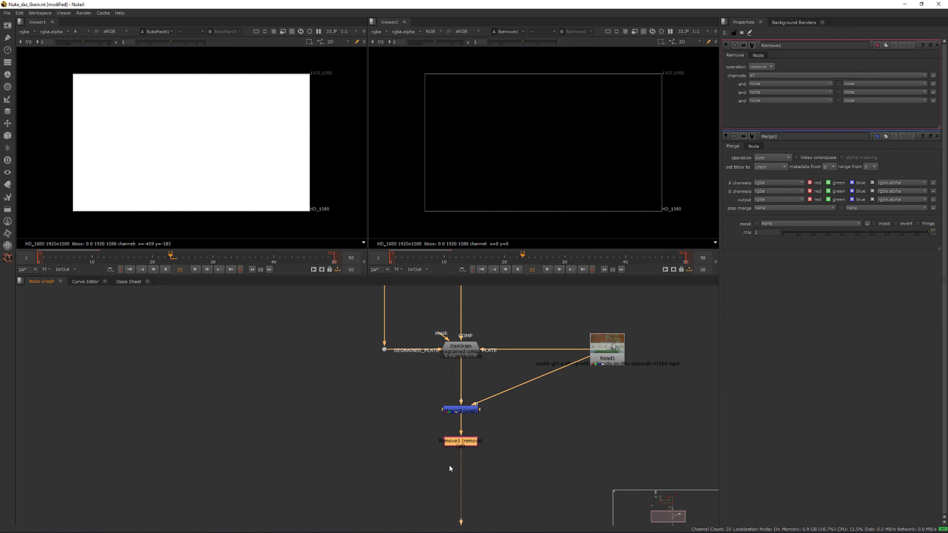
- Set the Remove node's operation to keep and its channels to rgb, and save the script
click(761, 67)
click(764, 73)
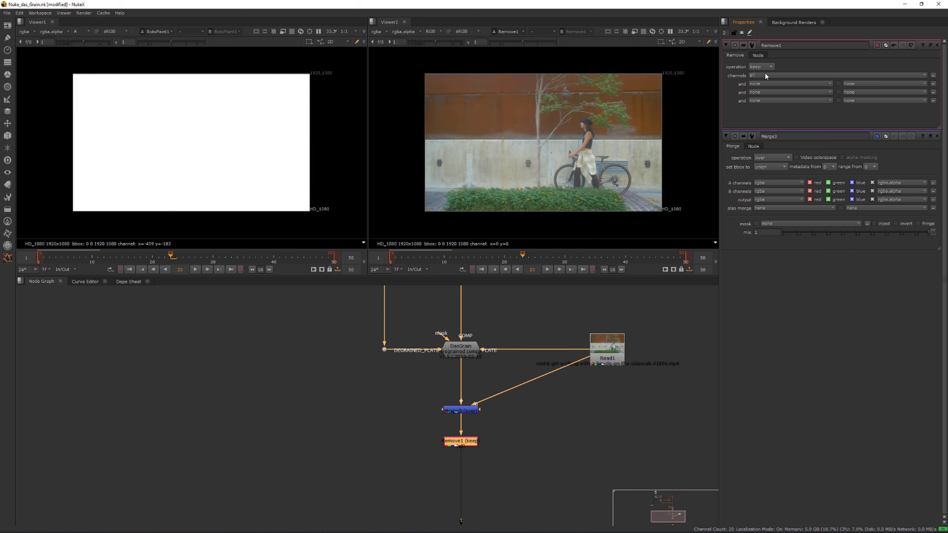
click(763, 75)
click(770, 98)
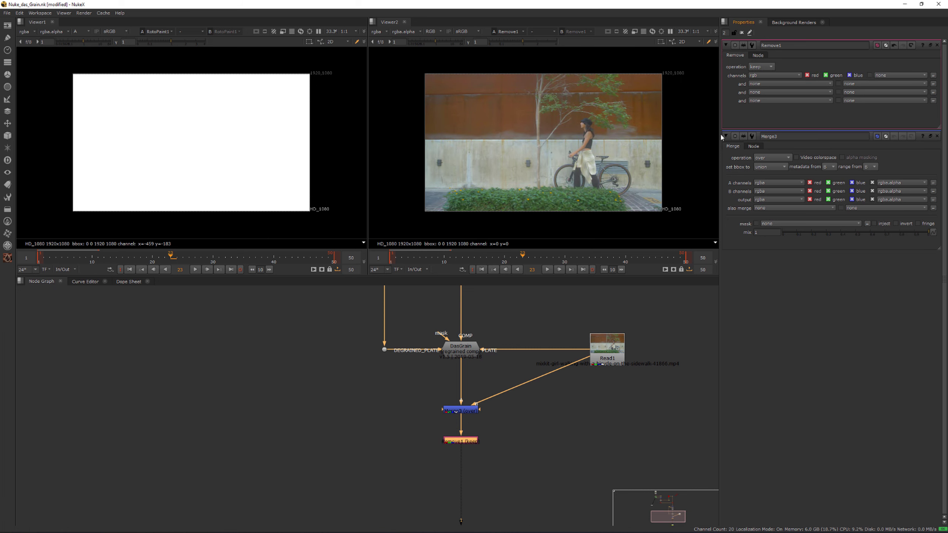
key(ctrl+s)
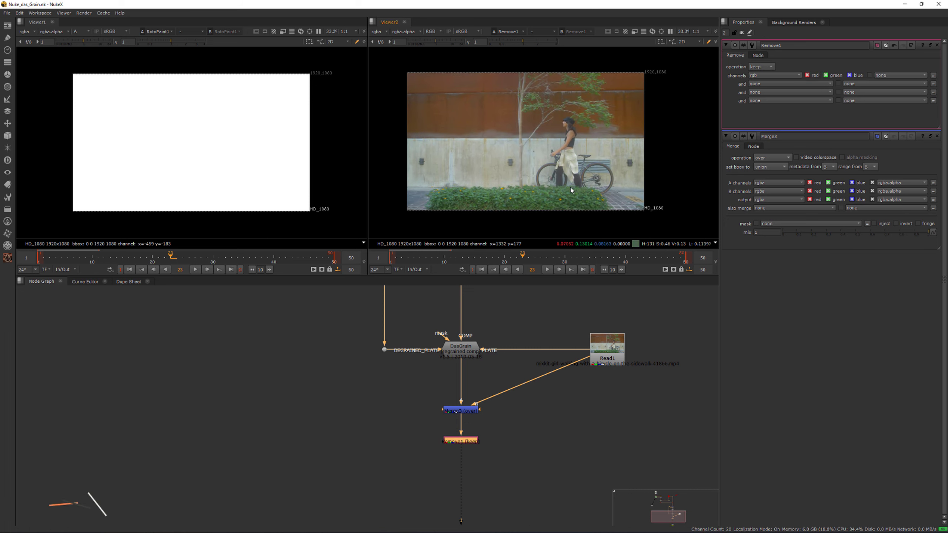
- Check the alpha channel of the Remove node's output in Viewer2, and return to the colour view
click(527, 461)
key(a)
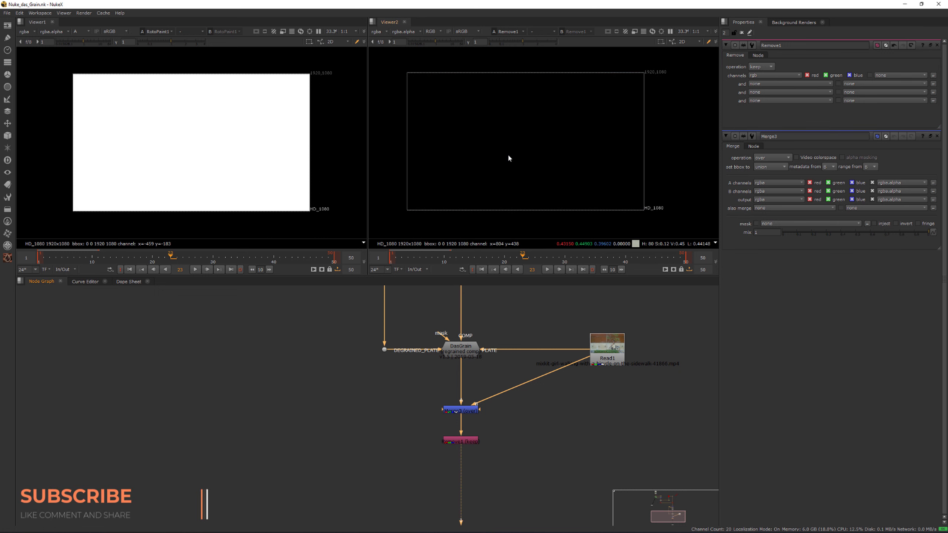
drag(446, 104, 582, 115)
mouse_move(432, 97)
mouse_down()
mouse_move(581, 146)
mouse_move(554, 178)
mouse_move(519, 177)
mouse_up()
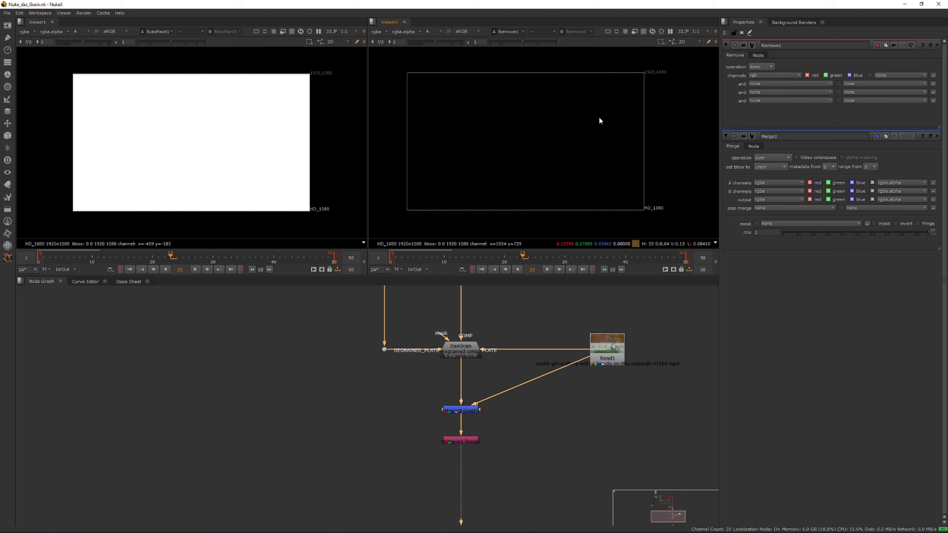
drag(417, 419, 527, 456)
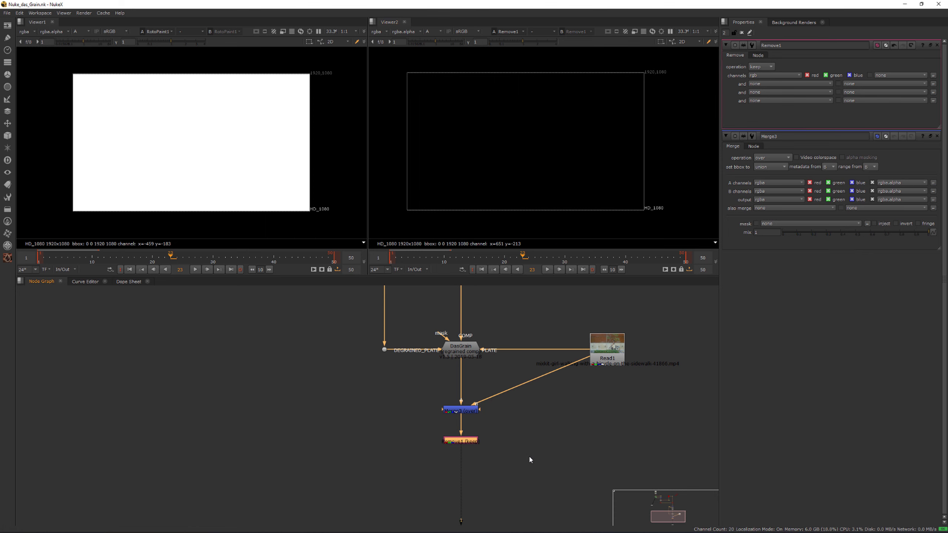
drag(534, 419, 374, 469)
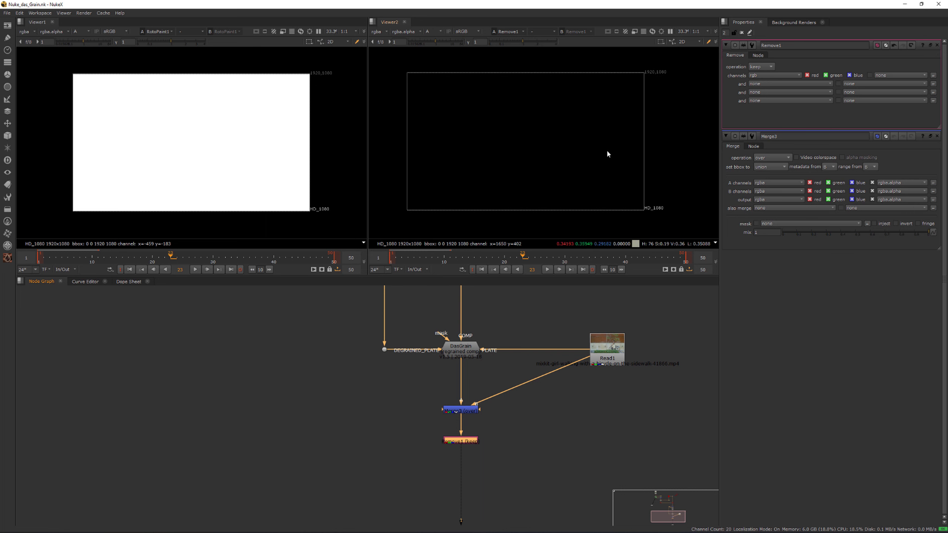
key(a)
drag(459, 90, 569, 153)
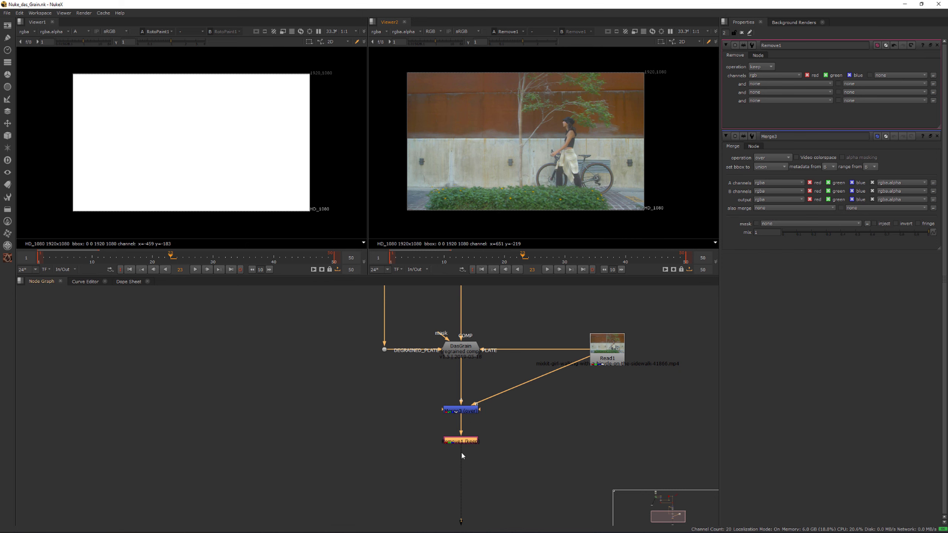
- Move the Remove node closer to the Merge and insert a Crop node between the Remove node and Viewer2
drag(461, 442, 462, 435)
click(504, 434)
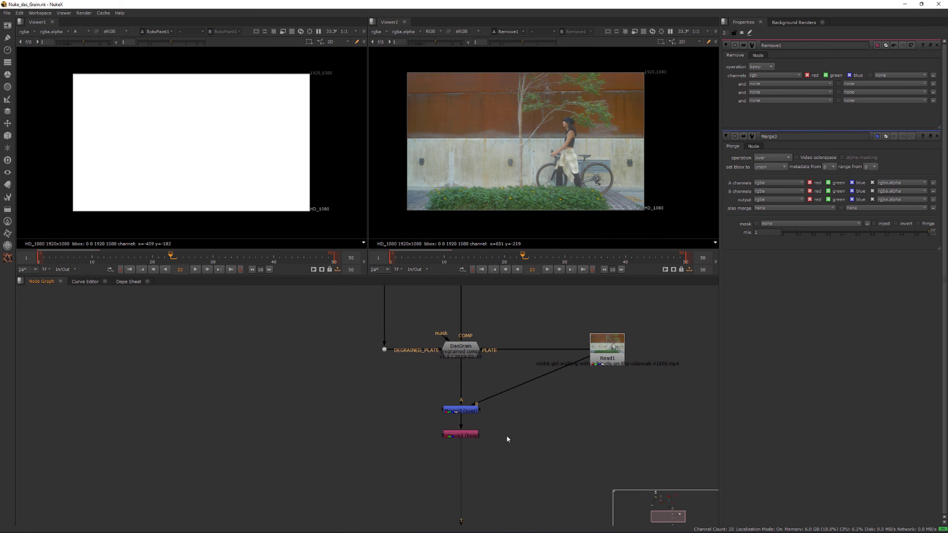
key(Tab)
text(crop)
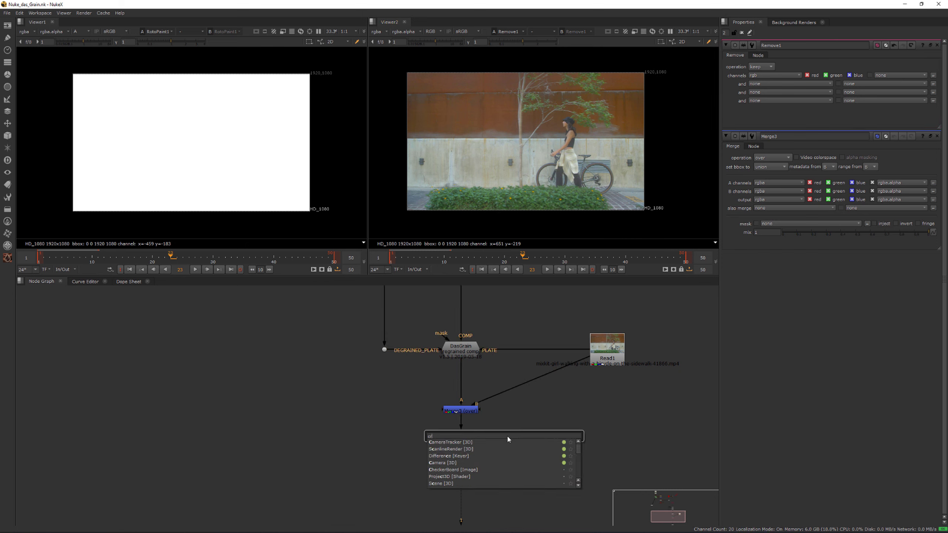
key(Return)
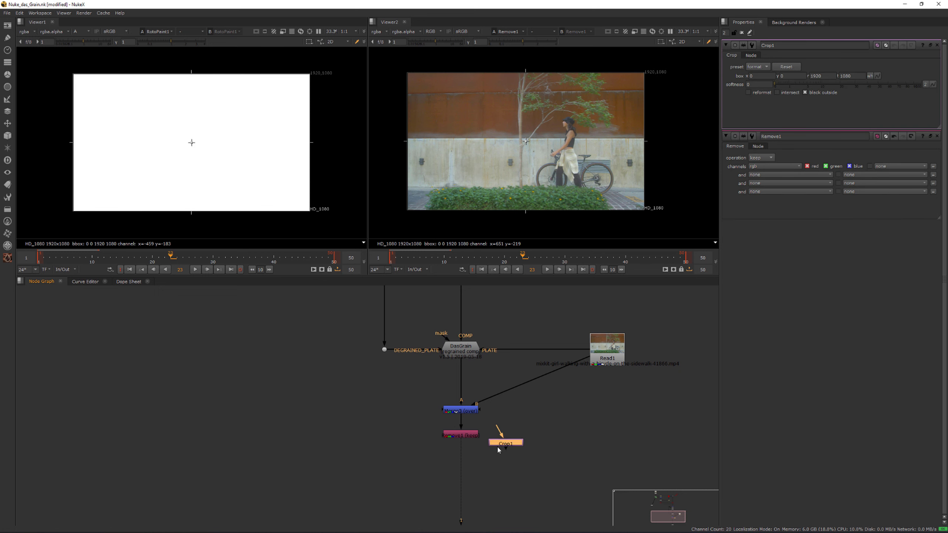
drag(497, 446, 463, 465)
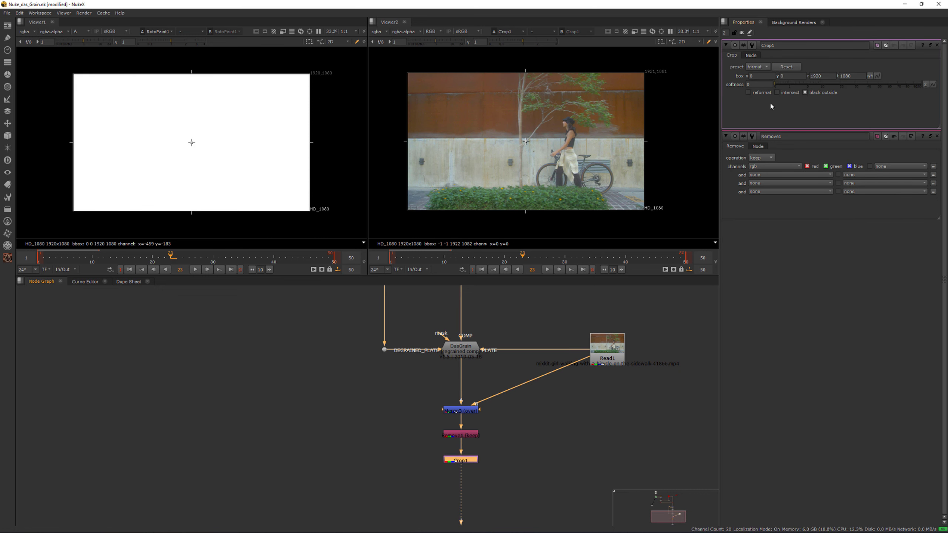
- Disable black outside and enable reformat on the Crop node, and save the script
click(805, 92)
click(749, 93)
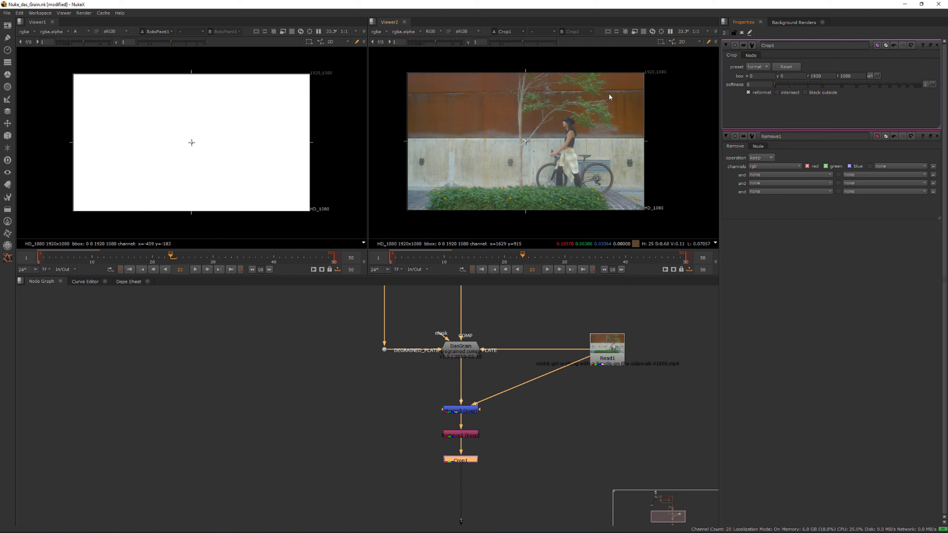
key(ctrl+s)
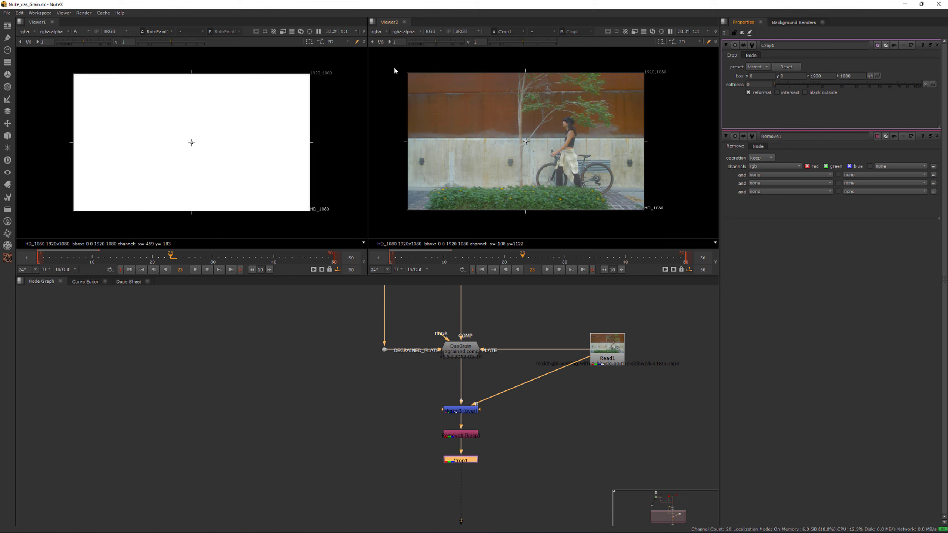
- Close all open node properties, and review the Crop output in a maximized Viewer2 by playing and scrubbing through the shot
mouse_move(395, 64)
mouse_down()
mouse_move(623, 196)
mouse_move(686, 220)
mouse_move(659, 218)
mouse_move(410, 84)
mouse_move(401, 64)
mouse_up()
click(741, 33)
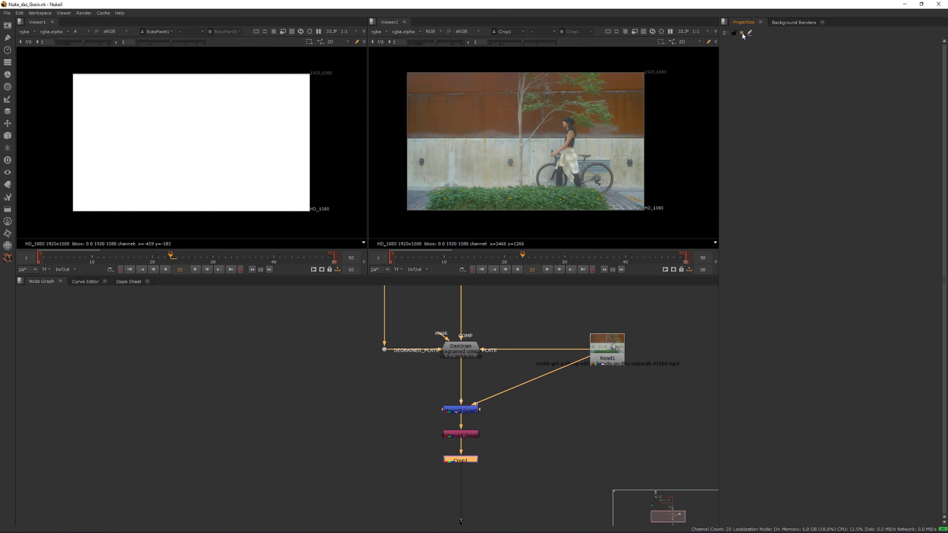
key(space)
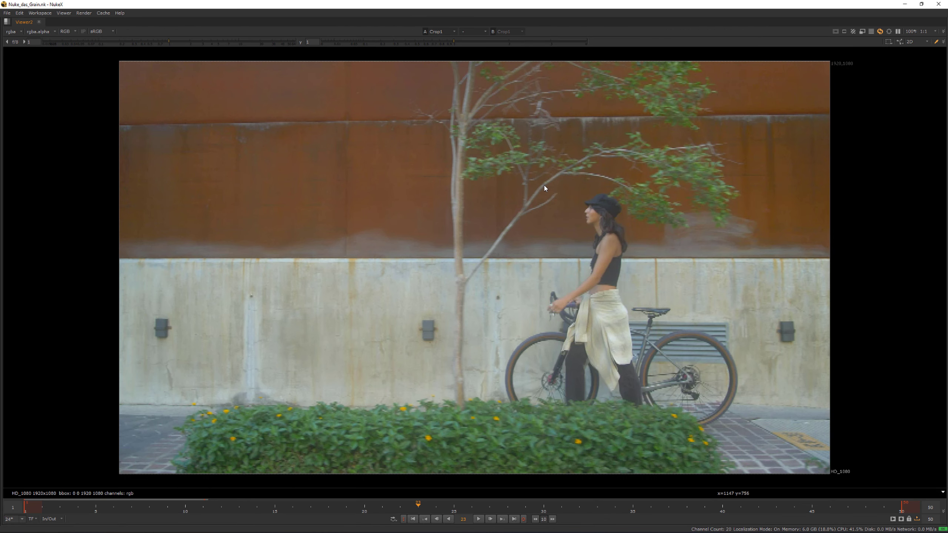
click(479, 519)
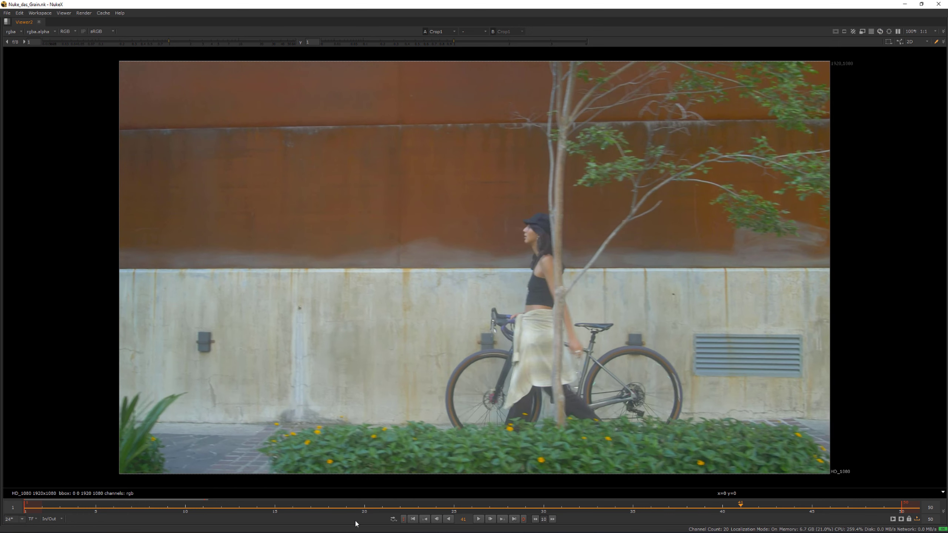
click(744, 496)
drag(744, 496, 584, 493)
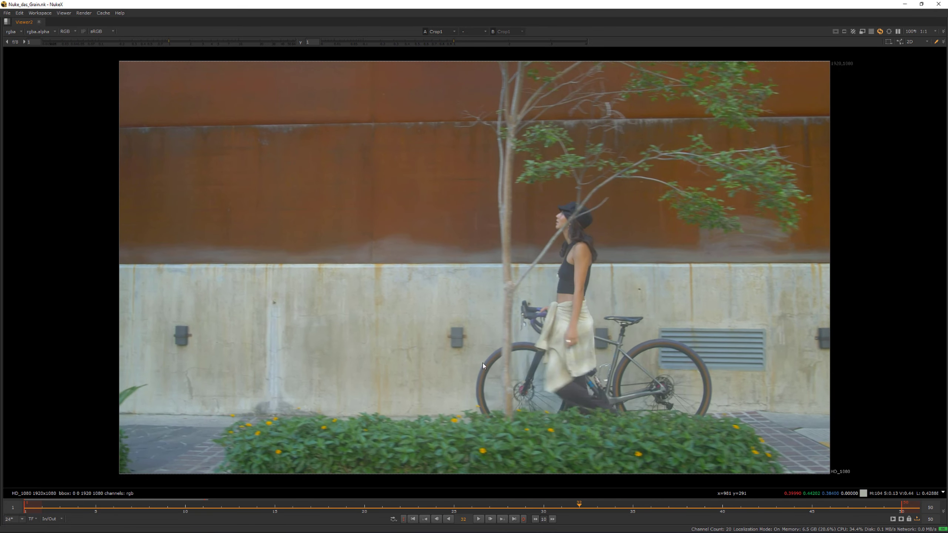